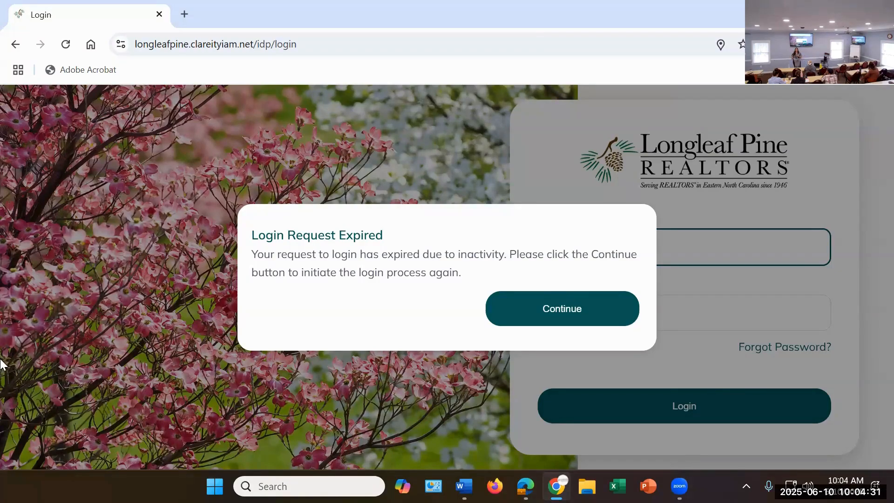
Step: Restart the expired login request and sign in to the Longleaf Pine Realtors portal with the member's username and account password
{"action": "left_click", "coordinate": [566, 324]}
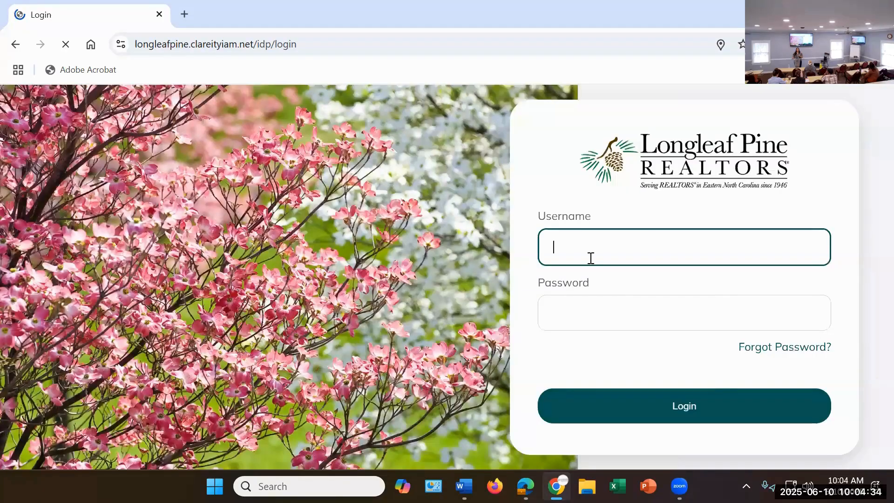
{"action": "left_click", "coordinate": [590, 255]}
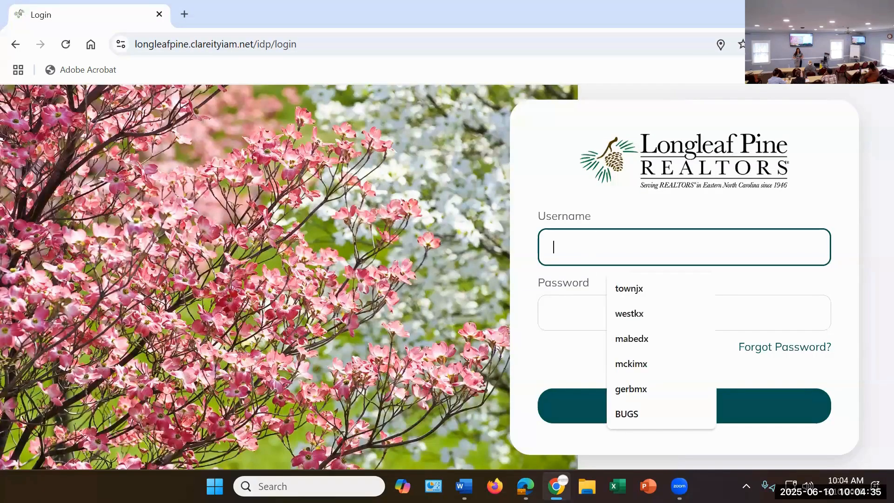
{"action": "type", "text": "gerbmx"}
{"action": "key", "text": "Tab"}
{"action": "type", "text": "****"}
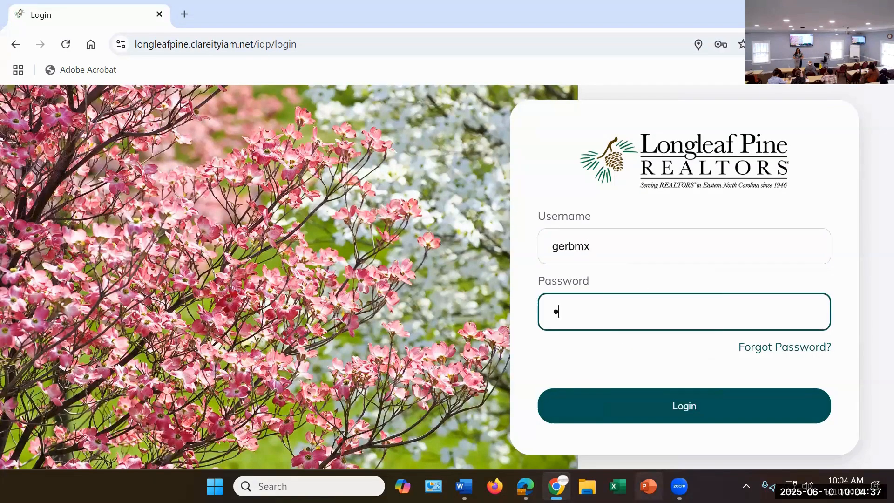
{"action": "type", "text": "**********"}
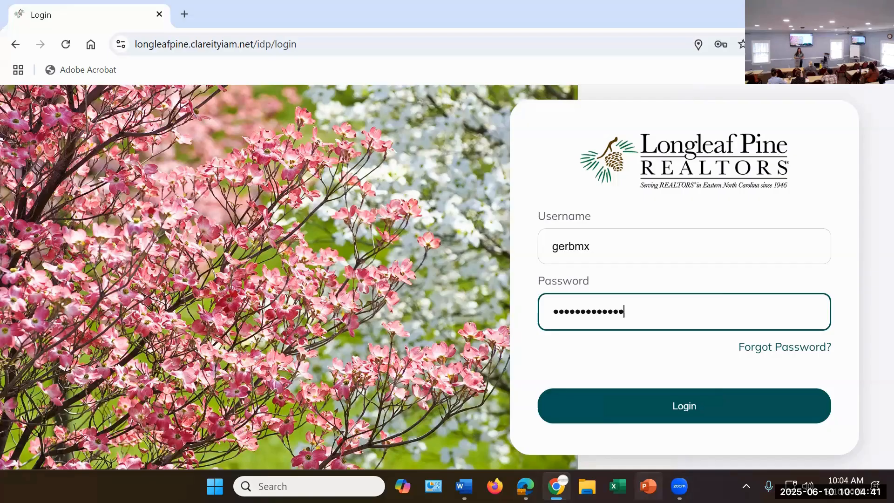
{"action": "type", "text": "*"}
{"action": "key", "text": "Return"}
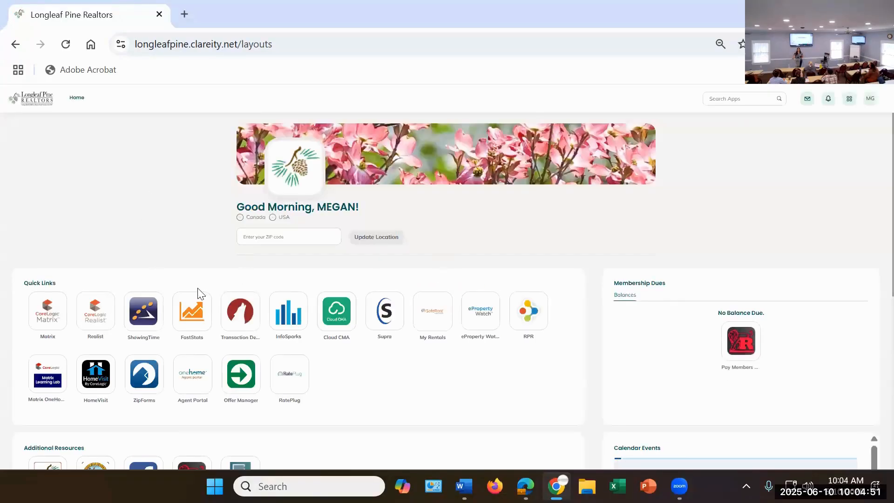
Step: Open Realist from the portal's quick links and look up the subject property's street address to open its property details report
{"action": "left_click", "coordinate": [95, 322]}
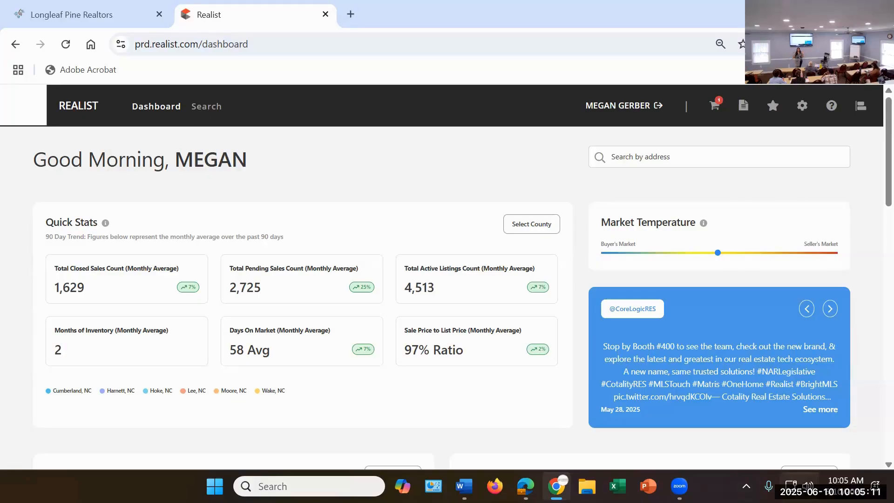
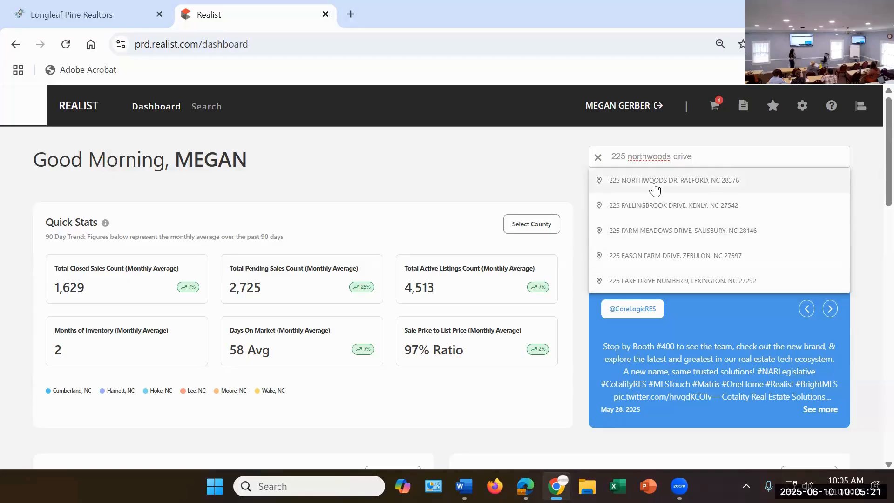
{"action": "left_click", "coordinate": [654, 182]}
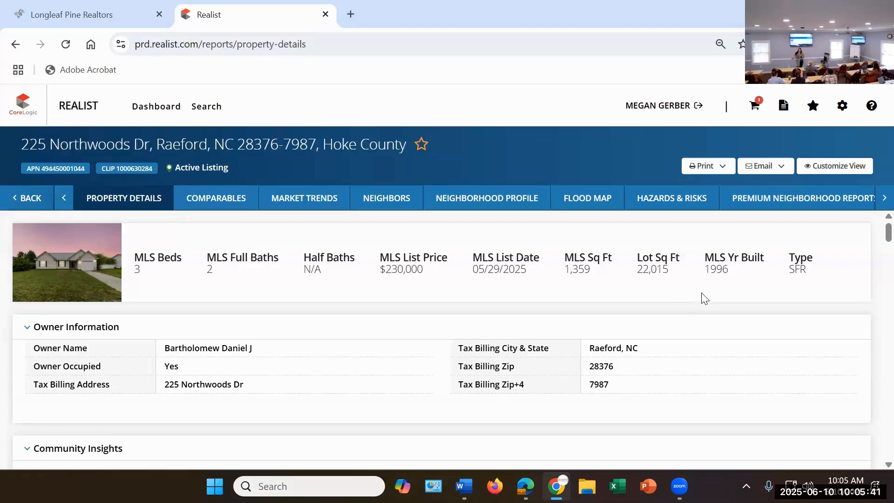
Step: Review the property report's owner, location, tax assessment, building characteristics and features sections
{"action": "scroll", "coordinate": [701, 298], "scroll_direction": "down", "scroll_amount": 2}
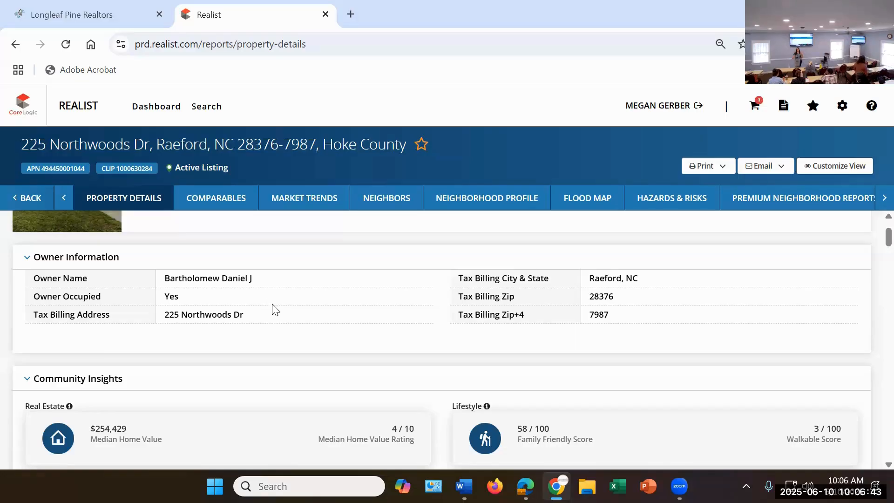
{"action": "scroll", "coordinate": [274, 310], "scroll_direction": "down", "scroll_amount": 6}
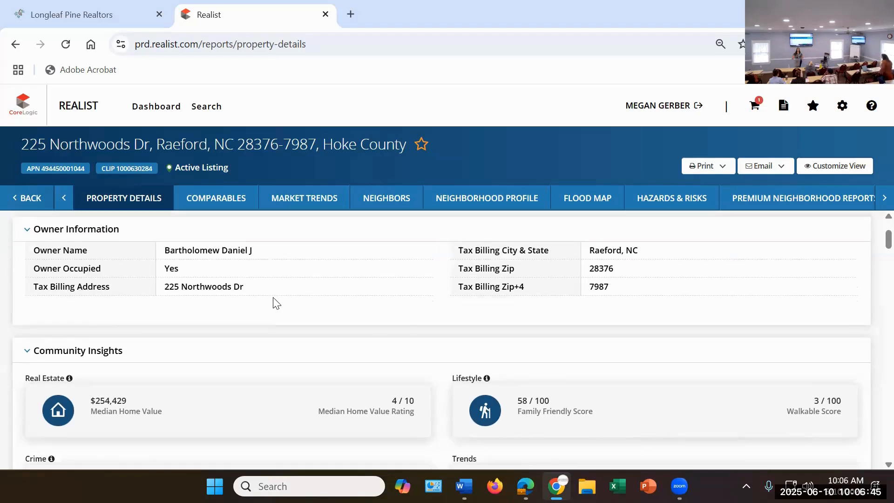
{"action": "scroll", "coordinate": [311, 296], "scroll_direction": "down", "scroll_amount": 5}
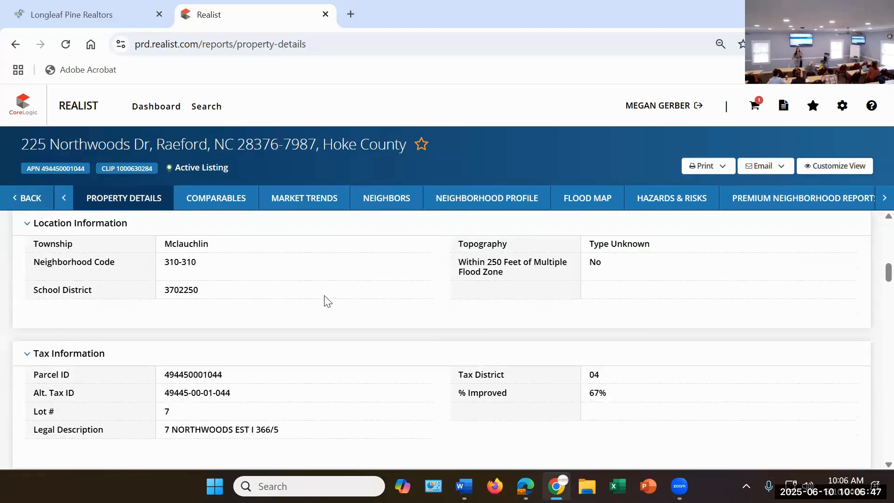
{"action": "scroll", "coordinate": [326, 307], "scroll_direction": "down", "scroll_amount": 2}
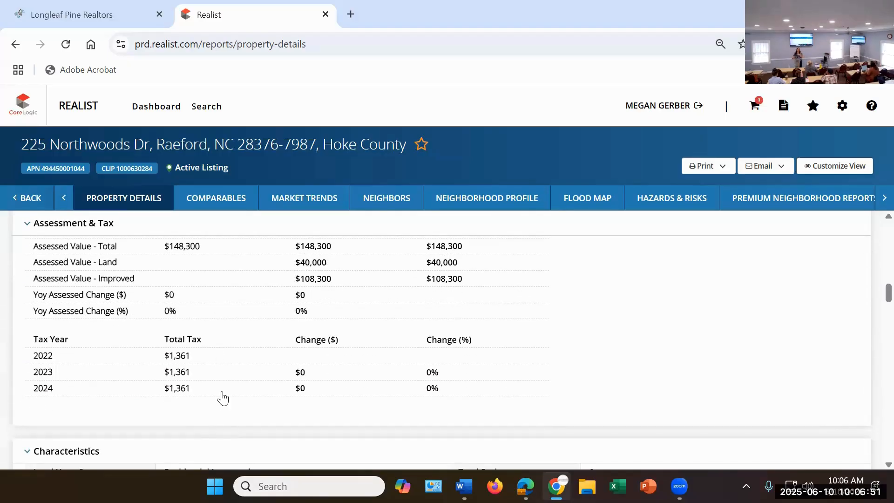
{"action": "scroll", "coordinate": [229, 389], "scroll_direction": "down", "scroll_amount": 1}
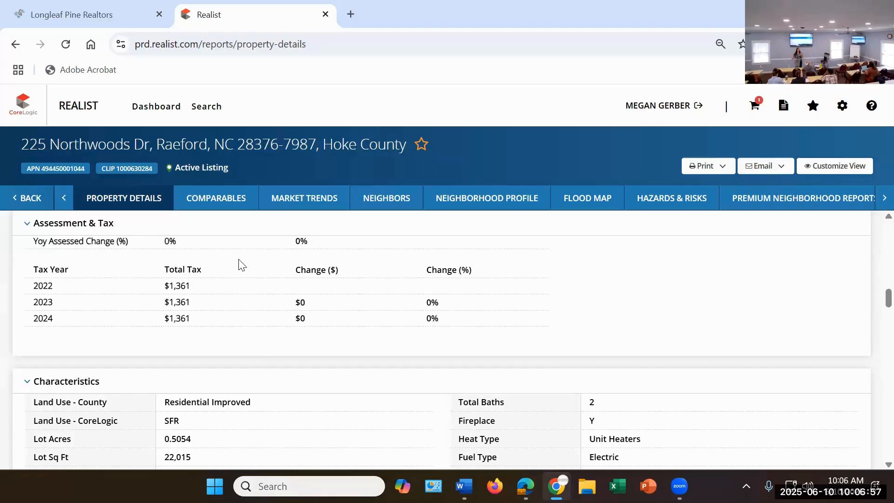
{"action": "scroll", "coordinate": [257, 290], "scroll_direction": "down", "scroll_amount": 2}
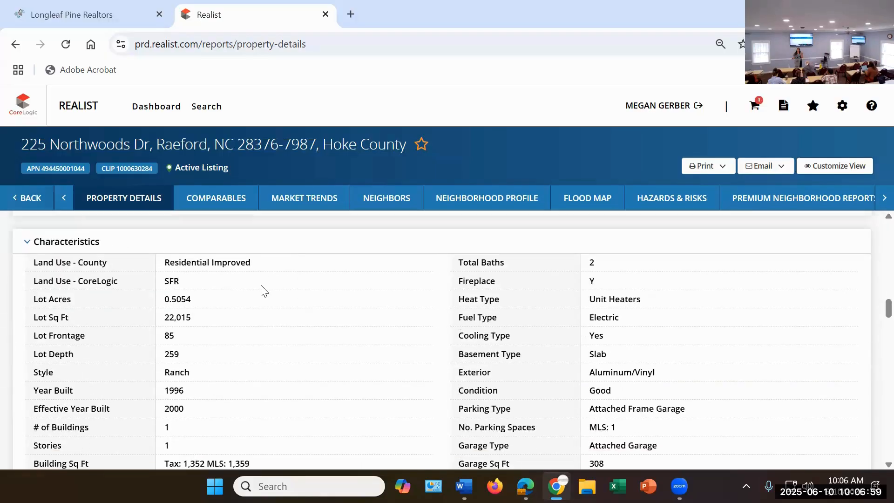
{"action": "scroll", "coordinate": [230, 415], "scroll_direction": "down", "scroll_amount": 1}
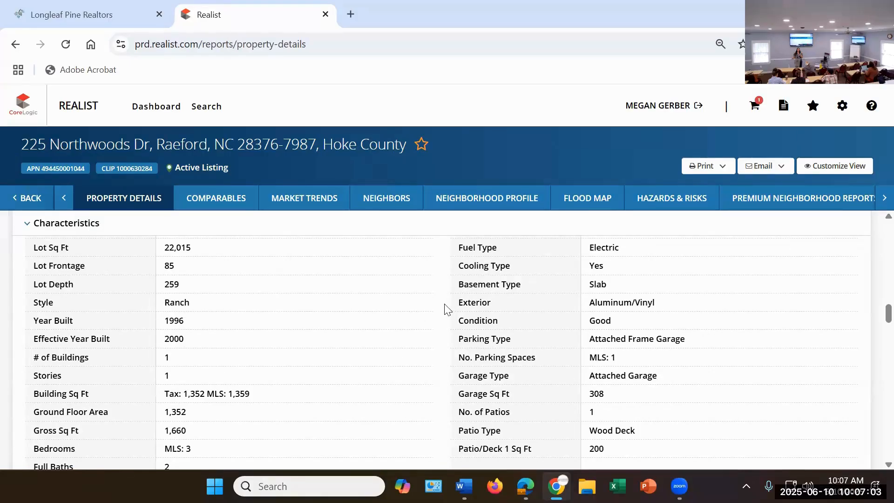
{"action": "scroll", "coordinate": [74, 347], "scroll_direction": "down", "scroll_amount": 1}
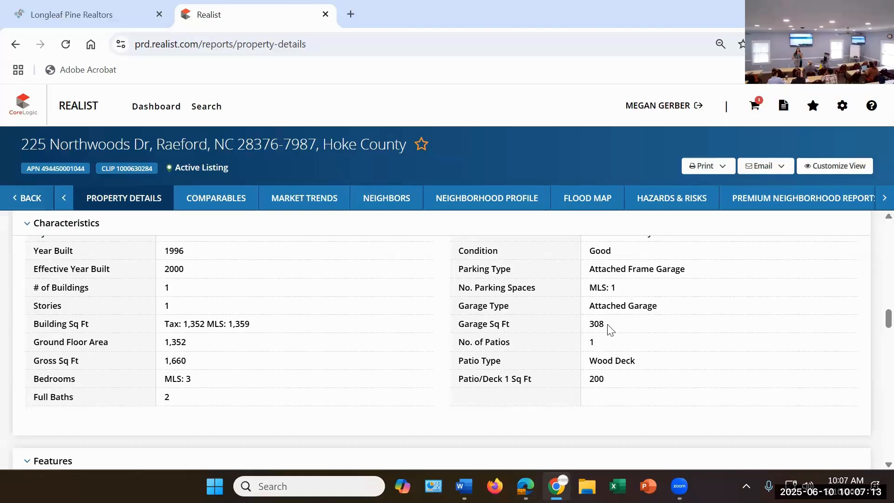
{"action": "scroll", "coordinate": [569, 314], "scroll_direction": "down", "scroll_amount": 3}
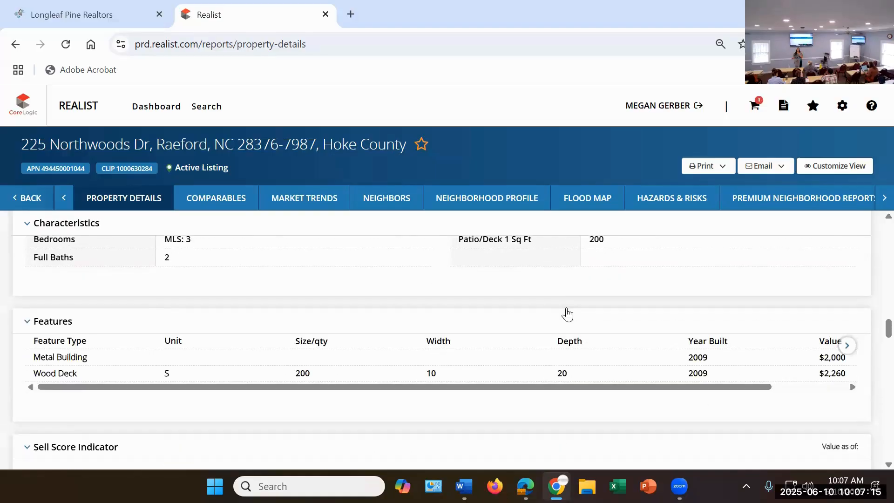
Step: Examine the property's estimated value, rental trends, MLS listing information and sales history
{"action": "scroll", "coordinate": [565, 312], "scroll_direction": "down", "scroll_amount": 3}
{"action": "scroll", "coordinate": [567, 312], "scroll_direction": "down", "scroll_amount": 5}
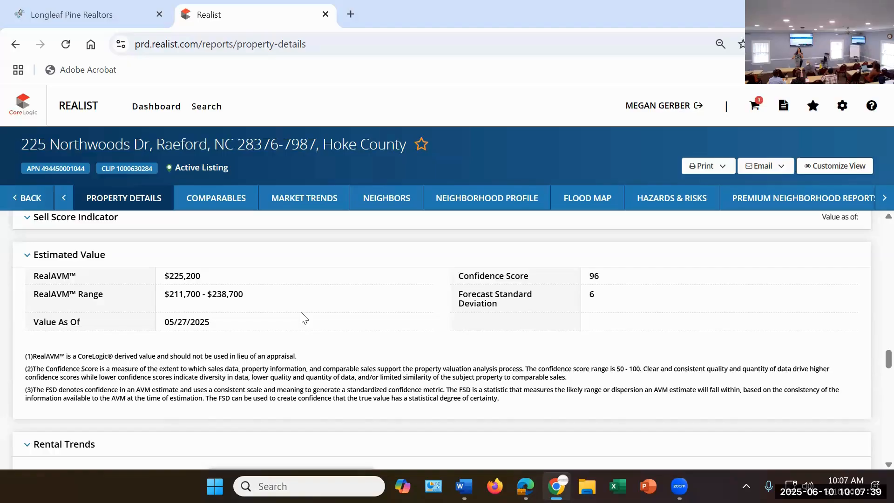
{"action": "scroll", "coordinate": [298, 321], "scroll_direction": "down", "scroll_amount": 10}
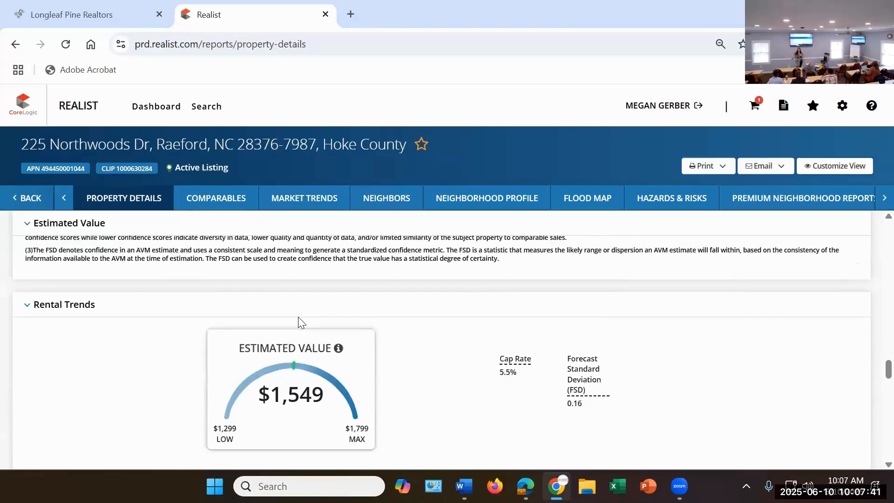
{"action": "scroll", "coordinate": [300, 322], "scroll_direction": "down", "scroll_amount": 2}
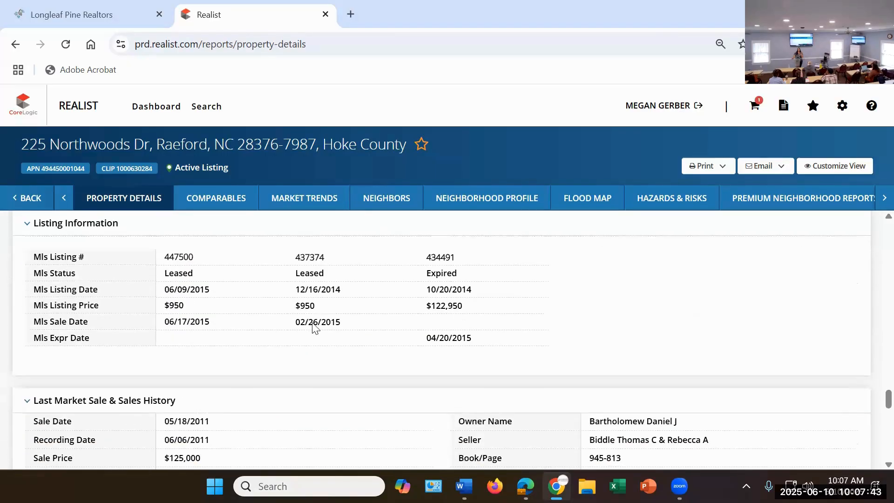
{"action": "scroll", "coordinate": [314, 329], "scroll_direction": "up", "scroll_amount": 3}
{"action": "scroll", "coordinate": [513, 354], "scroll_direction": "down", "scroll_amount": 3}
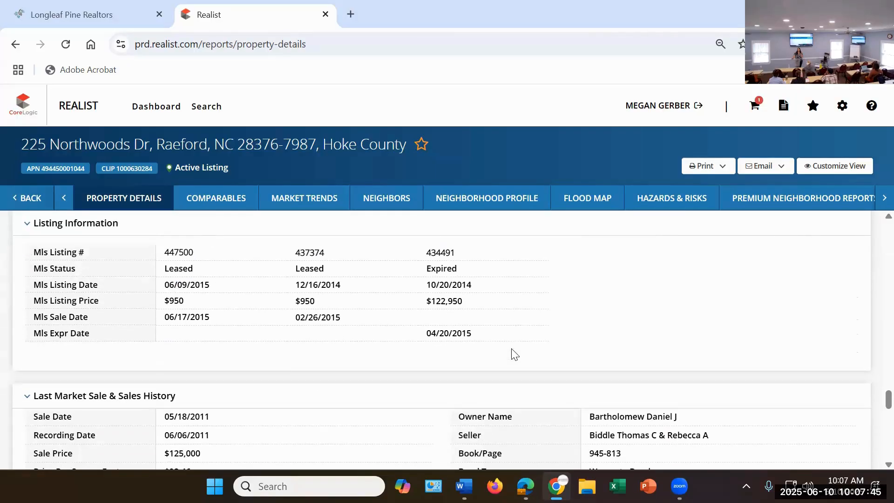
{"action": "scroll", "coordinate": [513, 356], "scroll_direction": "up", "scroll_amount": 2}
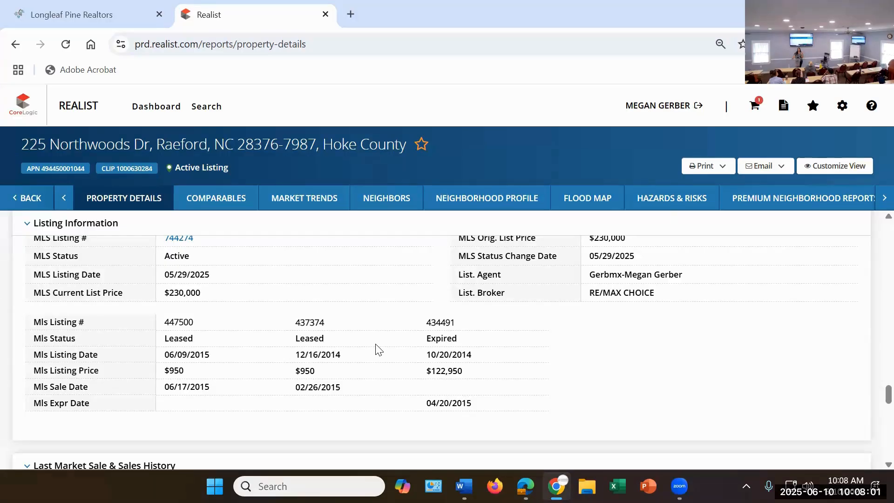
{"action": "scroll", "coordinate": [378, 344], "scroll_direction": "down", "scroll_amount": 3}
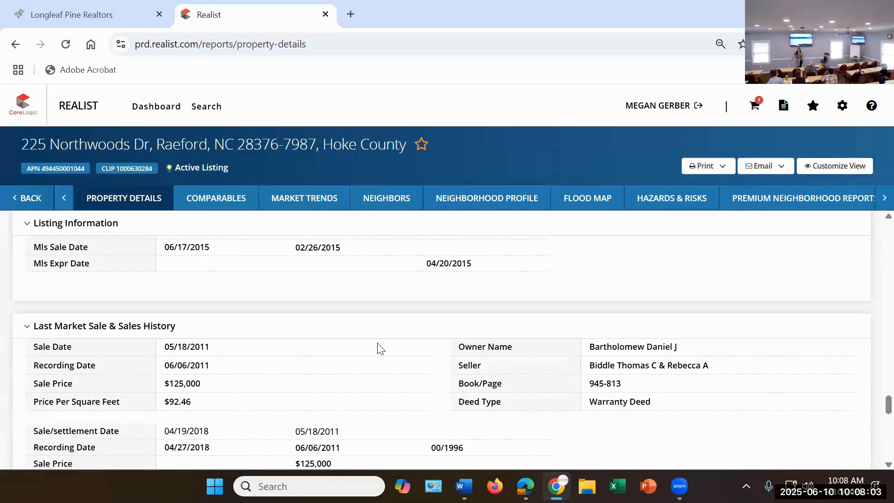
{"action": "scroll", "coordinate": [382, 343], "scroll_direction": "down", "scroll_amount": 3}
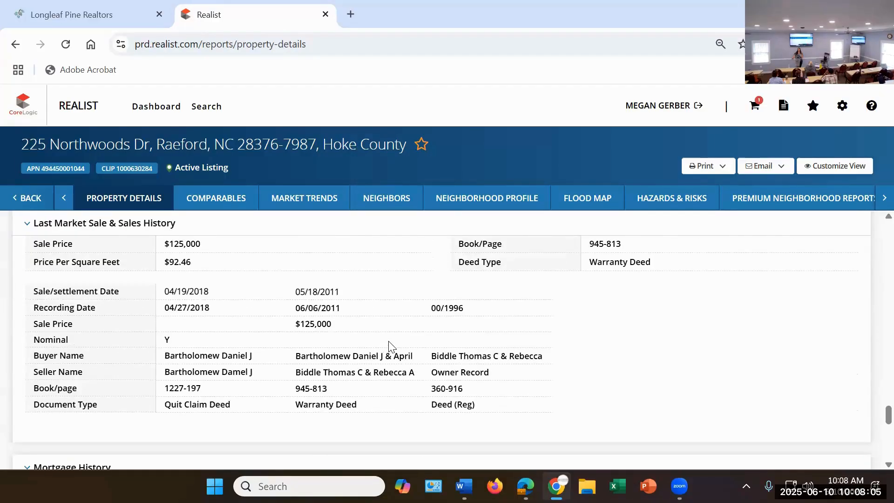
Step: Check the property's mortgage history and the lot dimensions on the property map
{"action": "scroll", "coordinate": [389, 345], "scroll_direction": "down", "scroll_amount": 2}
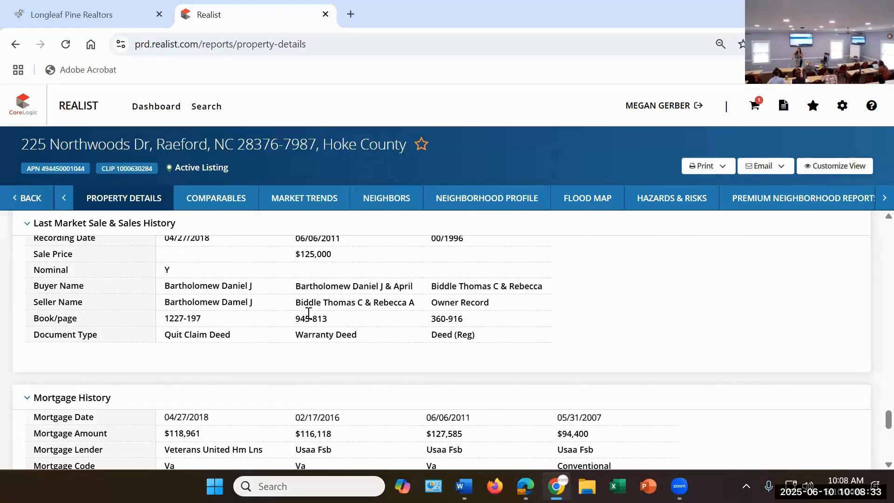
{"action": "scroll", "coordinate": [314, 313], "scroll_direction": "down", "scroll_amount": 3}
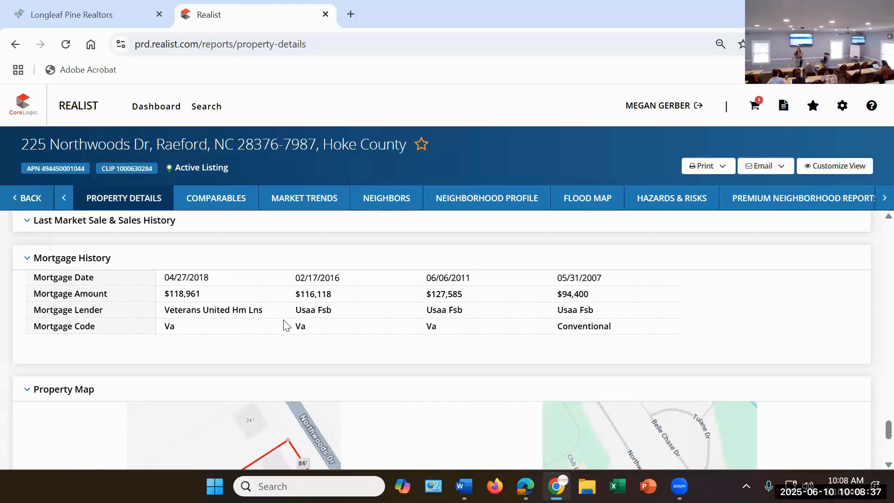
{"action": "scroll", "coordinate": [363, 282], "scroll_direction": "down", "scroll_amount": 3}
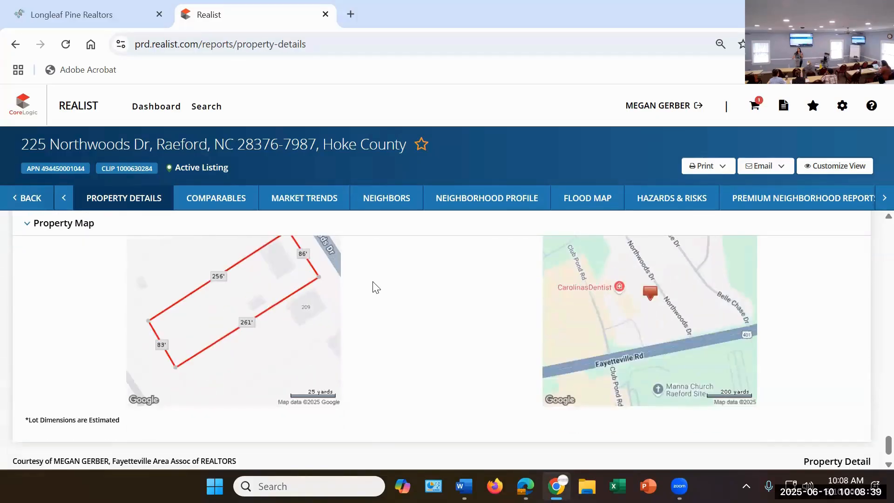
{"action": "scroll", "coordinate": [380, 286], "scroll_direction": "down", "scroll_amount": 1}
{"action": "scroll", "coordinate": [394, 290], "scroll_direction": "up", "scroll_amount": 2}
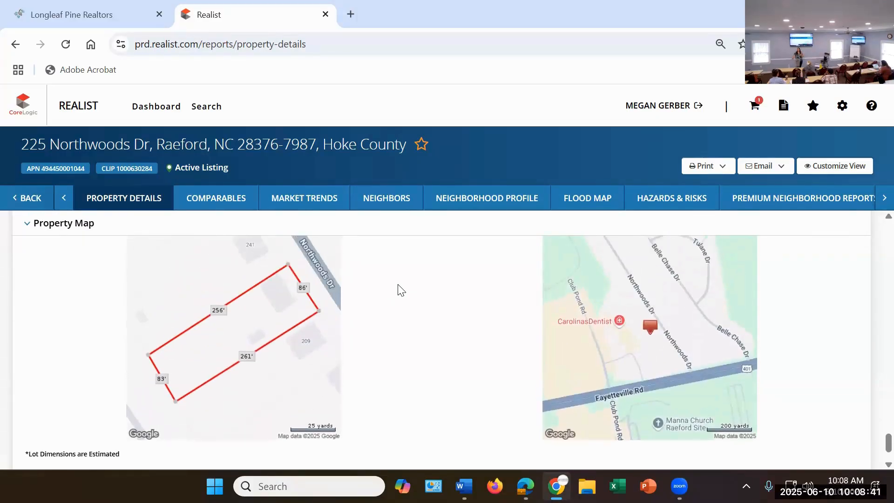
{"action": "scroll", "coordinate": [400, 290], "scroll_direction": "up", "scroll_amount": 3}
{"action": "scroll", "coordinate": [351, 334], "scroll_direction": "down", "scroll_amount": 5}
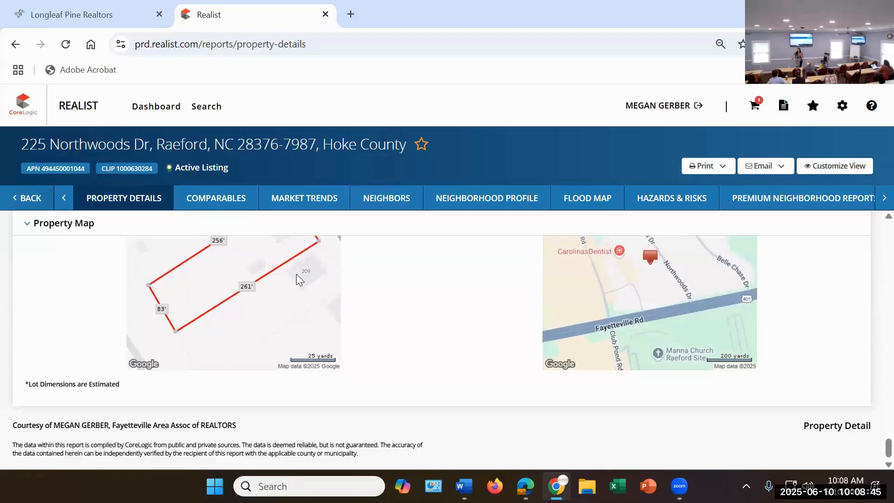
{"action": "scroll", "coordinate": [308, 279], "scroll_direction": "up", "scroll_amount": 2}
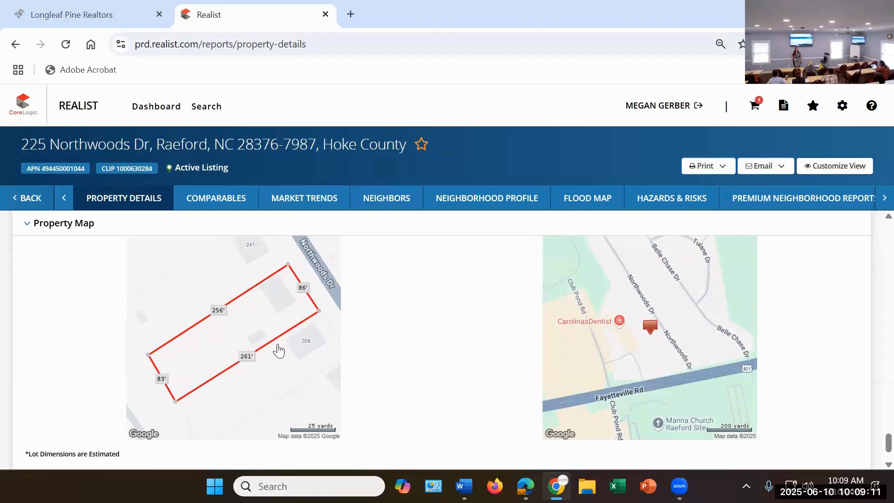
Step: Leave the Realist property report open and switch back to the Longleaf Pine Realtors portal home page
{"action": "scroll", "coordinate": [321, 280], "scroll_direction": "up", "scroll_amount": 5}
{"action": "scroll", "coordinate": [399, 265], "scroll_direction": "up", "scroll_amount": 10}
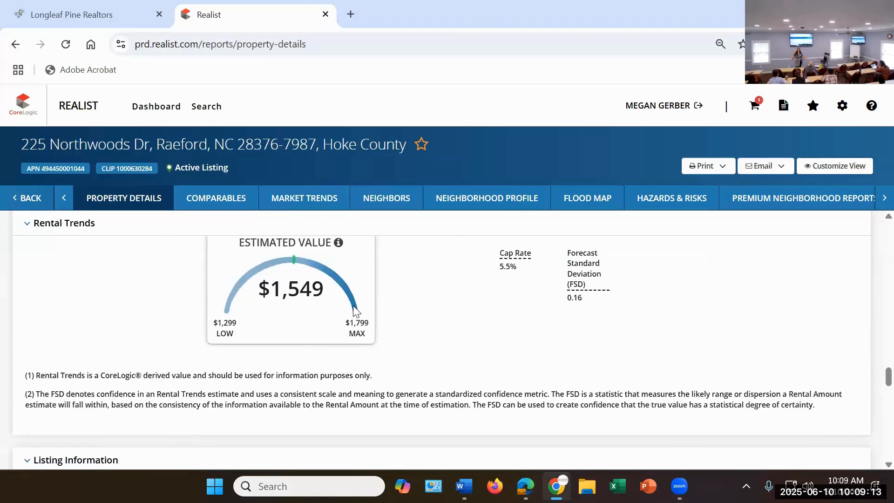
{"action": "scroll", "coordinate": [401, 261], "scroll_direction": "up", "scroll_amount": 10}
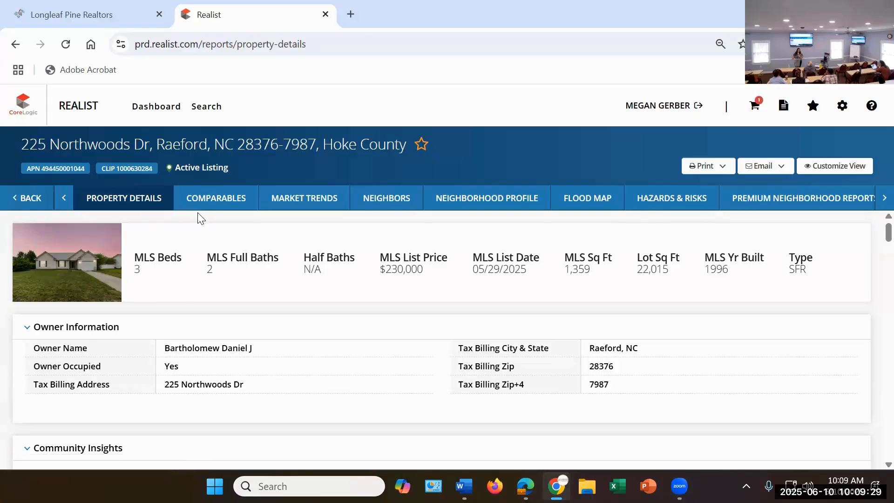
{"action": "left_click", "coordinate": [71, 17]}
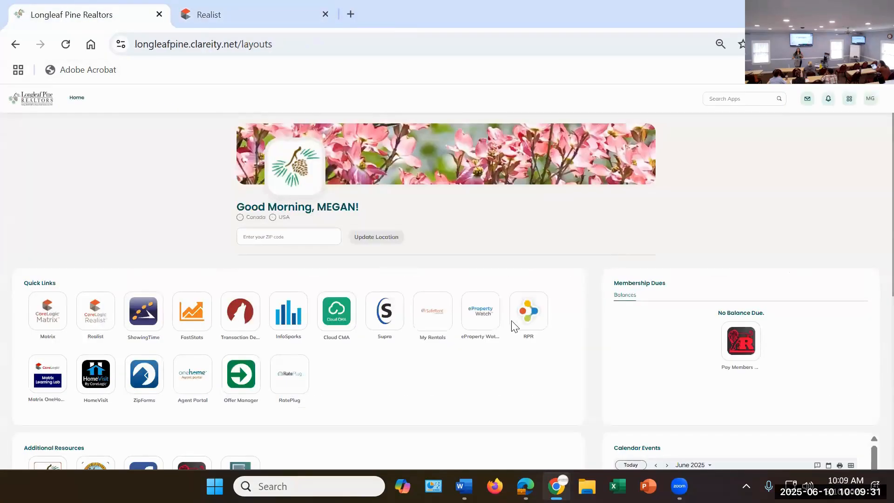
Step: Open RPR from the portal's quick links, activate the location search and dismiss the location permission request
{"action": "scroll", "coordinate": [491, 326], "scroll_direction": "down", "scroll_amount": 2}
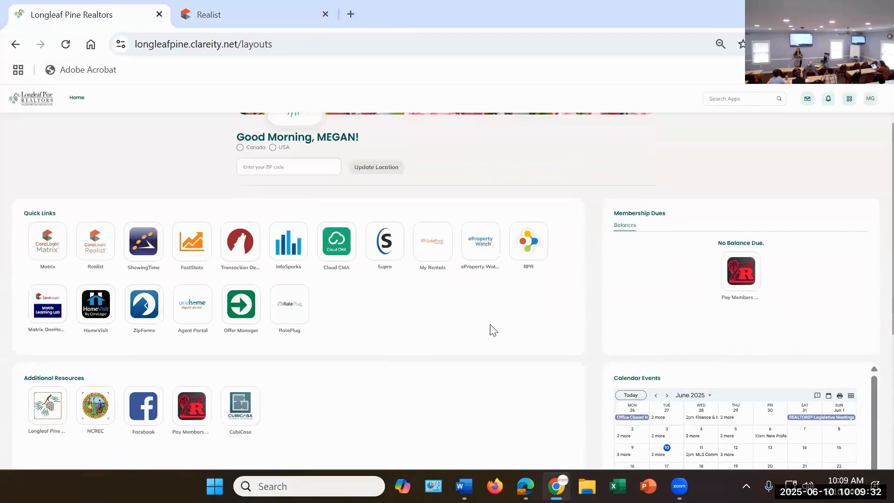
{"action": "left_click", "coordinate": [530, 244]}
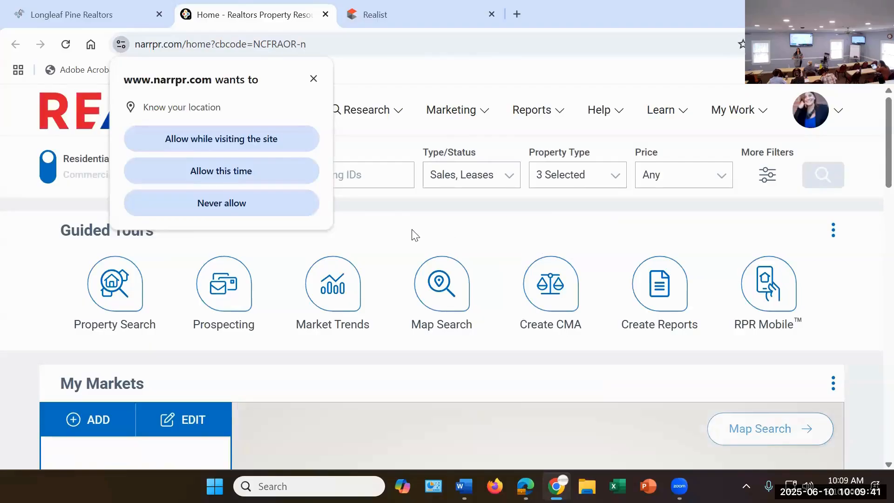
{"action": "left_click", "coordinate": [386, 169]}
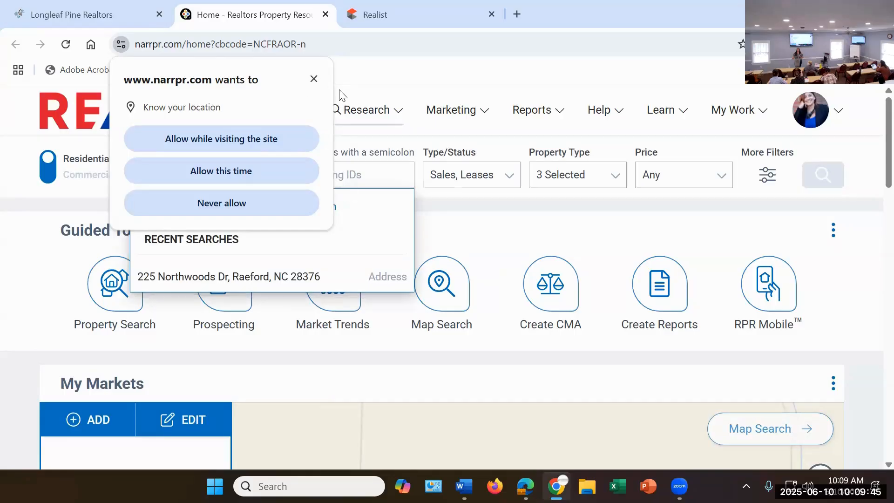
{"action": "left_click", "coordinate": [312, 79]}
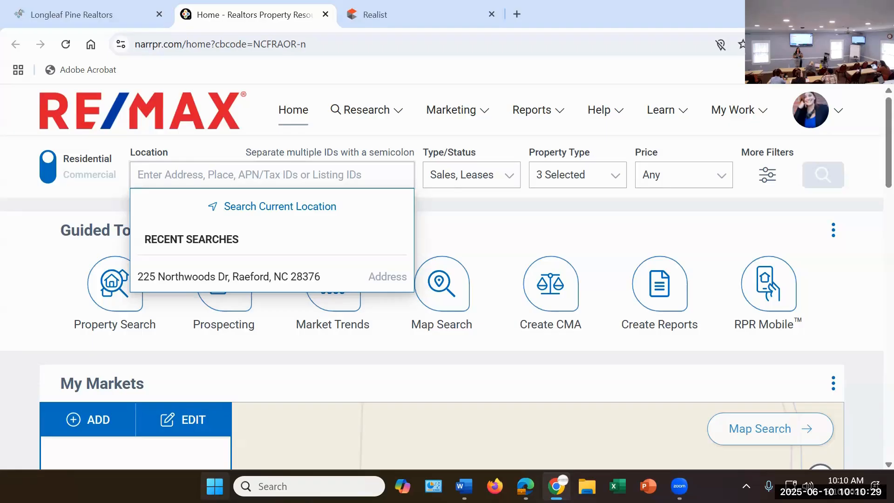
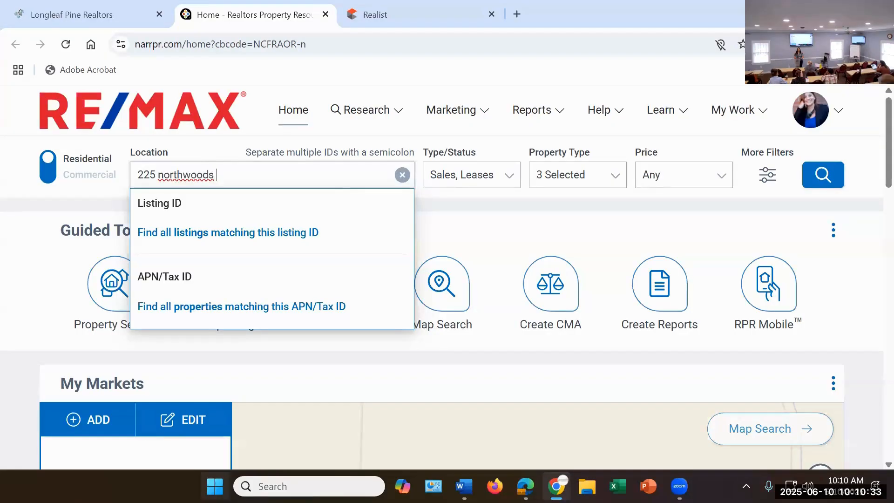
Step: Try to search RPR for the listed property by its full street address, closing the webinar pop-up and the results notice
{"action": "key", "text": "Return"}
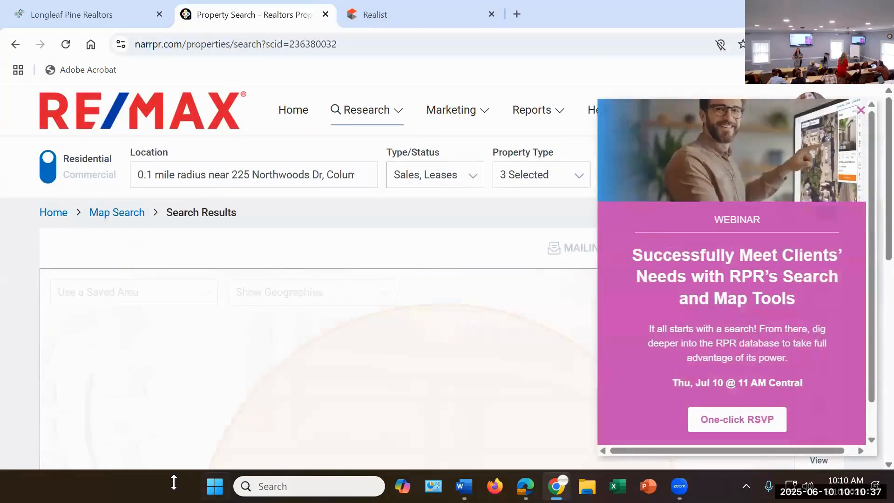
{"action": "left_click", "coordinate": [853, 110]}
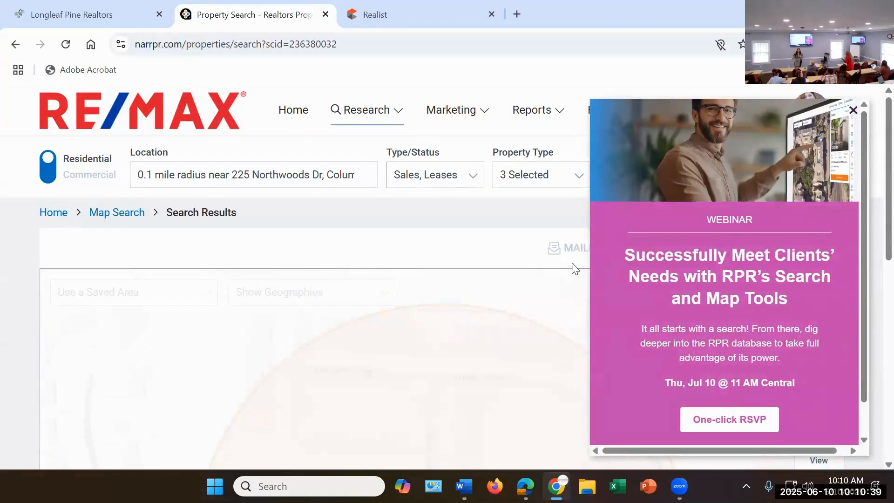
{"action": "scroll", "coordinate": [435, 310], "scroll_direction": "down", "scroll_amount": 5}
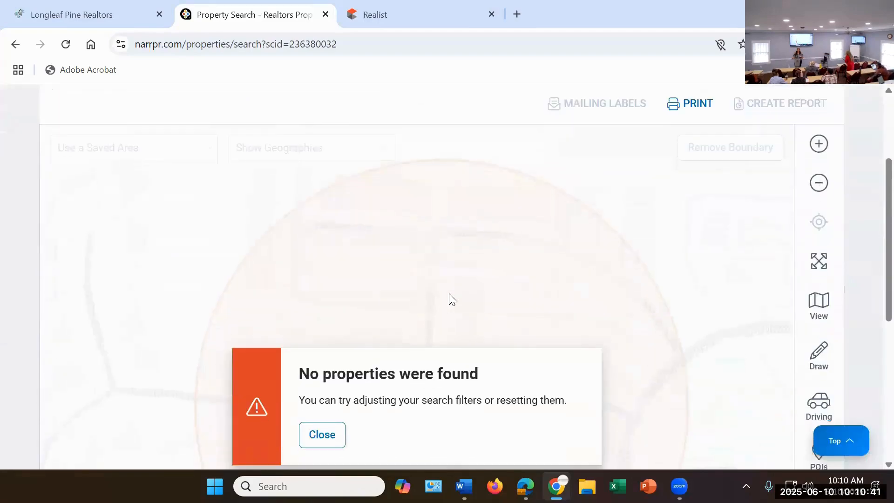
{"action": "left_click", "coordinate": [481, 300]}
Step: Clear the location search, enter the property's house number and street name, and choose the suggested address in Raeford, NC
{"action": "scroll", "coordinate": [459, 259], "scroll_direction": "up", "scroll_amount": 5}
{"action": "left_click", "coordinate": [254, 174]}
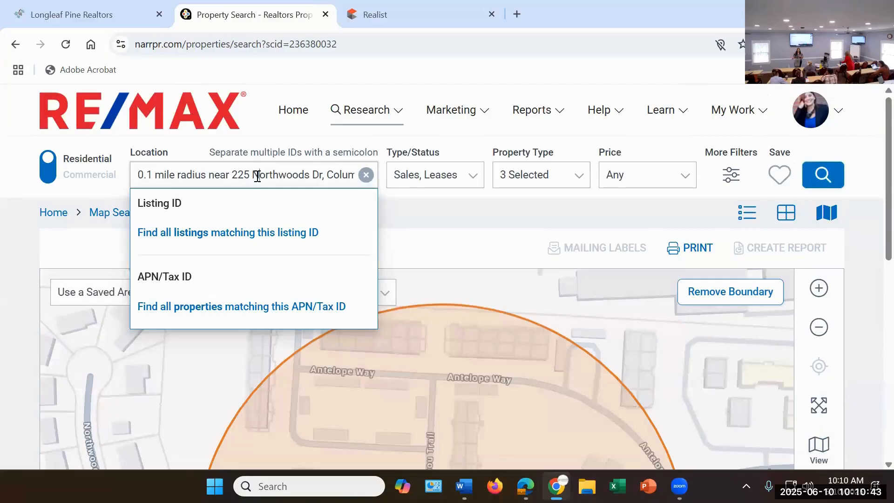
{"action": "double_click", "coordinate": [256, 175]}
{"action": "left_click", "coordinate": [366, 174]}
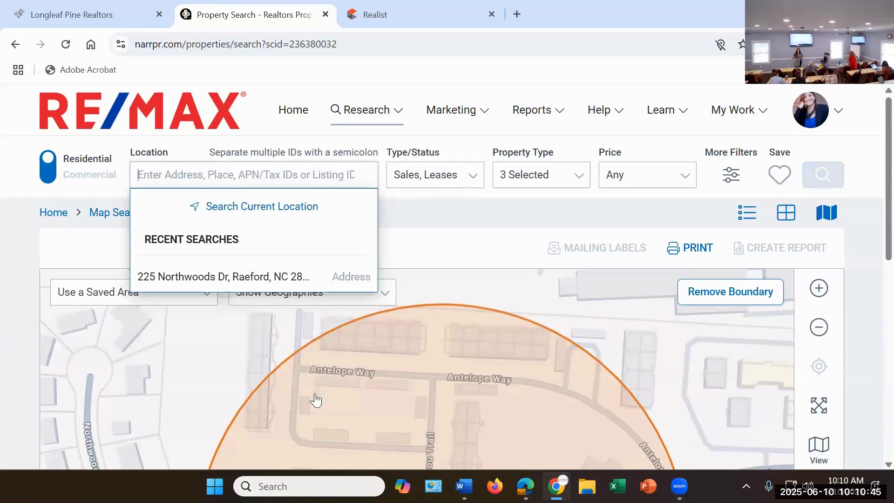
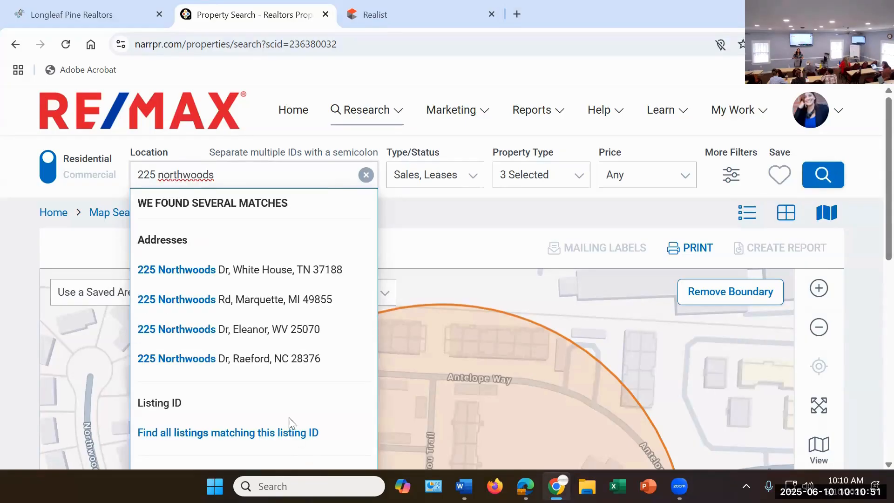
{"action": "left_click", "coordinate": [239, 359]}
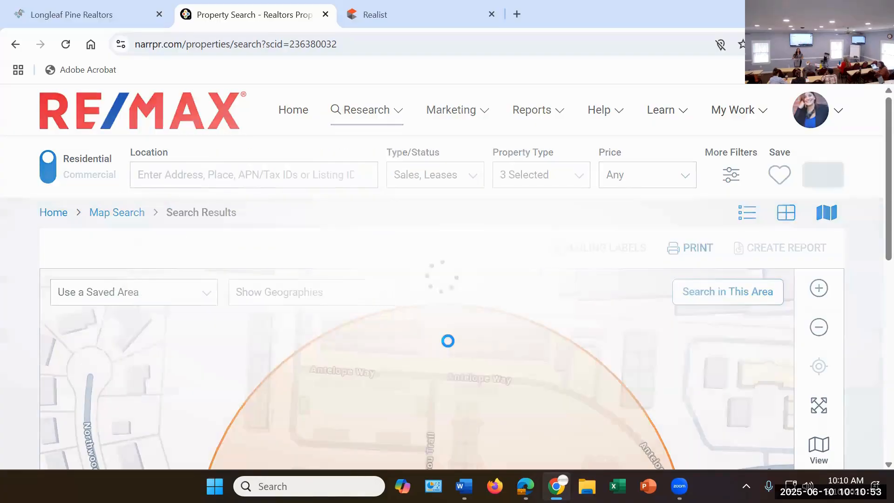
Step: Review the property's list price, RVM estimate, basic facts, pricing tools and the comparison of public and listing facts
{"action": "scroll", "coordinate": [608, 283], "scroll_direction": "down", "scroll_amount": 5}
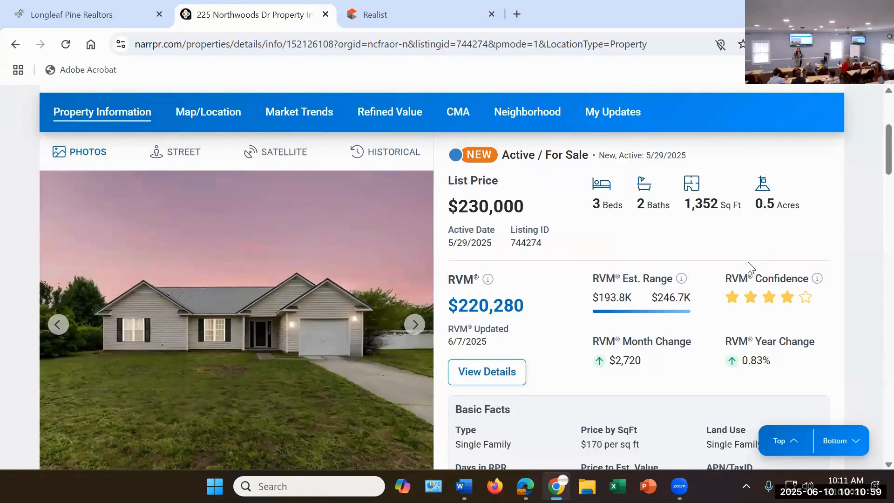
{"action": "scroll", "coordinate": [742, 265], "scroll_direction": "down", "scroll_amount": 2}
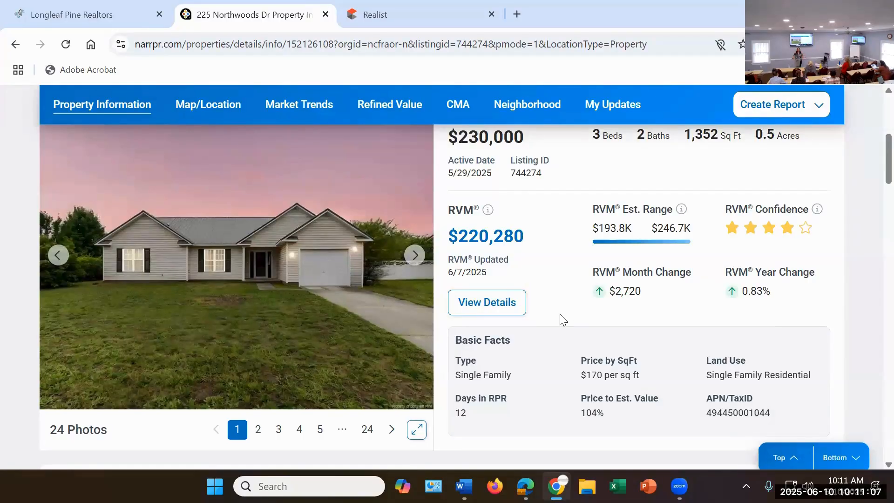
{"action": "scroll", "coordinate": [563, 319], "scroll_direction": "down", "scroll_amount": 2}
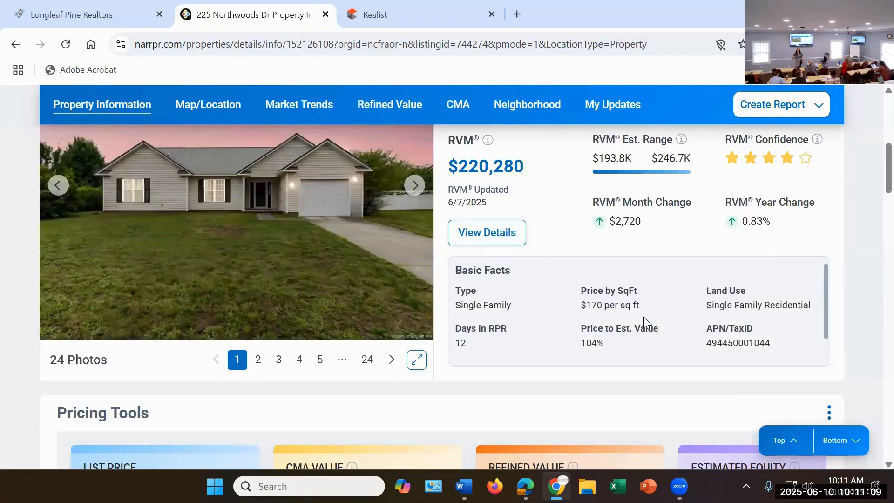
{"action": "scroll", "coordinate": [643, 316], "scroll_direction": "down", "scroll_amount": 1}
{"action": "scroll", "coordinate": [325, 334], "scroll_direction": "down", "scroll_amount": 1}
{"action": "scroll", "coordinate": [325, 334], "scroll_direction": "down", "scroll_amount": 15}
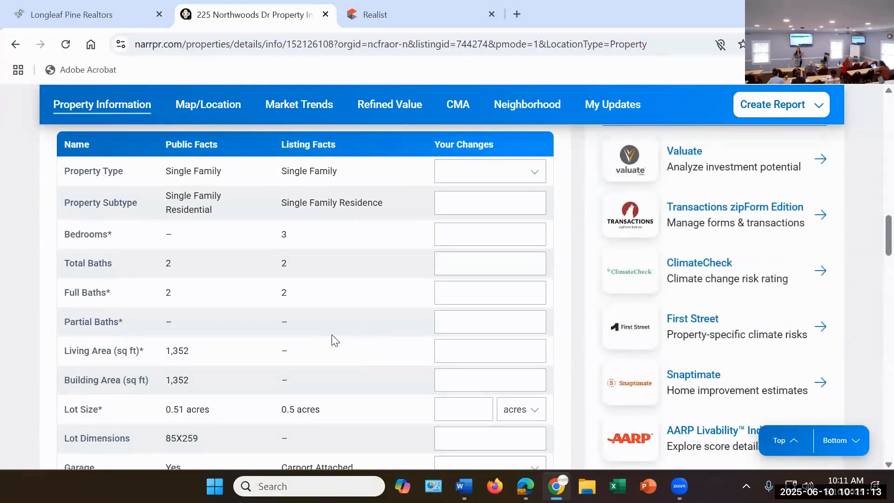
Step: Examine the property's interior and exterior features and its legal description, including the plat map link
{"action": "scroll", "coordinate": [329, 341], "scroll_direction": "down", "scroll_amount": 9}
{"action": "scroll", "coordinate": [335, 332], "scroll_direction": "down", "scroll_amount": 7}
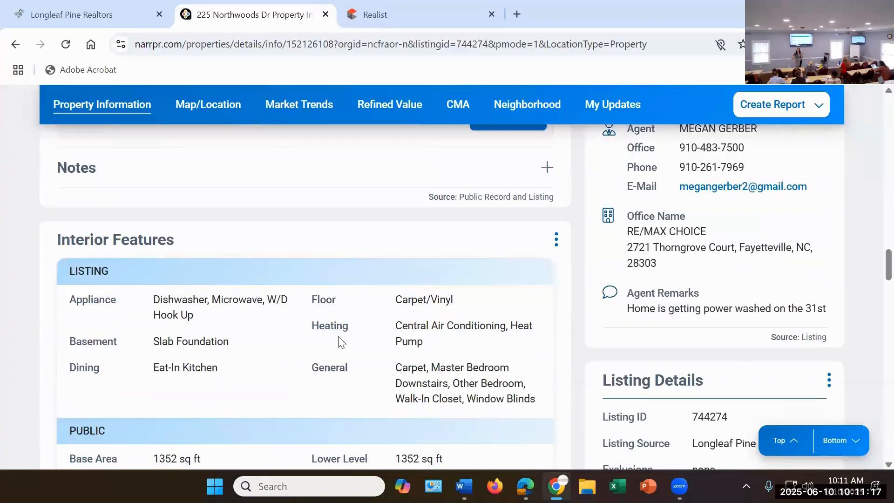
{"action": "scroll", "coordinate": [344, 339], "scroll_direction": "down", "scroll_amount": 3}
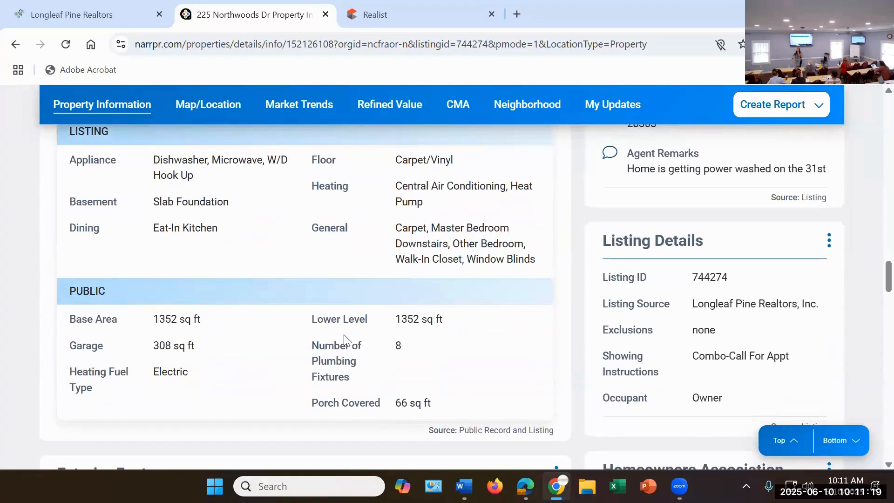
{"action": "scroll", "coordinate": [344, 337], "scroll_direction": "down", "scroll_amount": 11}
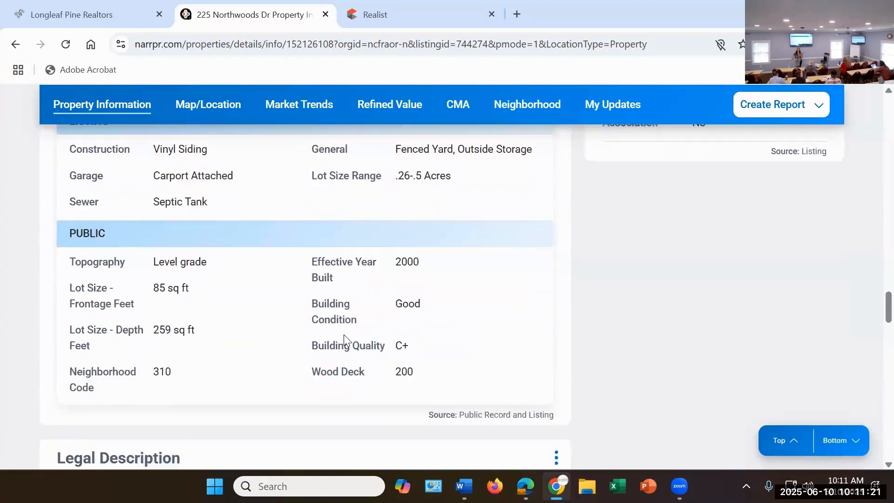
{"action": "scroll", "coordinate": [345, 337], "scroll_direction": "down", "scroll_amount": 4}
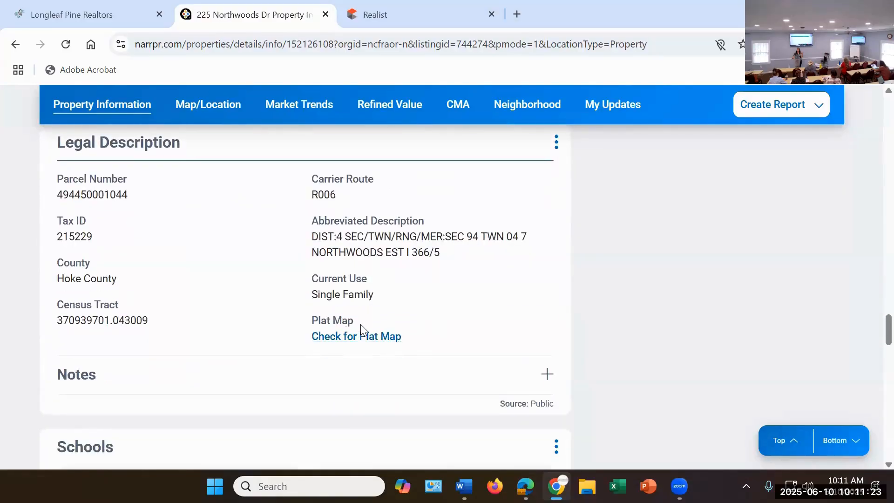
{"action": "scroll", "coordinate": [361, 334], "scroll_direction": "down", "scroll_amount": 2}
{"action": "scroll", "coordinate": [395, 320], "scroll_direction": "up", "scroll_amount": 2}
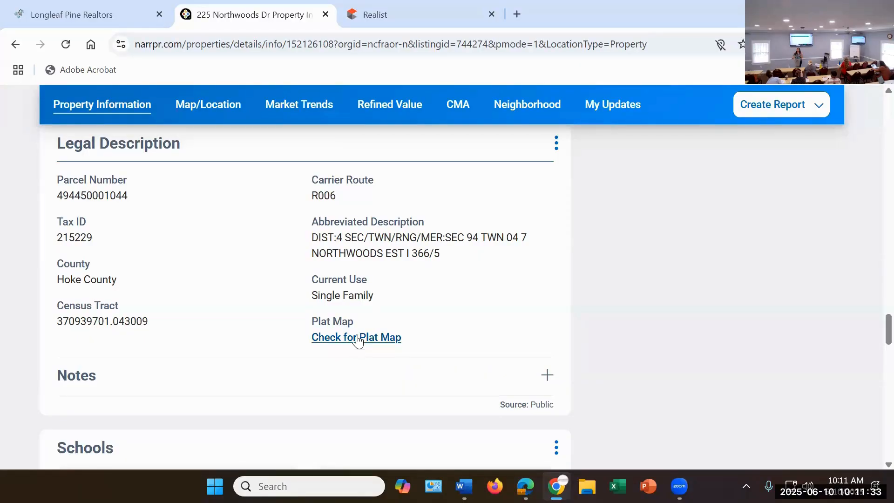
Step: Review the schools, owner facts, listing history, public records, sales and financing activity, and assessed and estimated value history
{"action": "scroll", "coordinate": [357, 345], "scroll_direction": "down", "scroll_amount": 6}
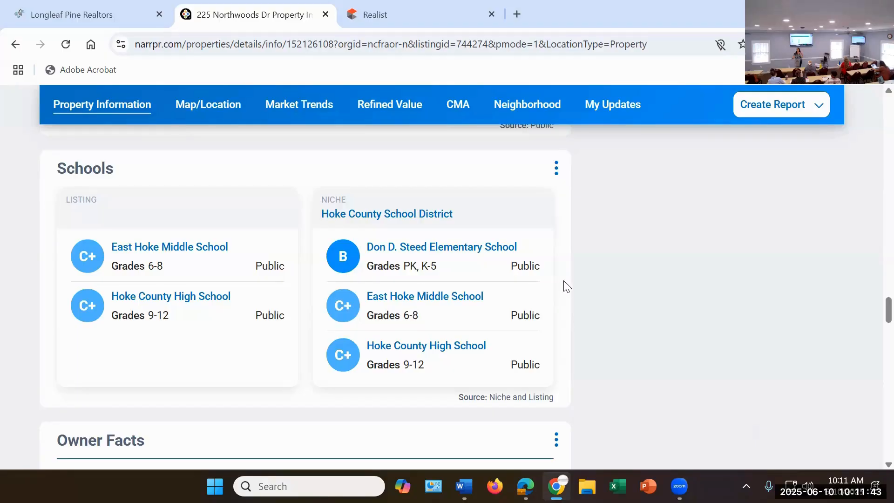
{"action": "scroll", "coordinate": [569, 282], "scroll_direction": "down", "scroll_amount": 5}
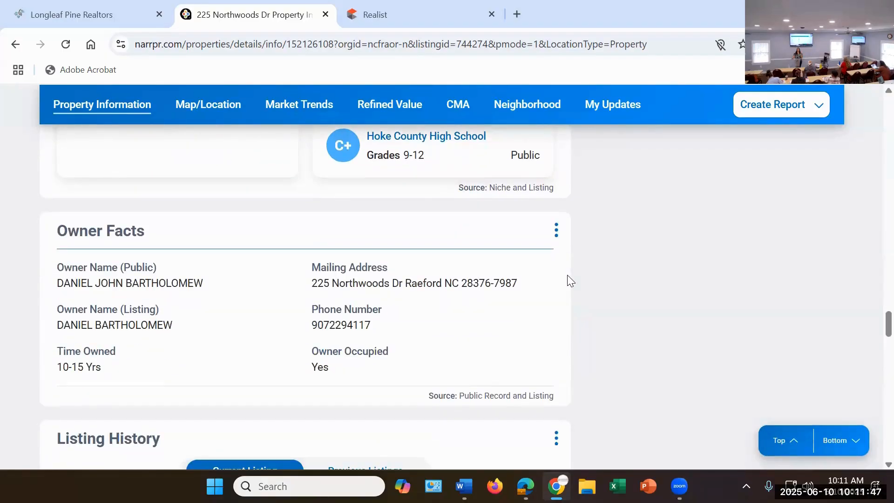
{"action": "scroll", "coordinate": [567, 275], "scroll_direction": "down", "scroll_amount": 3}
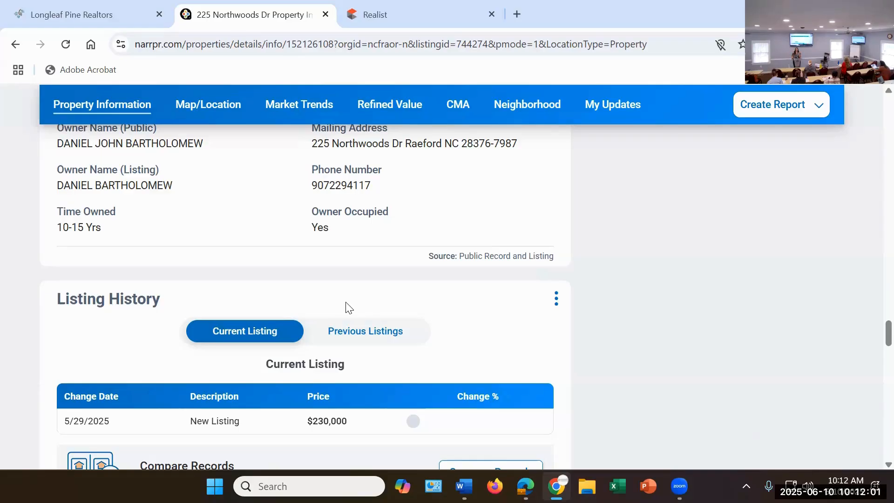
{"action": "scroll", "coordinate": [346, 310], "scroll_direction": "down", "scroll_amount": 7}
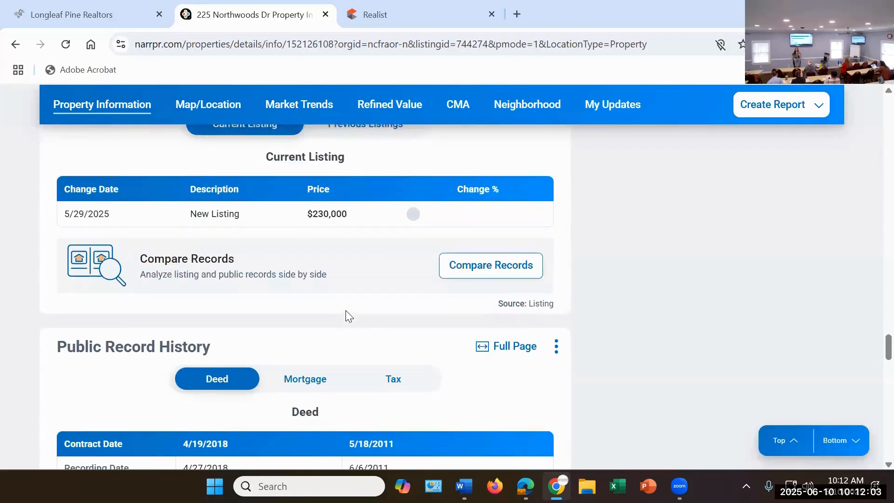
{"action": "scroll", "coordinate": [343, 322], "scroll_direction": "down", "scroll_amount": 18}
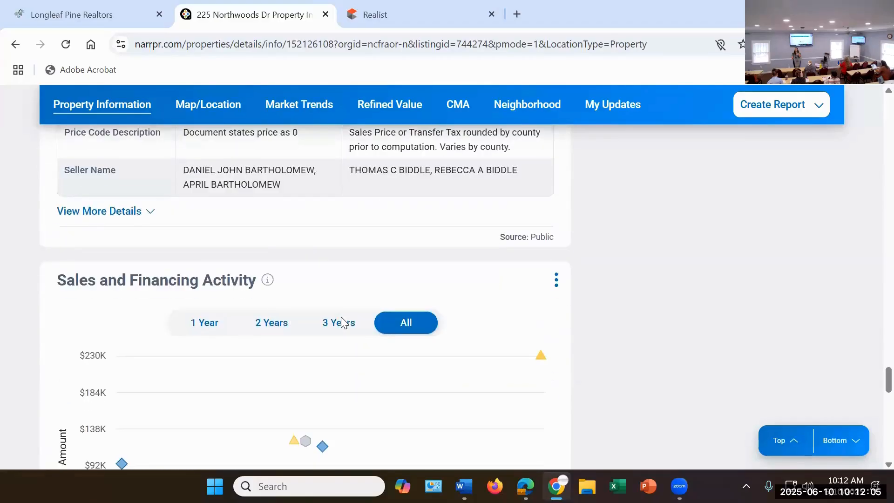
{"action": "scroll", "coordinate": [342, 321], "scroll_direction": "down", "scroll_amount": 10}
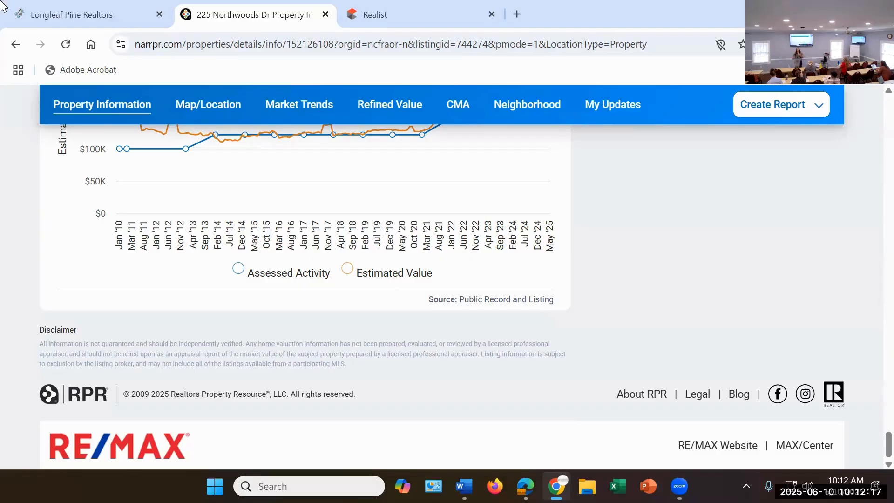
Step: Return to the Longleaf Pine Realtors portal, launch Matrix and open its links page
{"action": "left_click", "coordinate": [58, 14]}
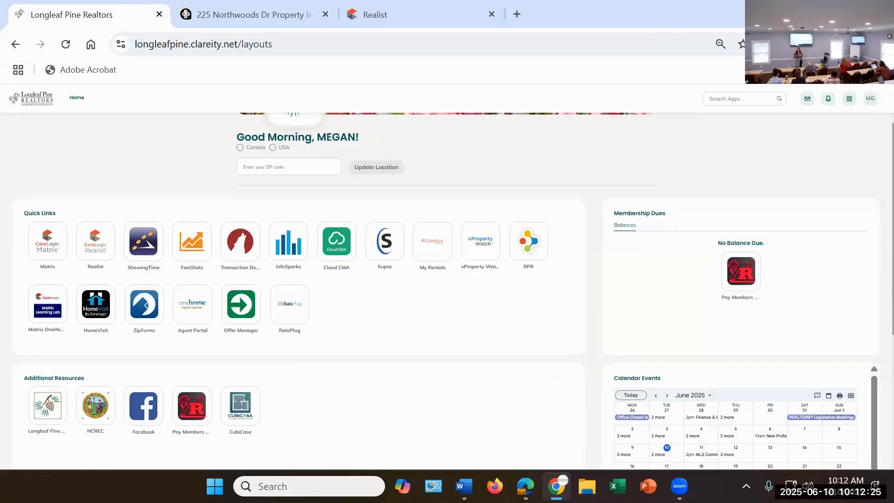
{"action": "left_click", "coordinate": [44, 245]}
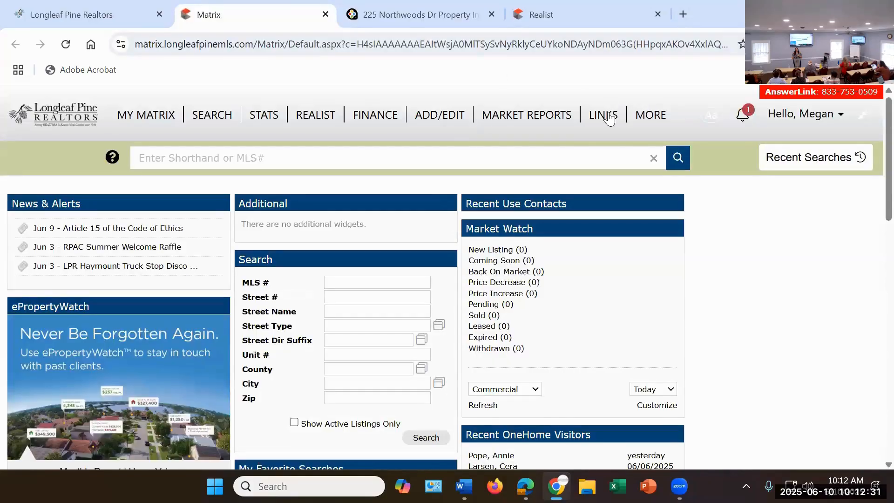
{"action": "left_click", "coordinate": [609, 118]}
Step: Look through the county register of deeds, tax, school and GIS links, and switch back to the portal home page
{"action": "scroll", "coordinate": [138, 291], "scroll_direction": "down", "scroll_amount": 5}
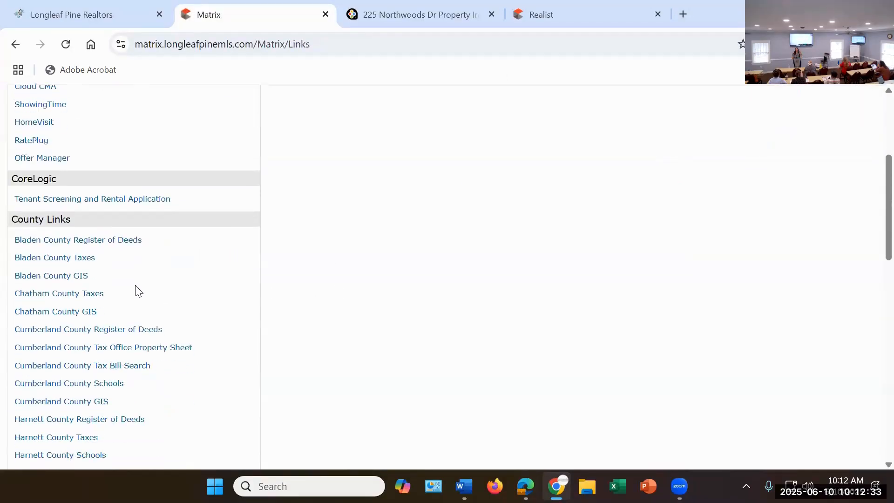
{"action": "scroll", "coordinate": [138, 290], "scroll_direction": "down", "scroll_amount": 6}
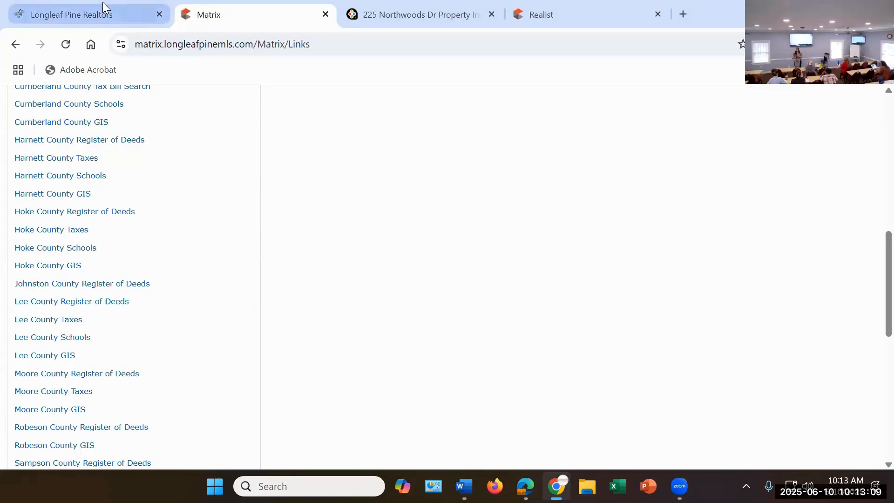
{"action": "mouse_move", "coordinate": [103, 7]}
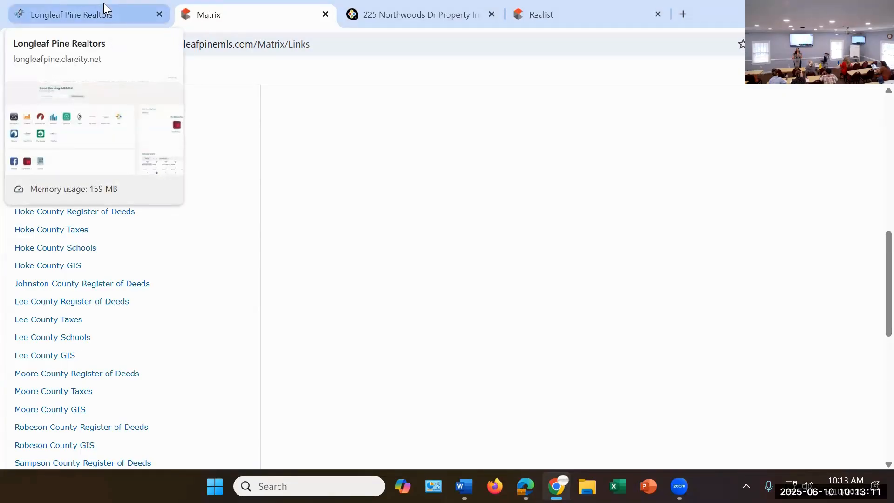
{"action": "left_click", "coordinate": [104, 8]}
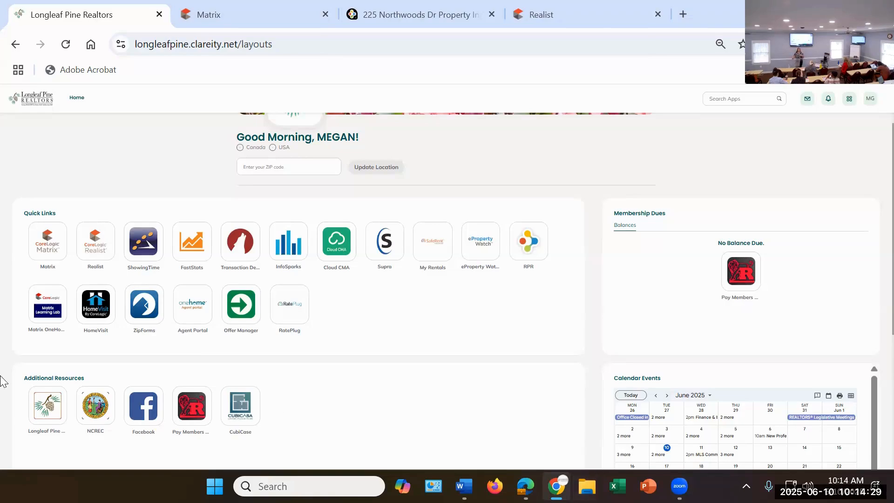
Step: Launch Matrix from the portal, open the Residential search and add Pending and Sold to the searched statuses
{"action": "left_click", "coordinate": [50, 240]}
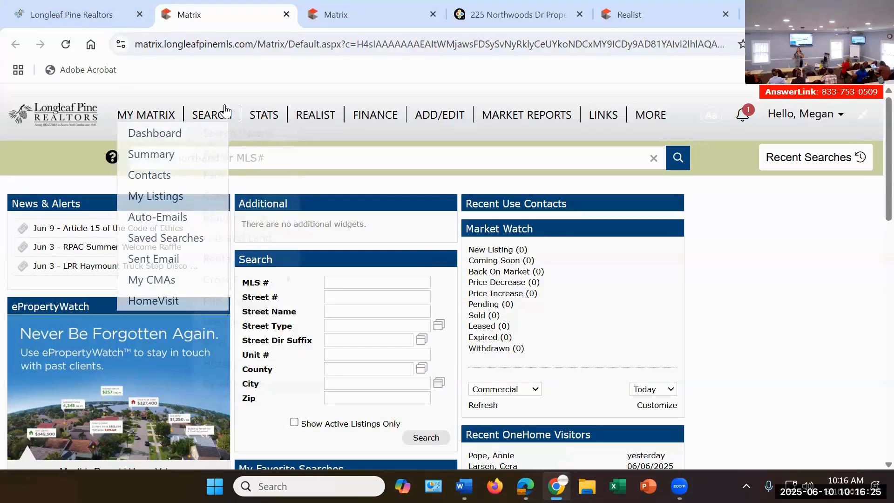
{"action": "mouse_move", "coordinate": [224, 111]}
{"action": "left_click", "coordinate": [265, 153]}
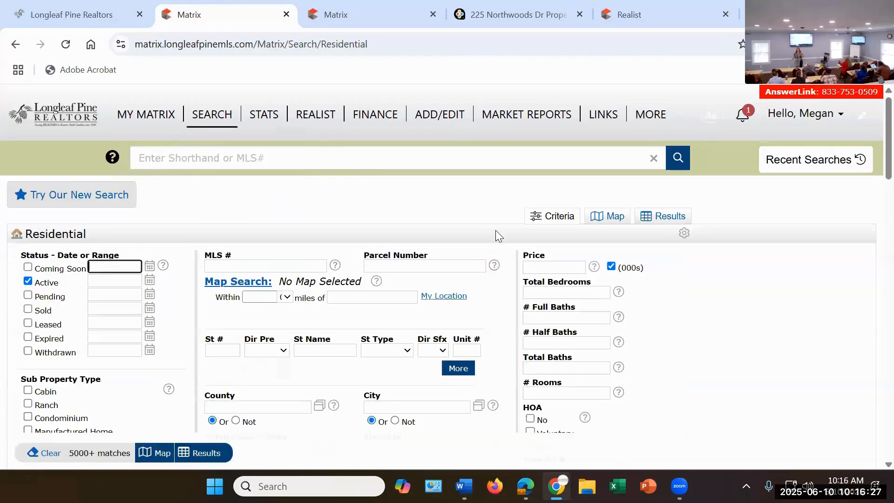
{"action": "left_click", "coordinate": [28, 295]}
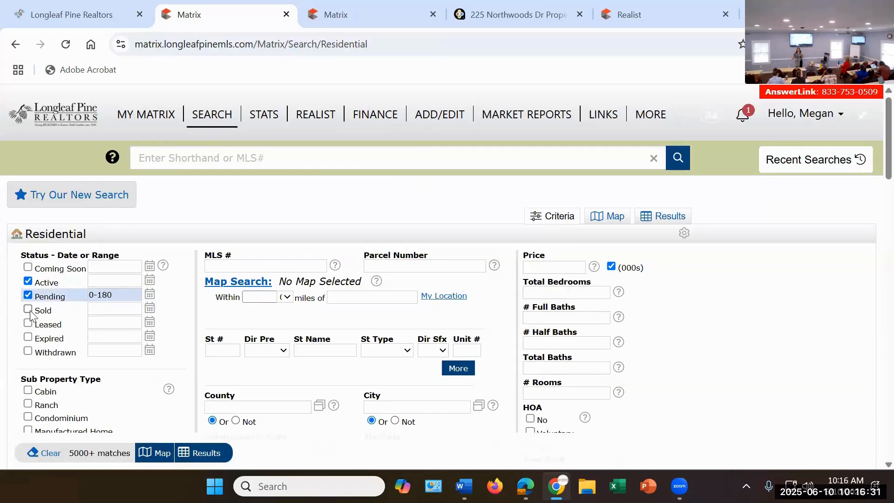
{"action": "left_click", "coordinate": [28, 309]}
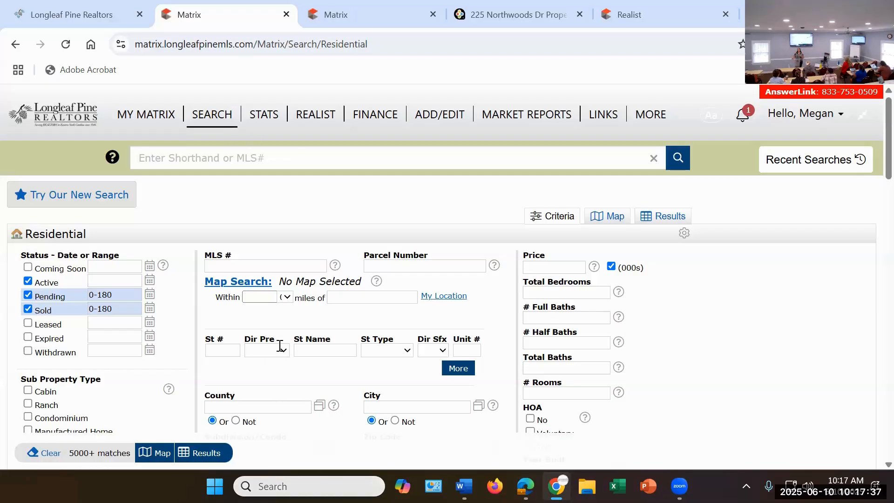
Step: Limit the search to the NORTHWOODS (HOKE) subdivision and show the matching listings
{"action": "scroll", "coordinate": [279, 347], "scroll_direction": "down", "scroll_amount": 3}
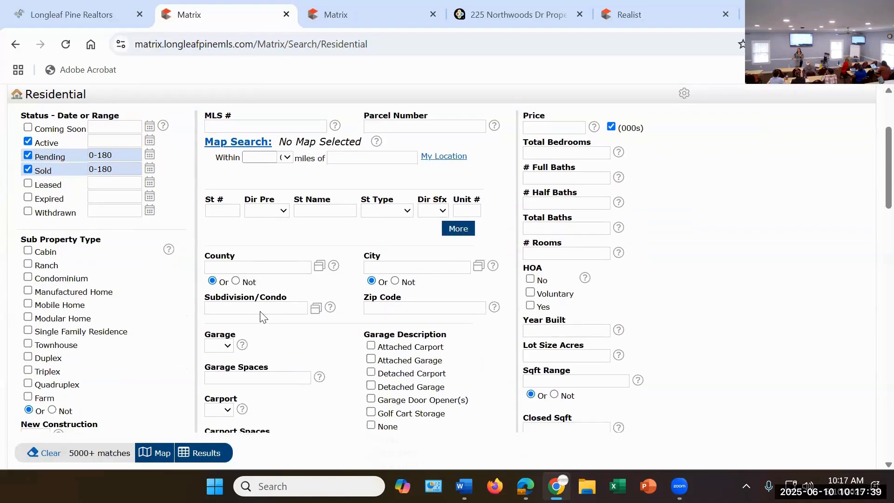
{"action": "left_click", "coordinate": [261, 309]}
{"action": "type", "text": "nor"}
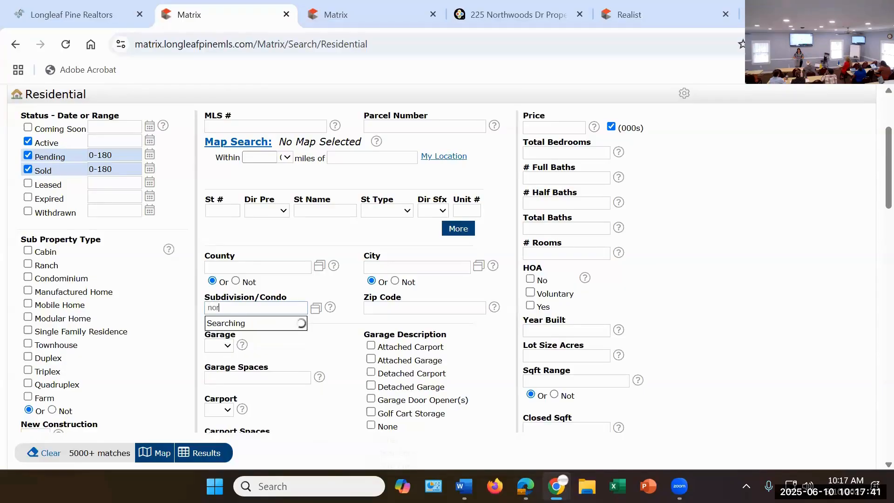
{"action": "type", "text": "thwoods"}
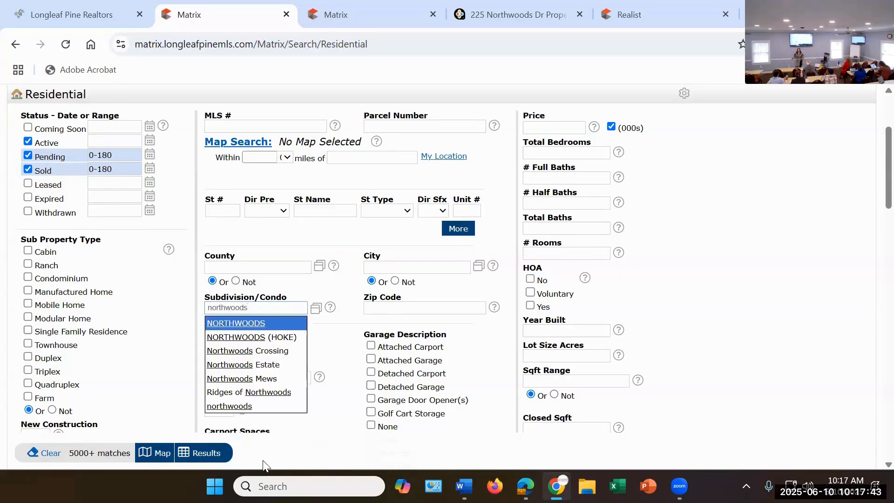
{"action": "left_click", "coordinate": [261, 338]}
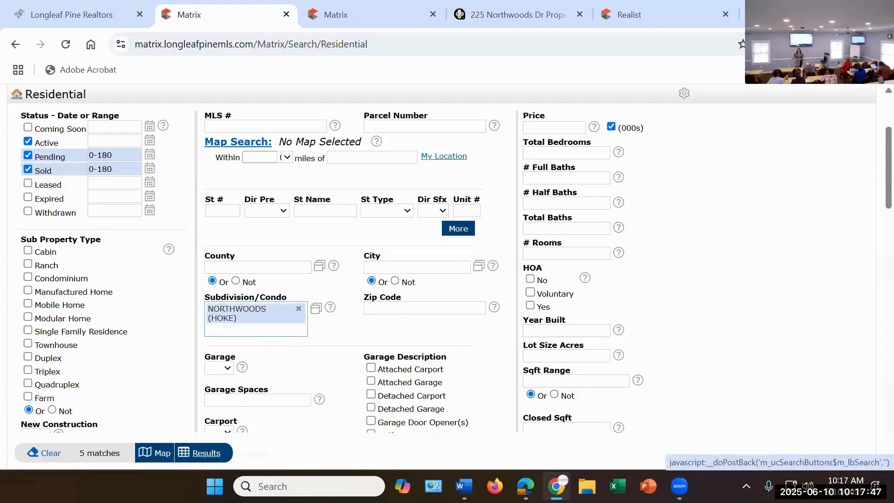
{"action": "left_click", "coordinate": [205, 453]}
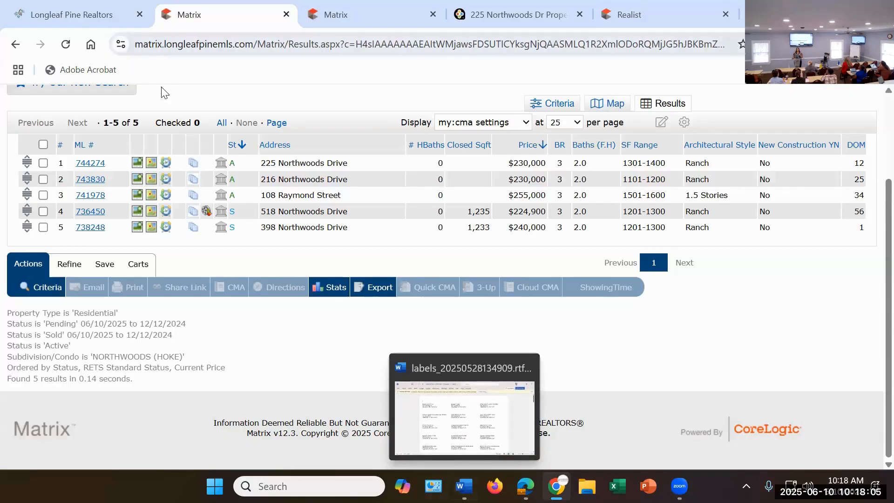
{"action": "left_click", "coordinate": [345, 143]}
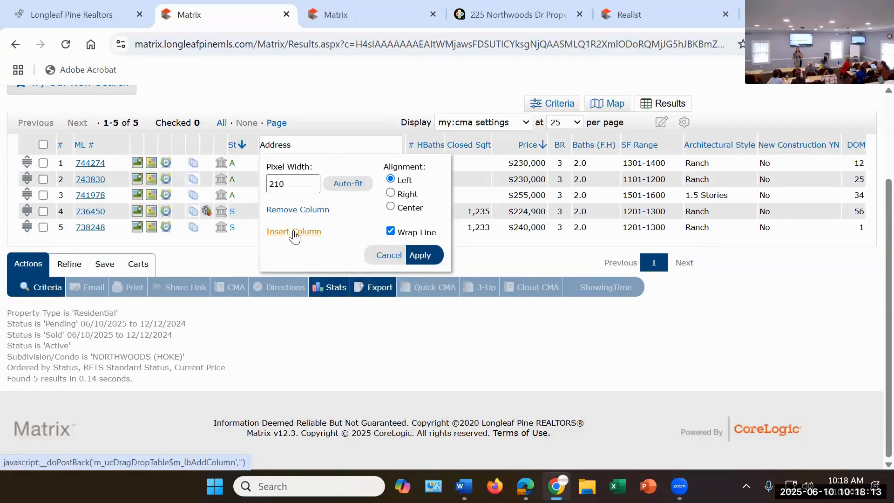
{"action": "left_click", "coordinate": [292, 233]}
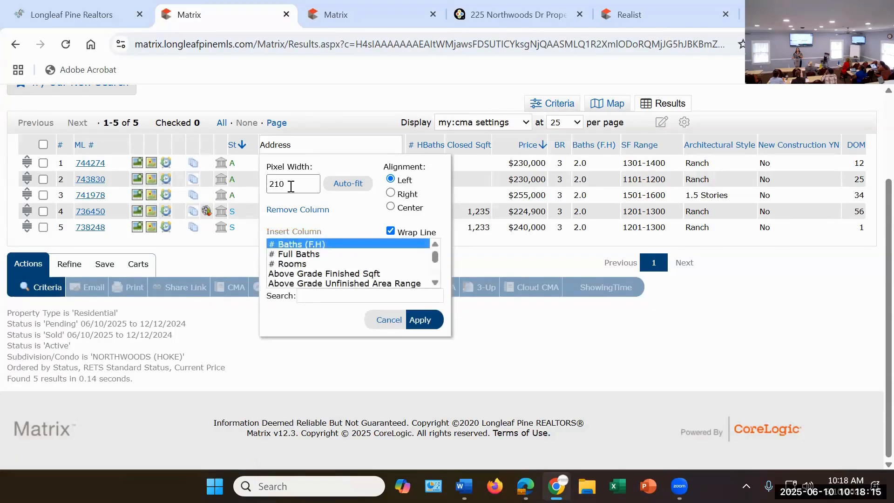
{"action": "left_click", "coordinate": [318, 296]}
{"action": "type", "text": "li"}
{"action": "key", "text": "Return"}
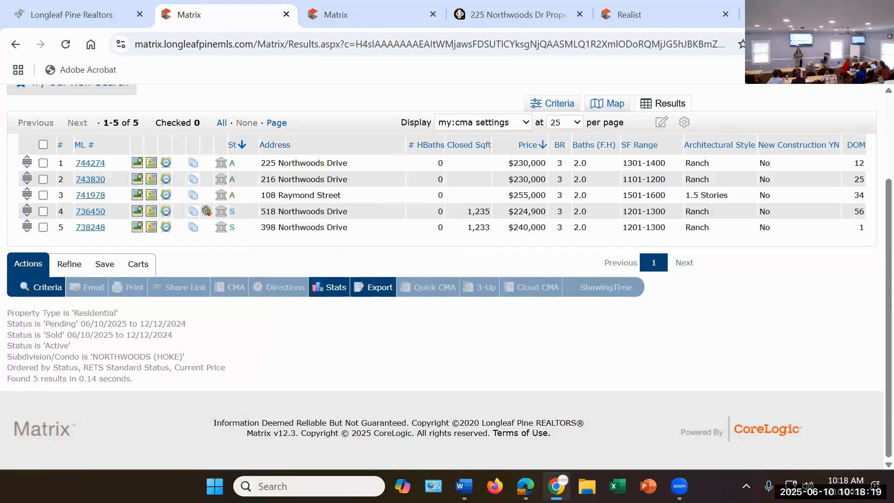
Step: Insert a Livable Heated Square Footage column after the Address column in the results grid
{"action": "left_click", "coordinate": [359, 147]}
{"action": "left_click", "coordinate": [295, 232]}
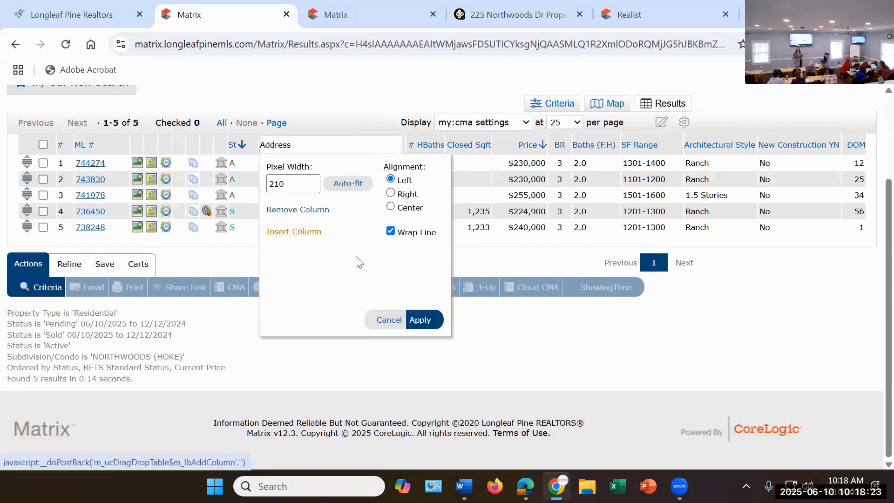
{"action": "left_click", "coordinate": [325, 298]}
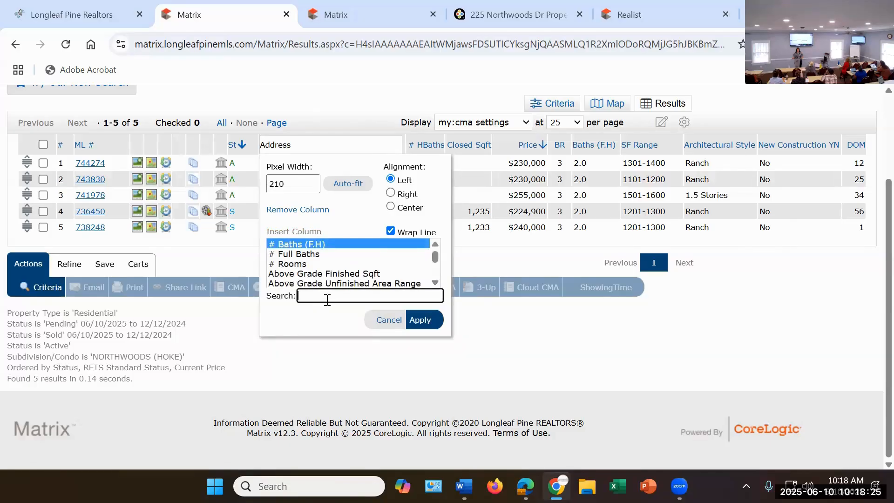
{"action": "type", "text": "liv"}
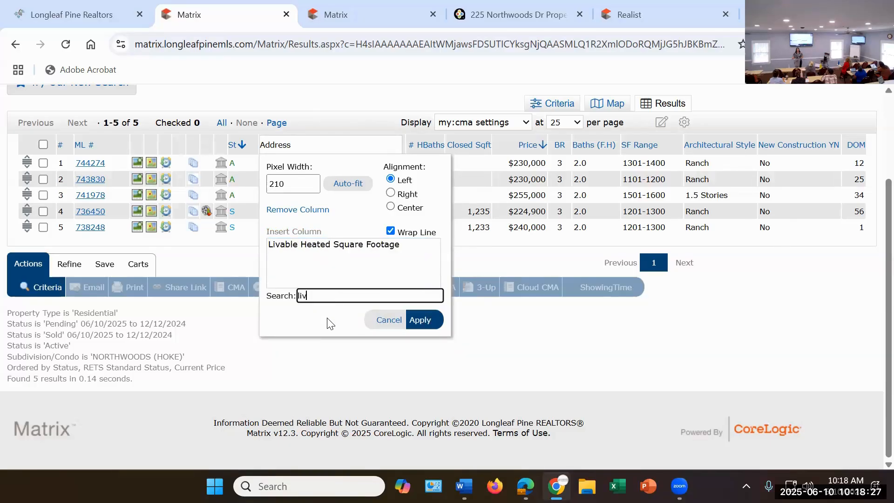
{"action": "left_click", "coordinate": [353, 283]}
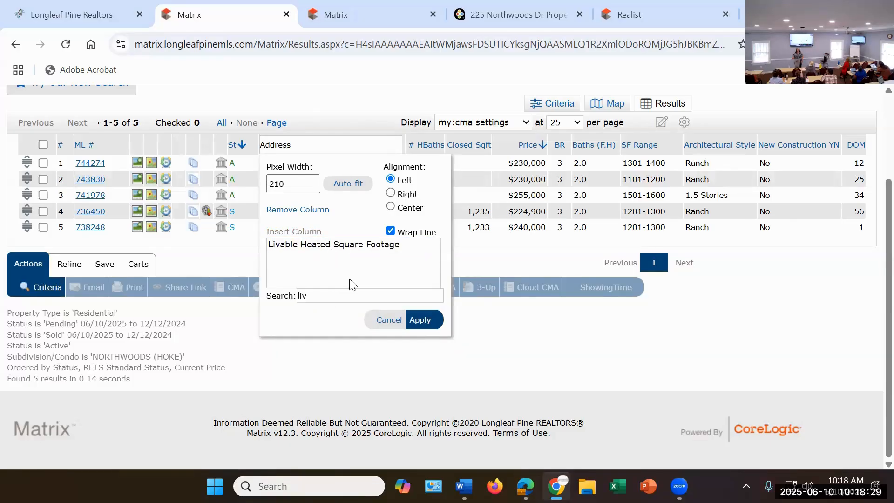
{"action": "left_click", "coordinate": [421, 322]}
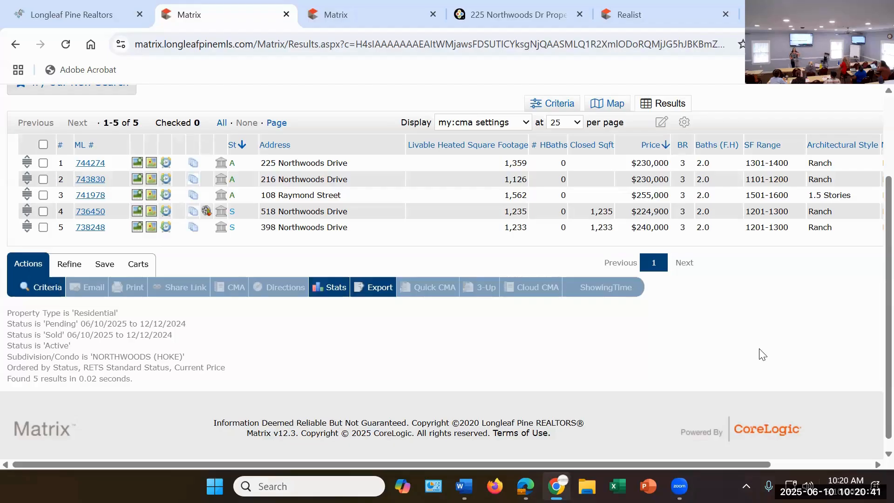
Step: Open the second listing in the results and read its property details, remarks and directions
{"action": "left_click", "coordinate": [96, 181]}
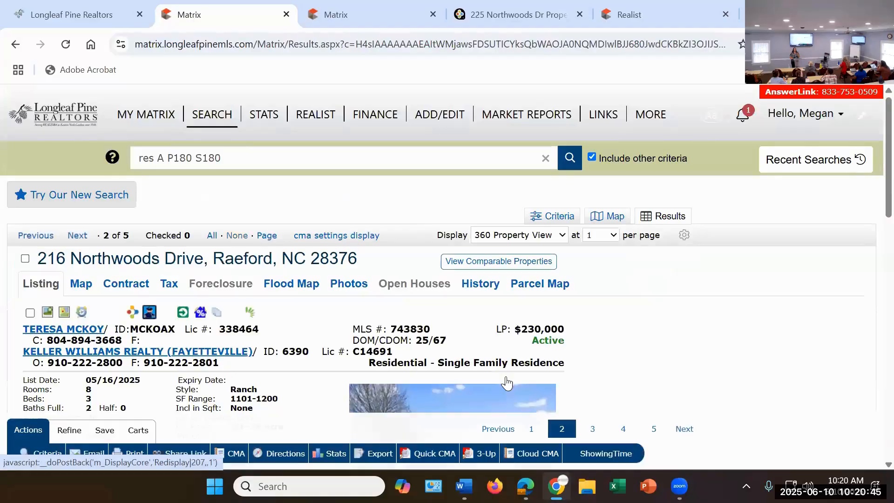
{"action": "scroll", "coordinate": [694, 398], "scroll_direction": "down", "scroll_amount": 6}
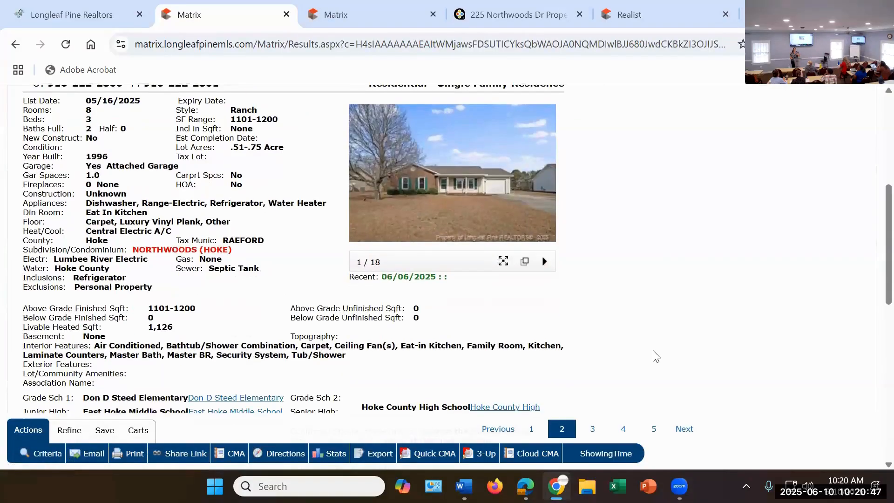
{"action": "scroll", "coordinate": [651, 356], "scroll_direction": "down", "scroll_amount": 8}
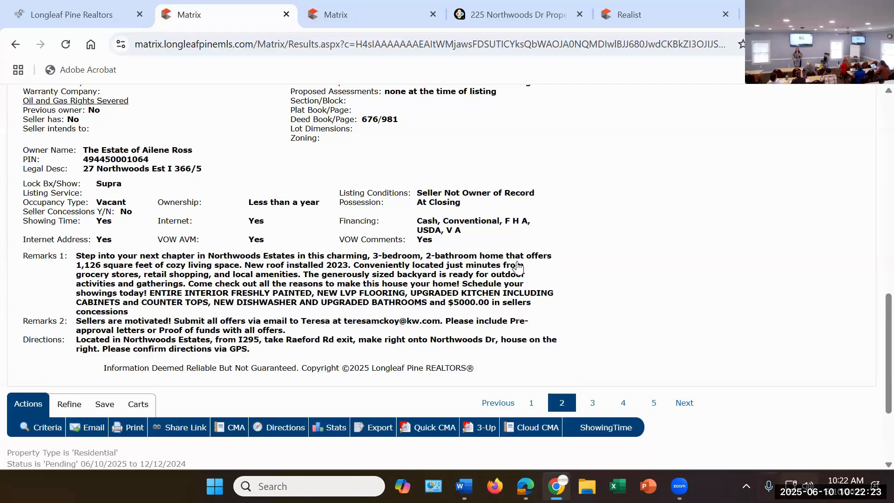
Step: Look through the listing's exterior, kitchen, living area, bathroom and bedroom photos, close the photo viewer and return to the listing header
{"action": "scroll", "coordinate": [503, 251], "scroll_direction": "up", "scroll_amount": 8}
{"action": "left_click", "coordinate": [466, 303]}
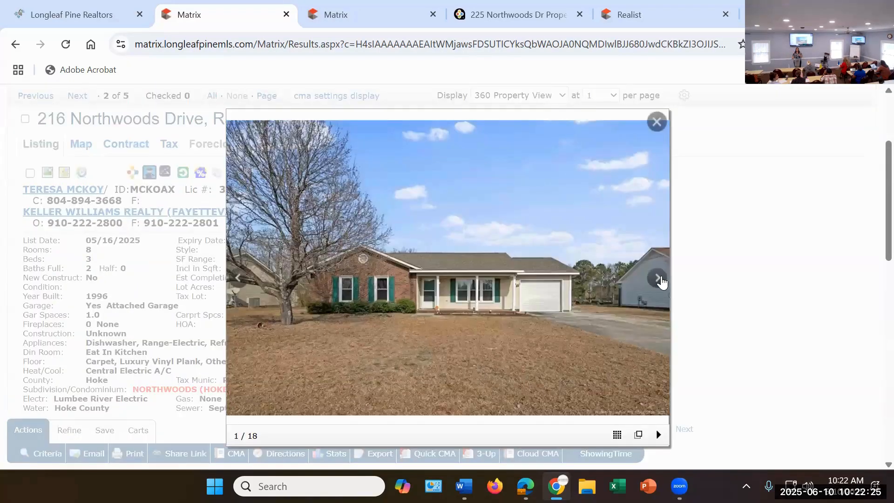
{"action": "left_click", "coordinate": [658, 278]}
{"action": "left_click", "coordinate": [659, 279]}
{"action": "left_click", "coordinate": [661, 281]}
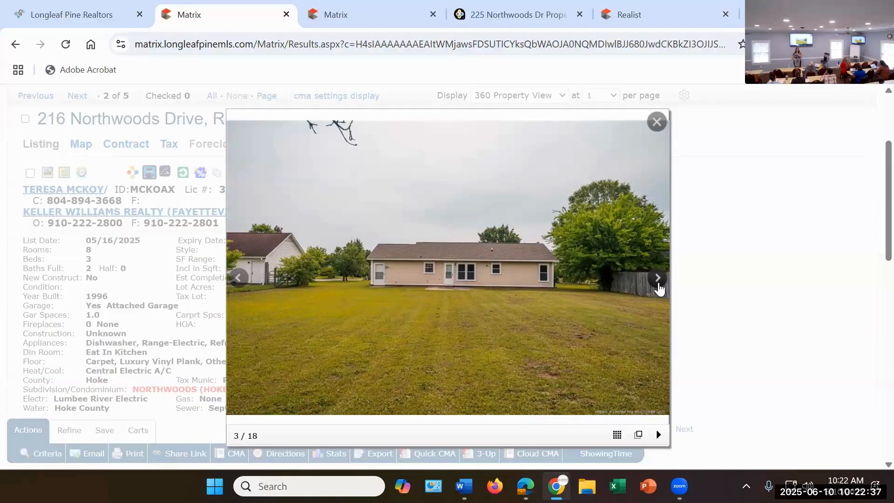
{"action": "left_click", "coordinate": [657, 279]}
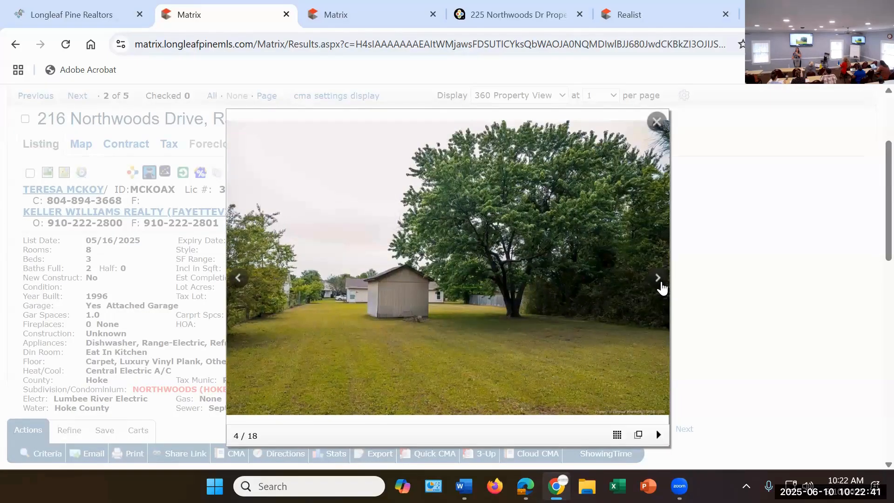
{"action": "left_click", "coordinate": [662, 287]}
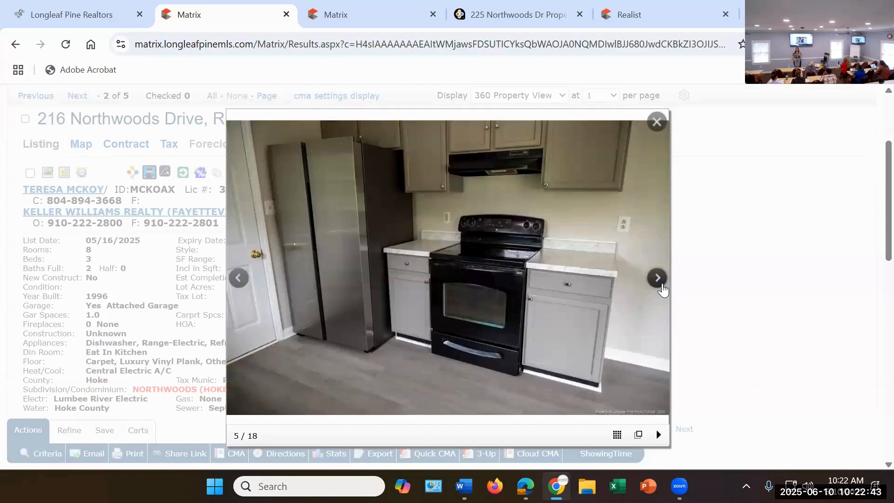
{"action": "left_click", "coordinate": [662, 288]}
{"action": "left_click", "coordinate": [662, 289]}
{"action": "left_click", "coordinate": [662, 289]}
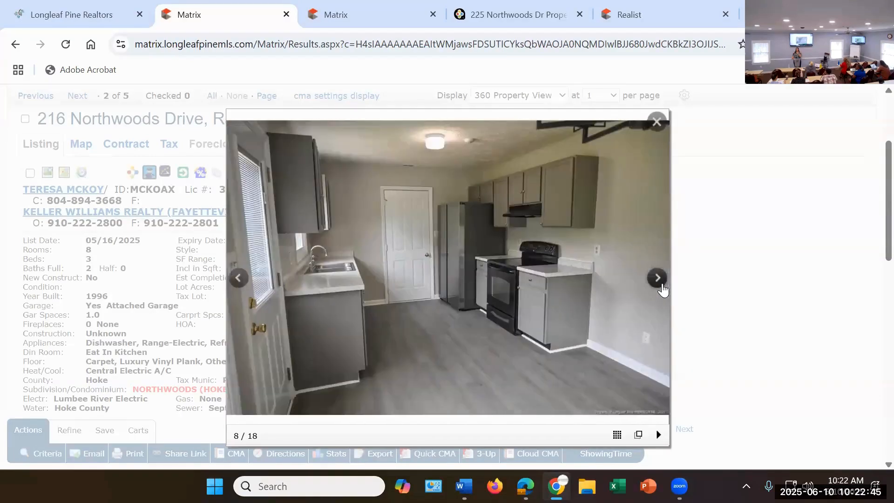
{"action": "left_click", "coordinate": [662, 288]}
{"action": "left_click", "coordinate": [662, 288]}
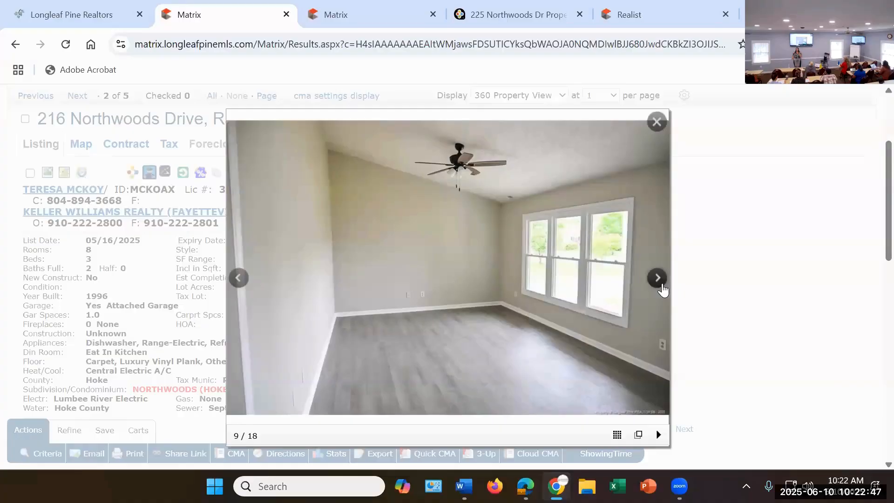
{"action": "left_click", "coordinate": [662, 289]}
{"action": "left_click", "coordinate": [662, 289]}
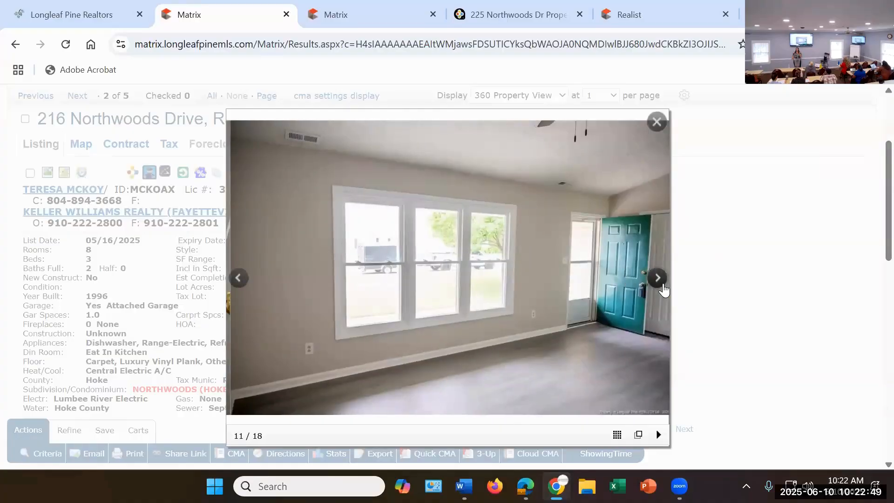
{"action": "left_click", "coordinate": [662, 288]}
{"action": "left_click", "coordinate": [663, 290]}
{"action": "left_click", "coordinate": [664, 290]}
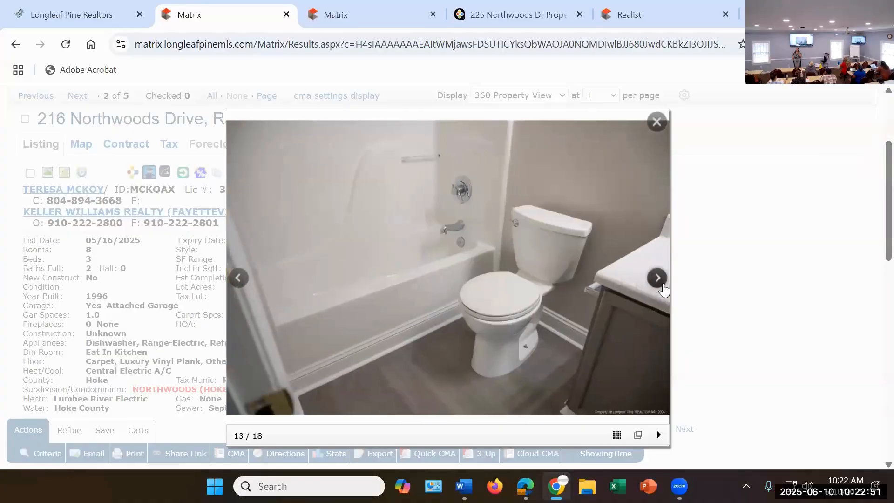
{"action": "left_click", "coordinate": [663, 290]}
{"action": "left_click", "coordinate": [663, 290]}
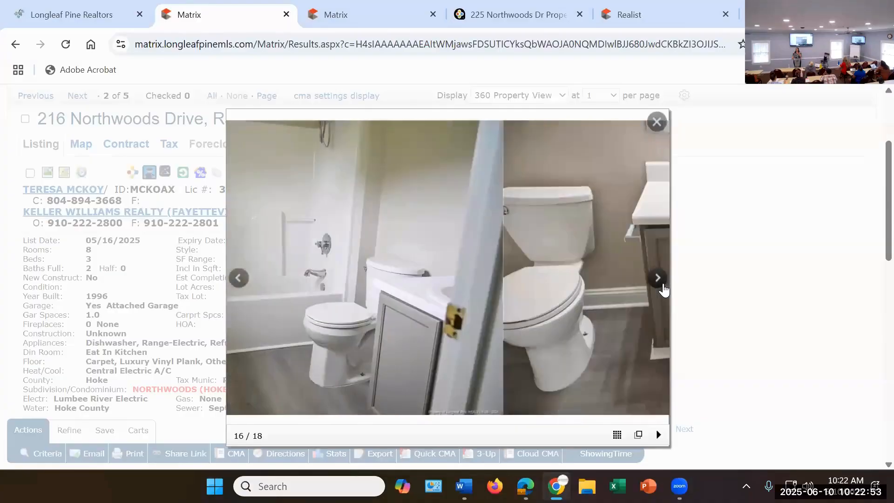
{"action": "left_click", "coordinate": [664, 289]}
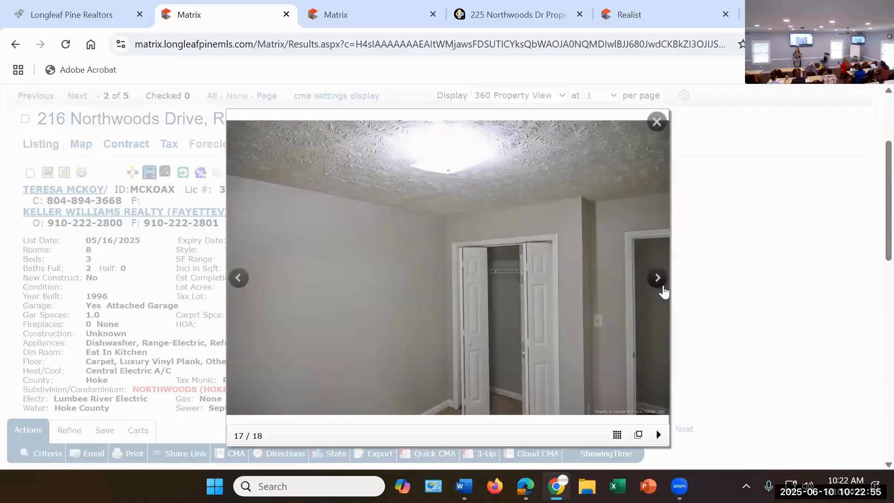
{"action": "left_click", "coordinate": [664, 289]}
{"action": "left_click", "coordinate": [663, 290]}
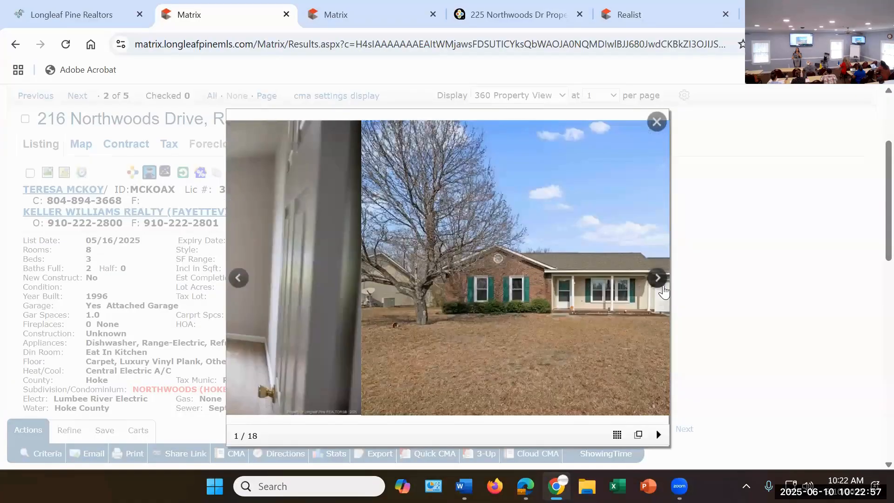
{"action": "left_click", "coordinate": [665, 290]}
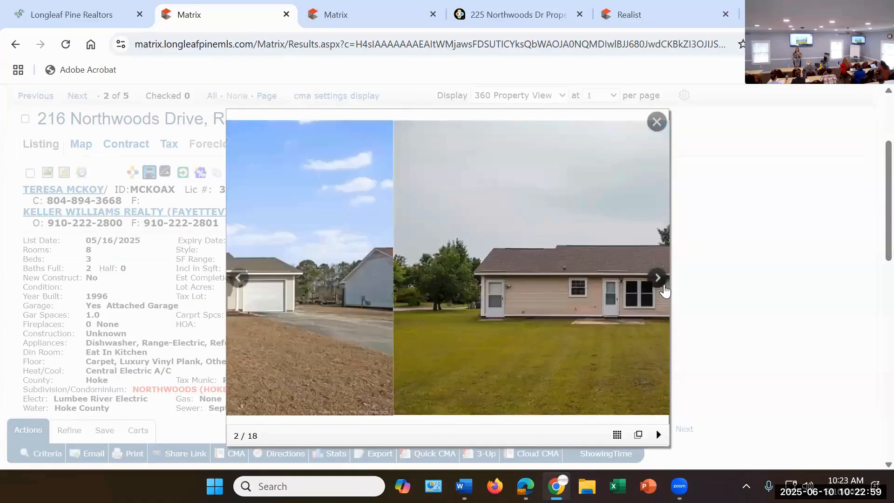
{"action": "left_click", "coordinate": [666, 289]}
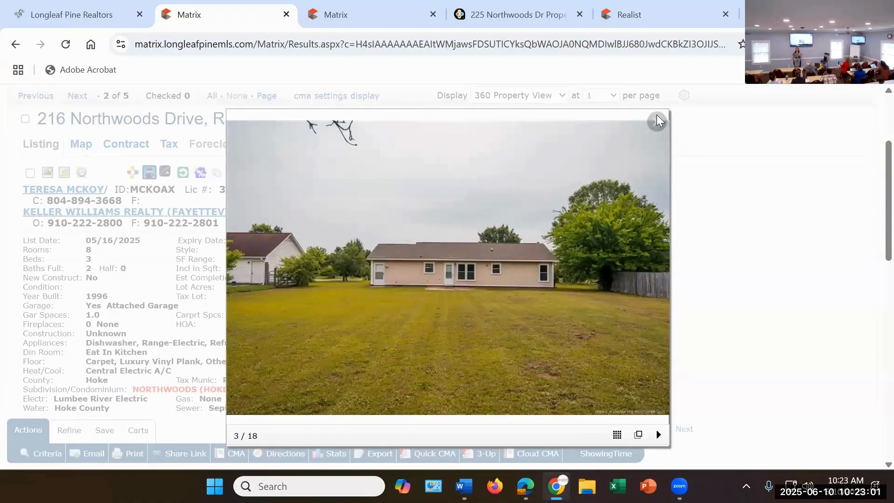
{"action": "left_click", "coordinate": [656, 122]}
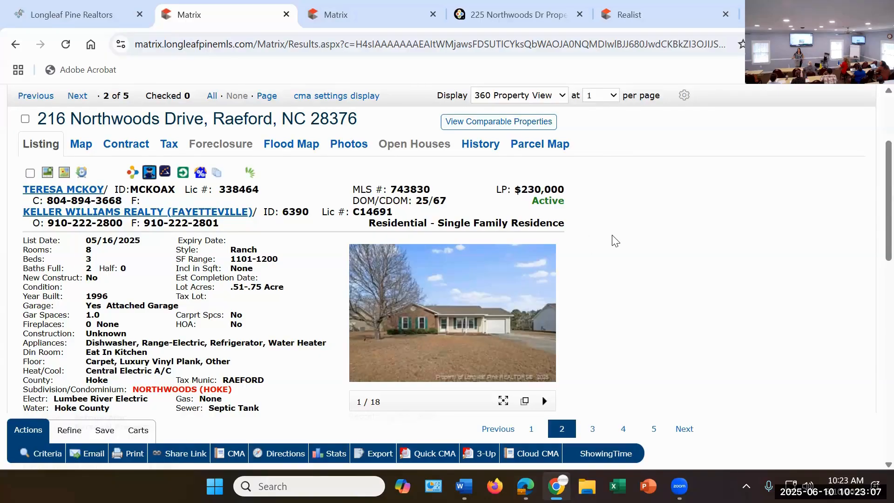
{"action": "scroll", "coordinate": [279, 169], "scroll_direction": "up", "scroll_amount": 3}
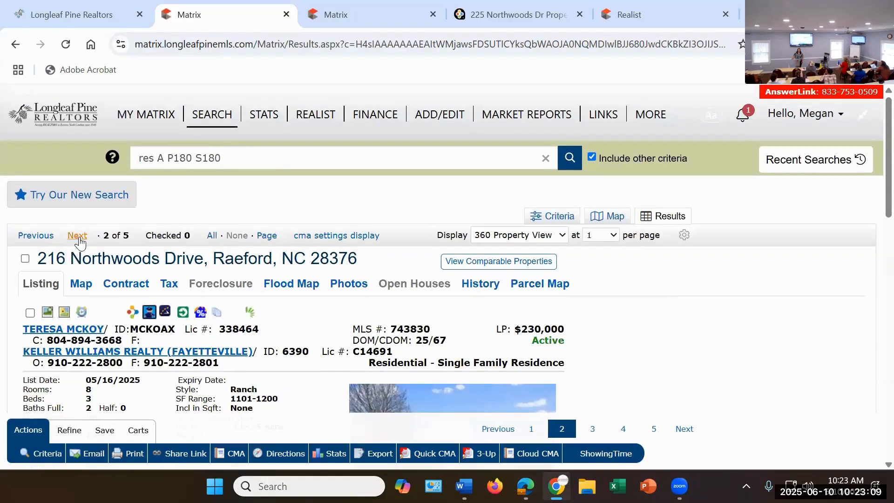
Step: Open the third listing in the results and read its property details and remarks
{"action": "scroll", "coordinate": [714, 328], "scroll_direction": "down", "scroll_amount": 5}
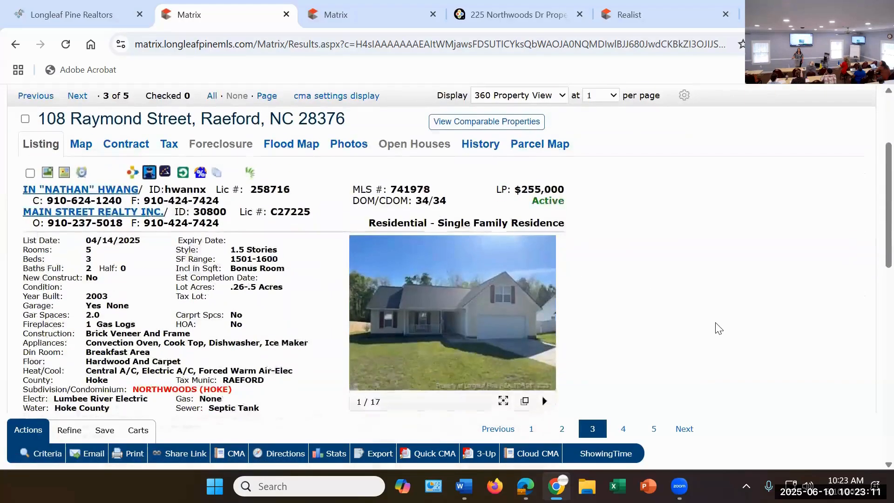
{"action": "scroll", "coordinate": [720, 327], "scroll_direction": "down", "scroll_amount": 10}
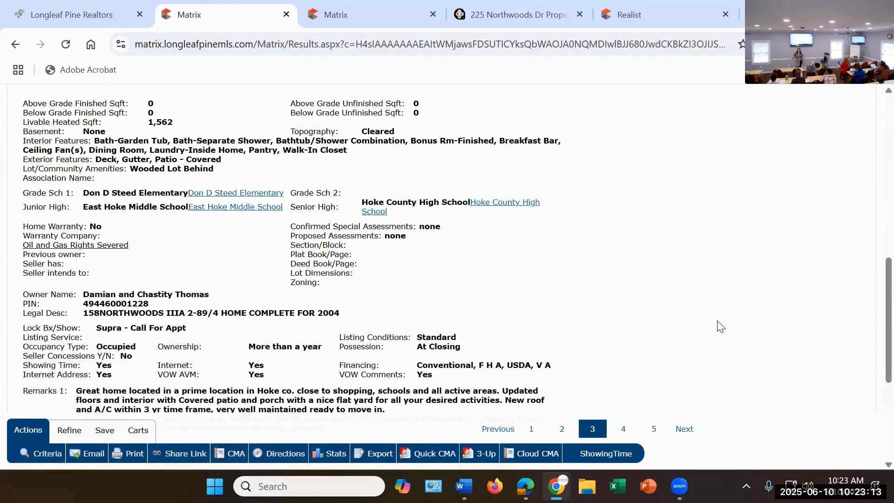
{"action": "mouse_move", "coordinate": [679, 486]}
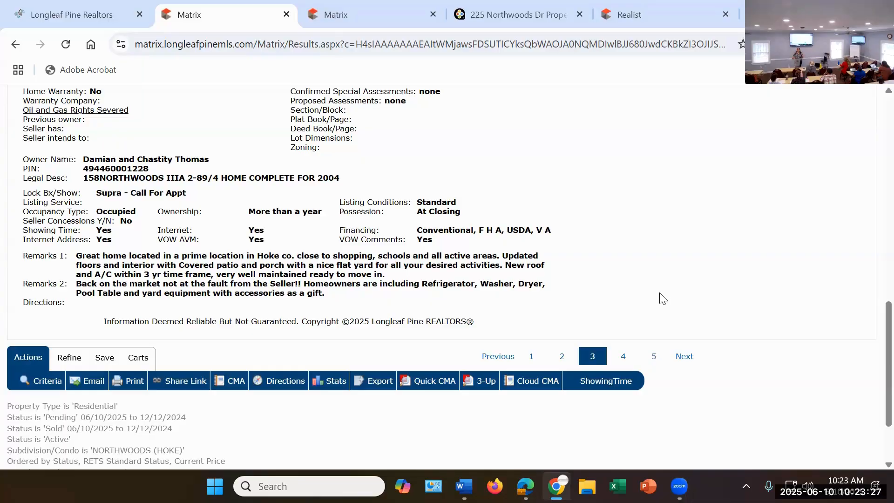
Step: Open the third listing's photo viewer and examine the front exterior, porch, living room and kitchen photos
{"action": "scroll", "coordinate": [667, 302], "scroll_direction": "up", "scroll_amount": 10}
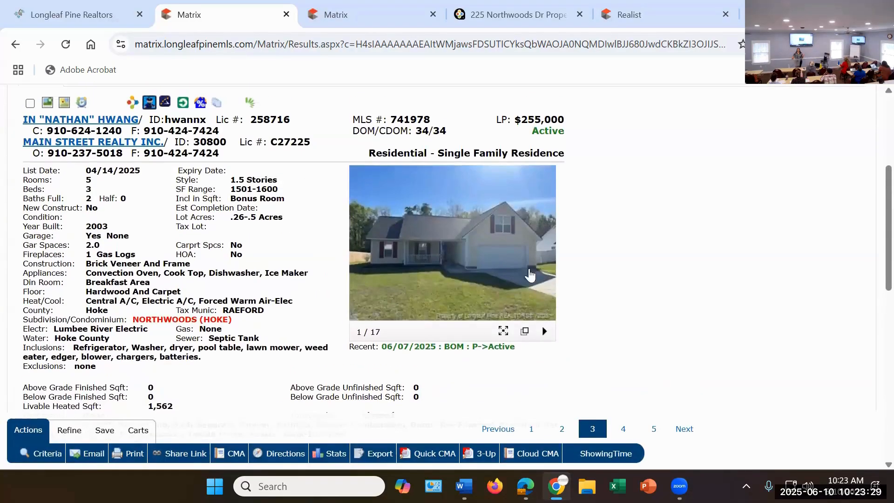
{"action": "left_click", "coordinate": [433, 251]}
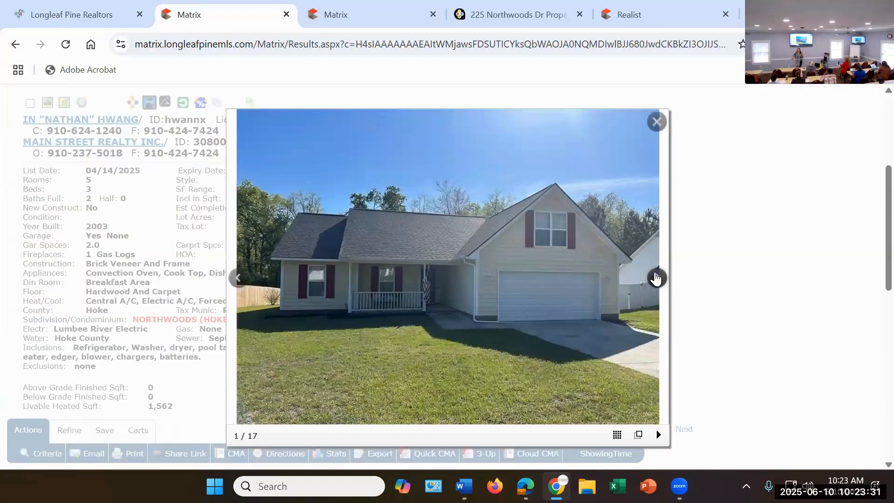
{"action": "left_click", "coordinate": [655, 278]}
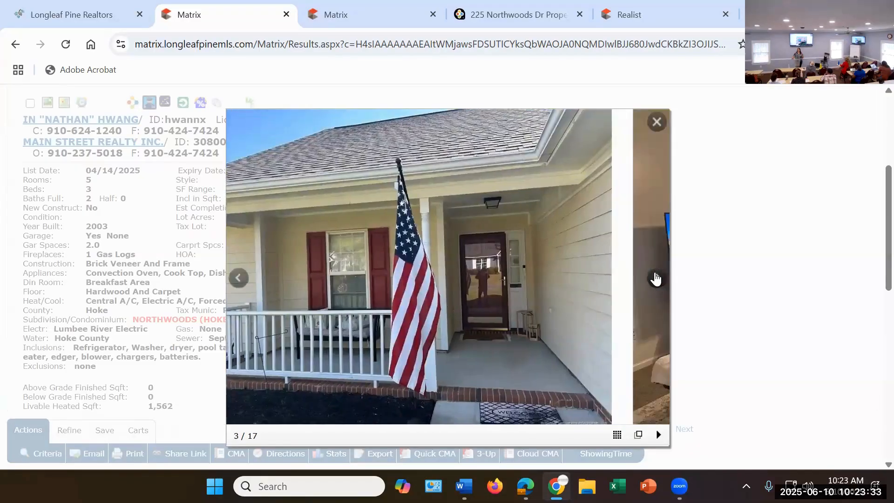
{"action": "left_click", "coordinate": [655, 278]}
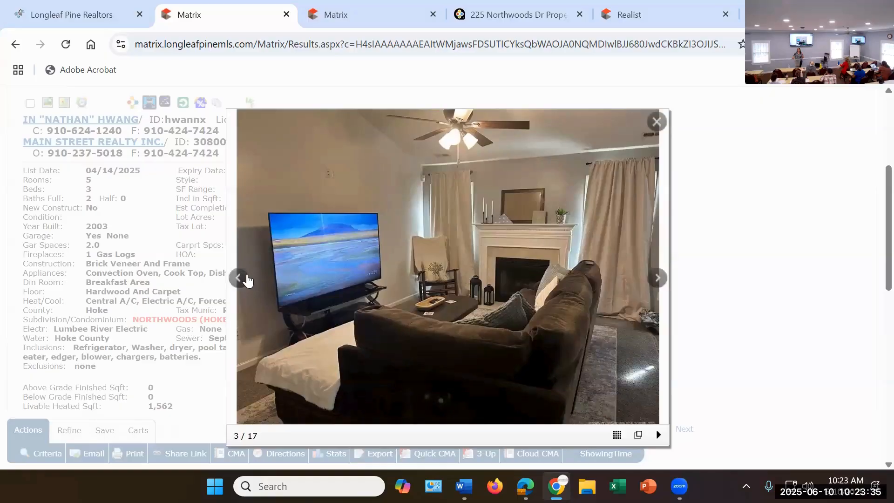
{"action": "left_click", "coordinate": [238, 278]}
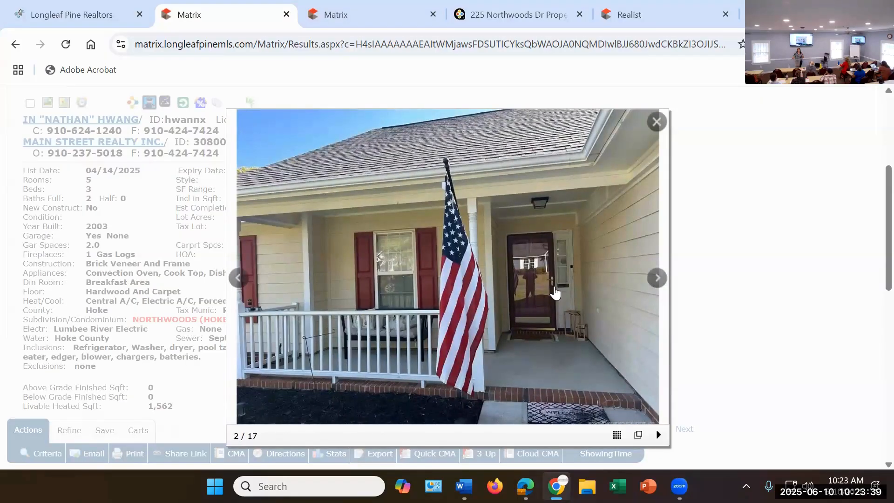
{"action": "left_click", "coordinate": [658, 277]}
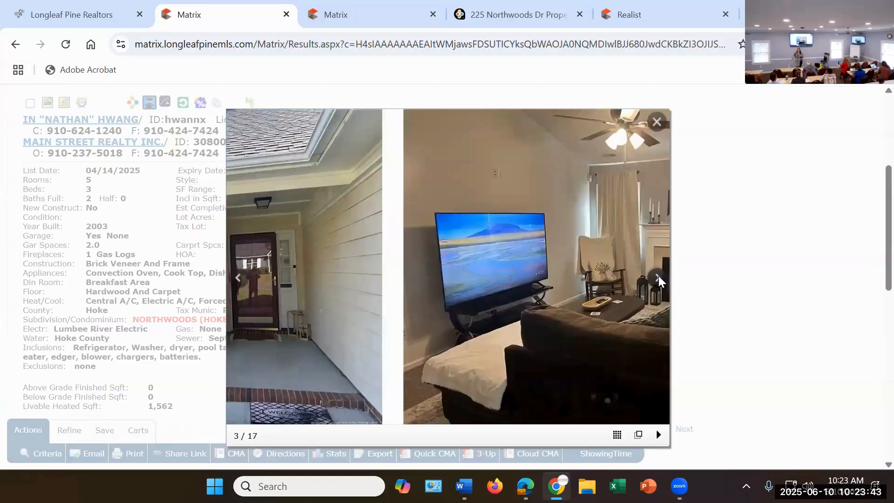
{"action": "left_click", "coordinate": [658, 277]}
{"action": "left_click", "coordinate": [658, 277]}
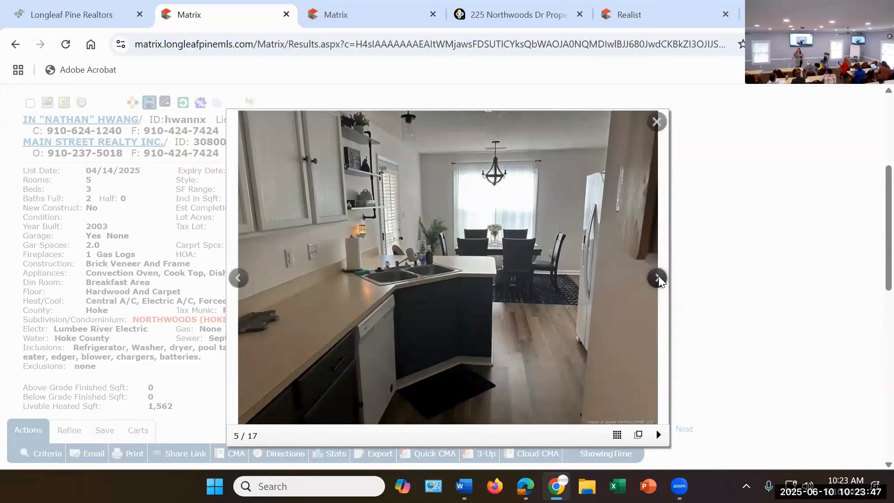
Step: Look through the third listing's bedroom, bathroom and staircase photos
{"action": "left_click", "coordinate": [658, 277]}
{"action": "left_click", "coordinate": [658, 278]}
{"action": "left_click", "coordinate": [659, 278]}
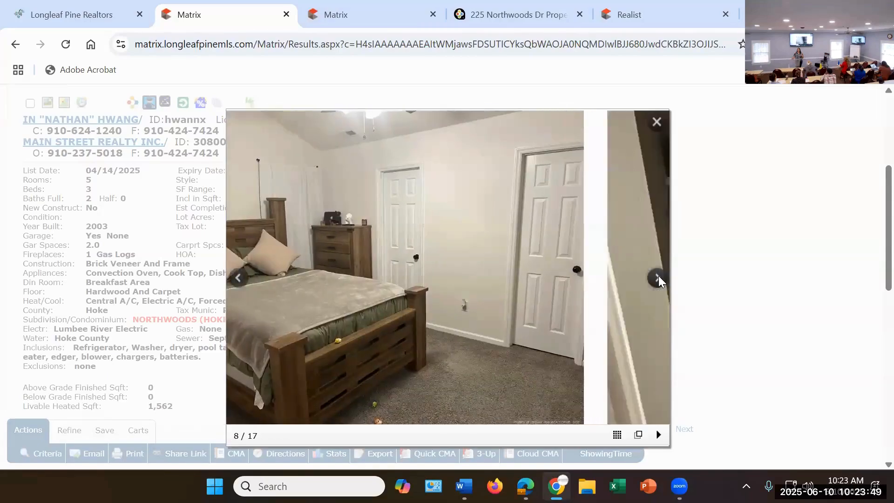
{"action": "left_click", "coordinate": [658, 278]}
{"action": "left_click", "coordinate": [658, 278]}
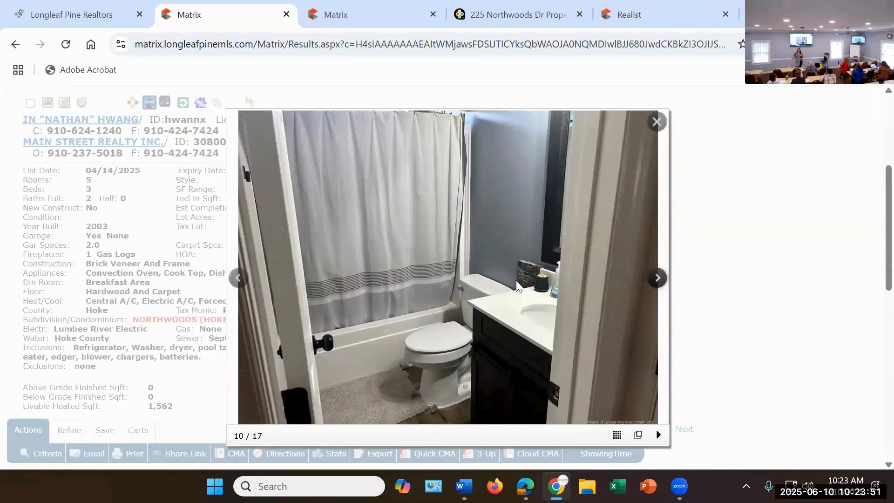
{"action": "left_click", "coordinate": [236, 280]}
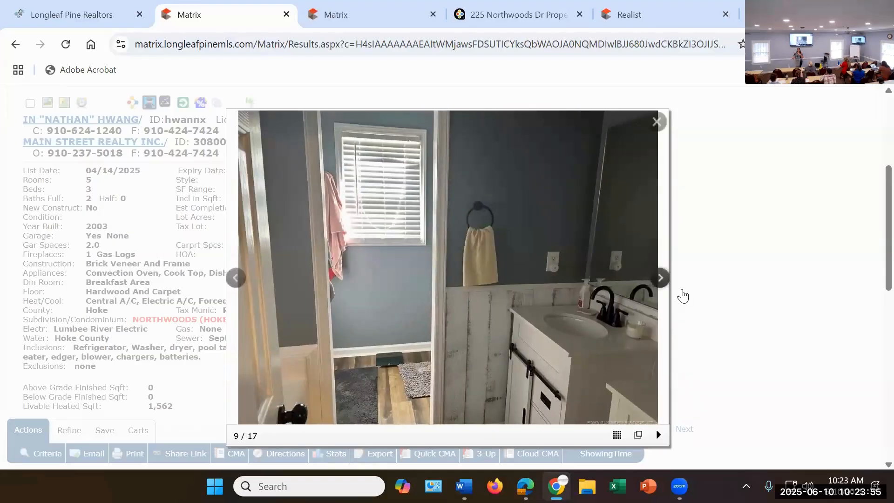
{"action": "left_click", "coordinate": [660, 282]}
{"action": "left_click", "coordinate": [660, 286]}
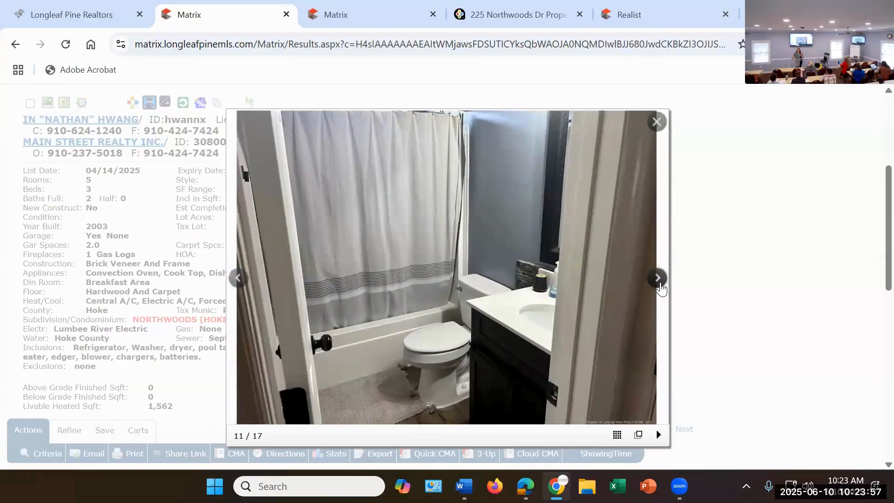
{"action": "left_click", "coordinate": [660, 287]}
{"action": "left_click", "coordinate": [660, 286]}
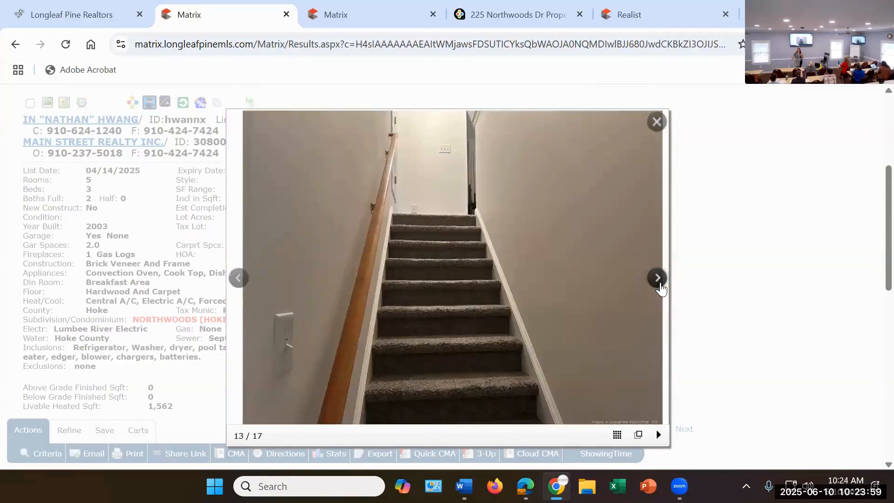
Step: View the remaining photos of the pool table room, screened porch, deck and backyard, and close the photo viewer
{"action": "left_click", "coordinate": [660, 286]}
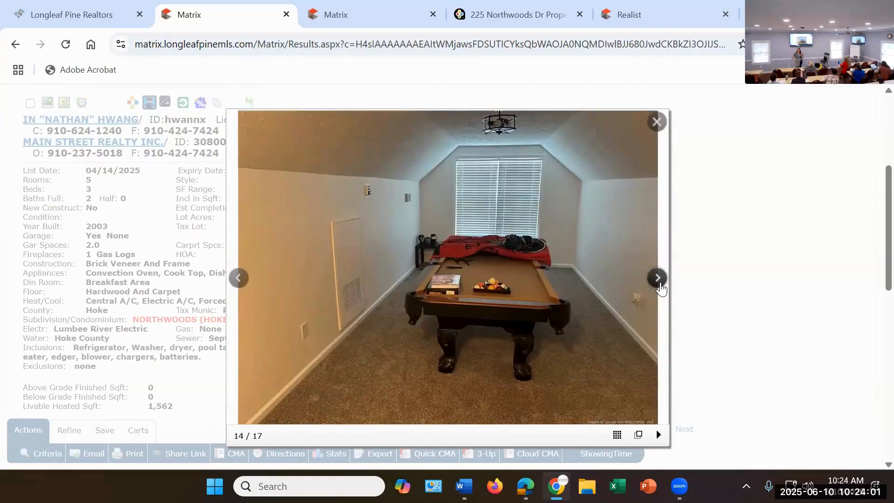
{"action": "left_click", "coordinate": [660, 286]}
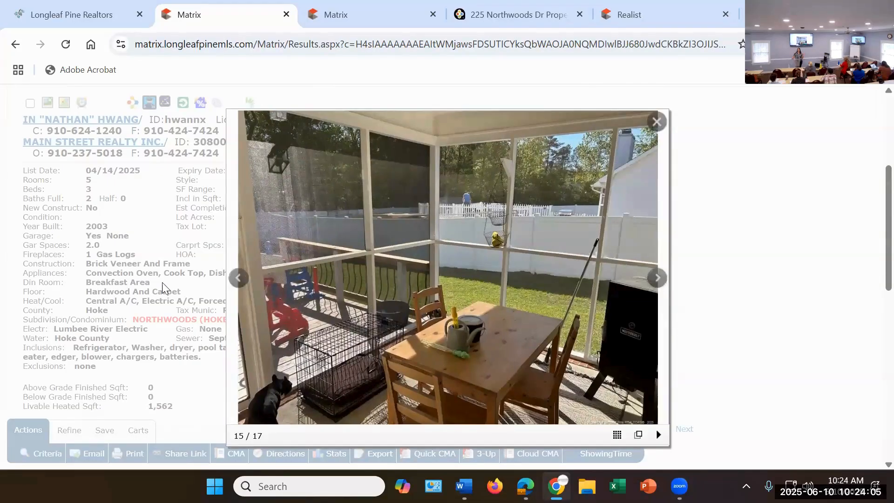
{"action": "mouse_move", "coordinate": [423, 306]}
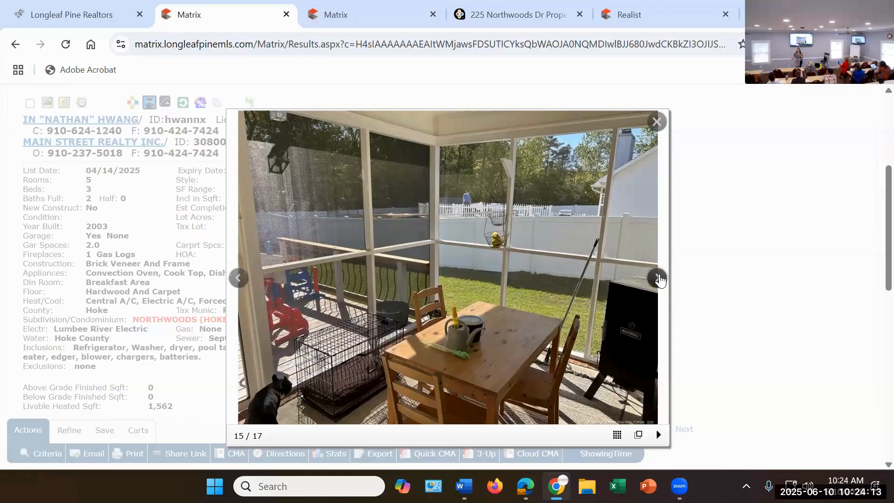
{"action": "left_click", "coordinate": [658, 279]}
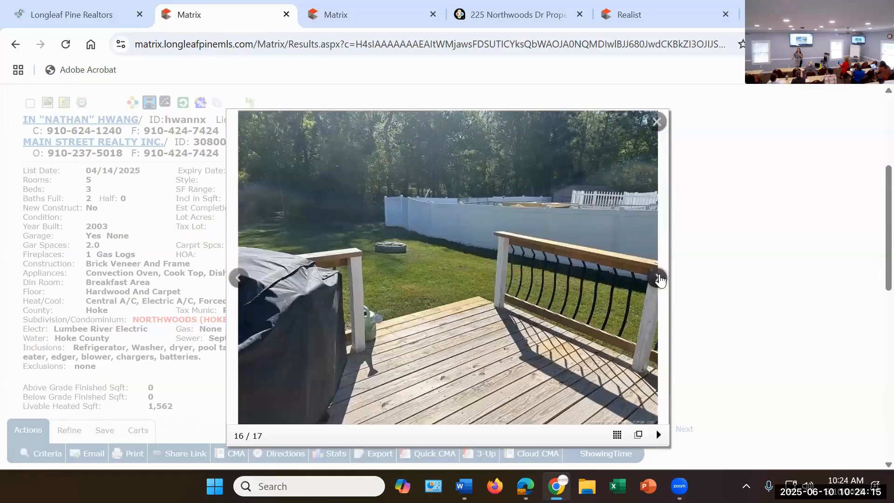
{"action": "left_click", "coordinate": [658, 278]}
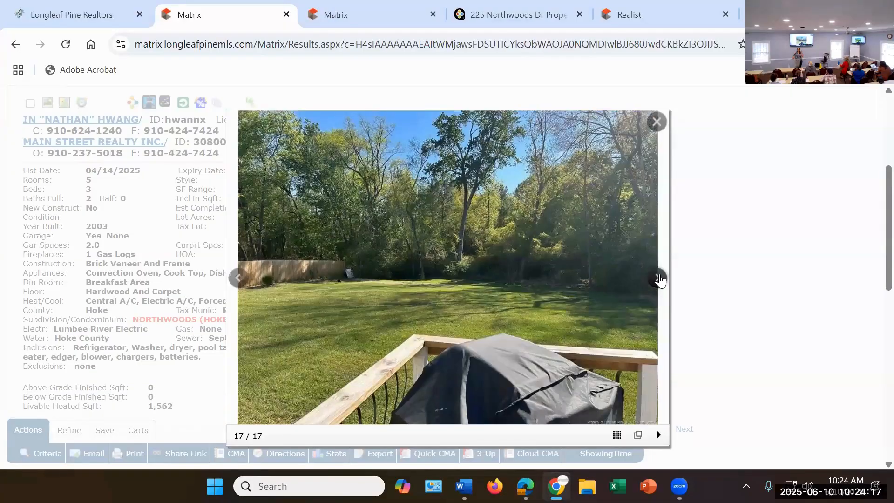
{"action": "left_click", "coordinate": [658, 278]}
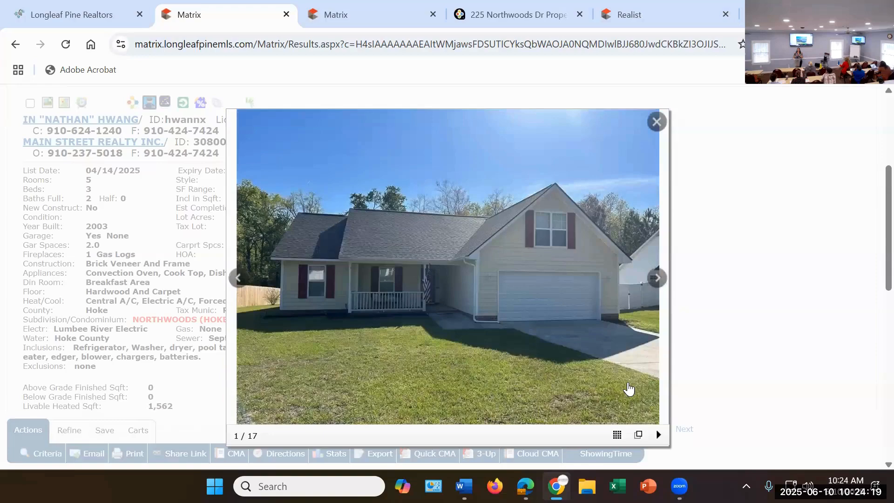
{"action": "mouse_move", "coordinate": [525, 486]}
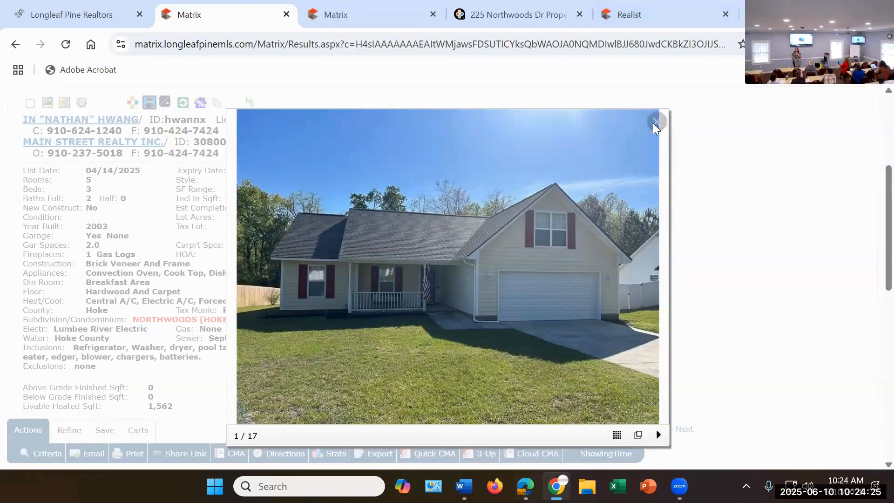
{"action": "left_click", "coordinate": [475, 217]}
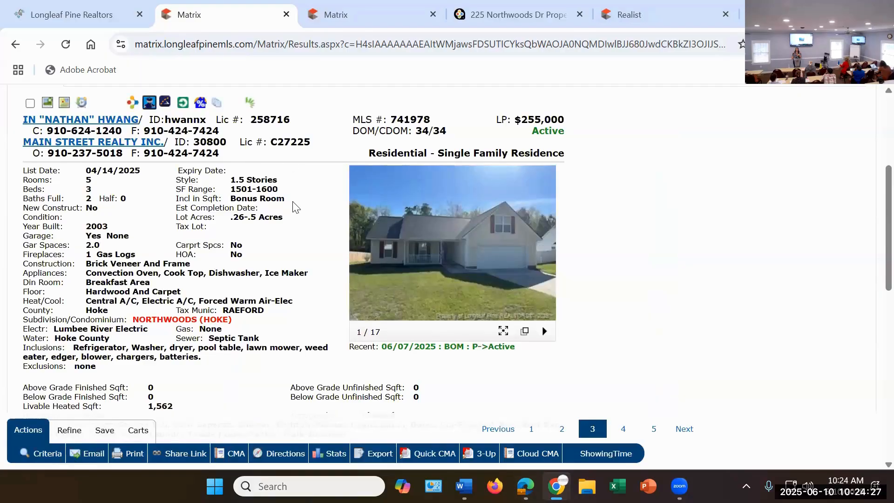
Step: Go to the fourth listing and read its property details, remarks, directions and sale information
{"action": "scroll", "coordinate": [292, 206], "scroll_direction": "up", "scroll_amount": 1}
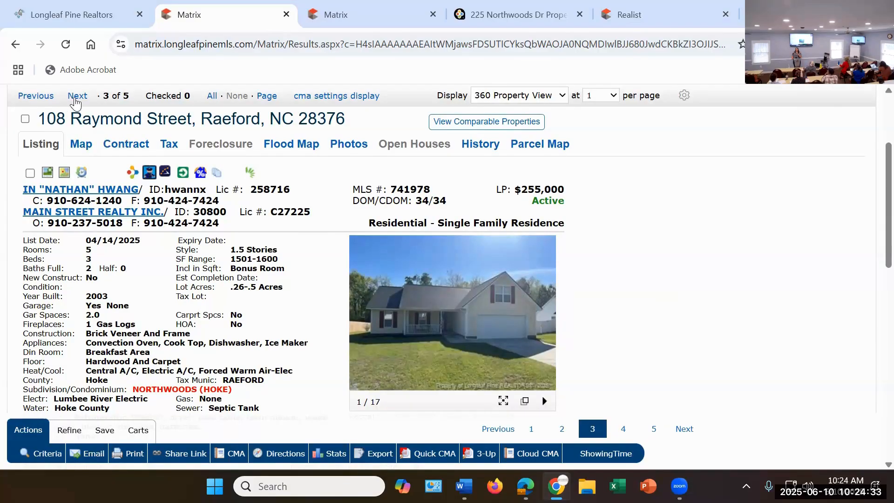
{"action": "left_click", "coordinate": [77, 96]}
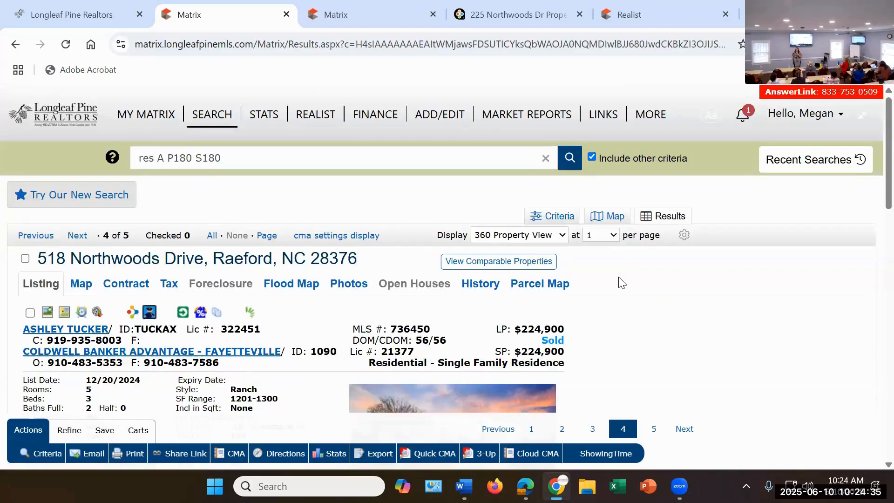
{"action": "scroll", "coordinate": [616, 306], "scroll_direction": "down", "scroll_amount": 3}
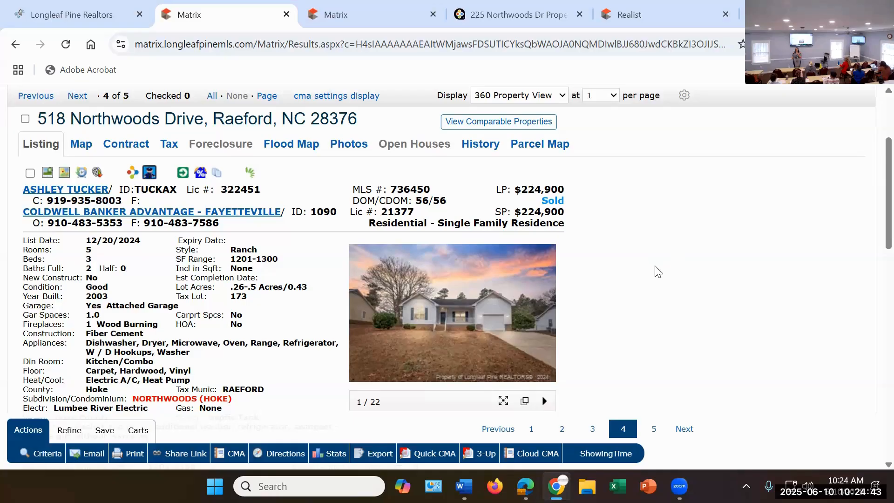
{"action": "scroll", "coordinate": [656, 270], "scroll_direction": "down", "scroll_amount": 7}
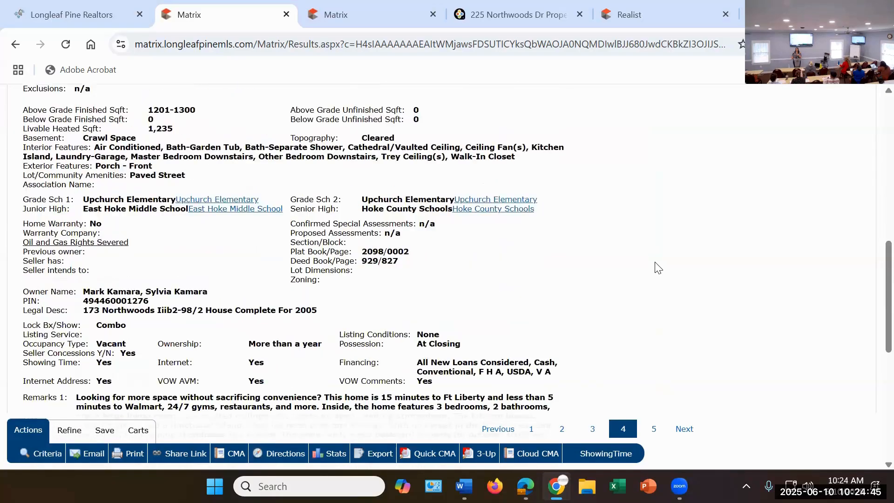
{"action": "scroll", "coordinate": [656, 267], "scroll_direction": "down", "scroll_amount": 1}
{"action": "scroll", "coordinate": [656, 267], "scroll_direction": "down", "scroll_amount": 1}
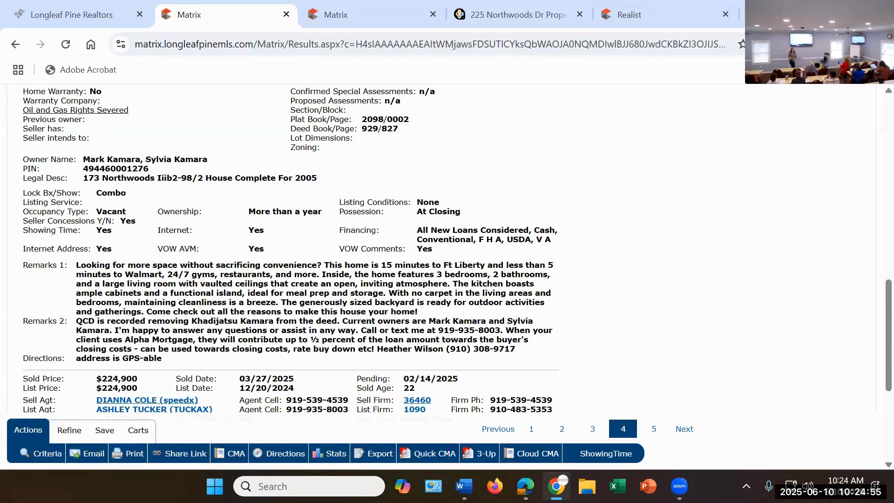
Step: Open the fourth listing's photo viewer and examine the front exterior, porch, living room, kitchen and dining area photos
{"action": "scroll", "coordinate": [481, 231], "scroll_direction": "up", "scroll_amount": 7}
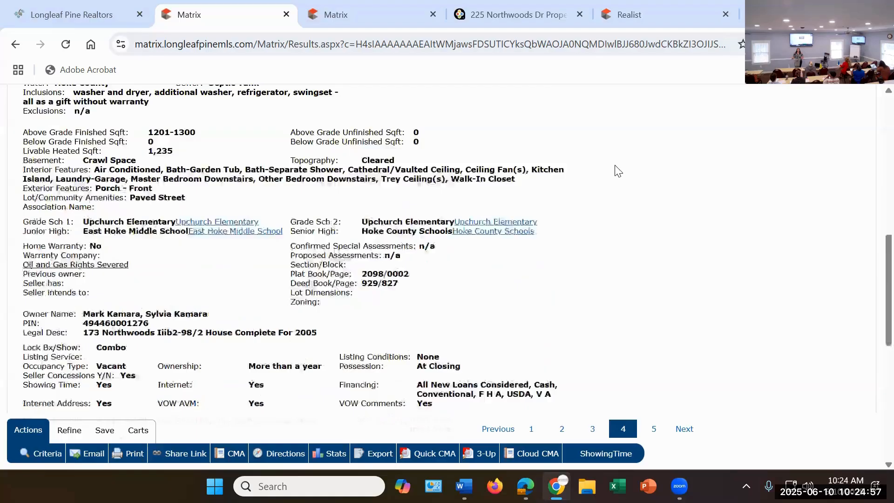
{"action": "left_click", "coordinate": [481, 232]}
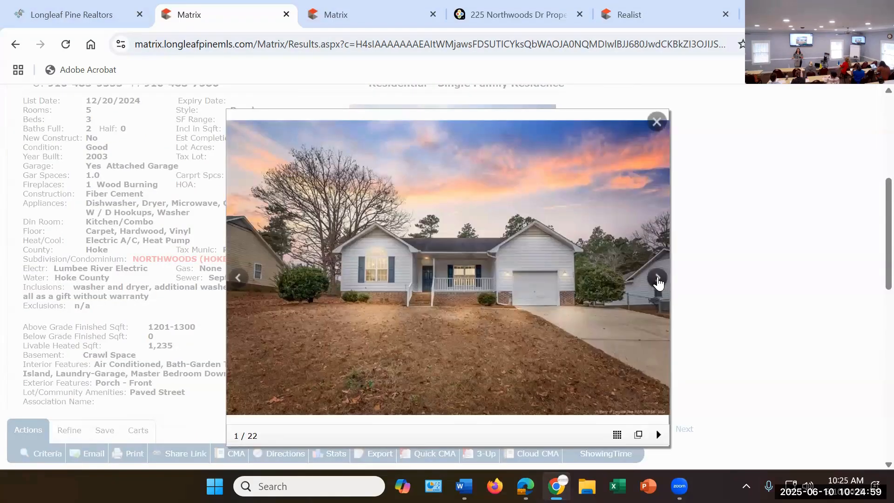
{"action": "left_click", "coordinate": [657, 279]}
{"action": "left_click", "coordinate": [657, 279]}
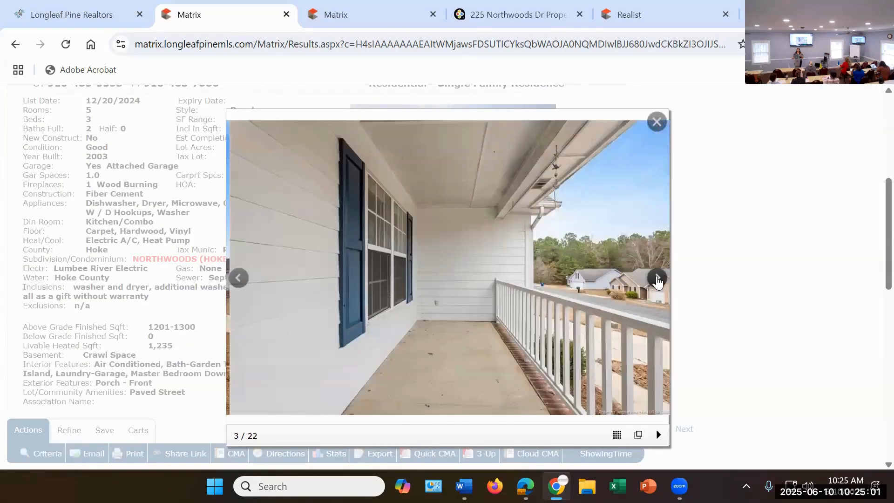
{"action": "left_click", "coordinate": [655, 278]}
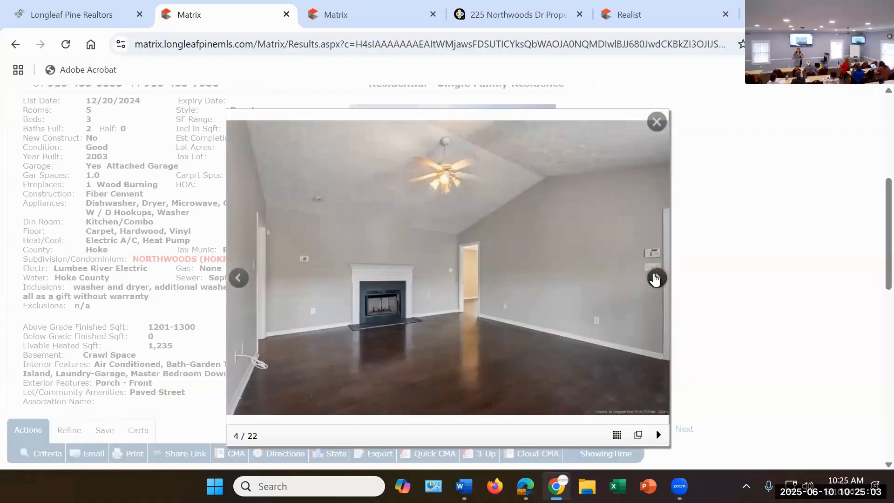
{"action": "left_click", "coordinate": [654, 277]}
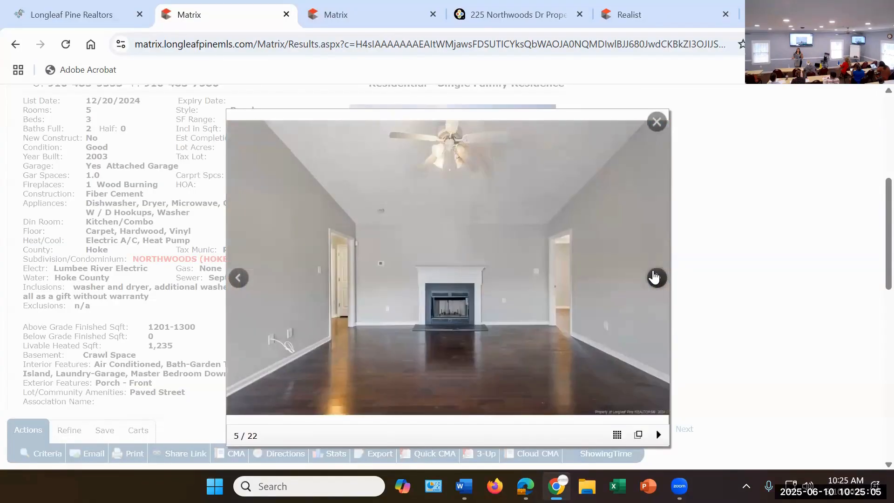
{"action": "left_click", "coordinate": [654, 277]}
{"action": "left_click", "coordinate": [653, 277]}
{"action": "left_click", "coordinate": [654, 277]}
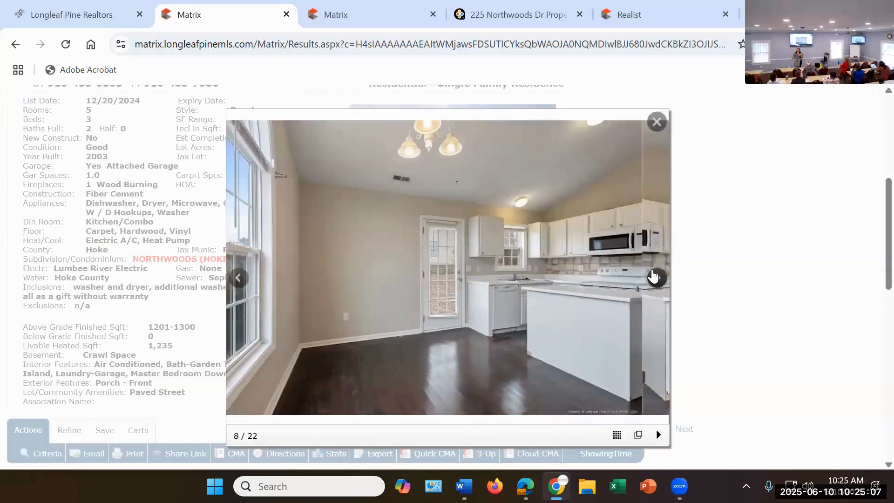
{"action": "left_click", "coordinate": [653, 277]}
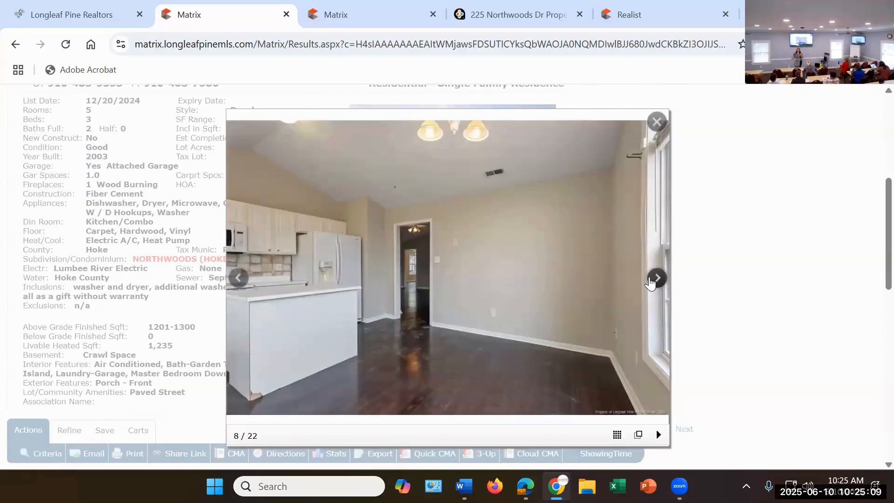
Step: Look through the fourth listing's remaining interior photos, including the double-sink bathroom, soaking tub and second bathroom
{"action": "left_click", "coordinate": [651, 280]}
{"action": "left_click", "coordinate": [651, 280]}
{"action": "left_click", "coordinate": [650, 281]}
{"action": "left_click", "coordinate": [651, 281]}
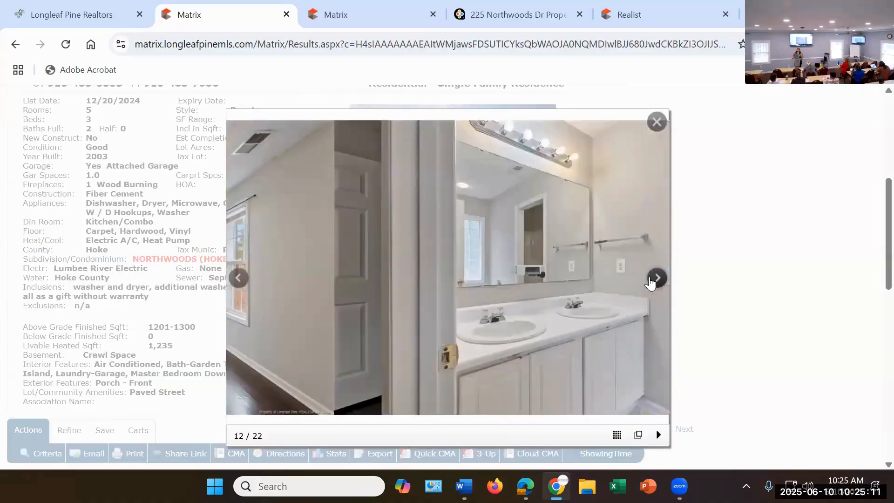
{"action": "left_click", "coordinate": [651, 280]}
{"action": "left_click", "coordinate": [651, 281]}
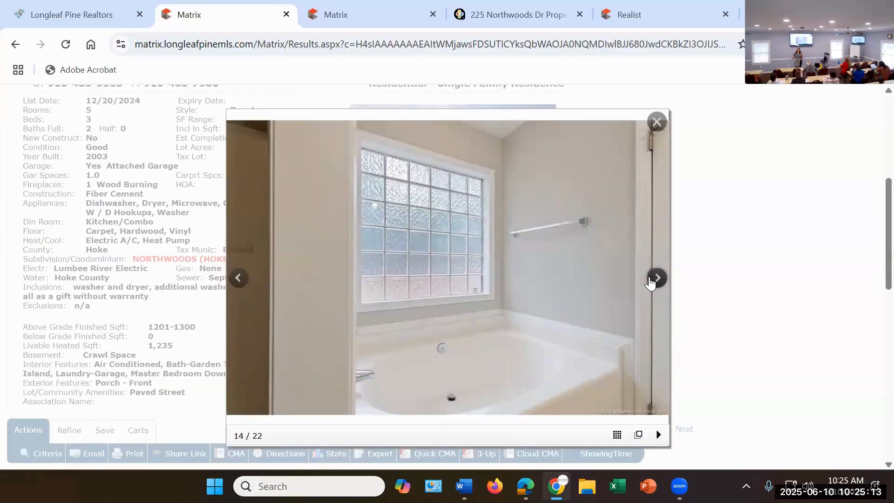
{"action": "left_click", "coordinate": [651, 281]}
{"action": "left_click", "coordinate": [651, 280]}
{"action": "left_click", "coordinate": [651, 281]}
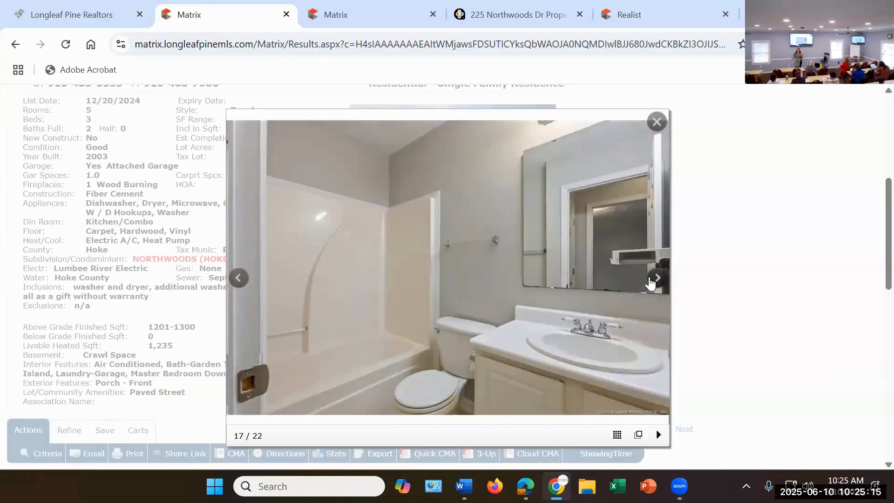
Step: View the fourth listing's remaining backyard and swing set photos, and close the photo viewer
{"action": "left_click", "coordinate": [650, 281]}
{"action": "left_click", "coordinate": [651, 280]}
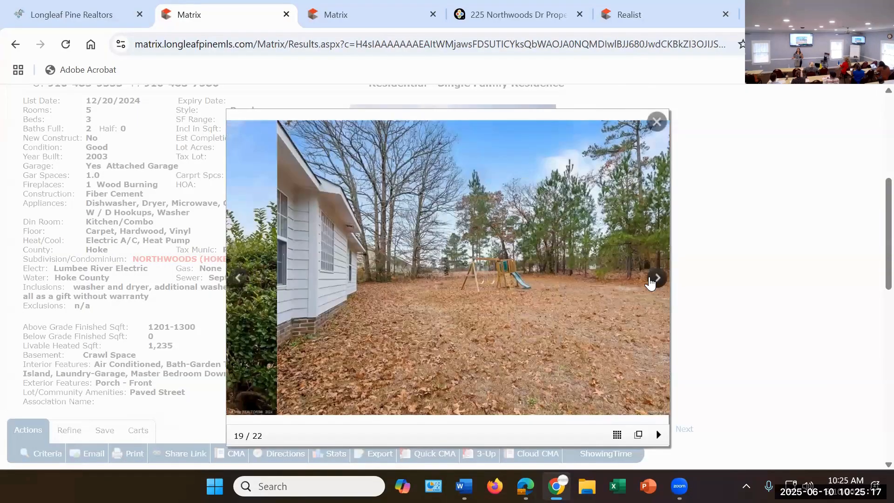
{"action": "left_click", "coordinate": [651, 281]}
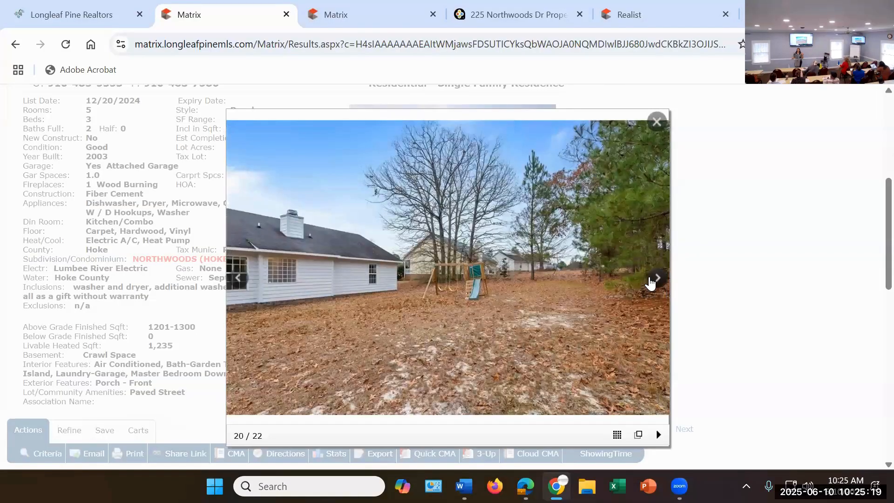
{"action": "left_click", "coordinate": [651, 280]}
{"action": "left_click", "coordinate": [651, 281]}
{"action": "left_click", "coordinate": [651, 281]}
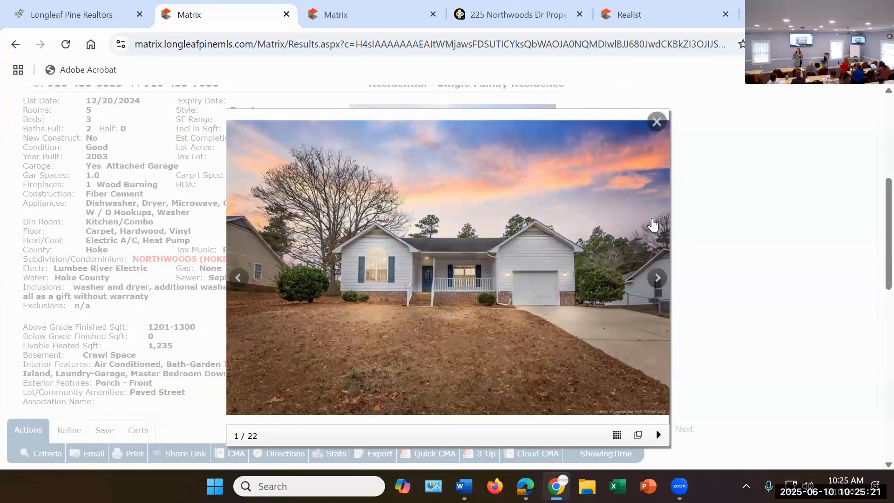
{"action": "left_click", "coordinate": [734, 270]}
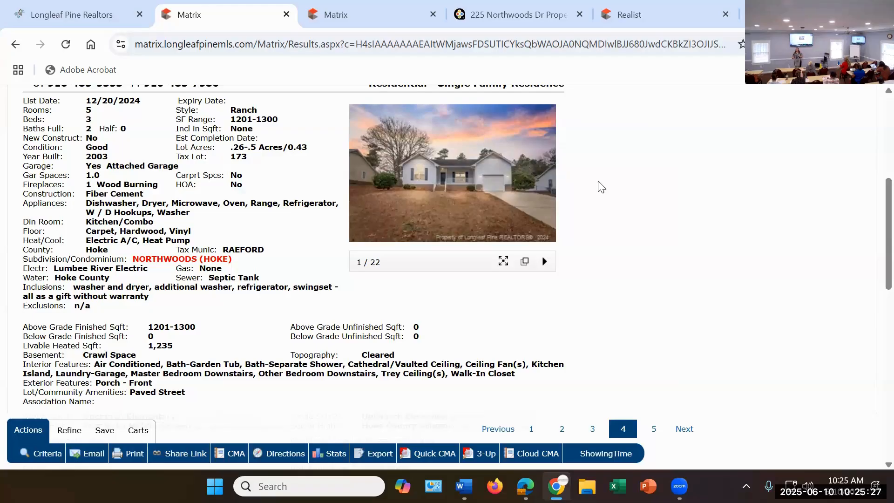
Step: Return to the residential search criteria and remove the NORTHWOODS (HOKE) subdivision filter
{"action": "scroll", "coordinate": [540, 307], "scroll_direction": "up", "scroll_amount": 6}
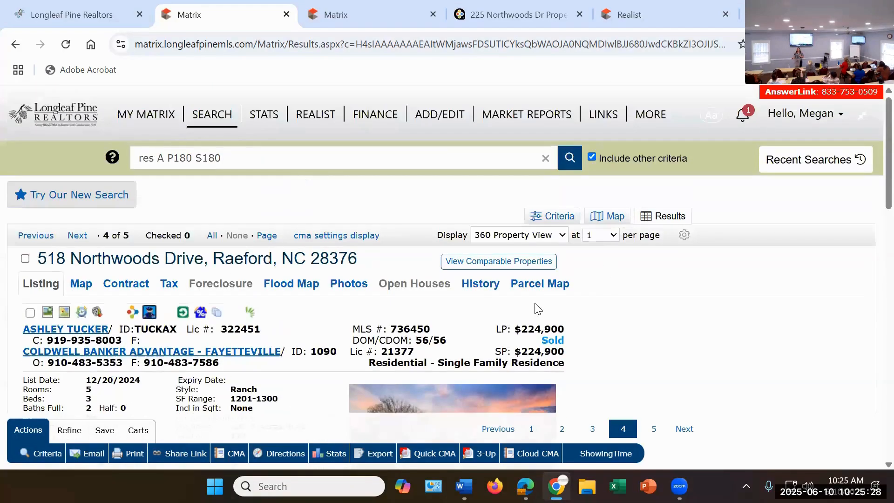
{"action": "left_click", "coordinate": [557, 217]}
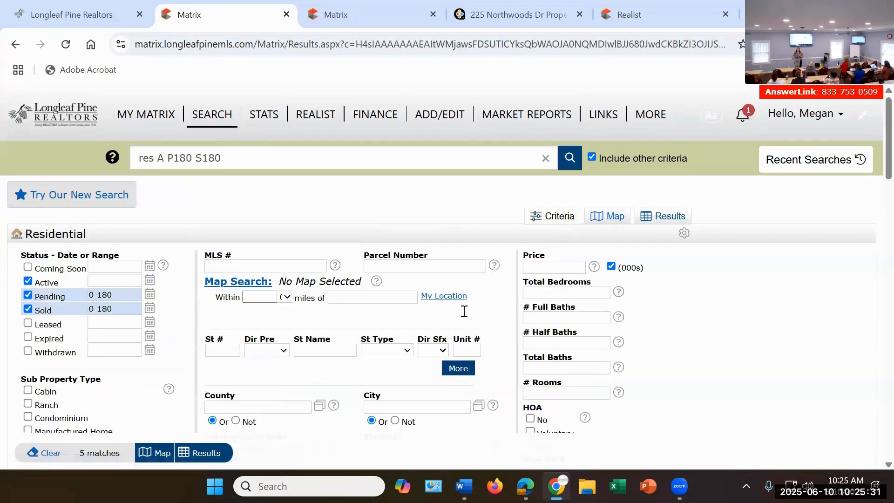
{"action": "scroll", "coordinate": [461, 309], "scroll_direction": "down", "scroll_amount": 3}
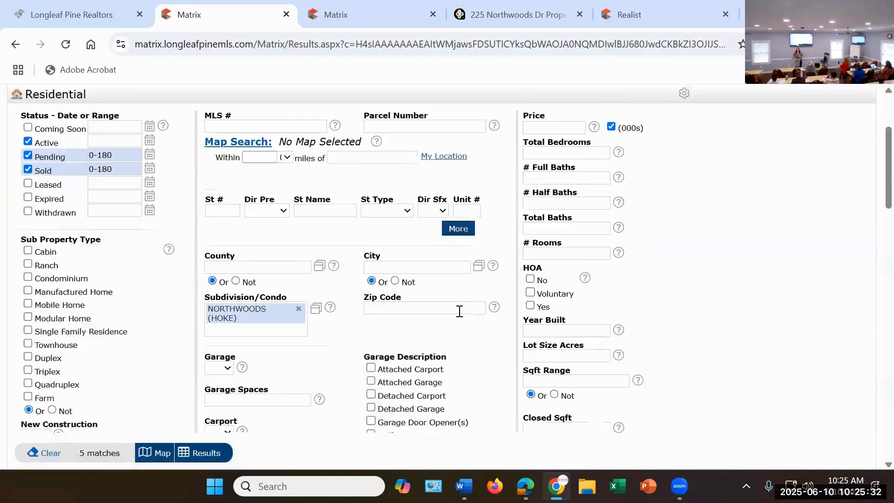
{"action": "left_click", "coordinate": [298, 309]}
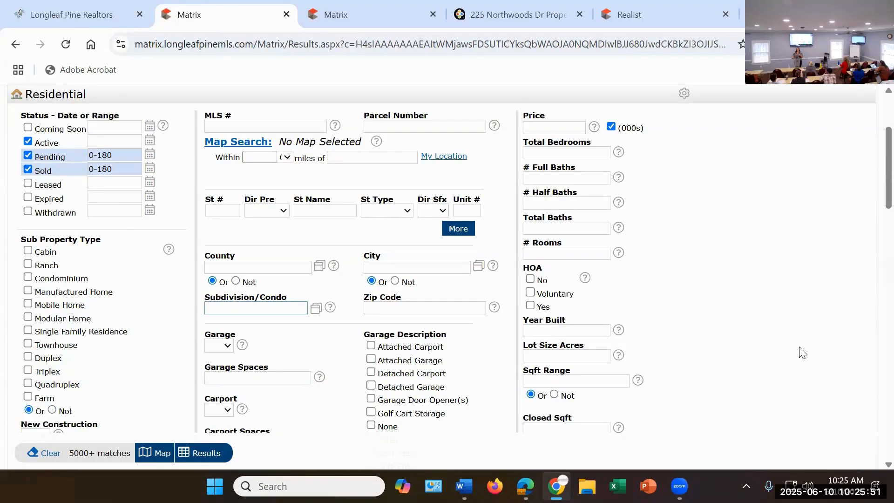
Step: Set Grade School 1 to Scurlock Elementary in the search criteria
{"action": "scroll", "coordinate": [802, 353], "scroll_direction": "down", "scroll_amount": 3}
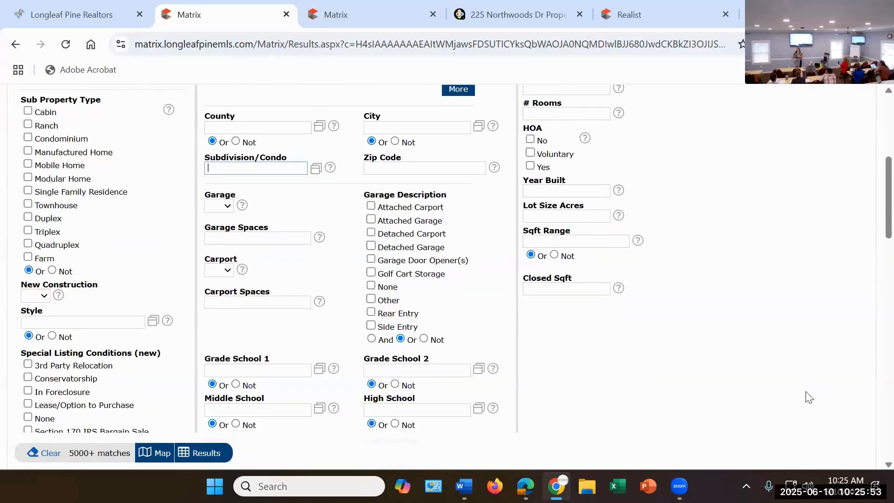
{"action": "scroll", "coordinate": [784, 207], "scroll_direction": "down", "scroll_amount": 5}
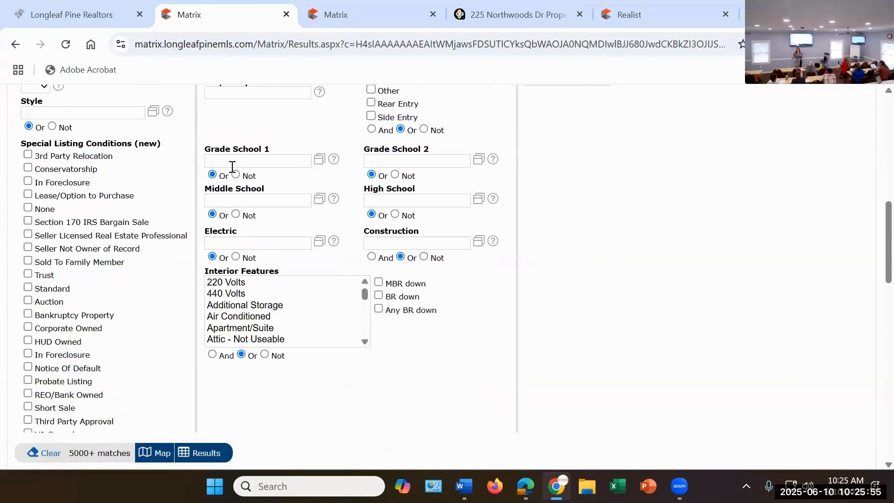
{"action": "left_click", "coordinate": [235, 159]}
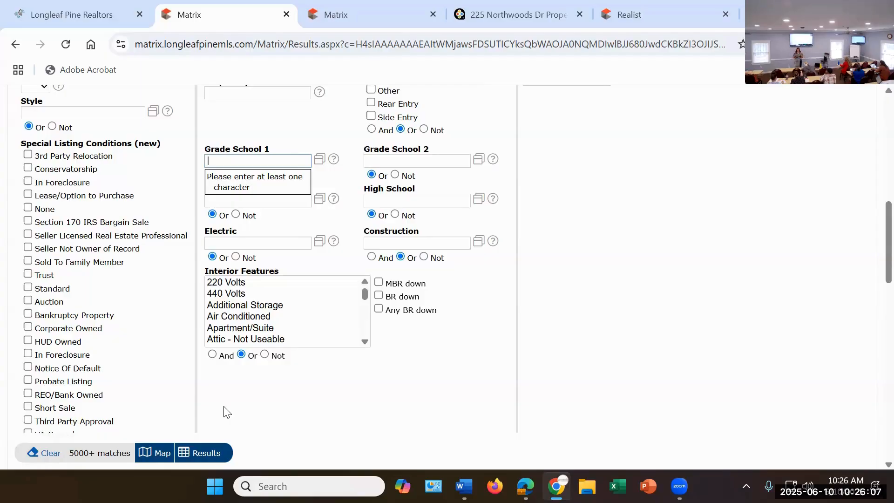
{"action": "type", "text": "scu"}
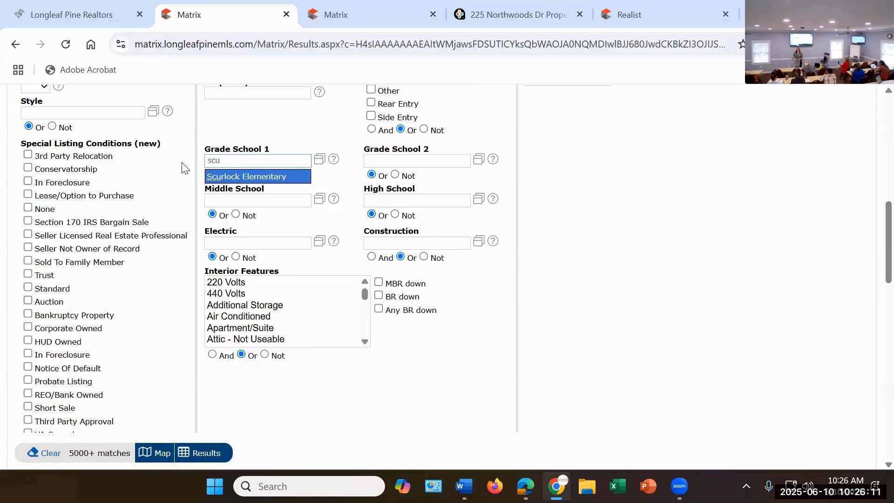
{"action": "left_click", "coordinate": [297, 177]}
Step: Limit the search to 3 total bedrooms and 2 full baths
{"action": "scroll", "coordinate": [661, 240], "scroll_direction": "up", "scroll_amount": 10}
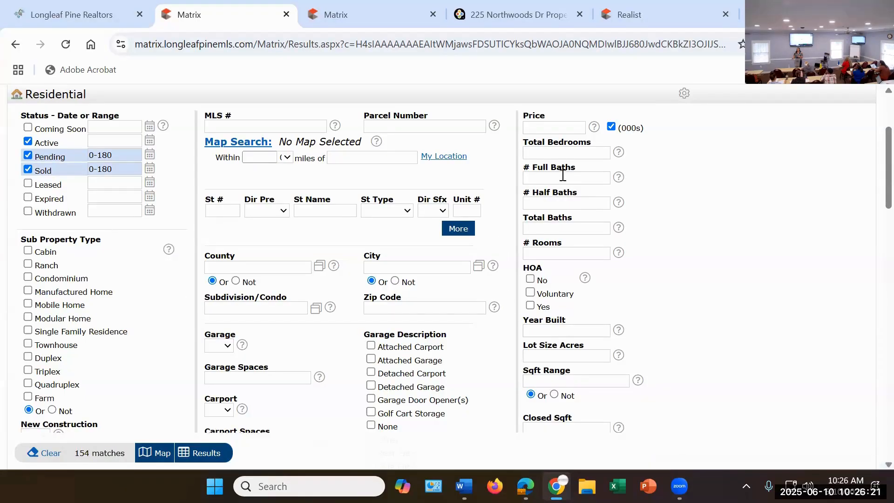
{"action": "left_click", "coordinate": [561, 153]}
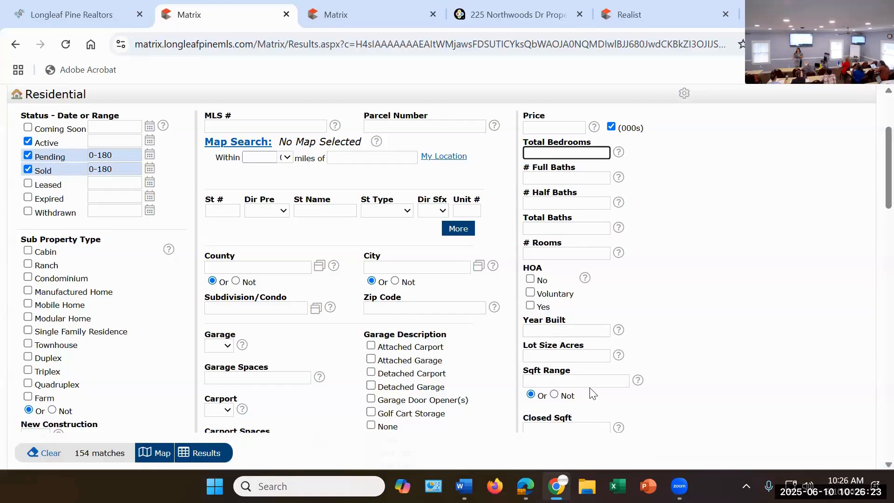
{"action": "type", "text": "3-4"}
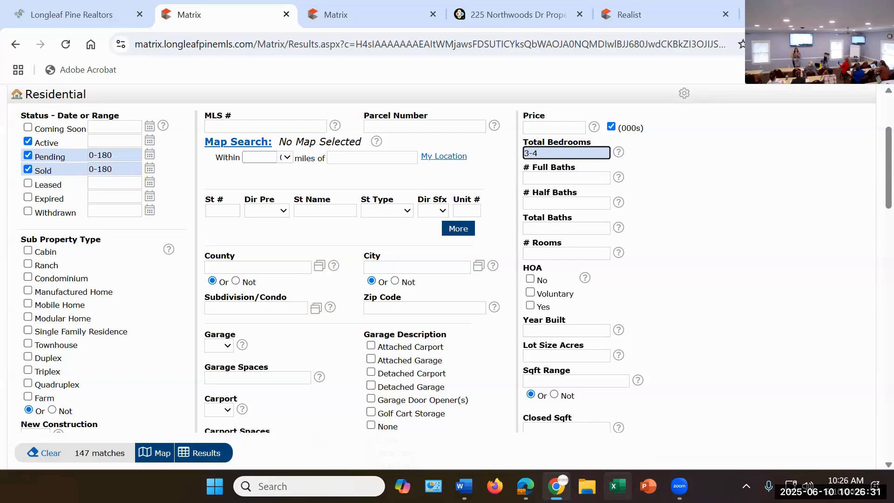
{"action": "key", "text": "BackSpace"}
{"action": "key", "text": "BackSpace"}
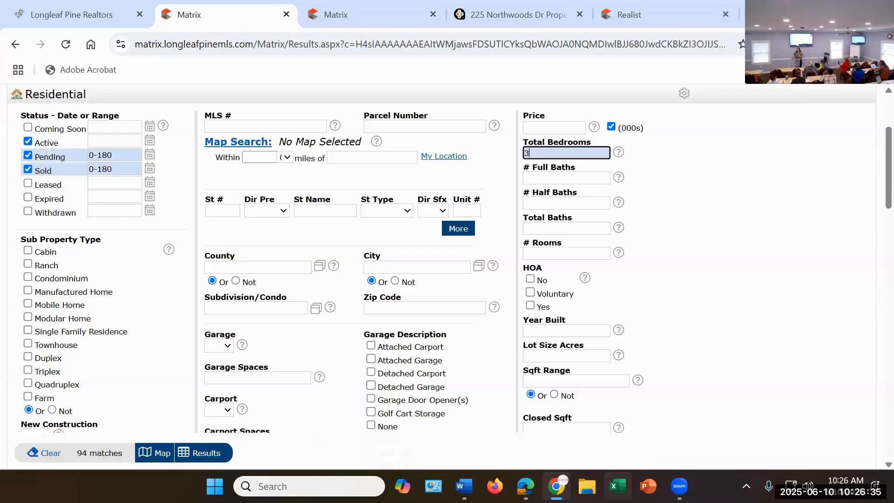
{"action": "left_click", "coordinate": [543, 176]}
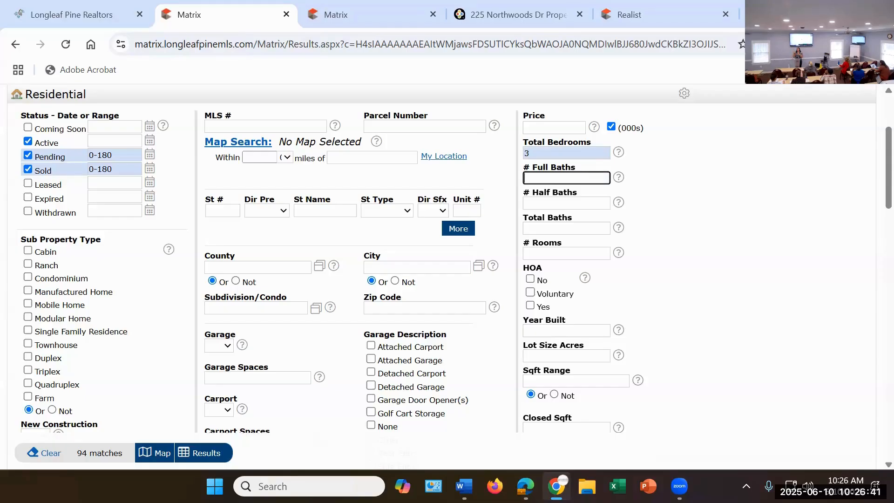
{"action": "type", "text": "2"}
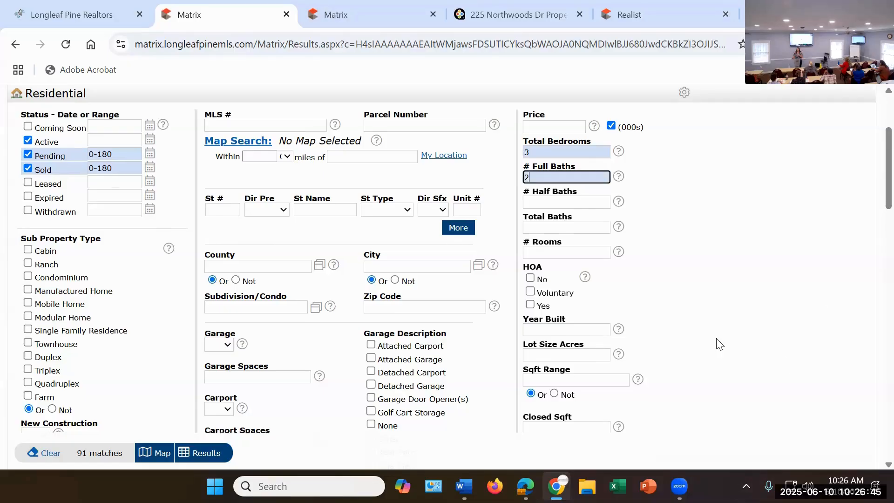
Step: Restrict the square footage range to 1201-1300, 1301-1400 and 1401-1500
{"action": "scroll", "coordinate": [716, 341], "scroll_direction": "down", "scroll_amount": 3}
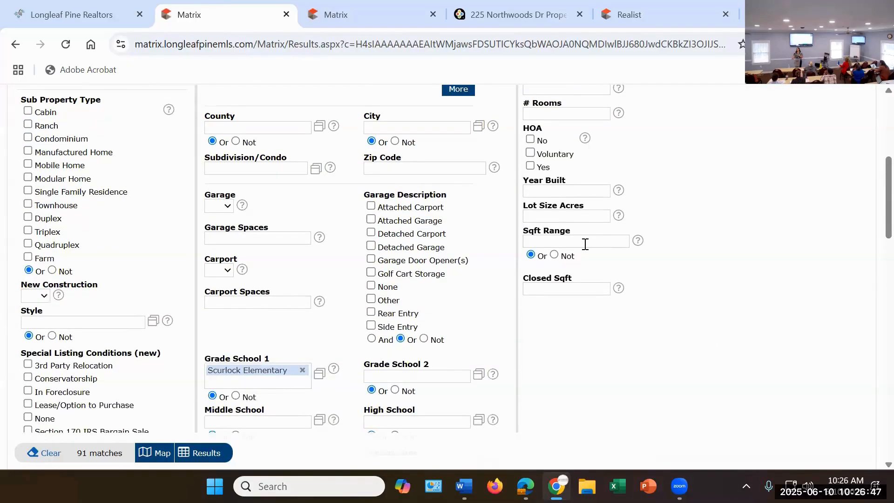
{"action": "left_click", "coordinate": [585, 244]}
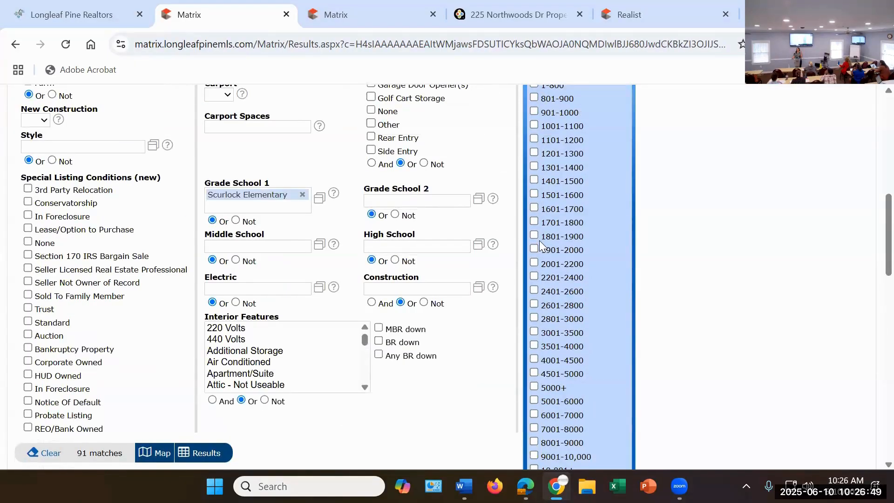
{"action": "left_click", "coordinate": [533, 166]}
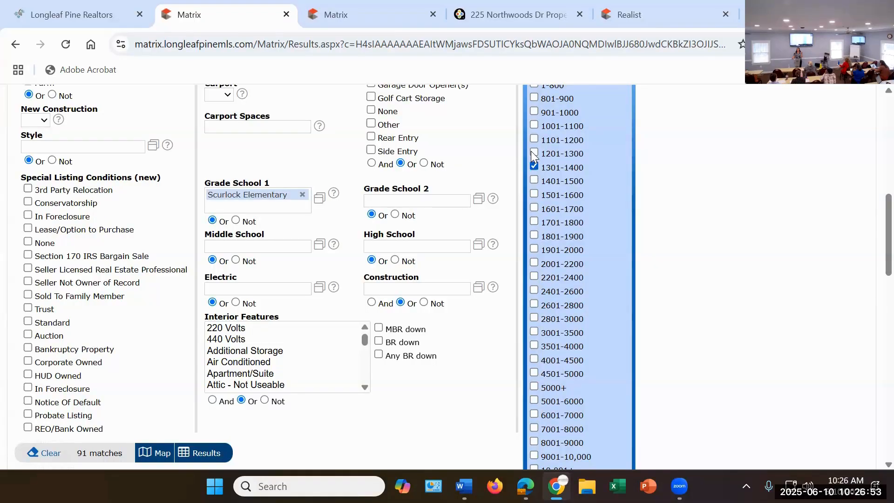
{"action": "left_click", "coordinate": [534, 181]}
{"action": "scroll", "coordinate": [756, 213], "scroll_direction": "down", "scroll_amount": 4}
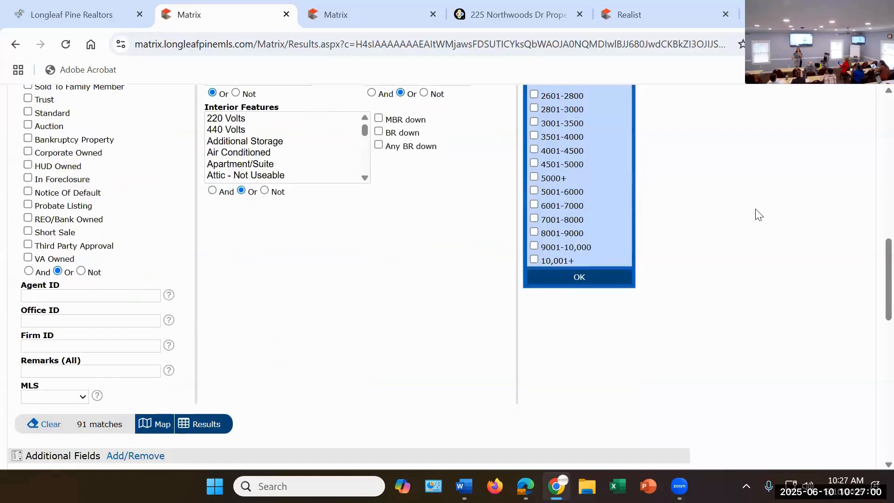
{"action": "left_click", "coordinate": [598, 278]}
Step: Look over the additional search fields below the main residential criteria
{"action": "scroll", "coordinate": [421, 303], "scroll_direction": "up", "scroll_amount": 3}
{"action": "scroll", "coordinate": [473, 285], "scroll_direction": "down", "scroll_amount": 8}
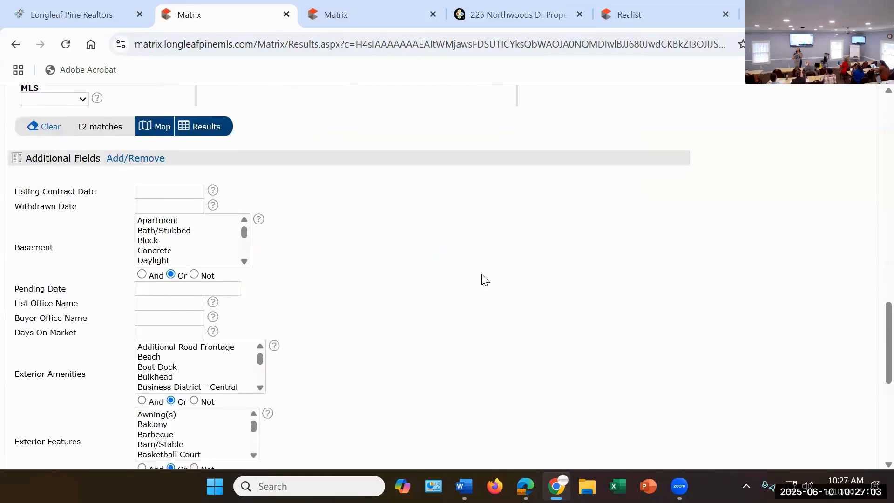
{"action": "scroll", "coordinate": [483, 274], "scroll_direction": "down", "scroll_amount": 2}
{"action": "scroll", "coordinate": [483, 273], "scroll_direction": "up", "scroll_amount": 2}
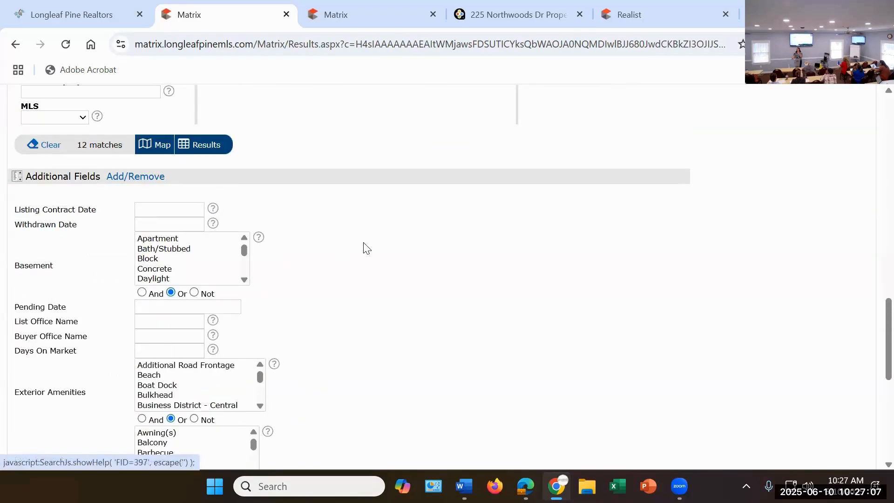
{"action": "scroll", "coordinate": [373, 248], "scroll_direction": "up", "scroll_amount": 5}
{"action": "scroll", "coordinate": [375, 250], "scroll_direction": "down", "scroll_amount": 4}
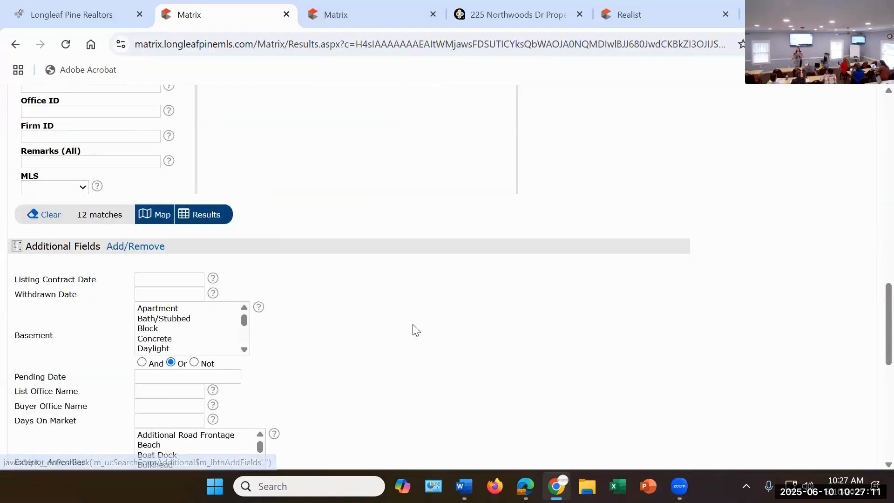
Step: Limit the additional field Livable Heated Square Footage to the range 1250-1400
{"action": "scroll", "coordinate": [413, 328], "scroll_direction": "down", "scroll_amount": 5}
{"action": "scroll", "coordinate": [416, 329], "scroll_direction": "down", "scroll_amount": 3}
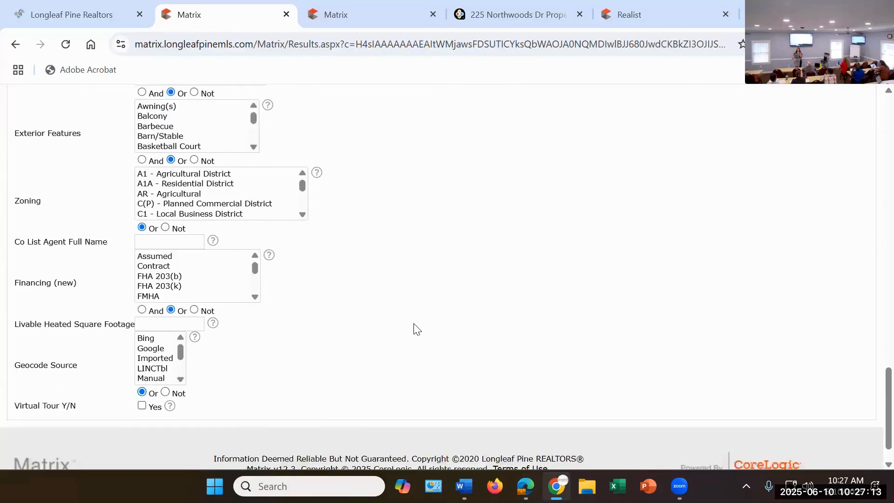
{"action": "scroll", "coordinate": [410, 326], "scroll_direction": "up", "scroll_amount": 4}
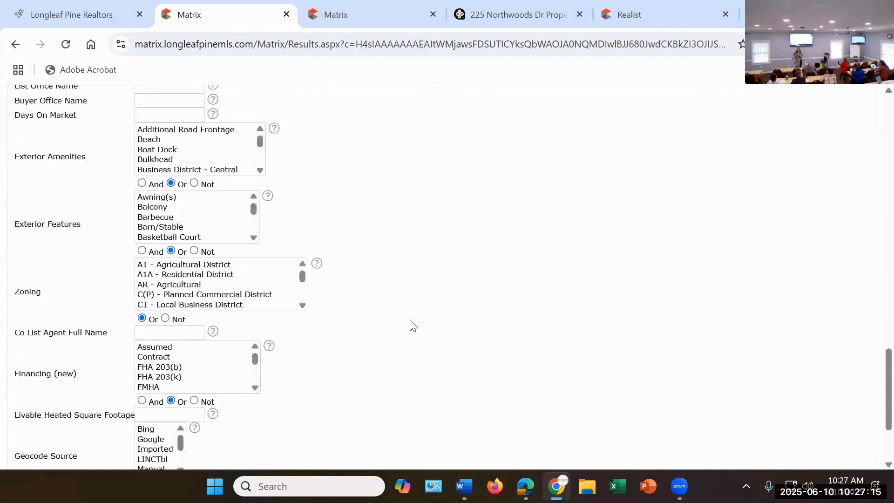
{"action": "scroll", "coordinate": [425, 321], "scroll_direction": "up", "scroll_amount": 2}
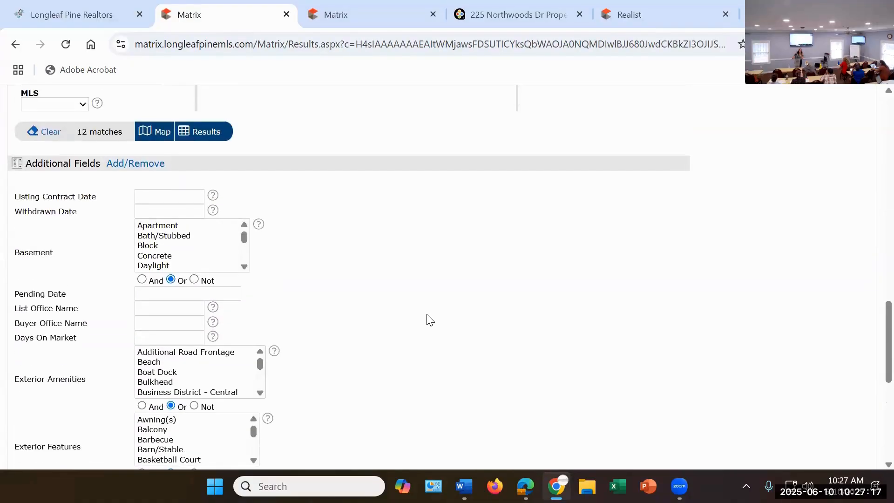
{"action": "scroll", "coordinate": [425, 320], "scroll_direction": "down", "scroll_amount": 5}
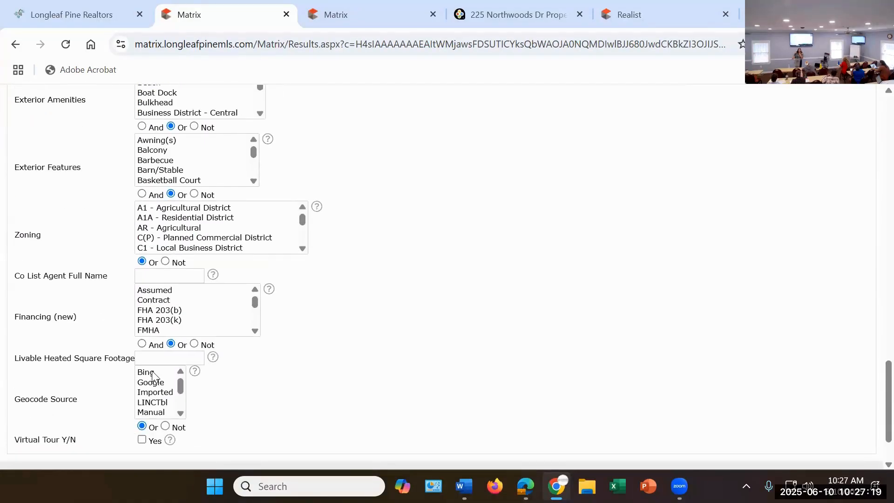
{"action": "left_click", "coordinate": [144, 359]}
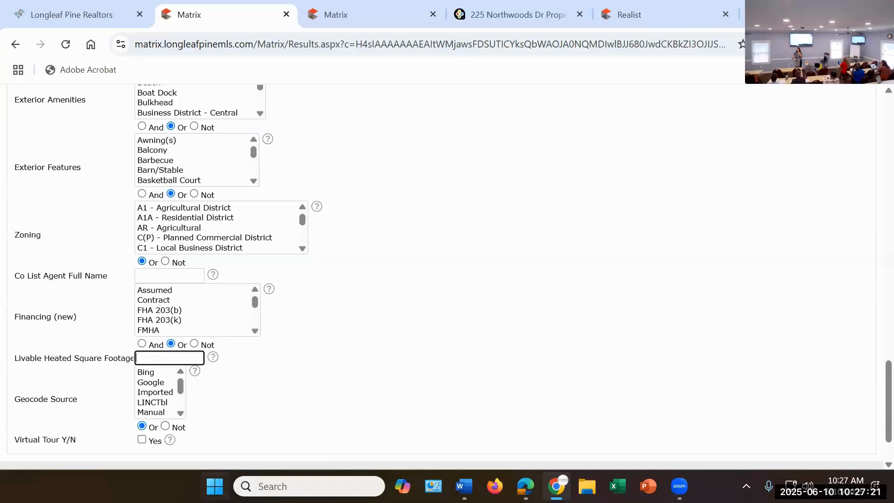
{"action": "type", "text": "1250"}
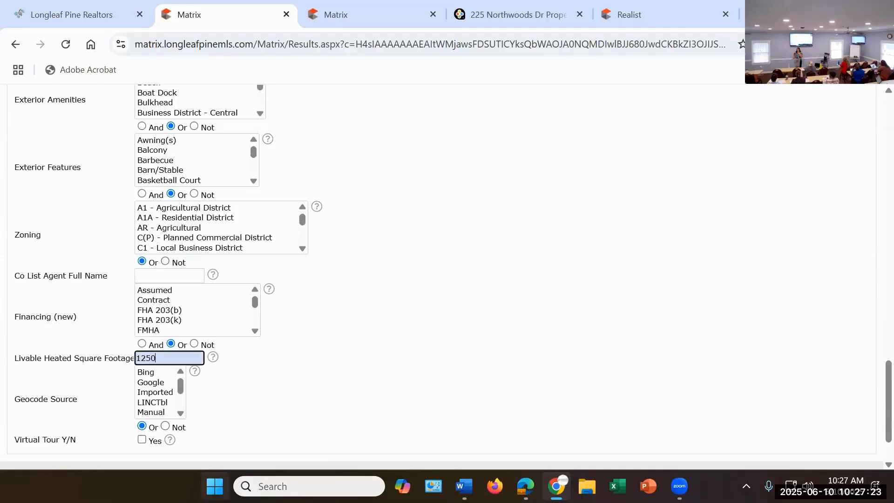
{"action": "type", "text": "-1400"}
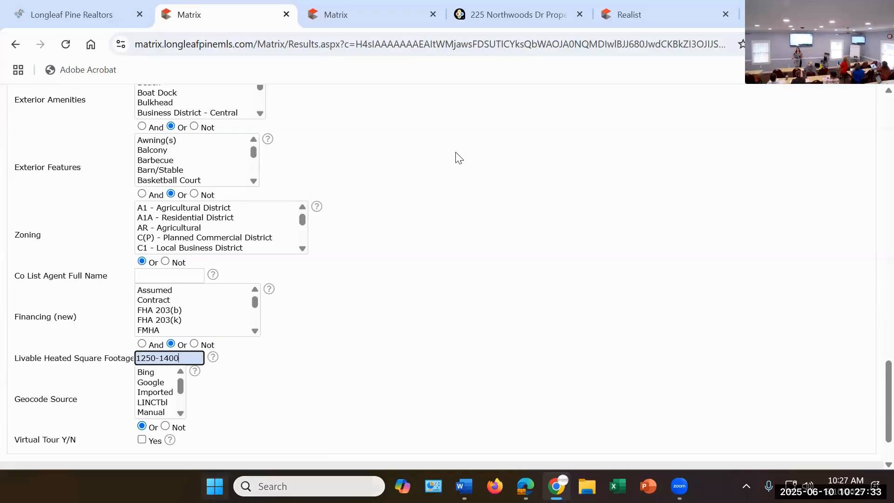
{"action": "left_click", "coordinate": [480, 211]}
{"action": "scroll", "coordinate": [480, 210], "scroll_direction": "down", "scroll_amount": 2}
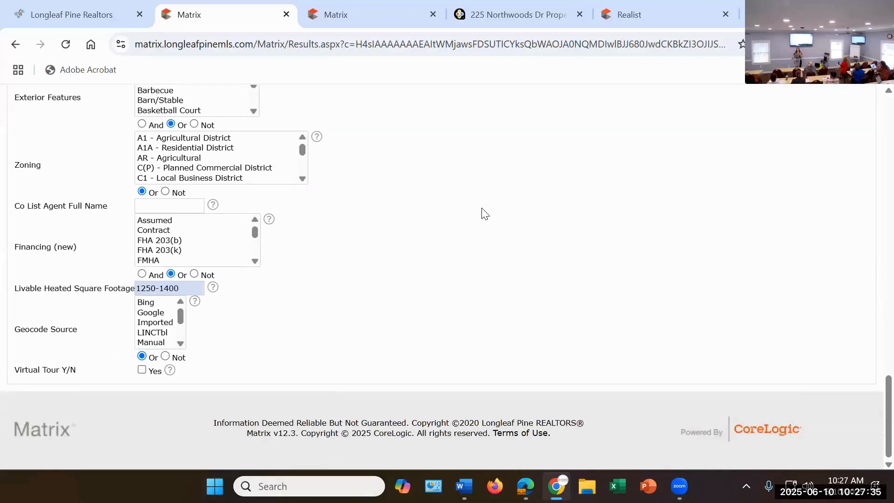
Step: Open the matching listings and change their display to Agent One Line
{"action": "scroll", "coordinate": [482, 212], "scroll_direction": "up", "scroll_amount": 10}
{"action": "scroll", "coordinate": [438, 342], "scroll_direction": "up", "scroll_amount": 1}
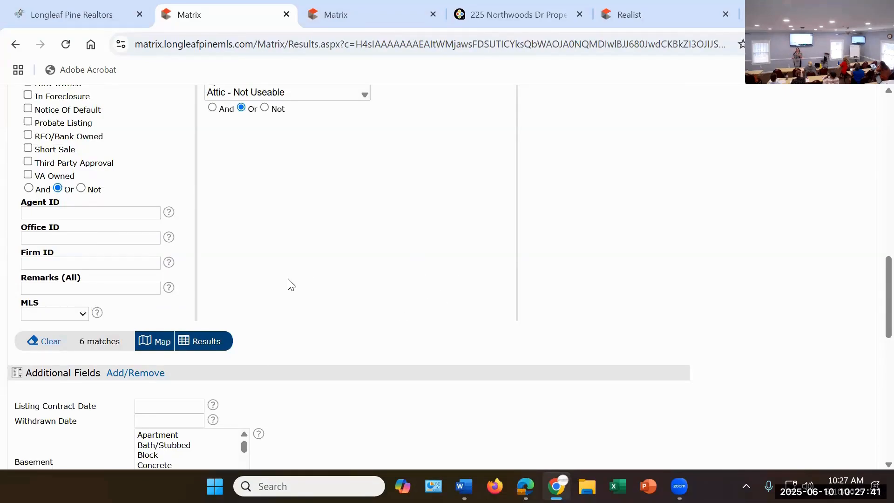
{"action": "left_click", "coordinate": [208, 344]}
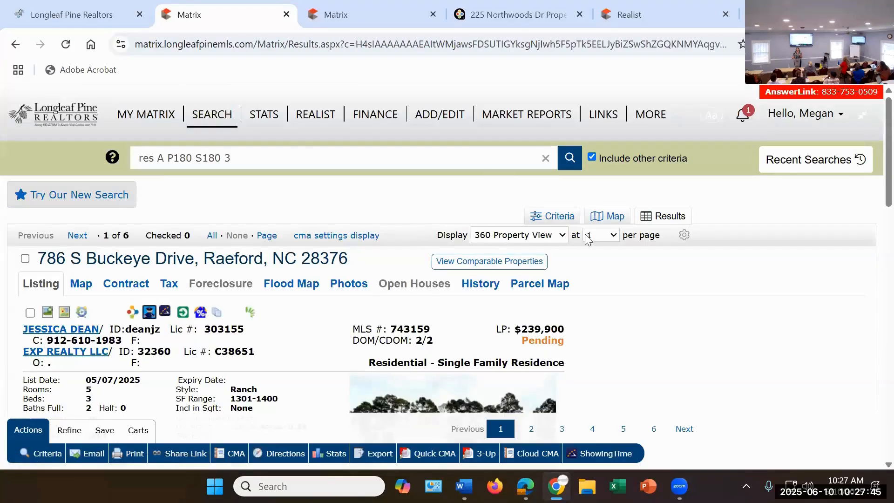
{"action": "left_click", "coordinate": [527, 238]}
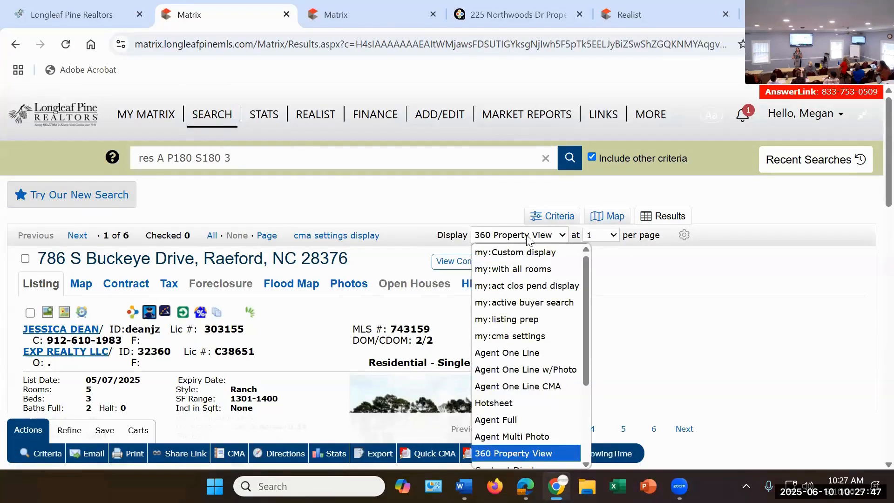
{"action": "scroll", "coordinate": [510, 300], "scroll_direction": "down", "scroll_amount": 3}
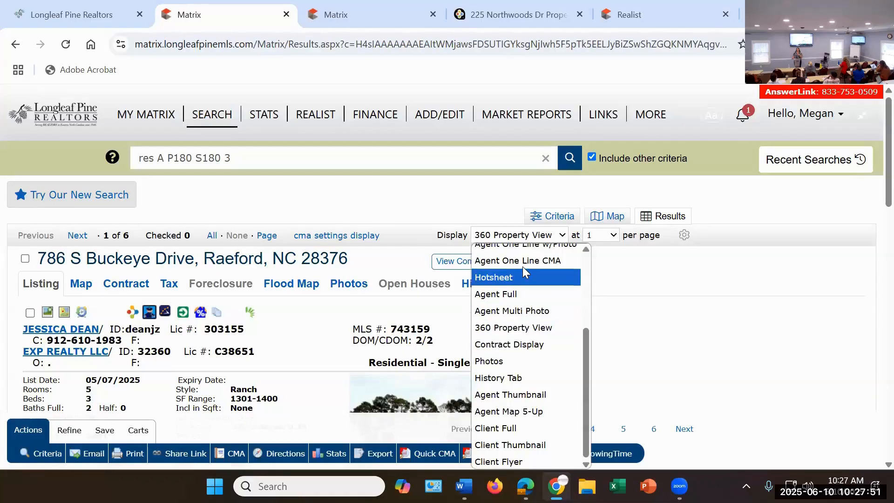
{"action": "scroll", "coordinate": [529, 319], "scroll_direction": "up", "scroll_amount": 3}
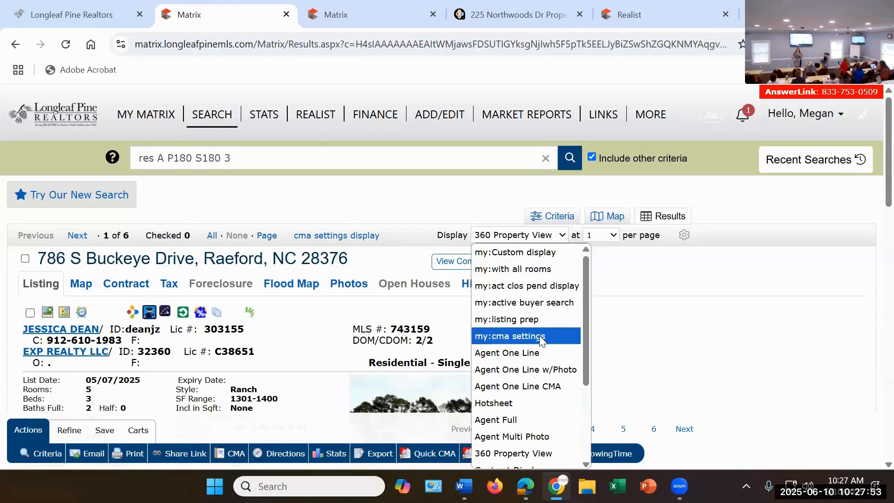
{"action": "left_click", "coordinate": [542, 352]}
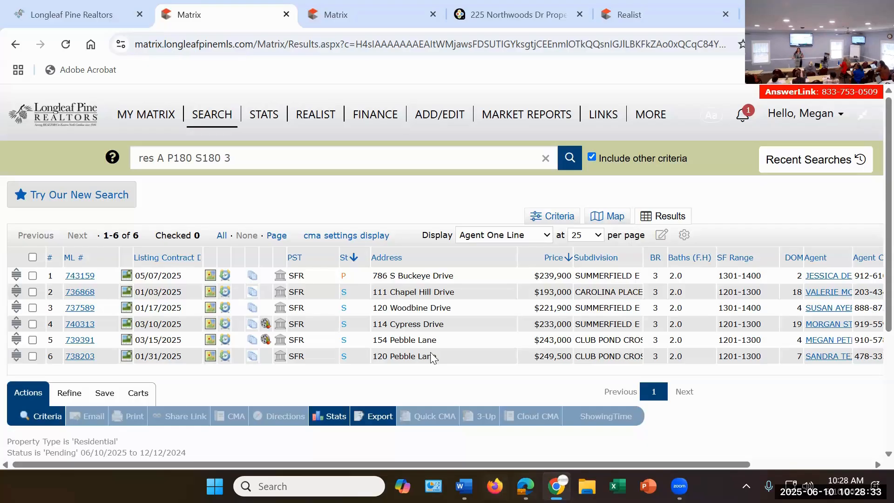
Step: Return to the search criteria and remove Scurlock Elementary from Grade School 1
{"action": "left_click", "coordinate": [566, 219]}
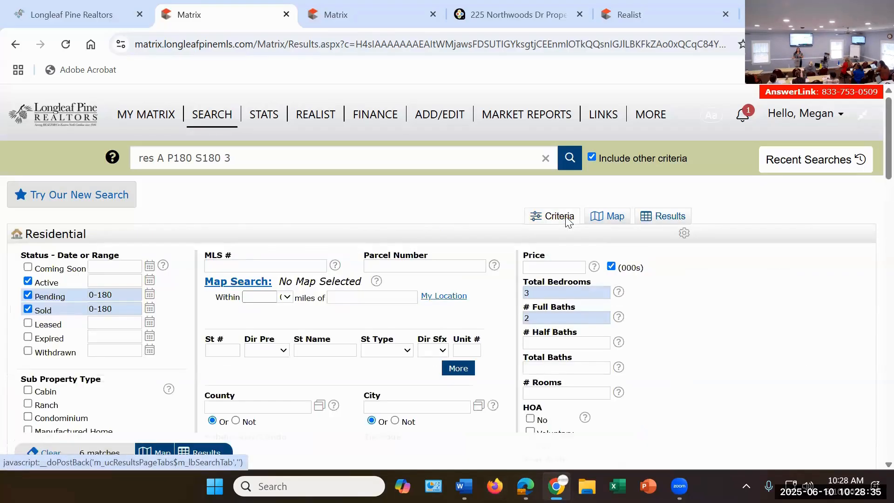
{"action": "scroll", "coordinate": [429, 330], "scroll_direction": "down", "scroll_amount": 5}
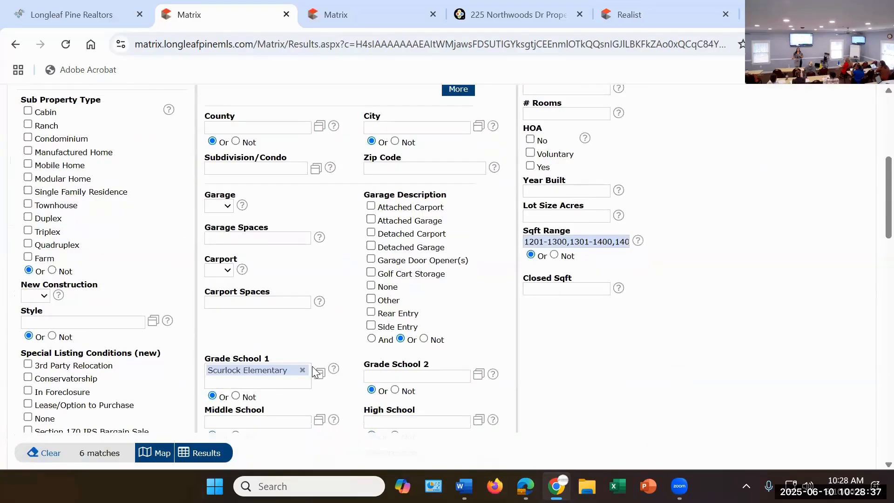
{"action": "left_click", "coordinate": [303, 370]}
{"action": "scroll", "coordinate": [773, 256], "scroll_direction": "up", "scroll_amount": 5}
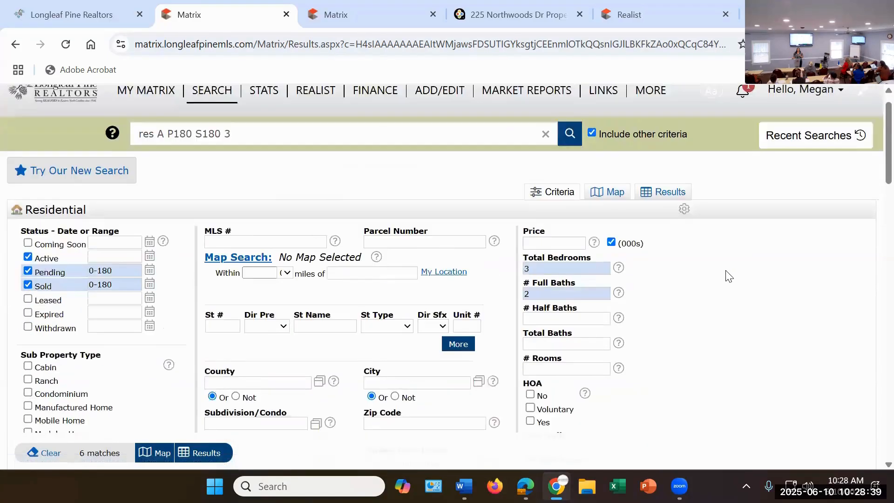
{"action": "scroll", "coordinate": [729, 276], "scroll_direction": "up", "scroll_amount": 1}
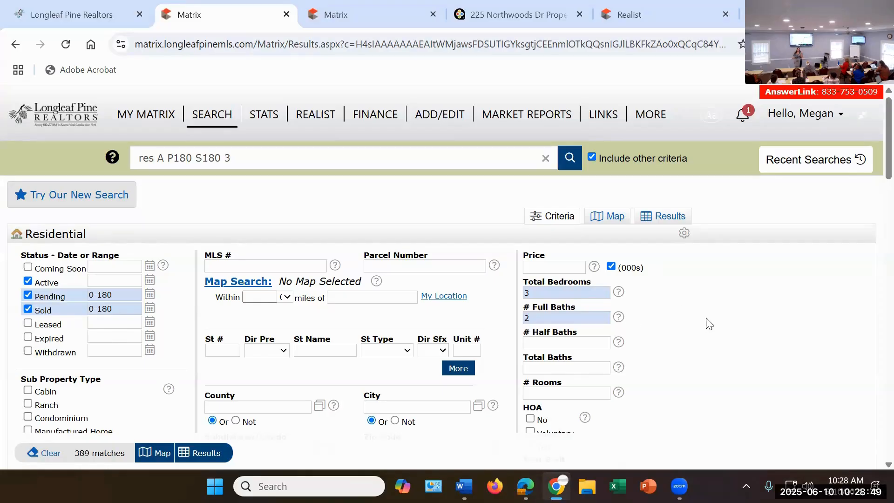
Step: Open the map of matching listings and jump to the subject property's address
{"action": "left_click", "coordinate": [614, 219]}
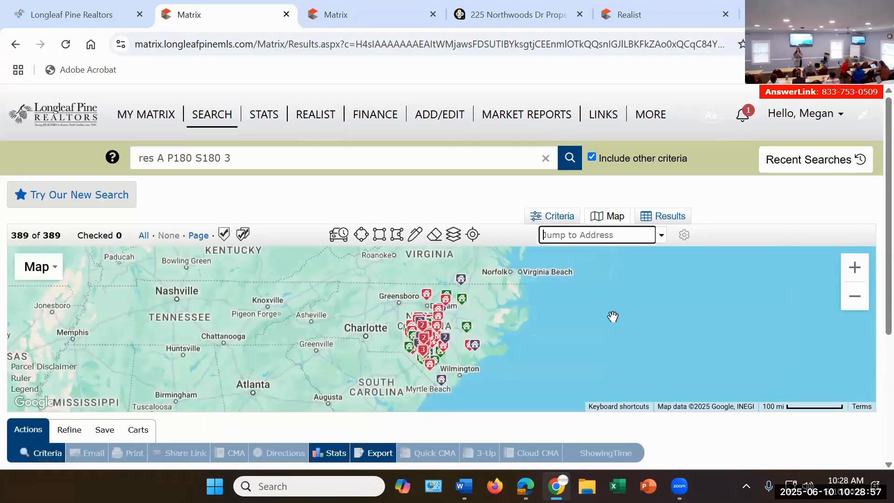
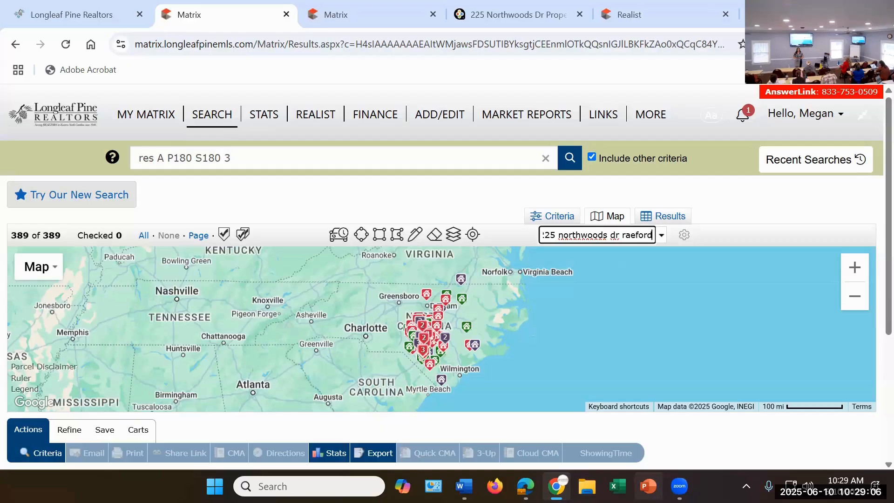
{"action": "key", "text": "Return"}
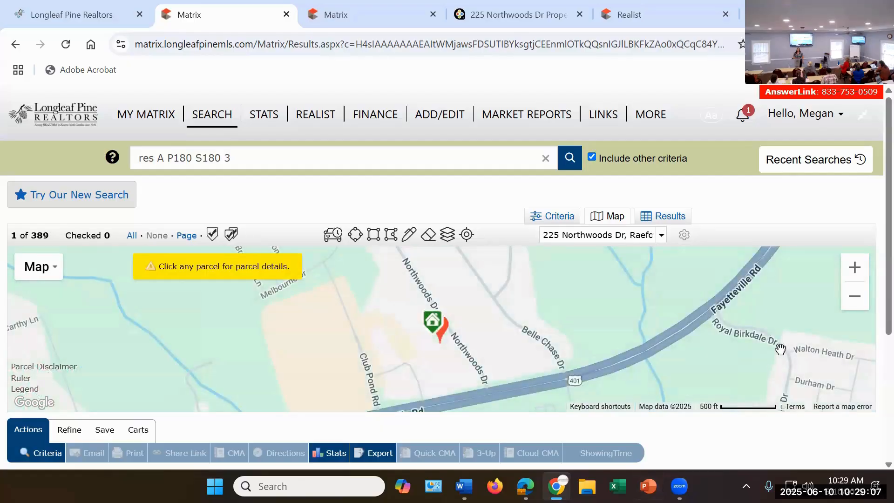
Step: Start a freehand search area on the map around the subject property and nearby listings
{"action": "left_click", "coordinate": [856, 297]}
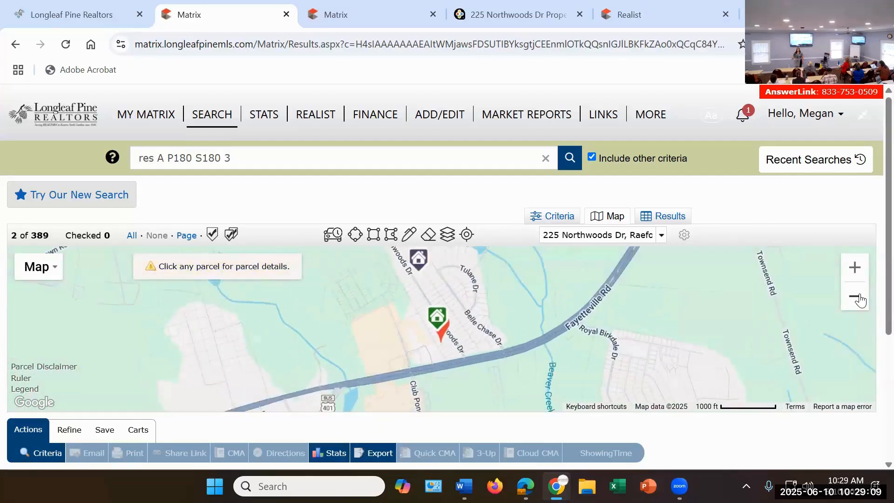
{"action": "left_click", "coordinate": [855, 296]}
{"action": "left_click", "coordinate": [859, 298]}
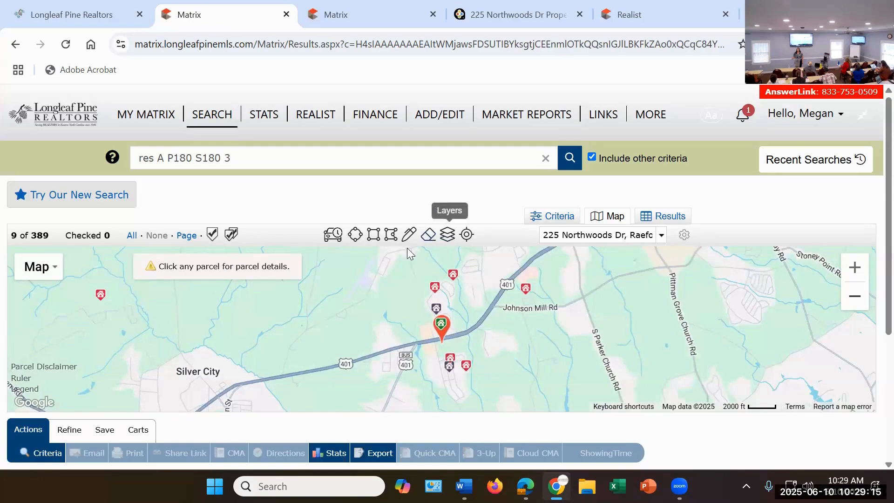
{"action": "left_click", "coordinate": [409, 235]}
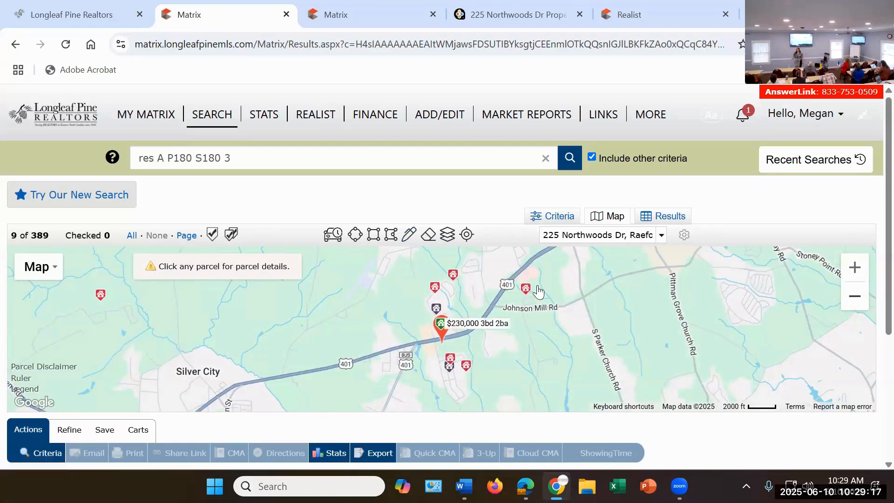
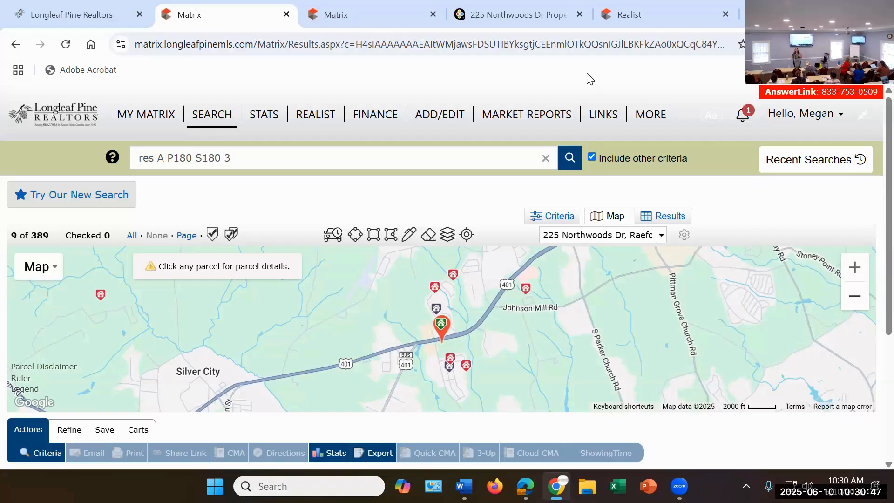
Step: Reopen the recent residential search run at 10:17 AM and show its results as Agent One Line
{"action": "left_click", "coordinate": [551, 217]}
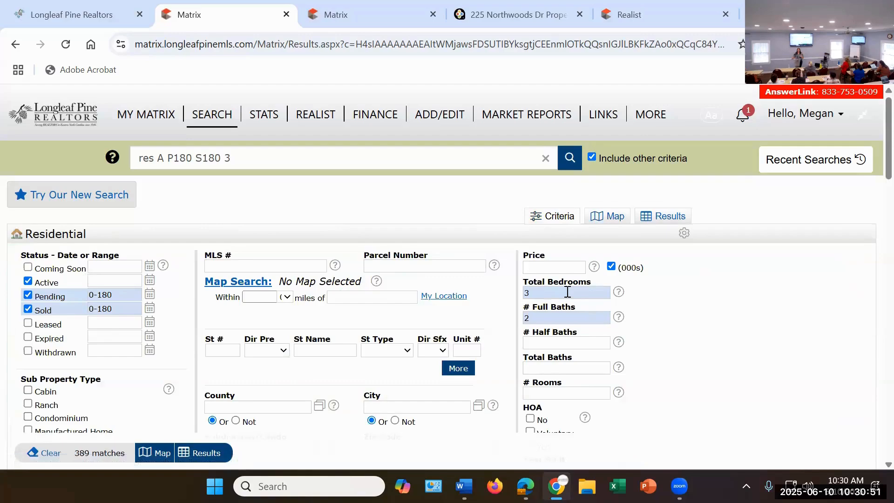
{"action": "left_click", "coordinate": [567, 292]}
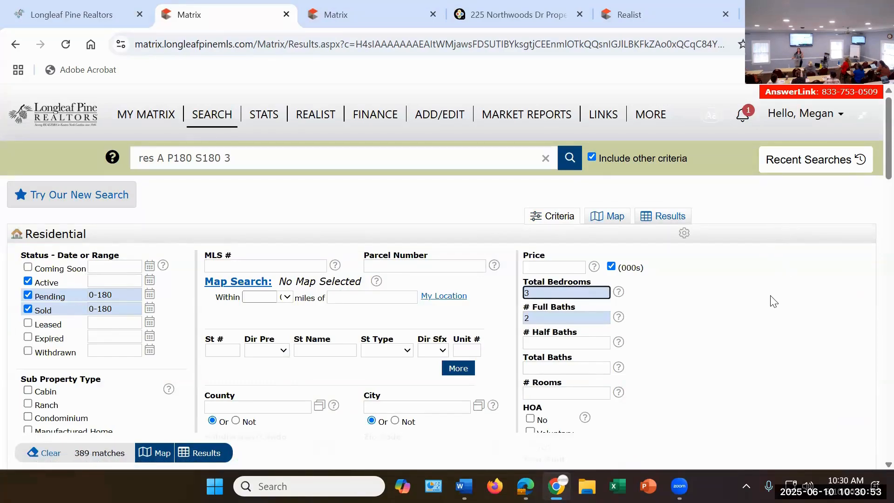
{"action": "left_click", "coordinate": [835, 164]}
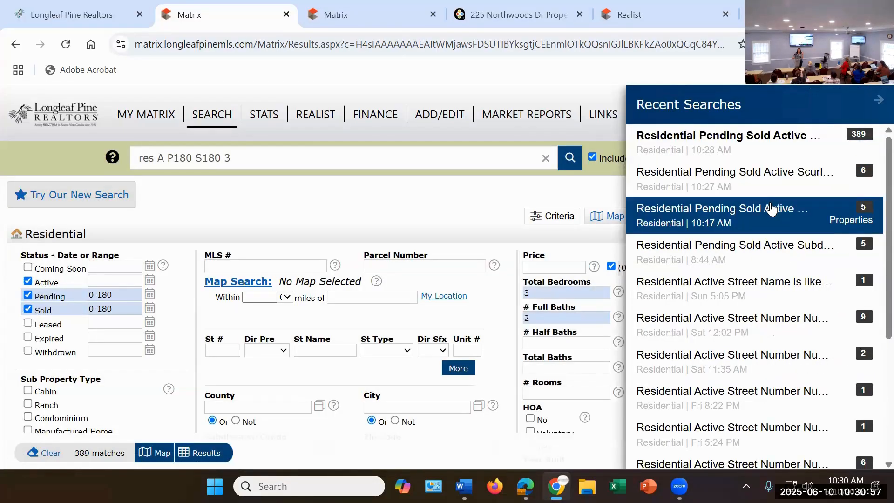
{"action": "left_click", "coordinate": [771, 209]}
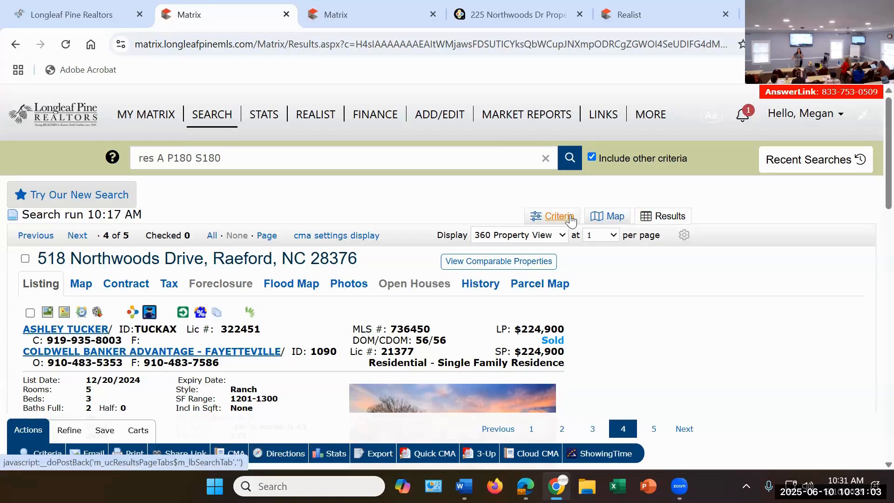
{"action": "left_click", "coordinate": [522, 240]}
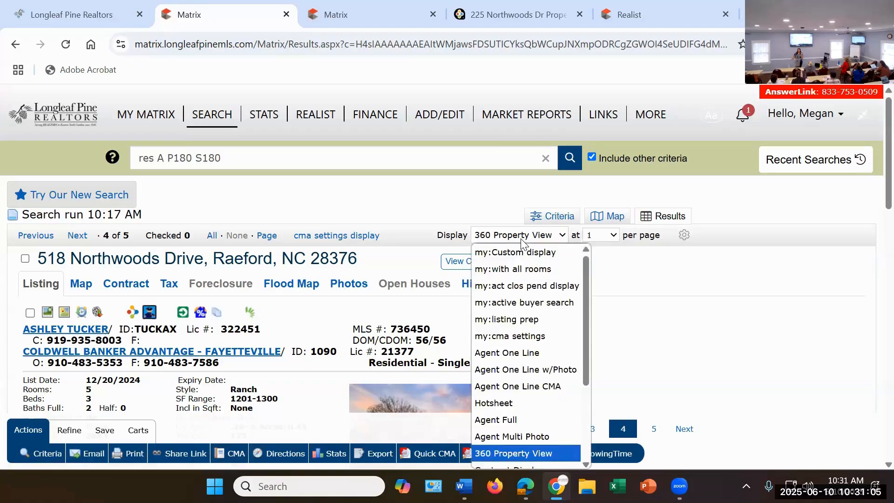
{"action": "left_click", "coordinate": [548, 350]}
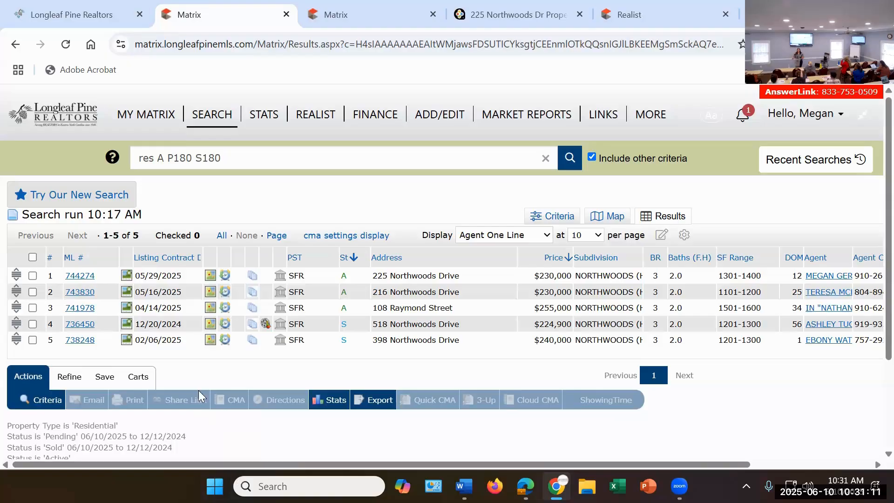
Step: Check the two sold listings, generate a 3-Up comparison of them and review the report
{"action": "left_click", "coordinate": [33, 324]}
{"action": "left_click", "coordinate": [32, 341]}
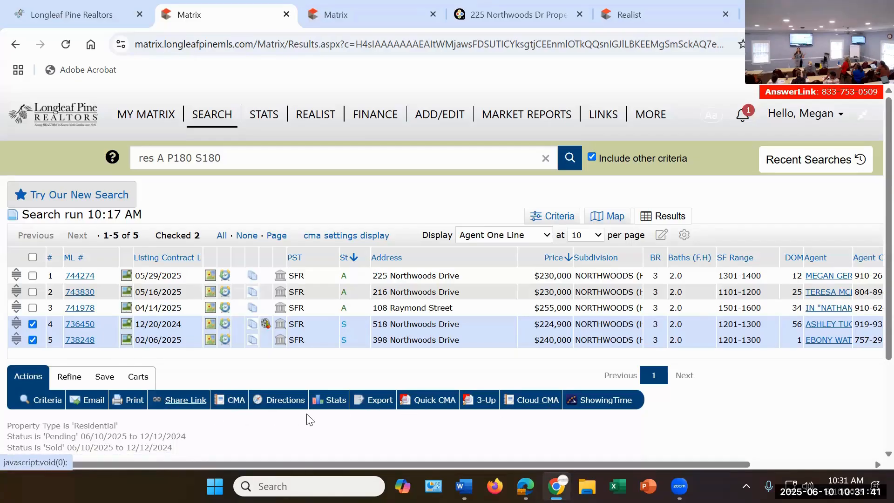
{"action": "left_click", "coordinate": [483, 401]}
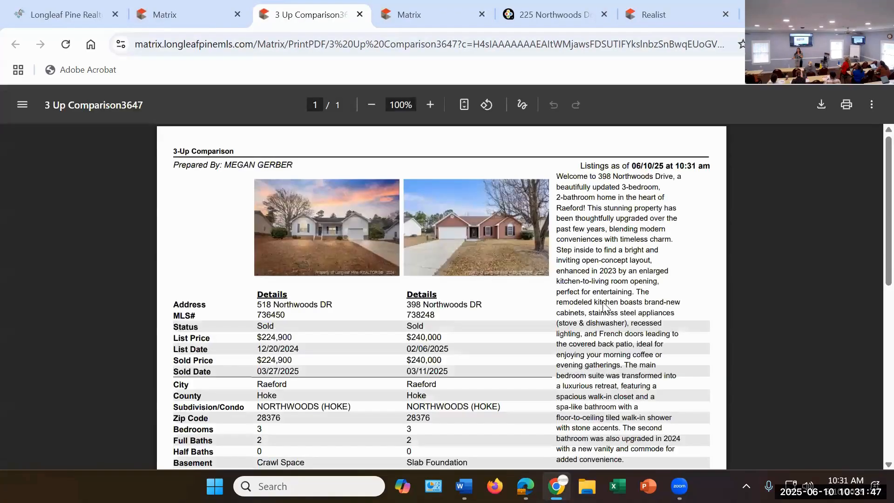
{"action": "scroll", "coordinate": [606, 308], "scroll_direction": "down", "scroll_amount": 3}
{"action": "scroll", "coordinate": [607, 314], "scroll_direction": "down", "scroll_amount": 5}
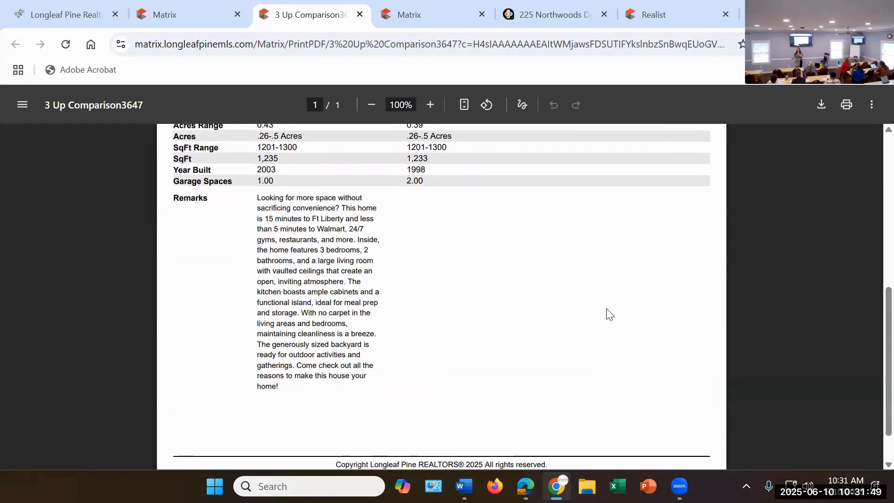
{"action": "scroll", "coordinate": [607, 314], "scroll_direction": "up", "scroll_amount": 8}
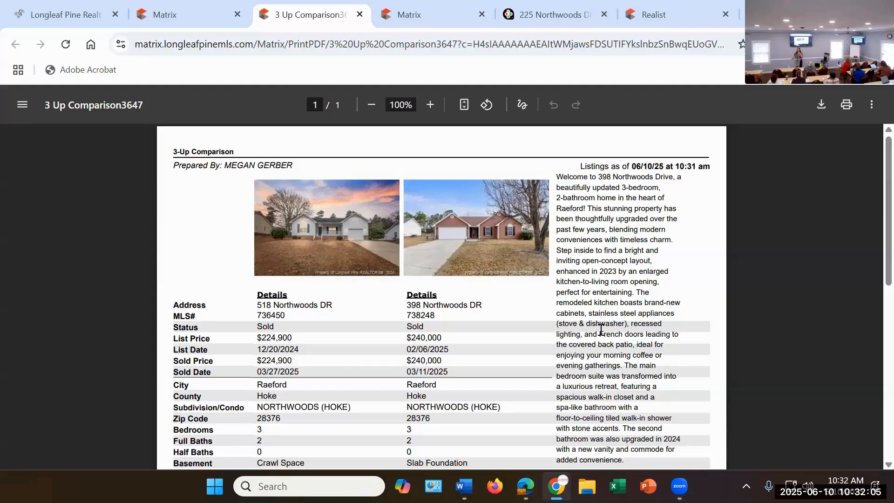
Step: Generate a Quick CMA for the two checked sold listings and review its statistics
{"action": "left_click", "coordinate": [180, 14]}
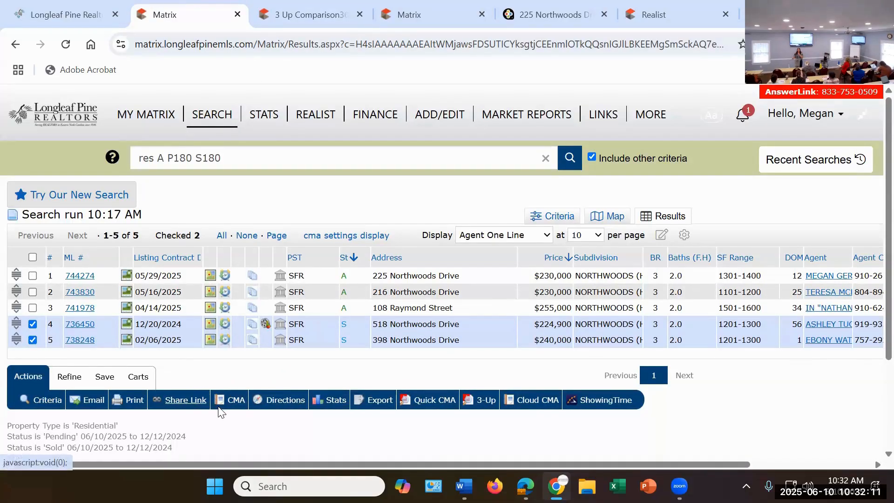
{"action": "left_click", "coordinate": [432, 401]}
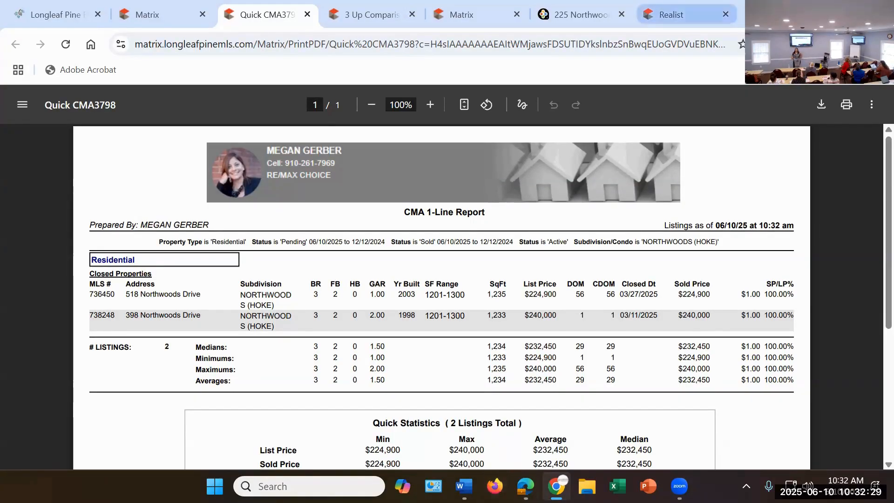
{"action": "scroll", "coordinate": [466, 218], "scroll_direction": "down", "scroll_amount": 5}
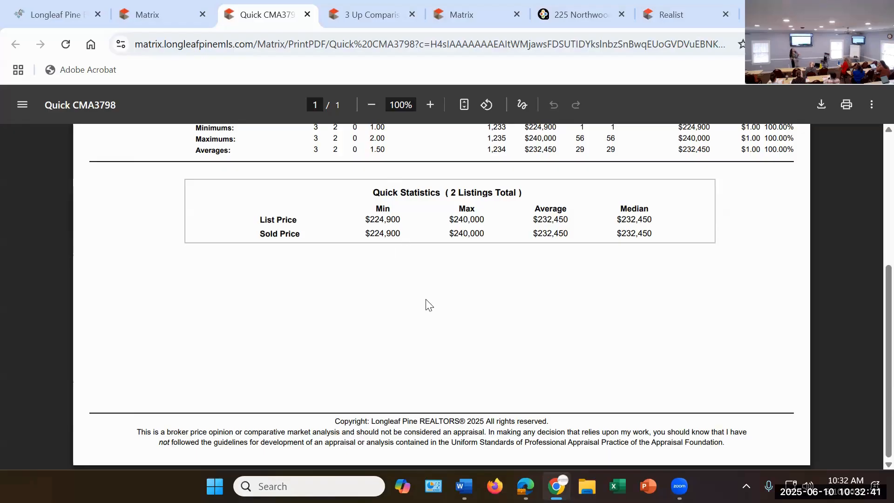
{"action": "scroll", "coordinate": [446, 291], "scroll_direction": "up", "scroll_amount": 5}
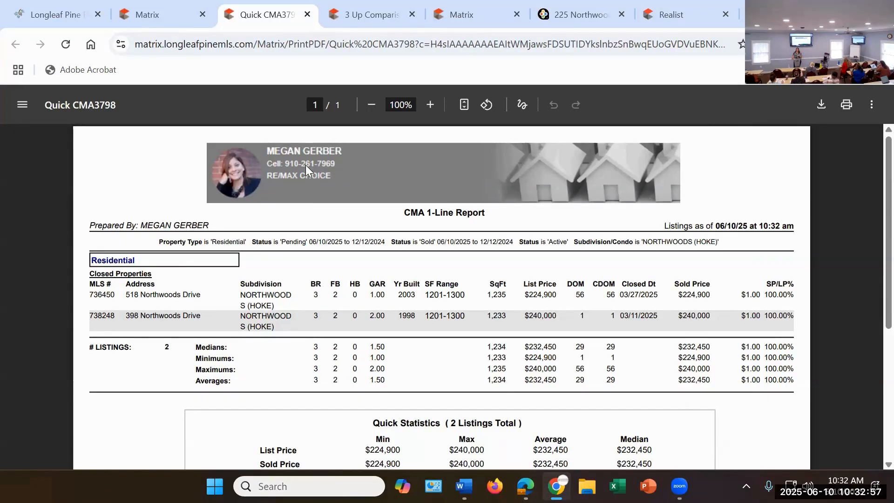
Step: Start a full CMA from the two checked listings without creating a contact, and enter Northwoods as its description
{"action": "left_click", "coordinate": [148, 15]}
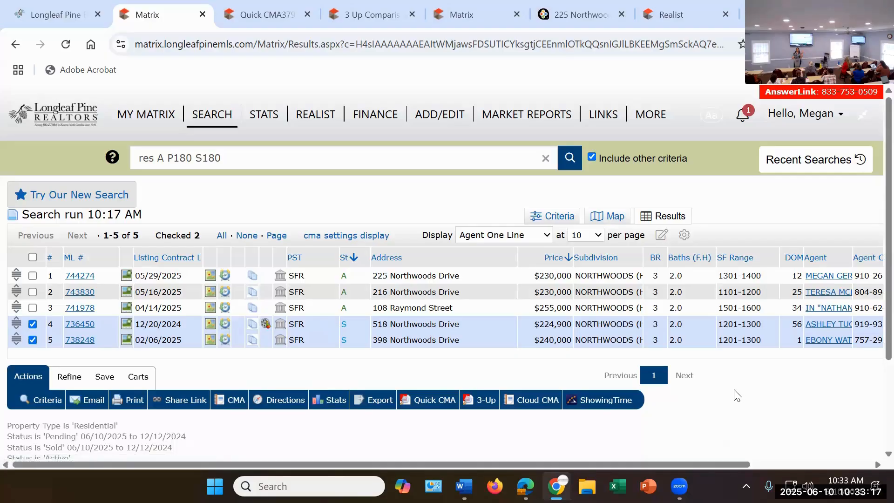
{"action": "left_click", "coordinate": [236, 401]}
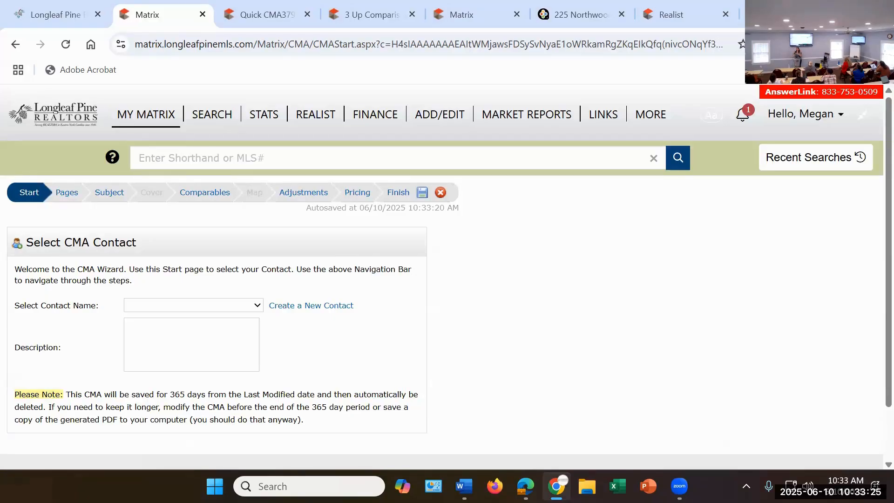
{"action": "left_click", "coordinate": [329, 306]}
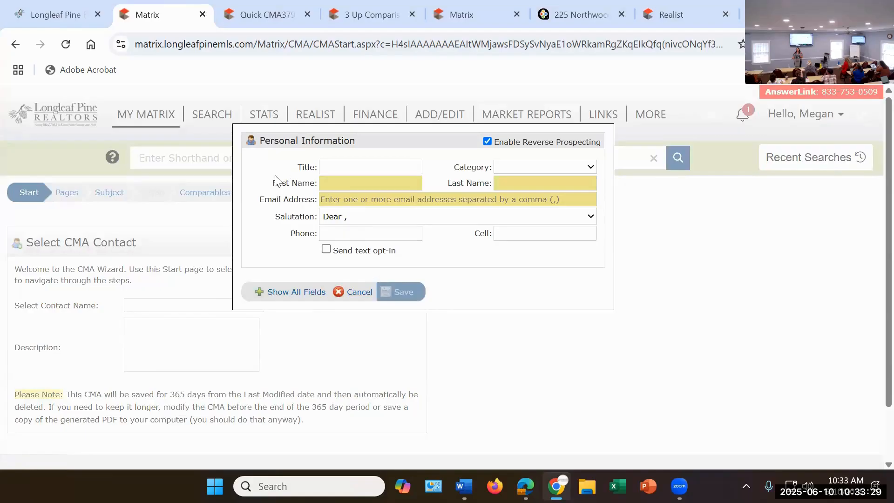
{"action": "left_click", "coordinate": [360, 295]}
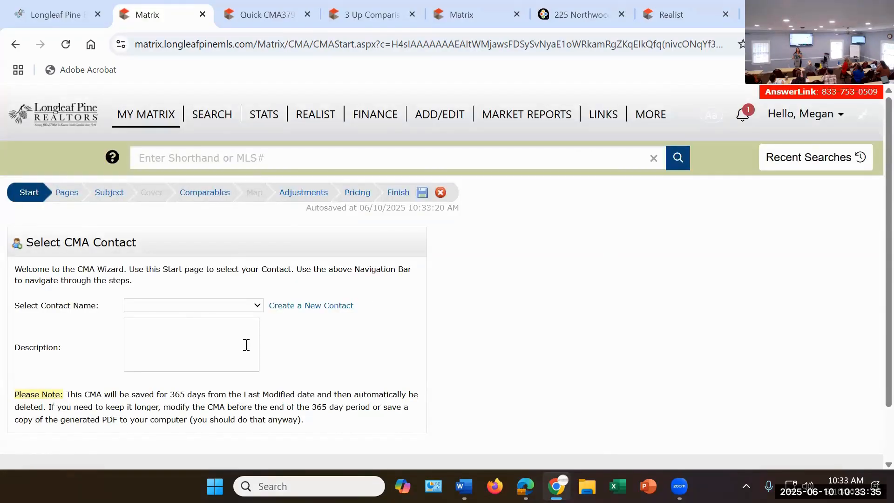
{"action": "left_click", "coordinate": [183, 320]}
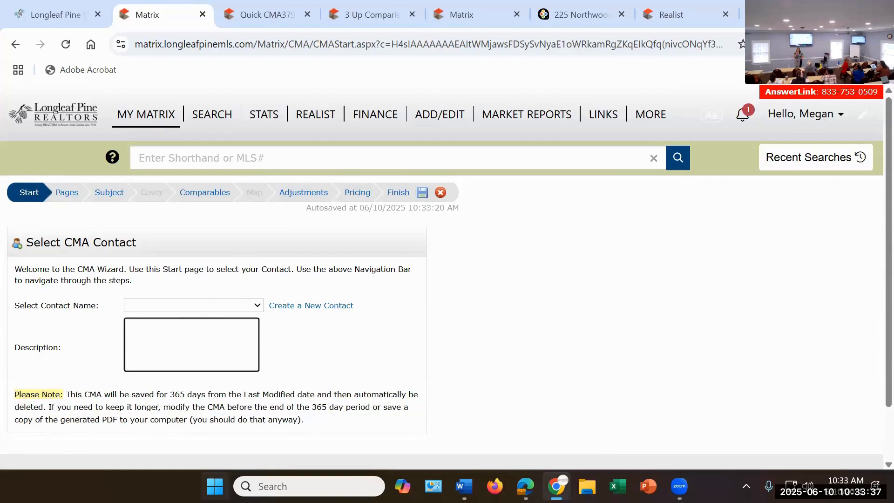
{"action": "type", "text": "Northwoods"}
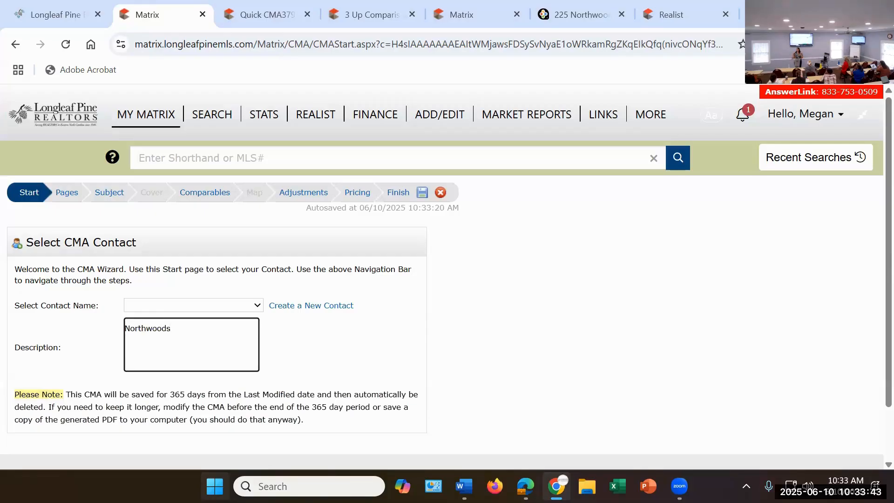
{"action": "left_click", "coordinate": [500, 283]}
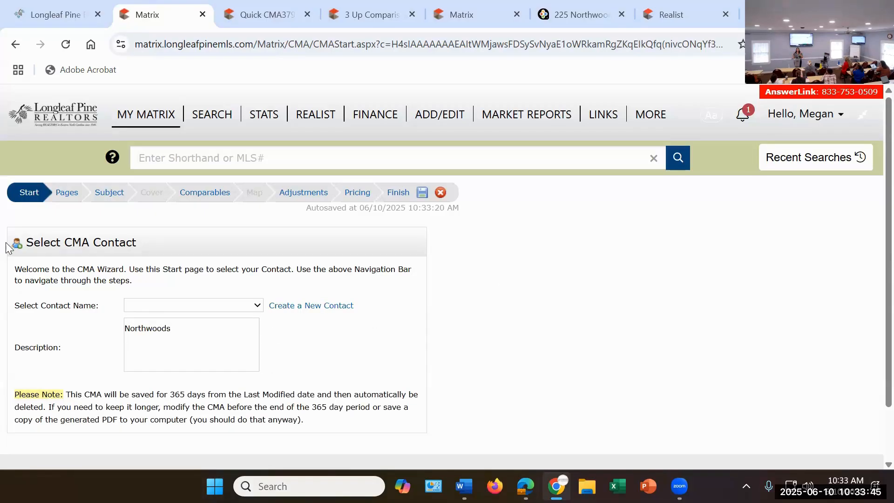
Step: Go to the CMA's page selection and clear all the selected pages
{"action": "left_click", "coordinate": [67, 192]}
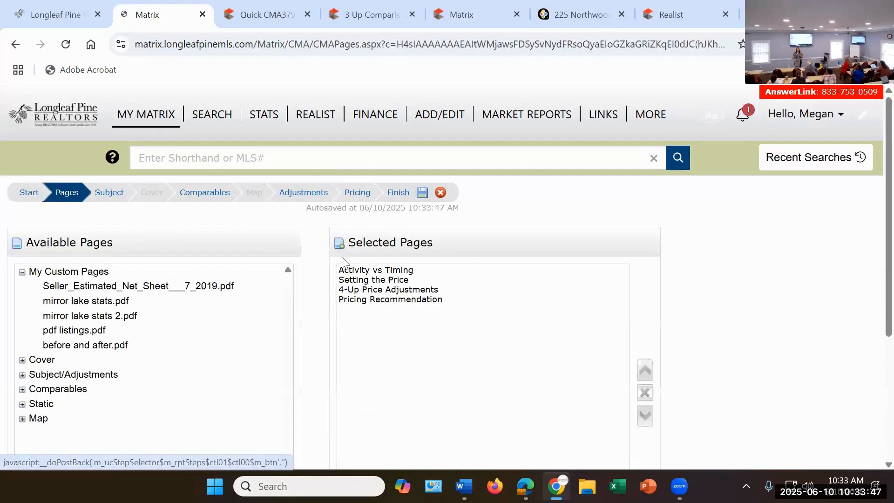
{"action": "scroll", "coordinate": [562, 278], "scroll_direction": "down", "scroll_amount": 5}
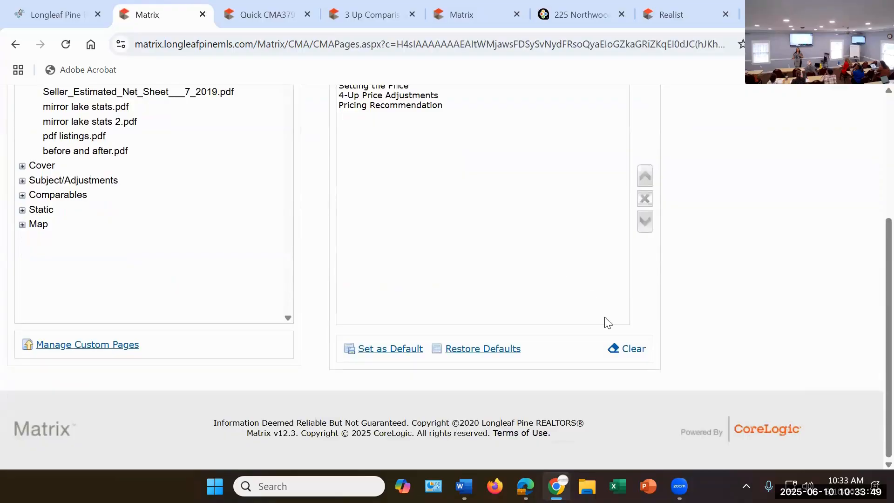
{"action": "left_click", "coordinate": [634, 352]}
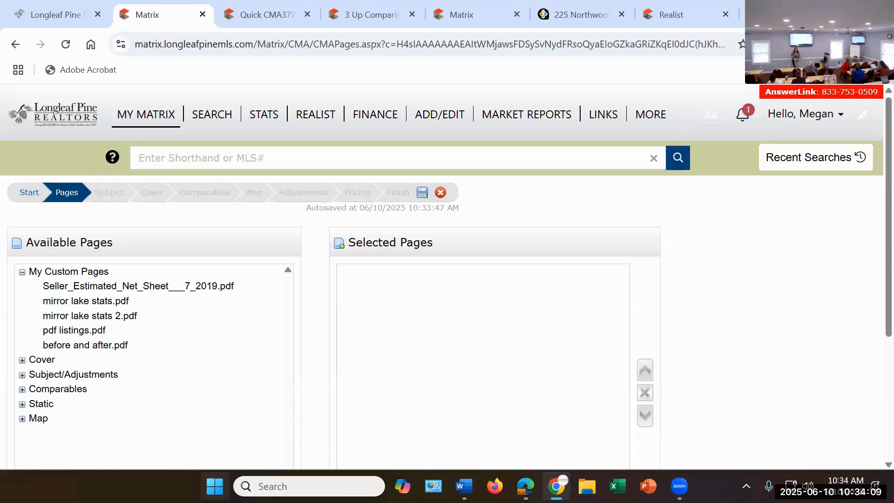
Step: Examine the custom CMA page management and its PDF upload option, leaving it without changes
{"action": "scroll", "coordinate": [166, 294], "scroll_direction": "down", "scroll_amount": 1}
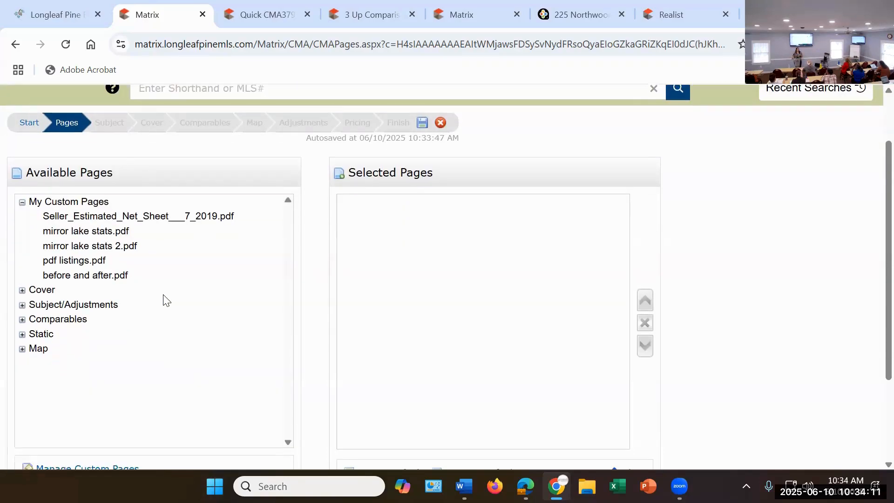
{"action": "scroll", "coordinate": [208, 323], "scroll_direction": "down", "scroll_amount": 1}
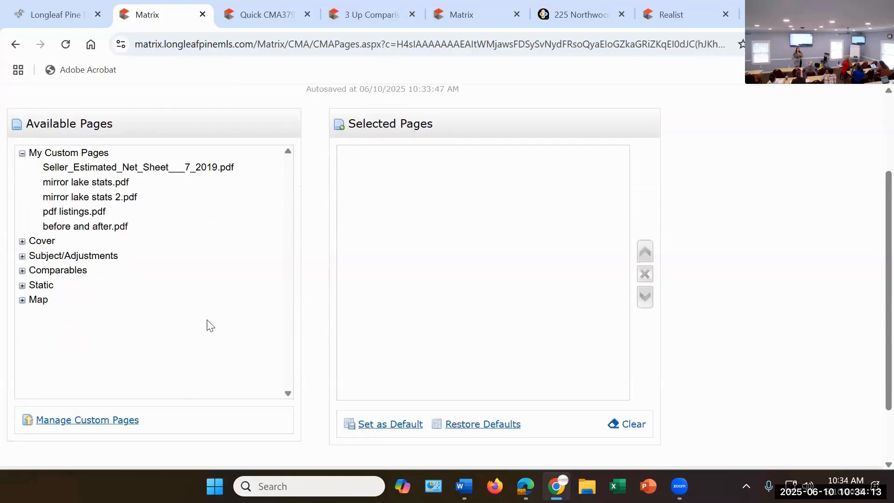
{"action": "scroll", "coordinate": [209, 322], "scroll_direction": "down", "scroll_amount": 1}
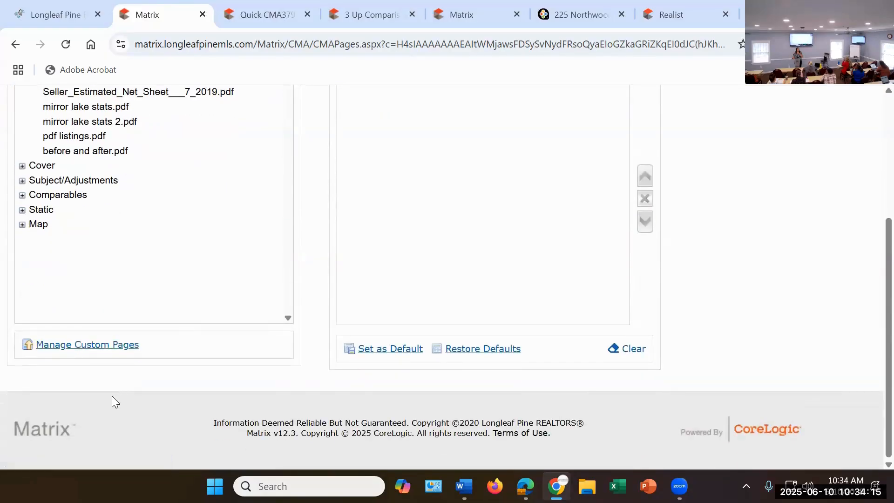
{"action": "left_click", "coordinate": [72, 348]}
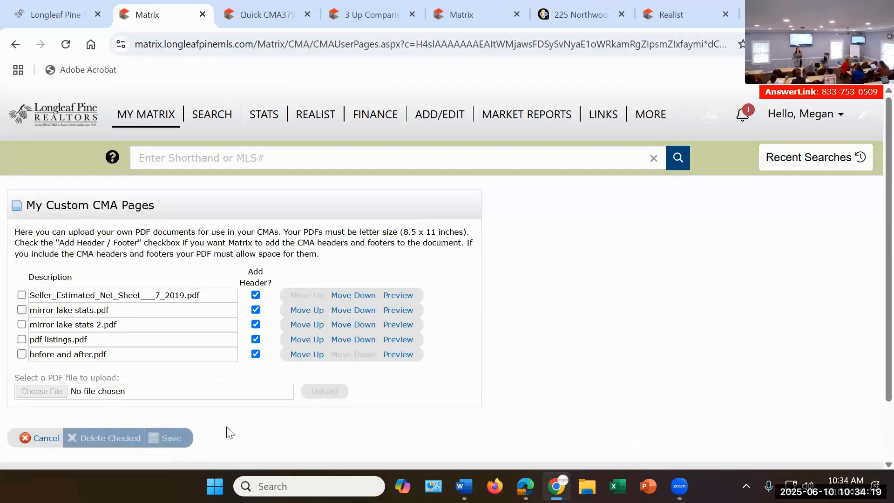
{"action": "scroll", "coordinate": [230, 392], "scroll_direction": "down", "scroll_amount": 1}
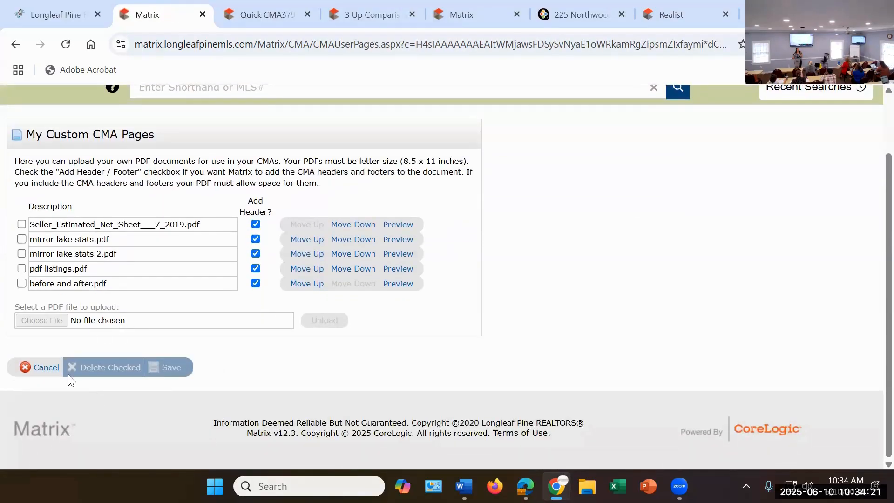
{"action": "left_click", "coordinate": [43, 368]}
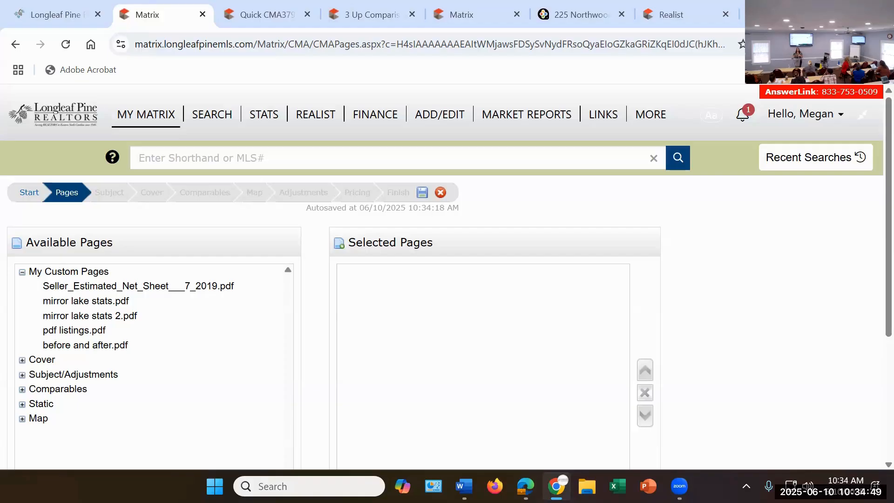
Step: Add all the custom pages and all the cover sheets to the CMA's selected pages
{"action": "left_click", "coordinate": [70, 274]}
{"action": "scroll", "coordinate": [99, 398], "scroll_direction": "down", "scroll_amount": 1}
{"action": "scroll", "coordinate": [99, 398], "scroll_direction": "down", "scroll_amount": 1}
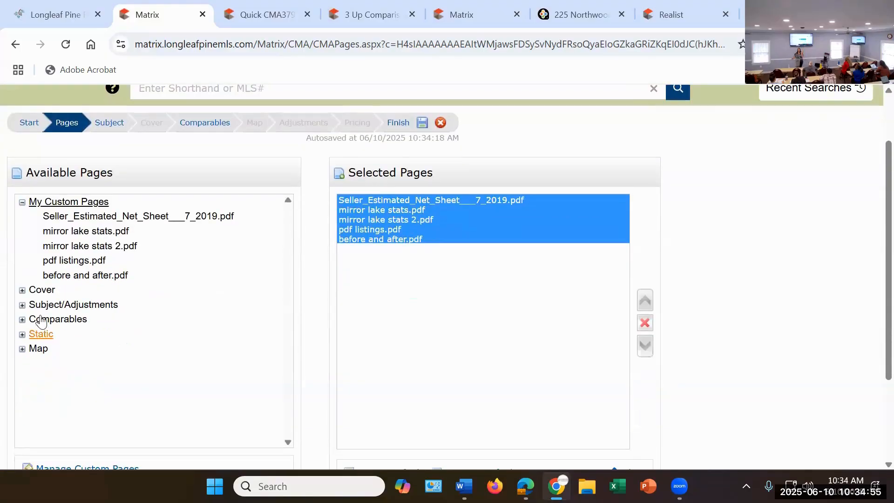
{"action": "left_click", "coordinate": [42, 341]}
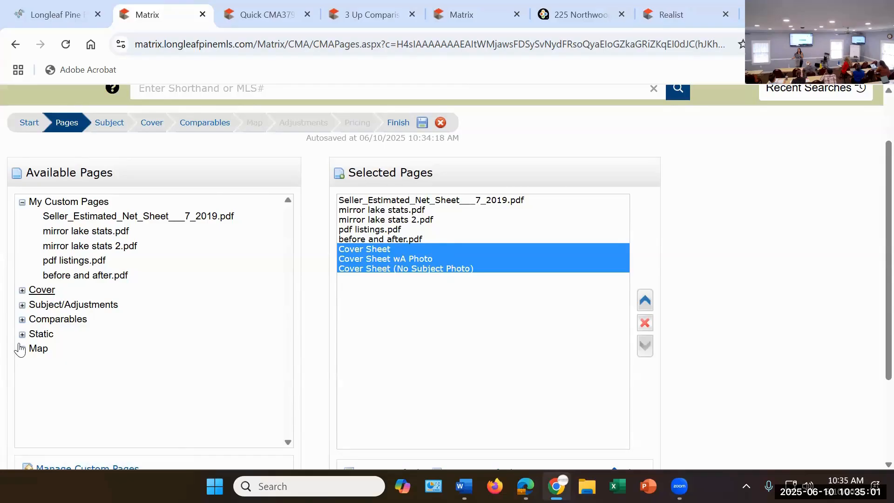
Step: Expand the Cover and Subject/Adjustments groups to examine the individual pages available for the CMA
{"action": "left_click", "coordinate": [22, 291]}
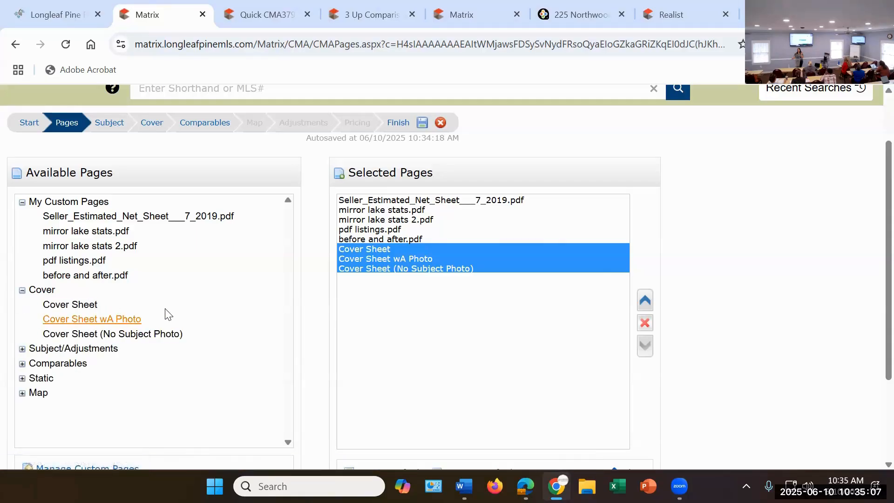
{"action": "scroll", "coordinate": [181, 299], "scroll_direction": "down", "scroll_amount": 3}
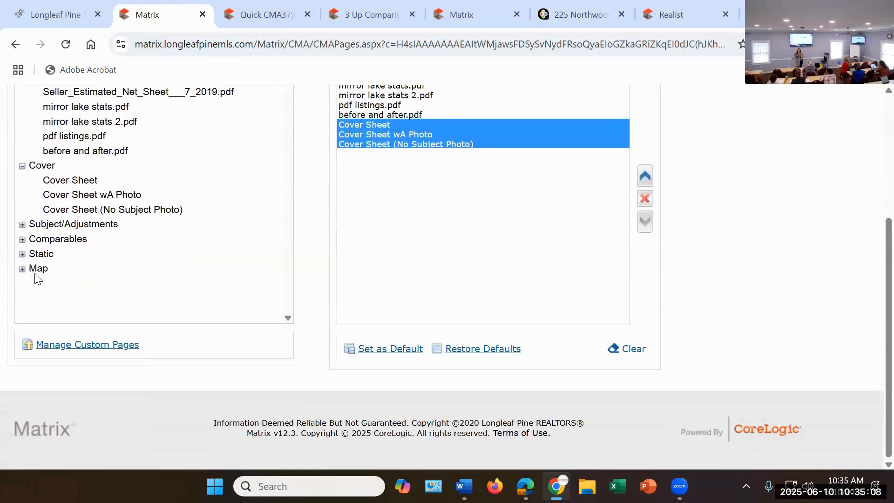
{"action": "left_click", "coordinate": [22, 225]}
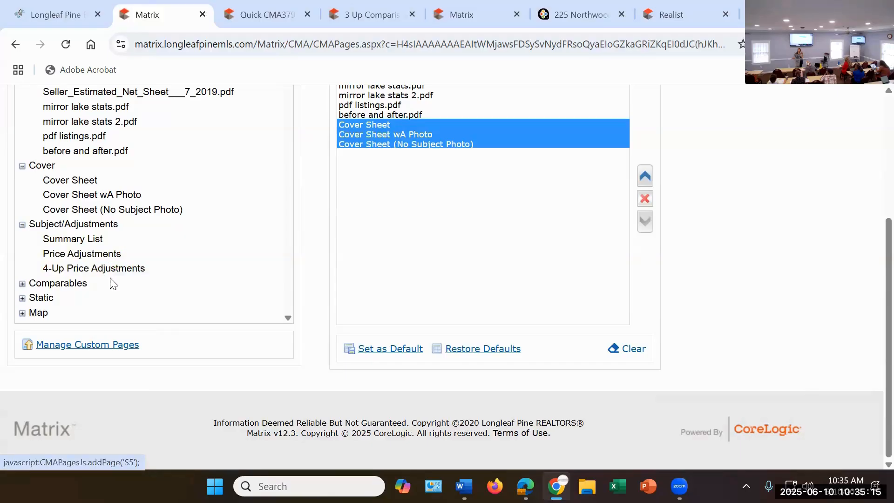
Step: Add all the Subject/Adjustments pages and all the Comparables pages to the CMA's selected pages
{"action": "left_click", "coordinate": [100, 227]}
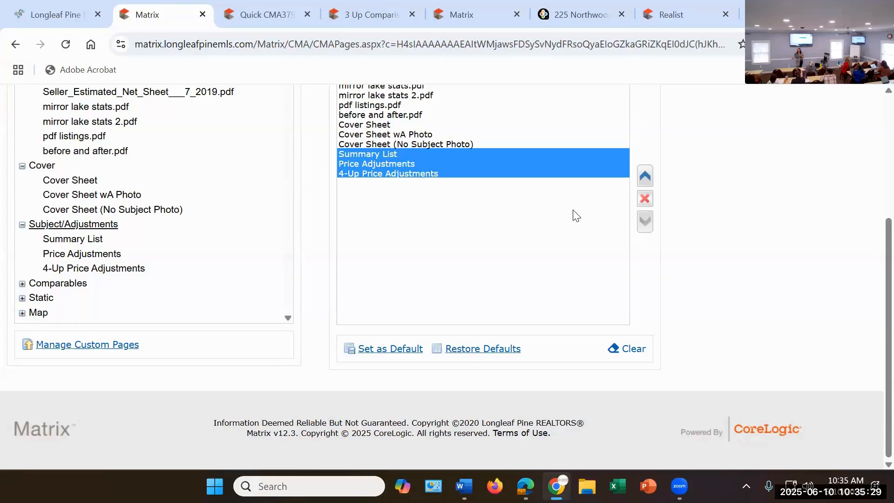
{"action": "left_click", "coordinate": [22, 283]}
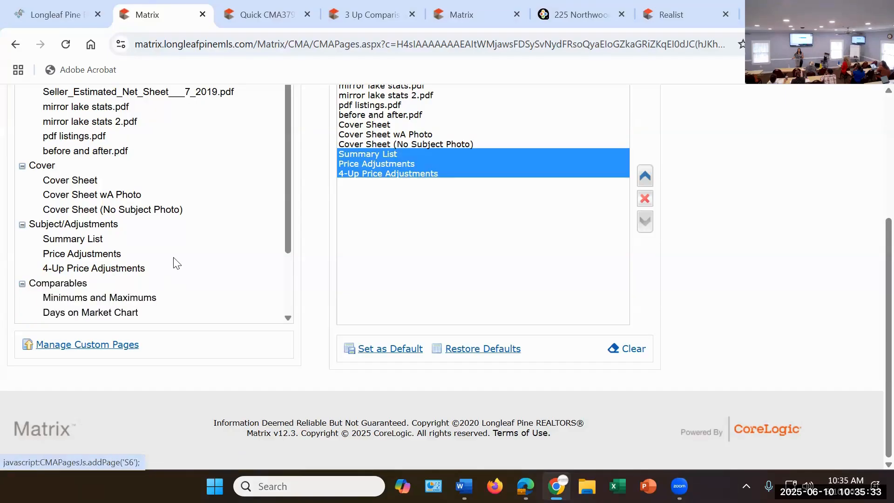
{"action": "scroll", "coordinate": [172, 261], "scroll_direction": "down", "scroll_amount": 2}
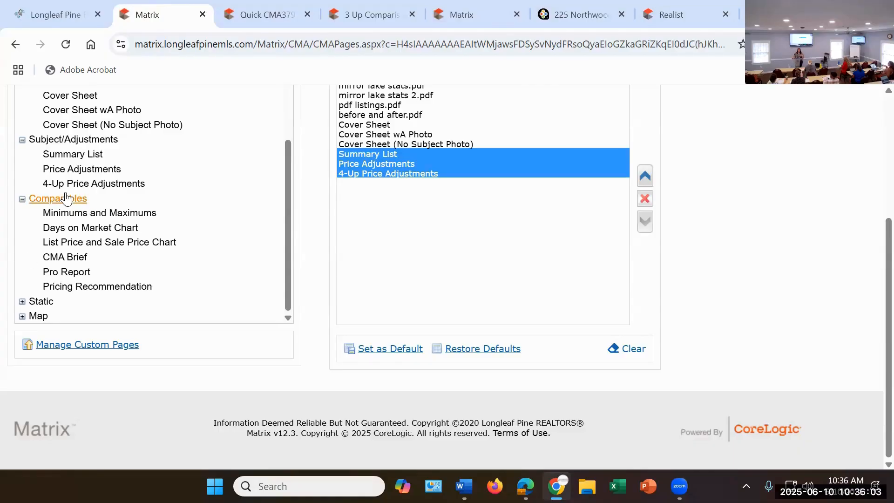
{"action": "left_click", "coordinate": [274, 210]}
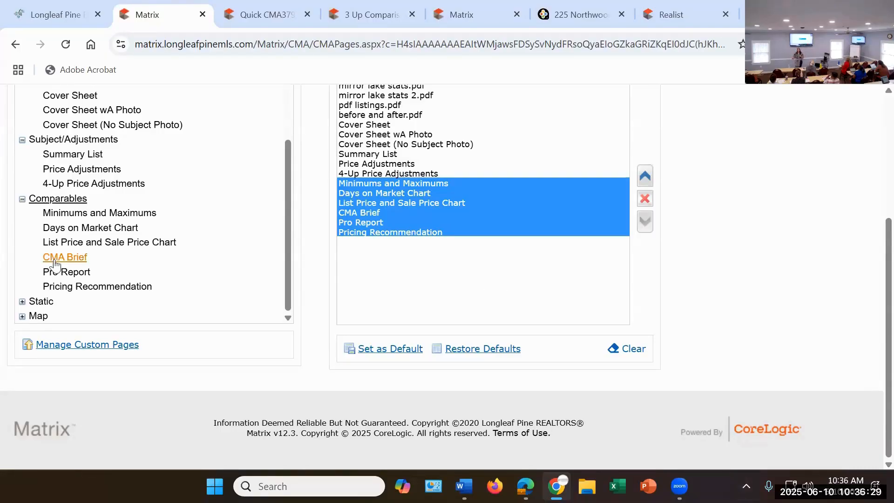
Step: Add all the Static pages and the CMA Map to the CMA's selected pages
{"action": "left_click", "coordinate": [77, 295]}
{"action": "scroll", "coordinate": [130, 269], "scroll_direction": "down", "scroll_amount": 3}
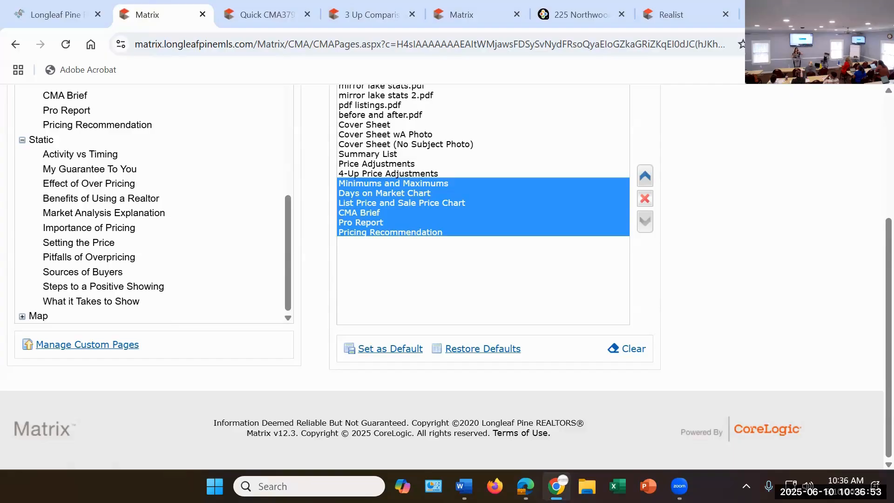
{"action": "left_click", "coordinate": [41, 141]}
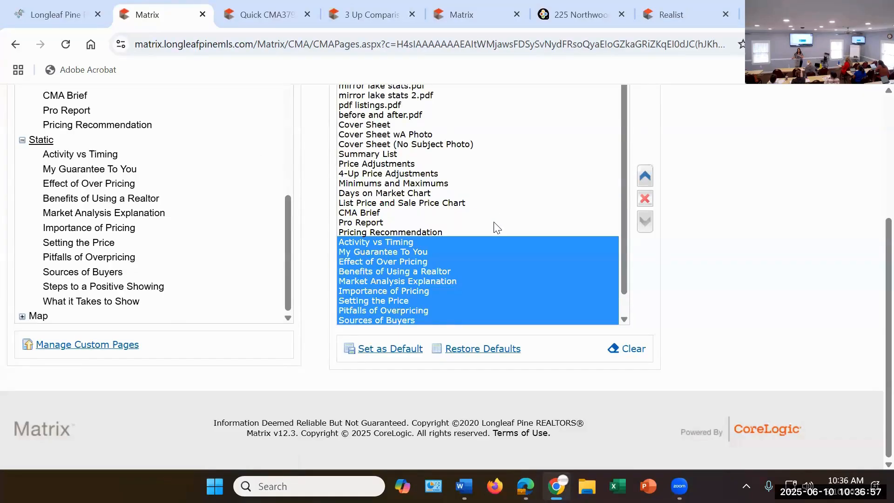
{"action": "scroll", "coordinate": [495, 225], "scroll_direction": "down", "scroll_amount": 1}
{"action": "left_click", "coordinate": [34, 316]}
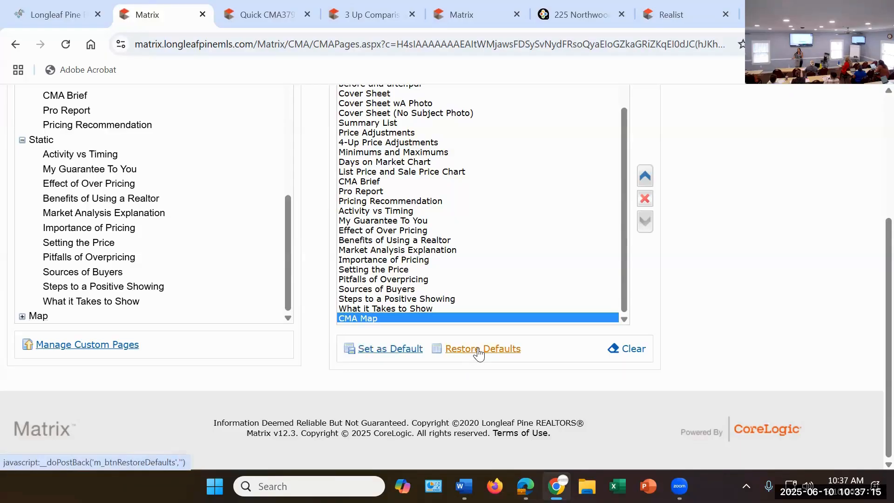
Step: Restore the CMA's default page selection and add all the custom pages, cover sheets and Subject/Adjustments pages to it
{"action": "left_click", "coordinate": [479, 354]}
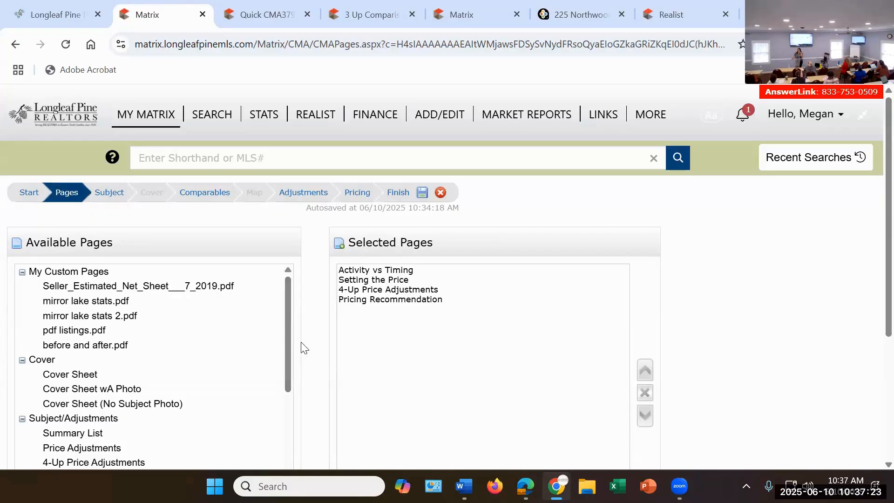
{"action": "scroll", "coordinate": [320, 333], "scroll_direction": "down", "scroll_amount": 2}
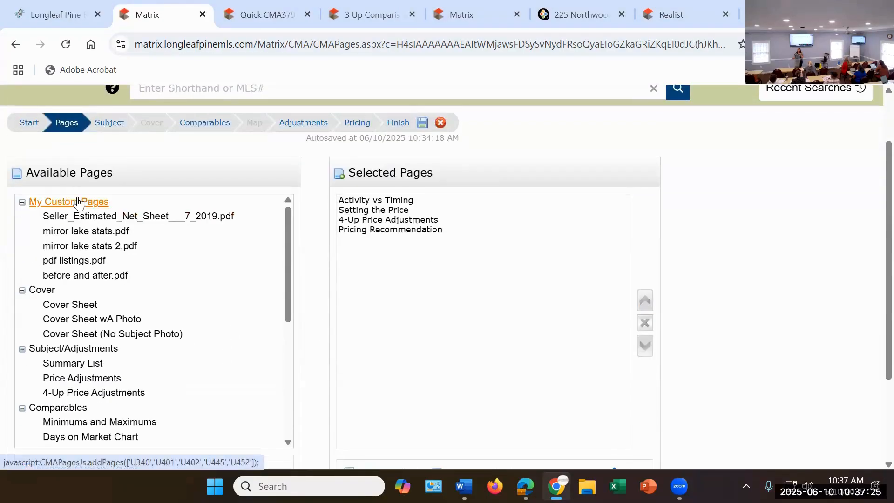
{"action": "left_click", "coordinate": [69, 201]}
{"action": "left_click", "coordinate": [40, 290]}
{"action": "left_click", "coordinate": [68, 349]}
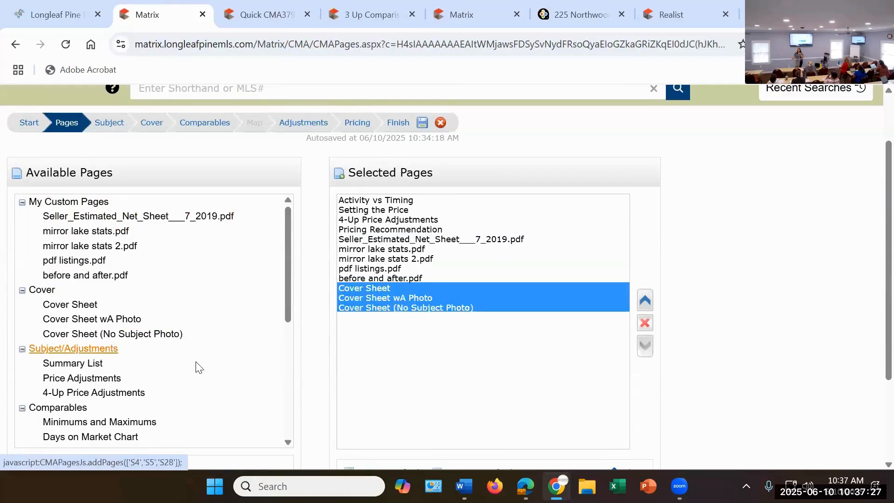
Step: Add all the Comparables and Static pages to the CMA's selected pages and look through the resulting list
{"action": "scroll", "coordinate": [167, 337], "scroll_direction": "down", "scroll_amount": 3}
{"action": "left_click", "coordinate": [58, 269]}
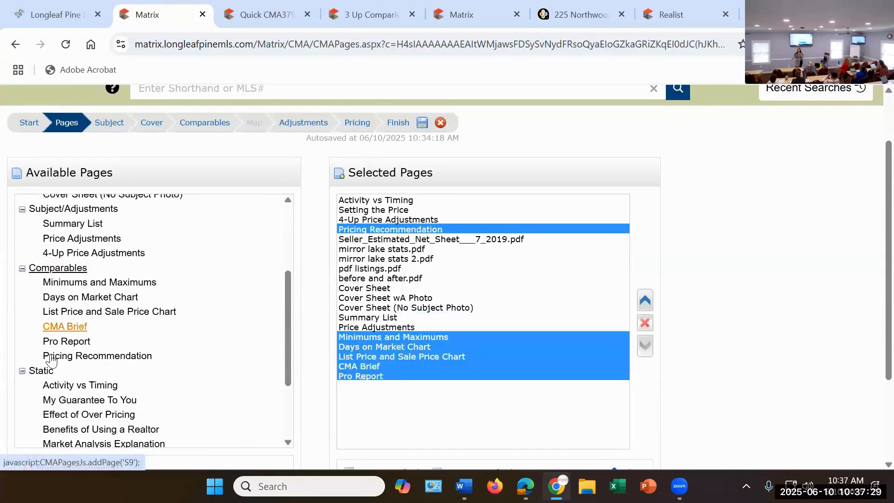
{"action": "left_click", "coordinate": [41, 371]}
{"action": "scroll", "coordinate": [451, 330], "scroll_direction": "down", "scroll_amount": 5}
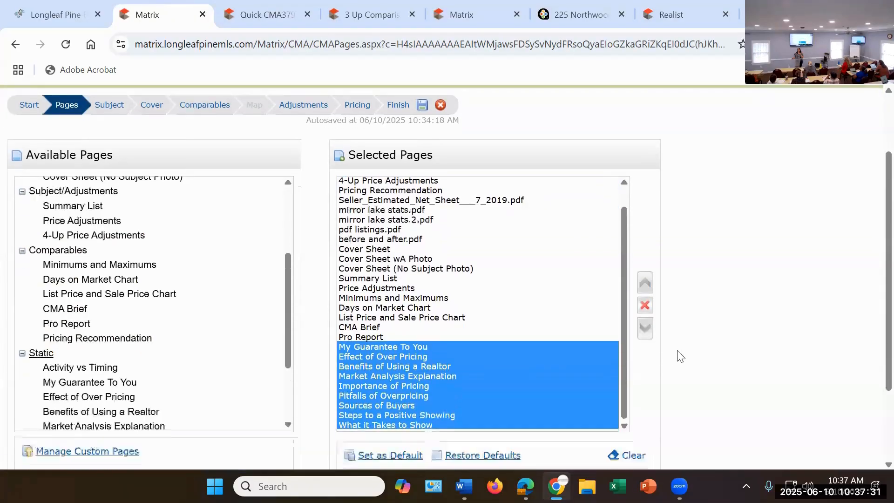
{"action": "scroll", "coordinate": [432, 322], "scroll_direction": "up", "scroll_amount": 5}
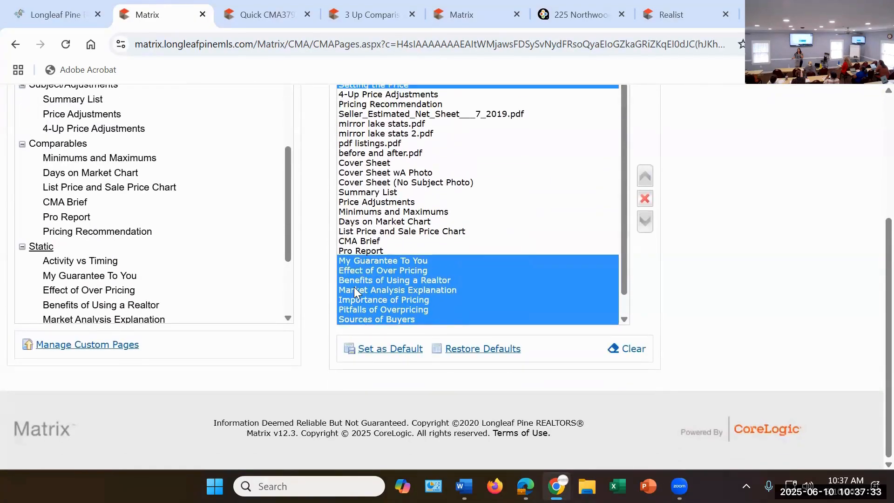
{"action": "scroll", "coordinate": [410, 326], "scroll_direction": "down", "scroll_amount": 4}
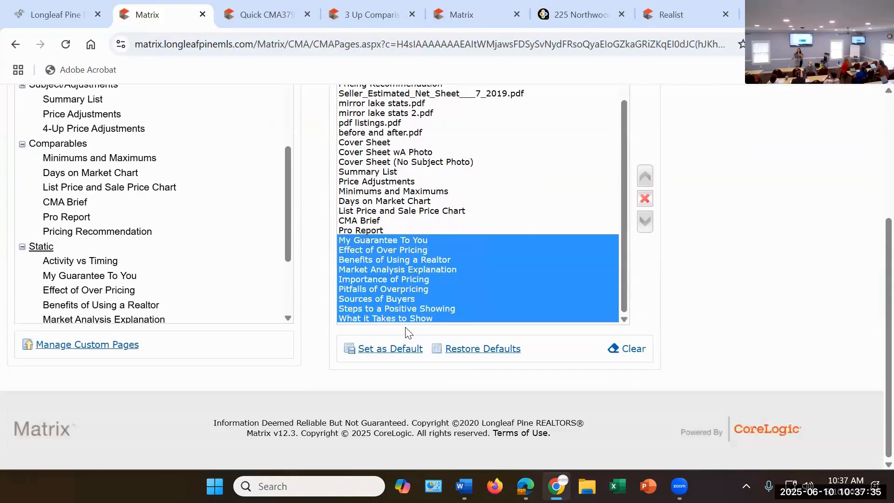
{"action": "left_click", "coordinate": [390, 154]}
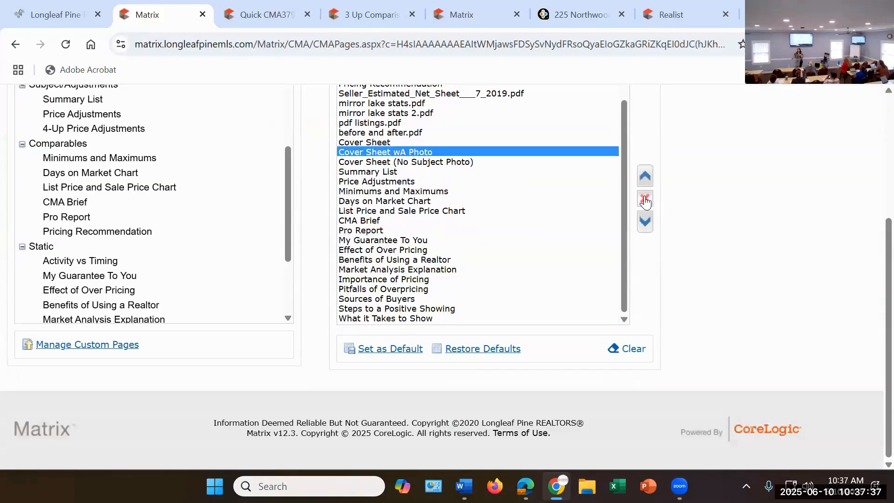
{"action": "left_click", "coordinate": [382, 202]}
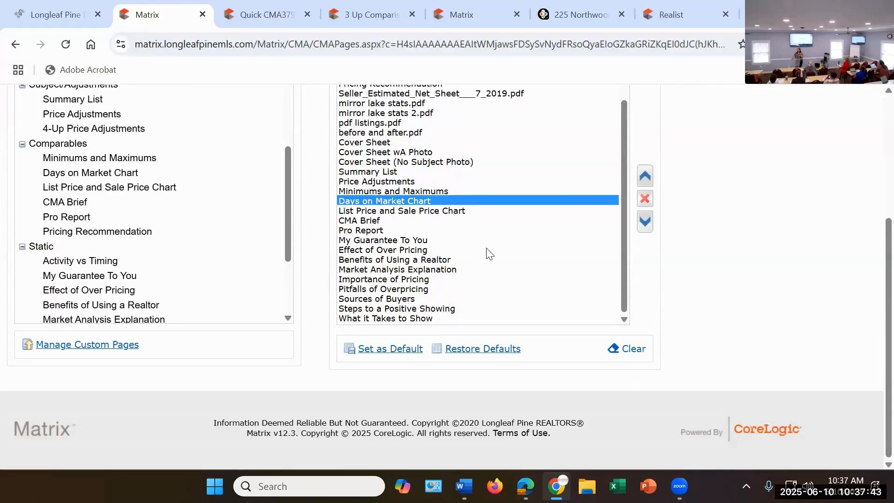
Step: Go to the CMA's subject property stage and choose to fill in the property fields manually
{"action": "scroll", "coordinate": [485, 252], "scroll_direction": "up", "scroll_amount": 6}
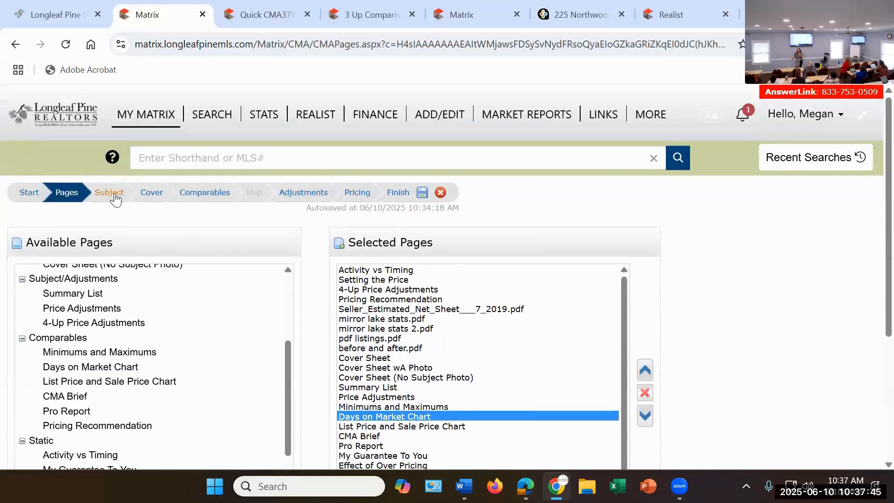
{"action": "left_click", "coordinate": [117, 192]}
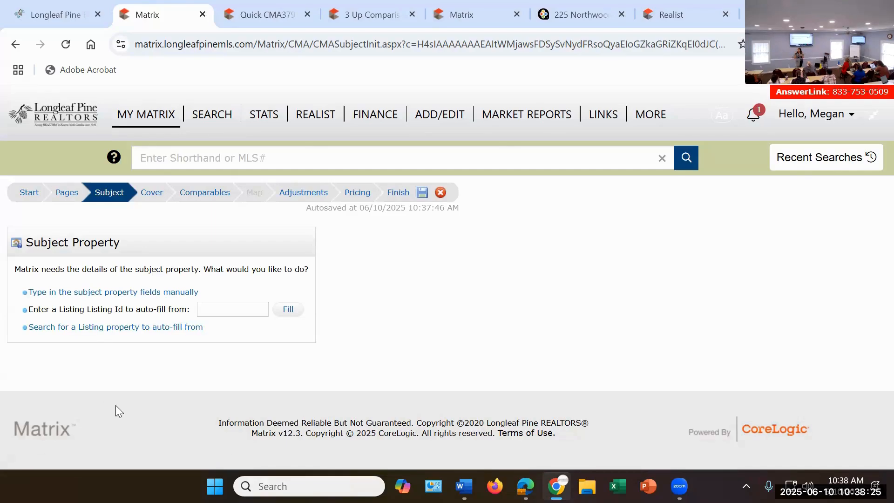
{"action": "left_click", "coordinate": [79, 294]}
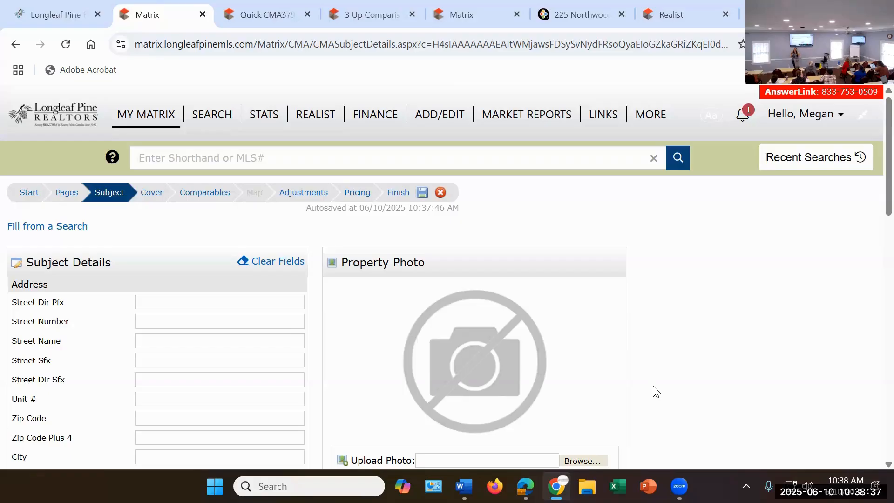
Step: Set the subject property's total beds to 3 and its garage spaces to 1
{"action": "scroll", "coordinate": [202, 259], "scroll_direction": "down", "scroll_amount": 5}
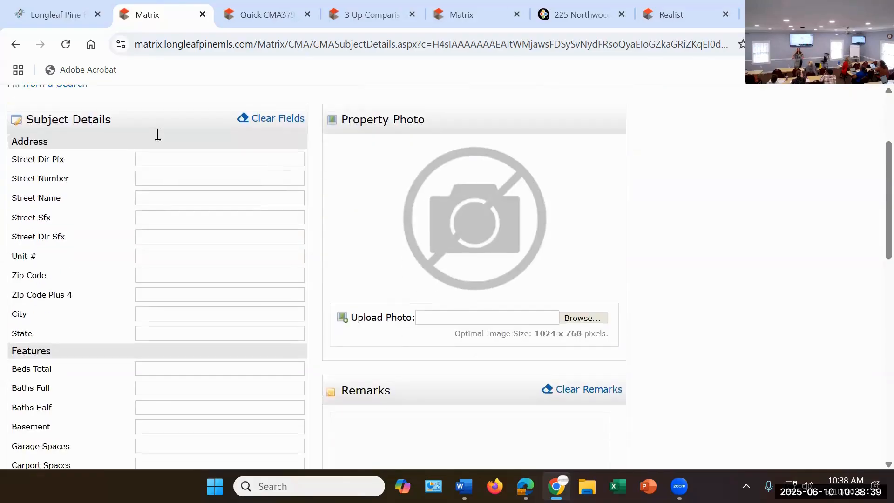
{"action": "scroll", "coordinate": [195, 176], "scroll_direction": "down", "scroll_amount": 3}
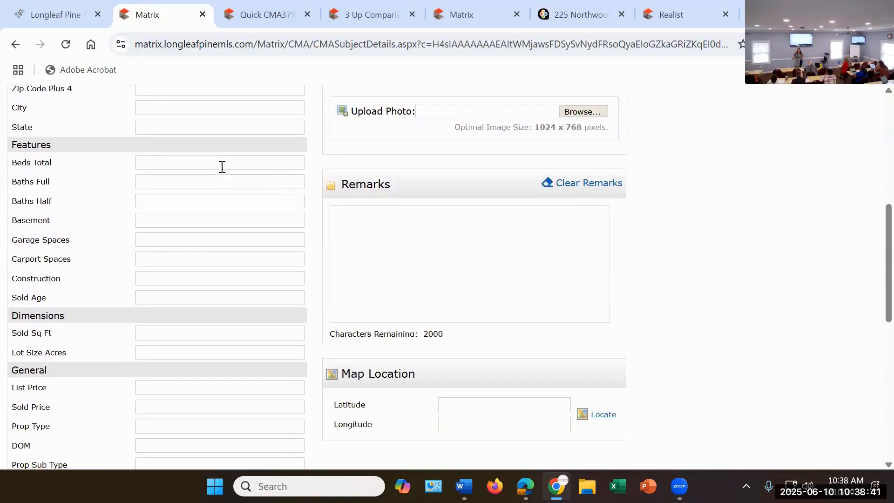
{"action": "left_click", "coordinate": [223, 168]}
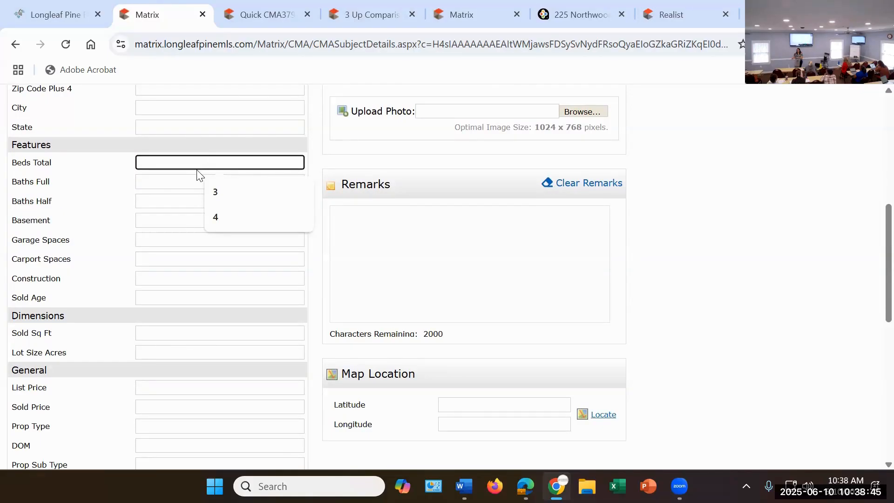
{"action": "type", "text": "3"}
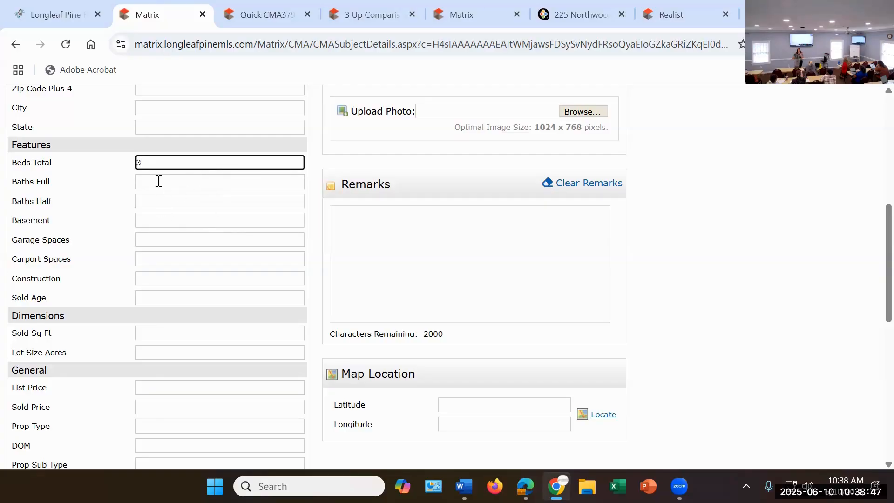
{"action": "left_click", "coordinate": [160, 181]}
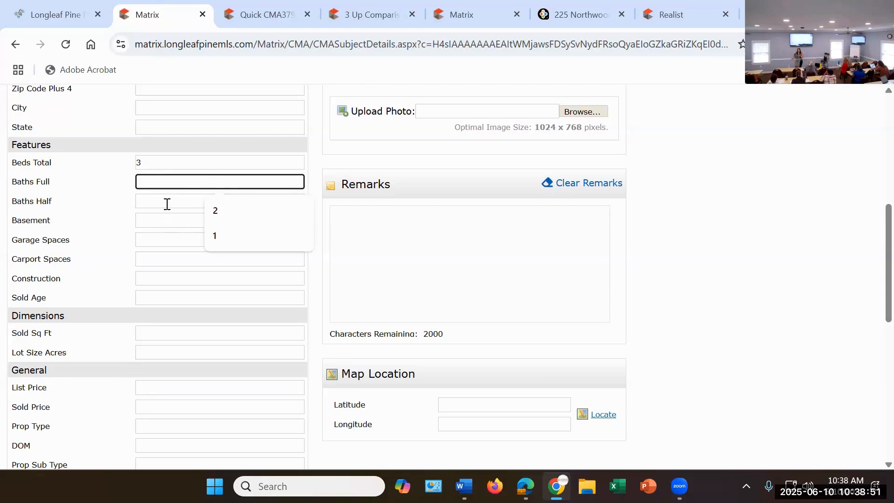
{"action": "left_click", "coordinate": [167, 203]}
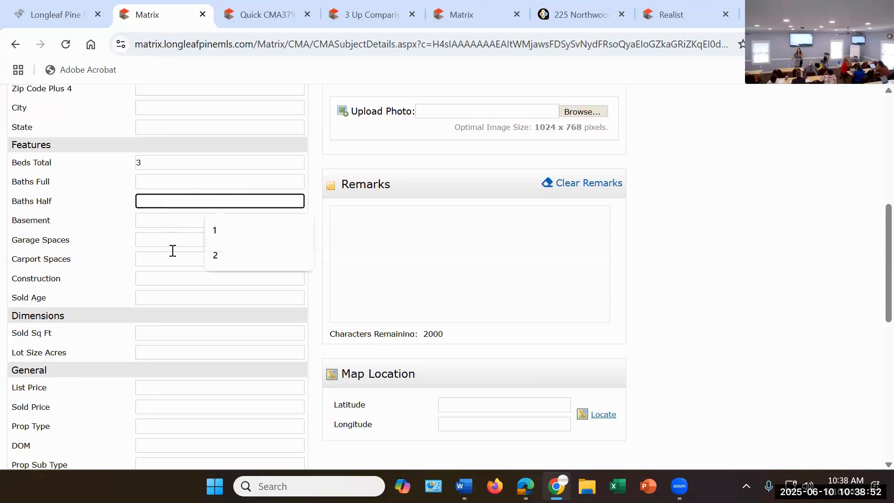
{"action": "left_click", "coordinate": [149, 242]}
{"action": "type", "text": "1"}
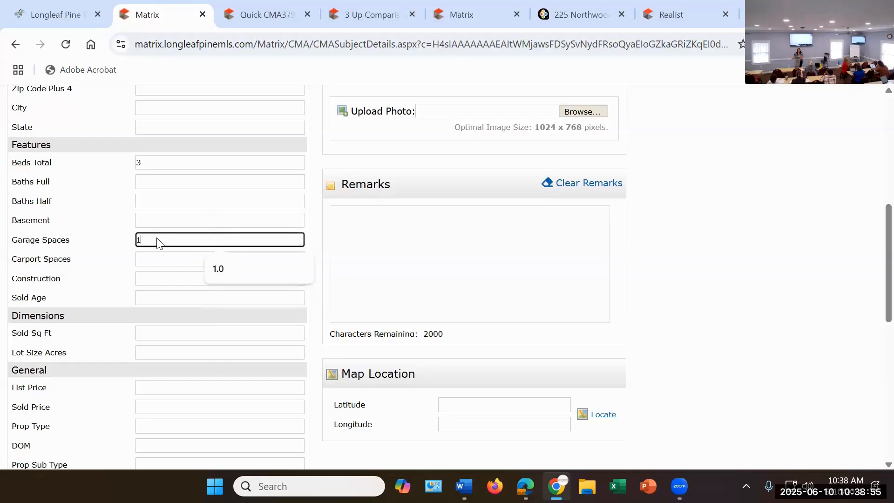
Step: Set the subject property's year built to 2001
{"action": "scroll", "coordinate": [148, 238], "scroll_direction": "down", "scroll_amount": 3}
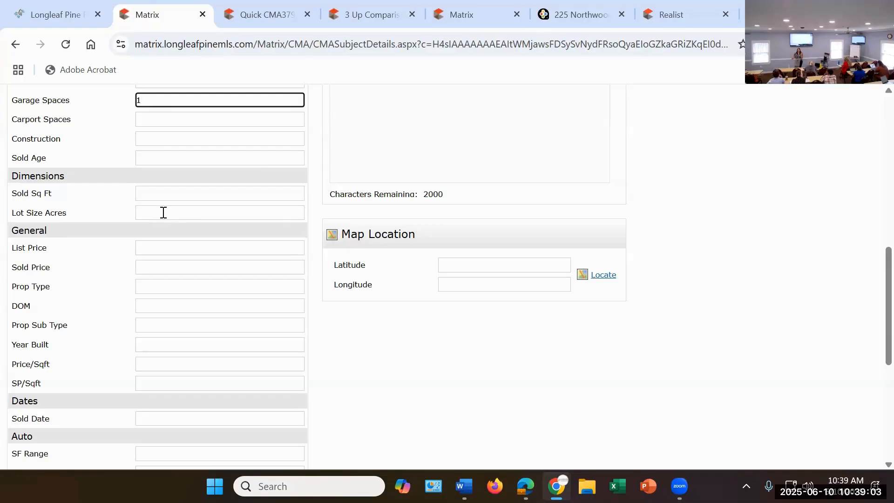
{"action": "scroll", "coordinate": [163, 215], "scroll_direction": "down", "scroll_amount": 2}
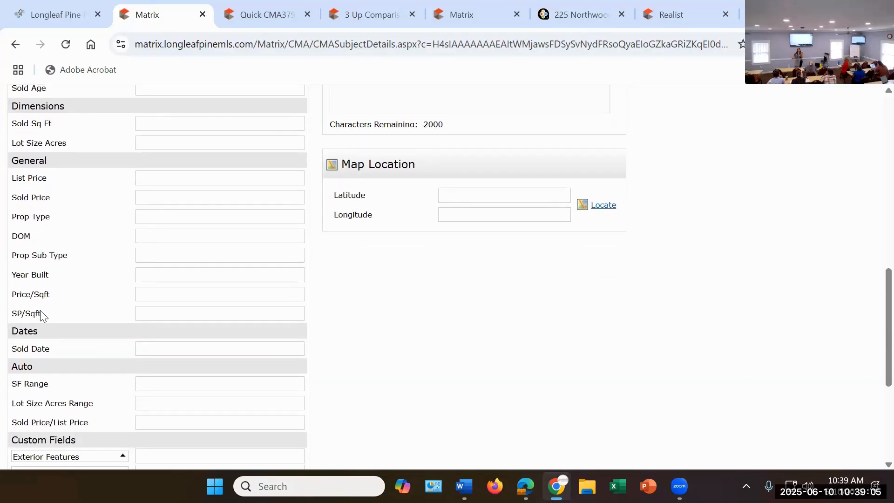
{"action": "left_click", "coordinate": [181, 270]}
{"action": "type", "text": "2"}
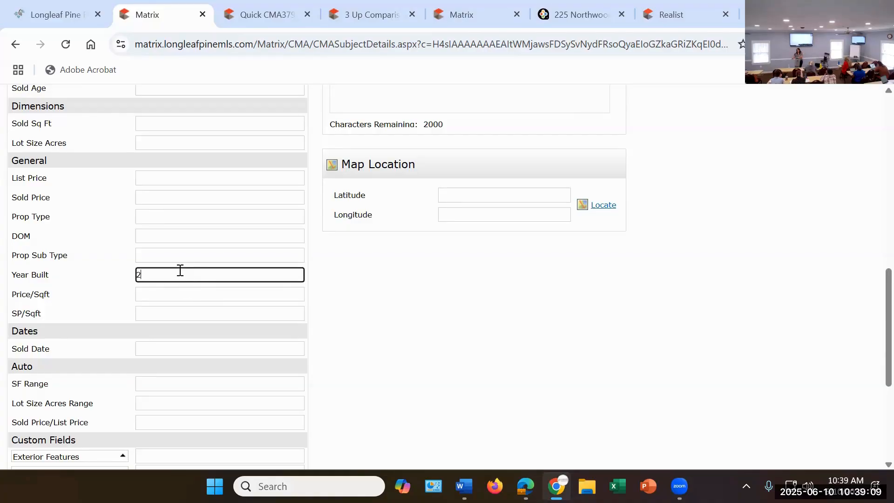
{"action": "type", "text": "001"}
Step: Examine the whole subject details form, from the address fields through the map location down to the custom fields
{"action": "scroll", "coordinate": [332, 293], "scroll_direction": "down", "scroll_amount": 3}
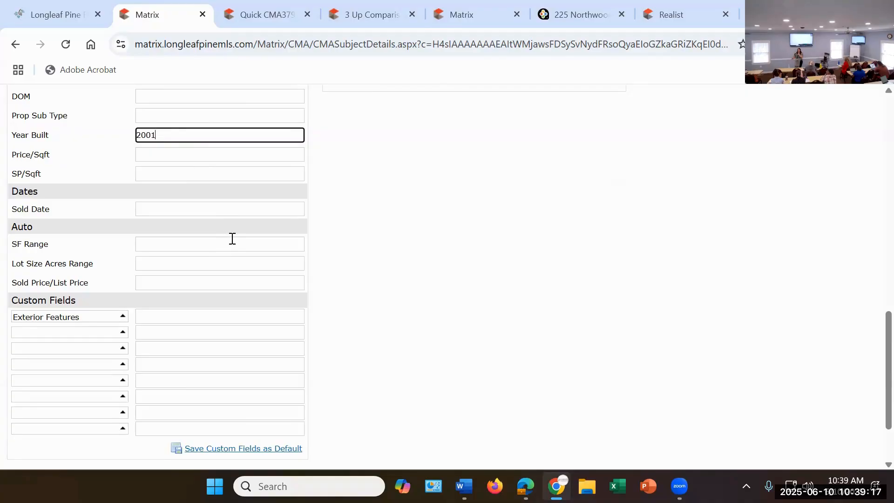
{"action": "scroll", "coordinate": [238, 235], "scroll_direction": "down", "scroll_amount": 3}
{"action": "scroll", "coordinate": [249, 231], "scroll_direction": "up", "scroll_amount": 6}
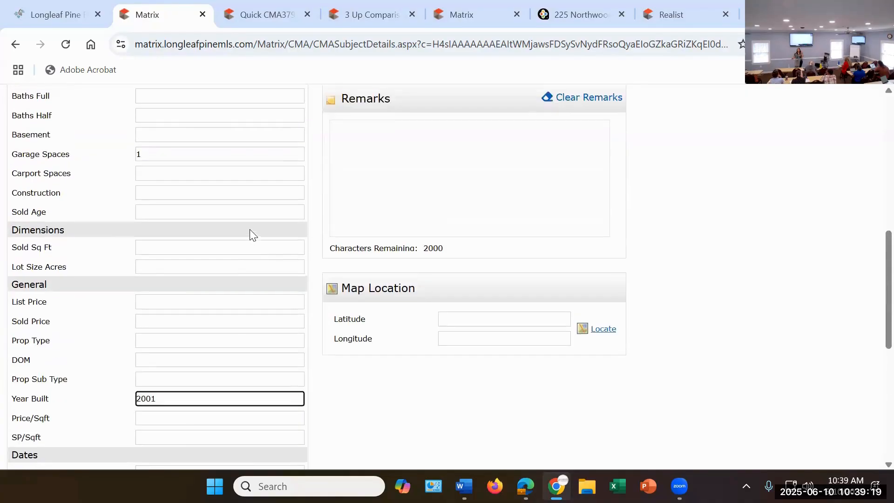
{"action": "scroll", "coordinate": [250, 233], "scroll_direction": "up", "scroll_amount": 5}
{"action": "scroll", "coordinate": [259, 218], "scroll_direction": "up", "scroll_amount": 3}
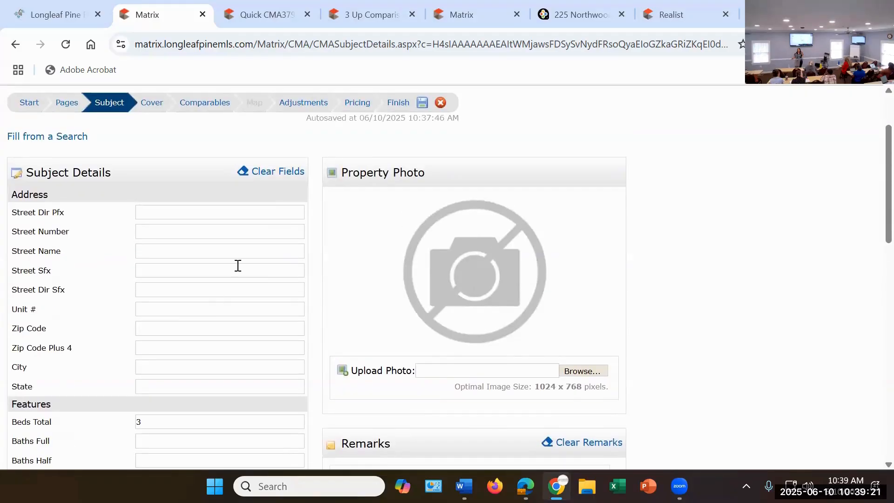
{"action": "scroll", "coordinate": [285, 265], "scroll_direction": "down", "scroll_amount": 9}
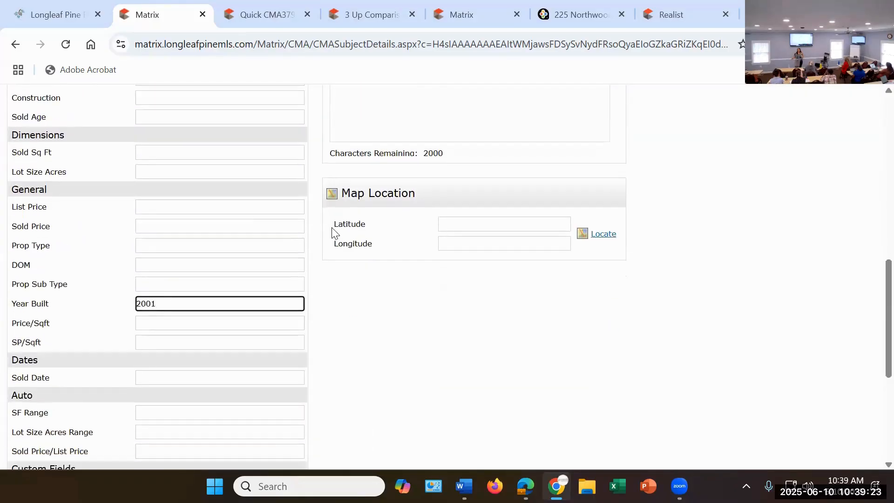
{"action": "scroll", "coordinate": [332, 231], "scroll_direction": "down", "scroll_amount": 4}
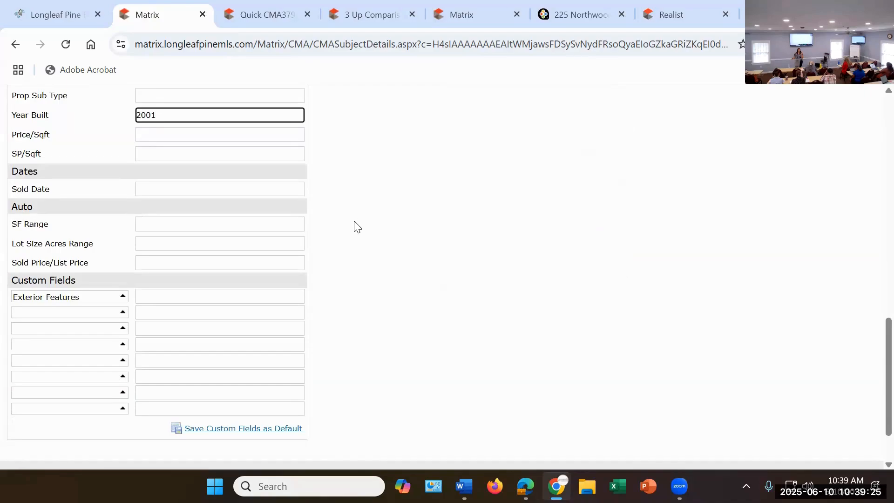
{"action": "scroll", "coordinate": [368, 221], "scroll_direction": "down", "scroll_amount": 2}
{"action": "left_click", "coordinate": [52, 243]}
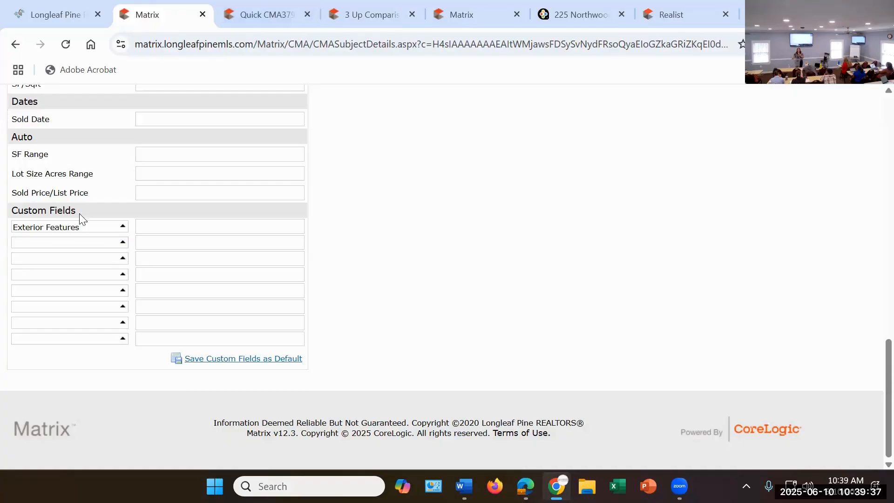
Step: Relabel the Exterior Features custom field as "screen porch" and set the subject property's value for it to 0
{"action": "left_click", "coordinate": [89, 230]}
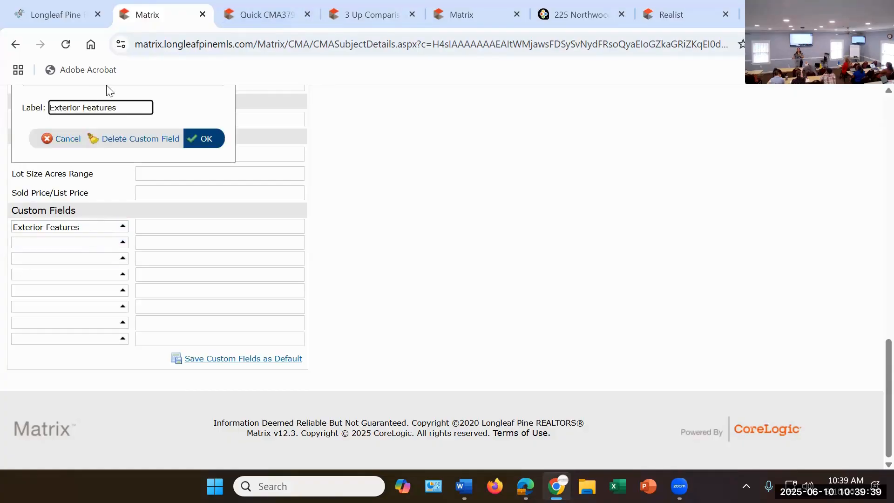
{"action": "left_click_drag", "start_coordinate": [134, 107], "coordinate": [20, 135]}
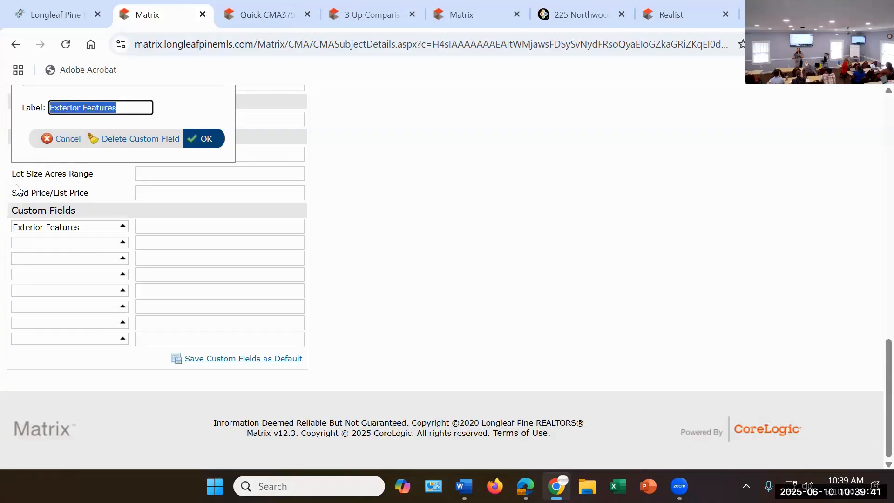
{"action": "scroll", "coordinate": [16, 189], "scroll_direction": "up", "scroll_amount": 3}
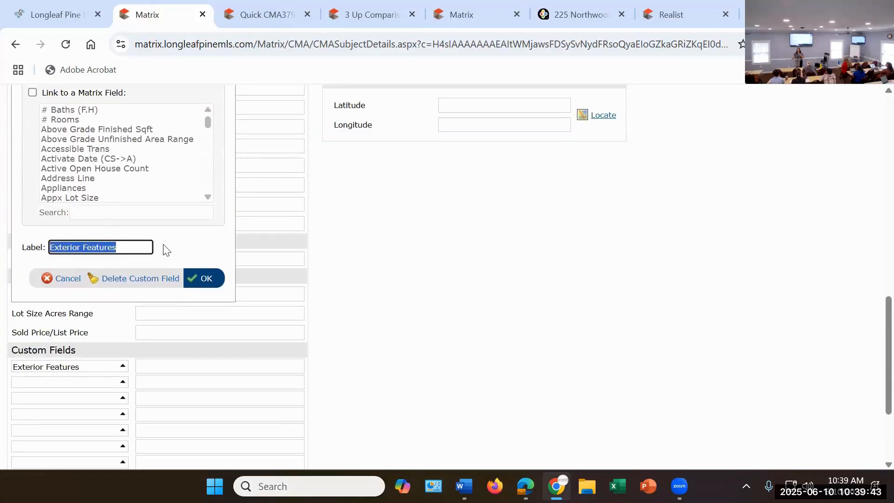
{"action": "key", "text": "BackSpace"}
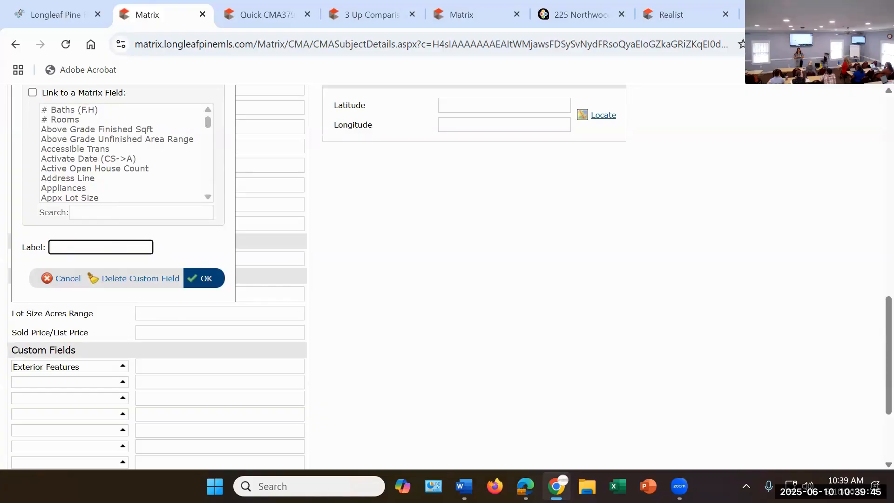
{"action": "type", "text": "screen porch"}
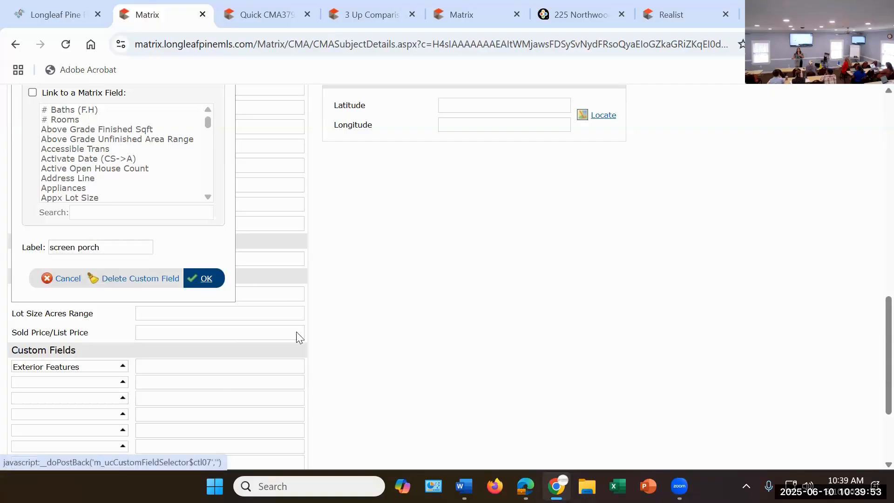
{"action": "left_click", "coordinate": [205, 278]}
{"action": "left_click", "coordinate": [270, 367]}
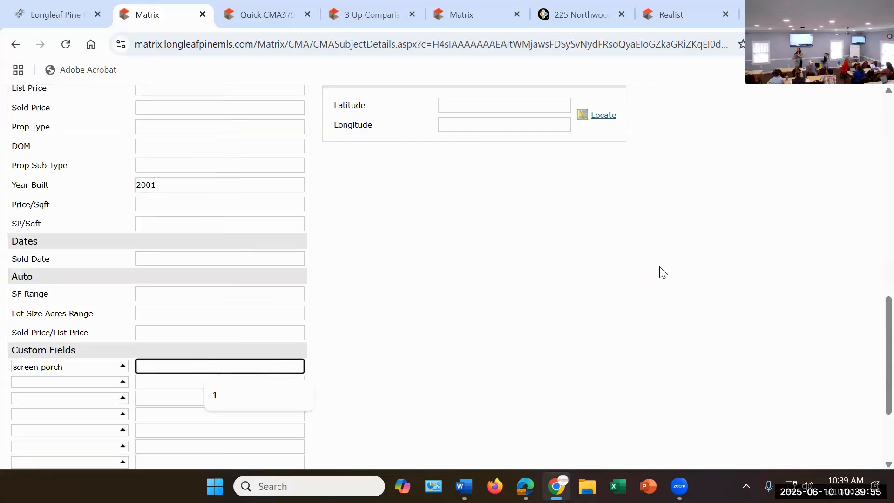
{"action": "type", "text": "0"}
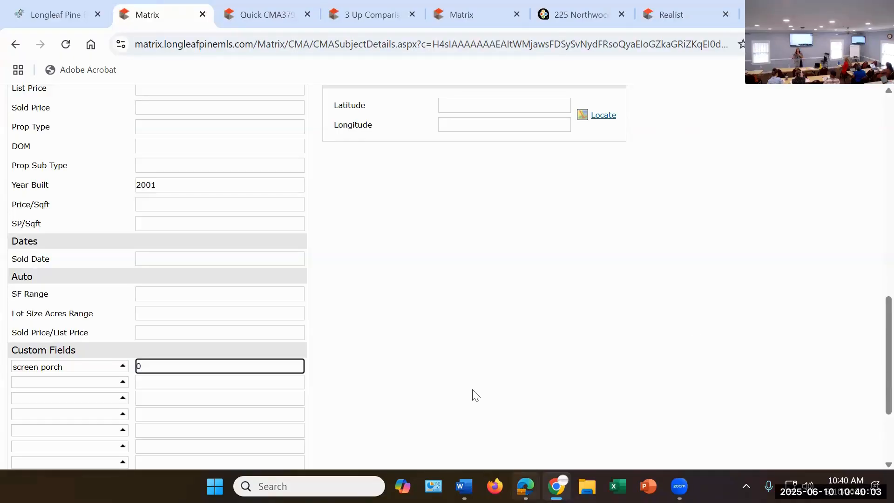
Step: Add a second custom field labelled "covered front porch" and set its value to 0
{"action": "left_click", "coordinate": [69, 384]}
{"action": "left_click", "coordinate": [73, 366]}
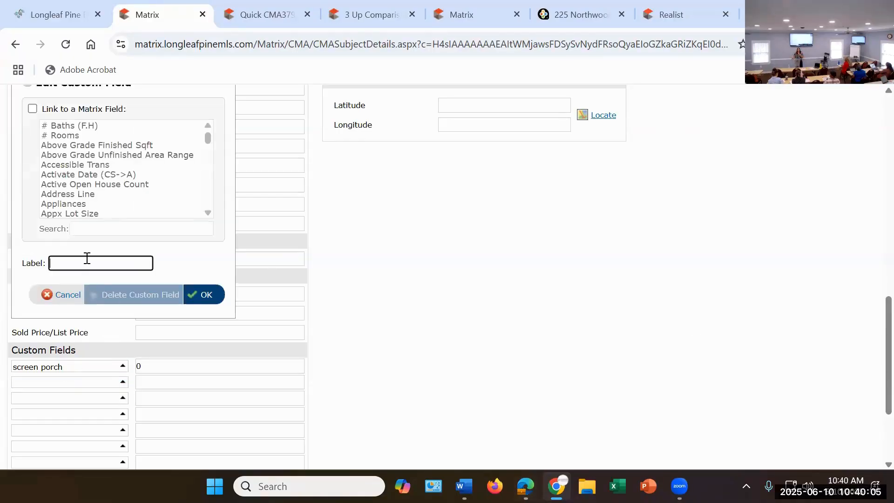
{"action": "type", "text": "covered front porch"}
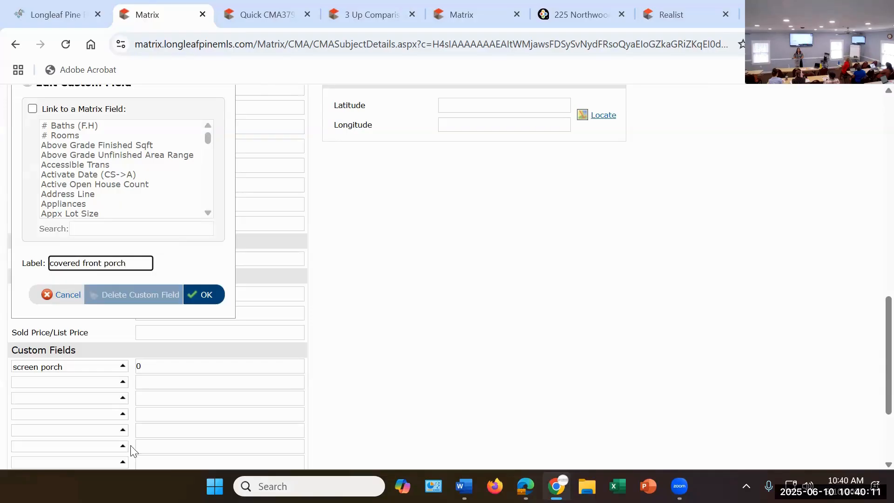
{"action": "left_click", "coordinate": [201, 303]}
{"action": "left_click", "coordinate": [187, 388]}
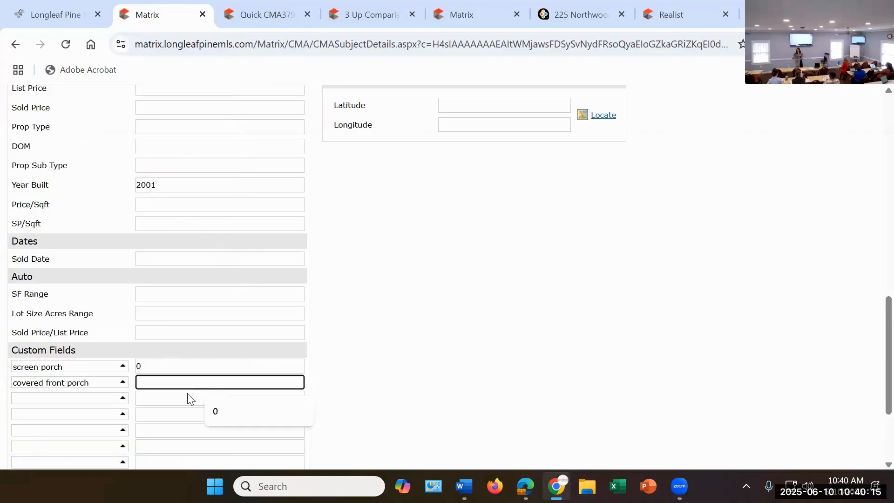
{"action": "type", "text": "0"}
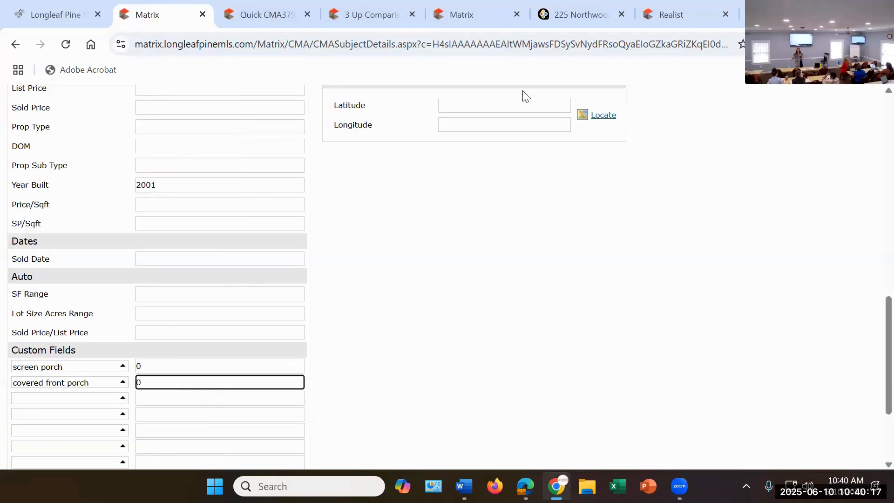
{"action": "left_click", "coordinate": [407, 295]}
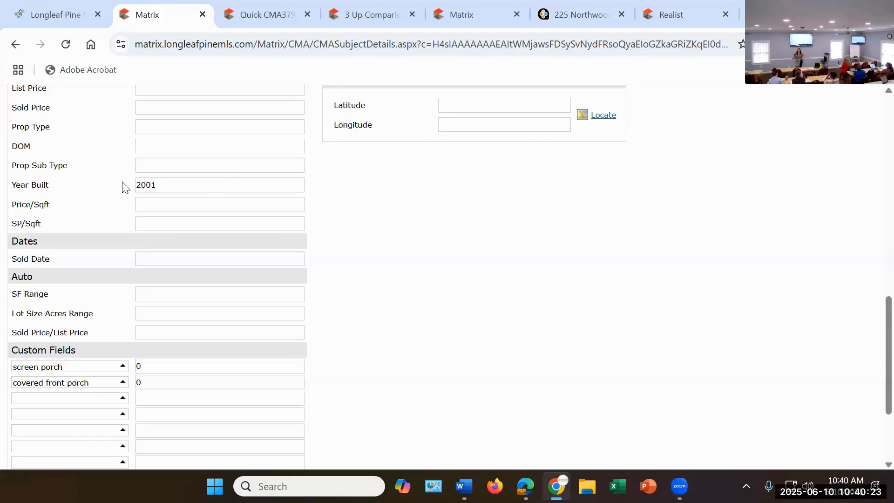
Step: Add a third custom field labelled "condition" and set its value to 1
{"action": "scroll", "coordinate": [122, 186], "scroll_direction": "down", "scroll_amount": 1}
{"action": "left_click", "coordinate": [90, 332]}
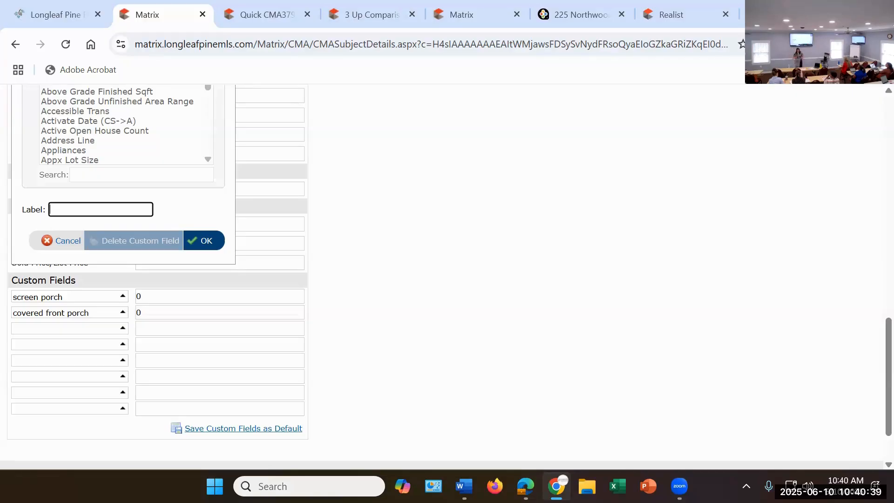
{"action": "type", "text": "condition"}
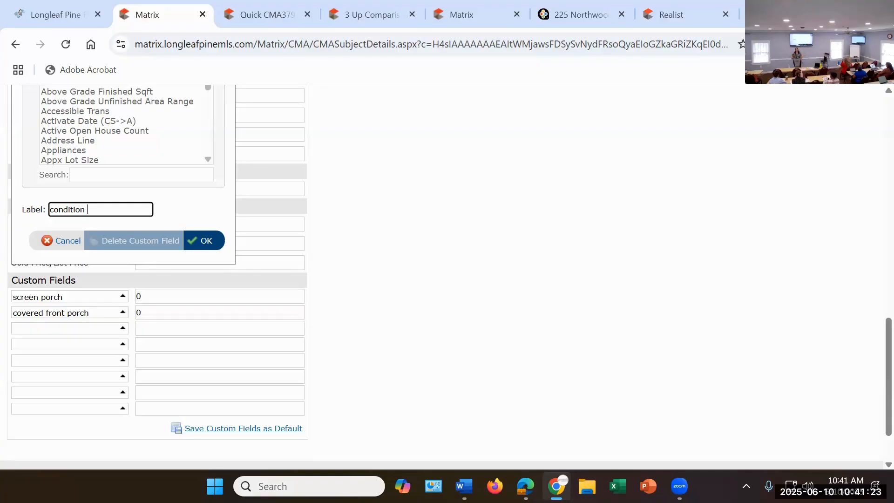
{"action": "left_click", "coordinate": [213, 240]}
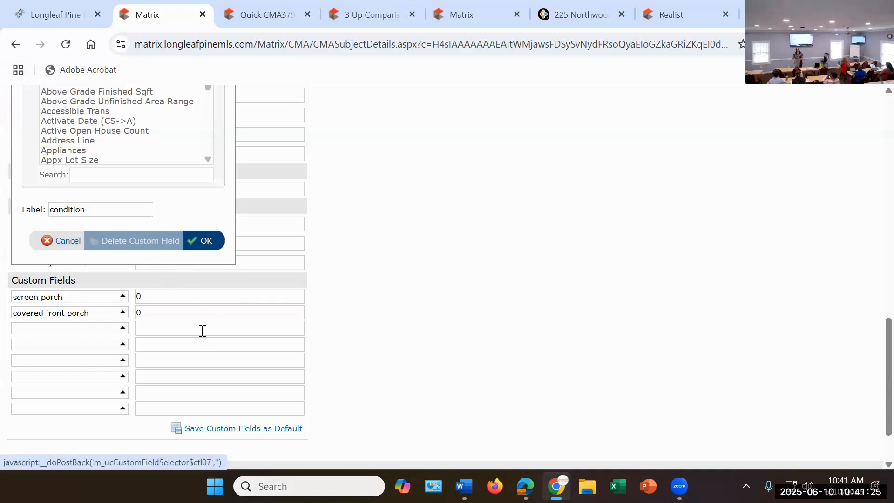
{"action": "left_click", "coordinate": [173, 327]}
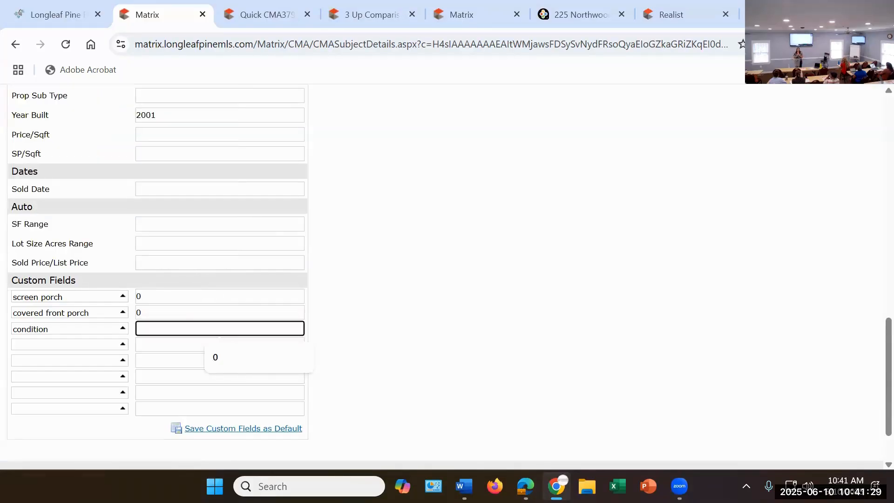
{"action": "type", "text": "0"}
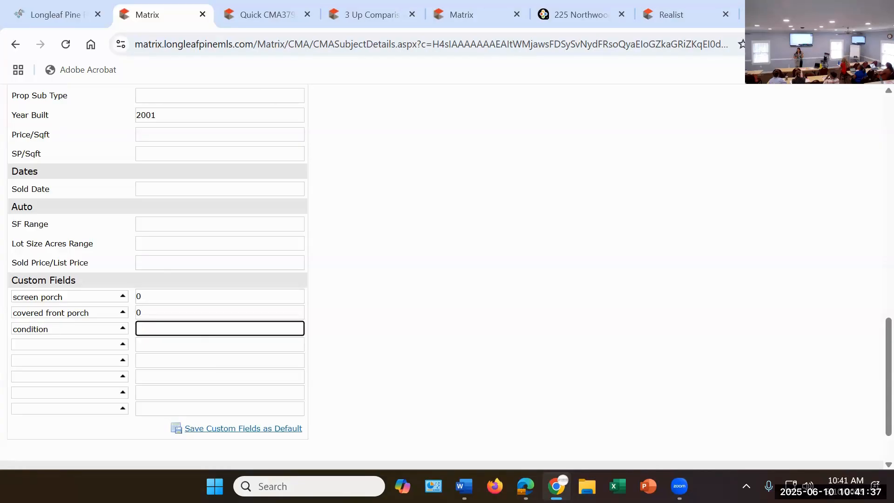
{"action": "type", "text": "1"}
Step: Add a fourth custom field labelled "new roof hvac" and set its value to 0
{"action": "left_click", "coordinate": [75, 348]}
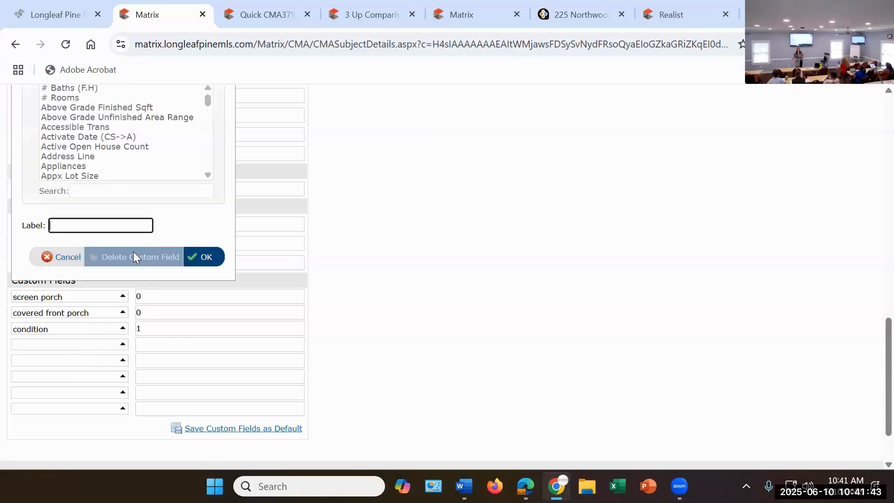
{"action": "type", "text": "new roof hvac"}
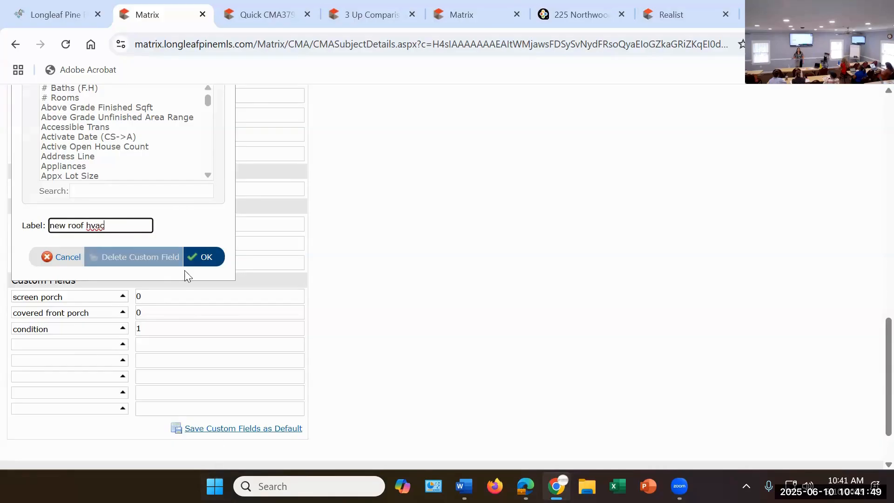
{"action": "left_click", "coordinate": [205, 258]}
{"action": "left_click", "coordinate": [215, 345]}
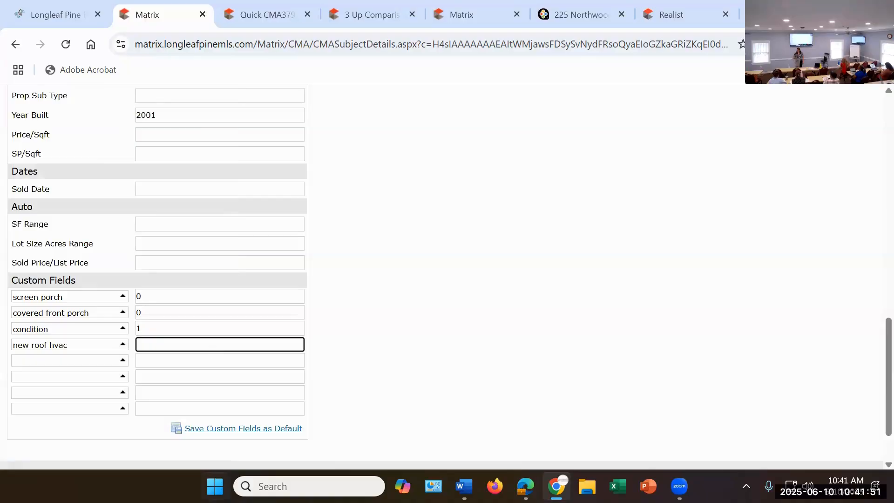
{"action": "type", "text": "0"}
Step: Add a fifth custom field labelled "pool" and set its value to 1
{"action": "left_click", "coordinate": [54, 366]}
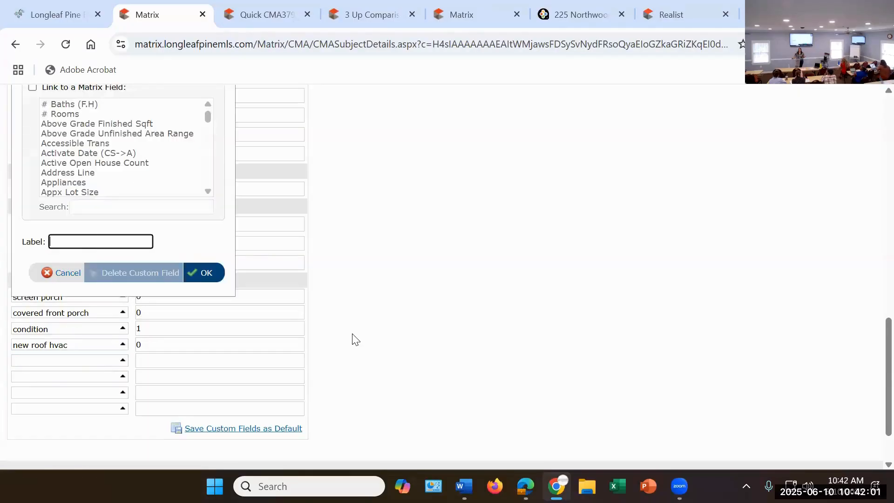
{"action": "mouse_move", "coordinate": [680, 486]}
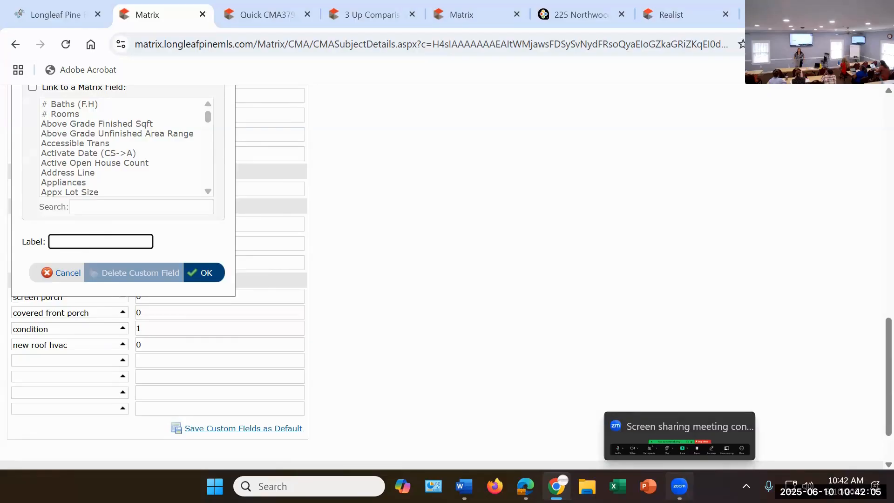
{"action": "type", "text": "pool"}
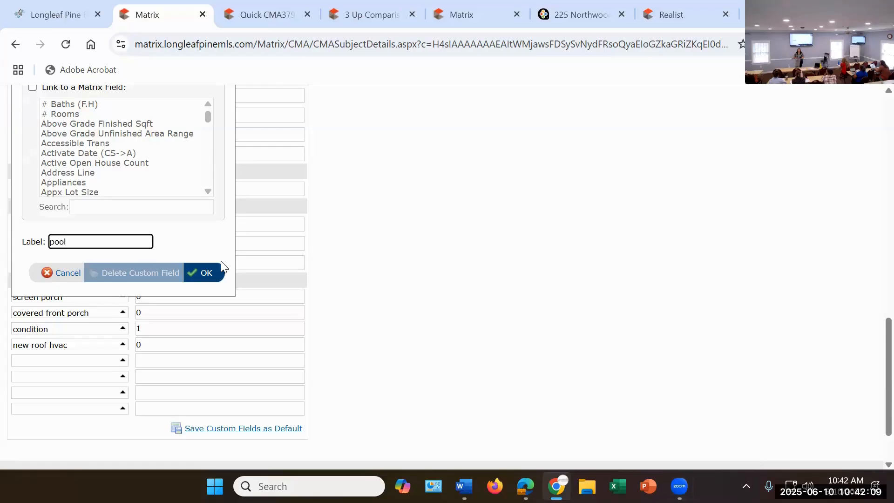
{"action": "left_click", "coordinate": [208, 274]}
{"action": "left_click", "coordinate": [166, 362]}
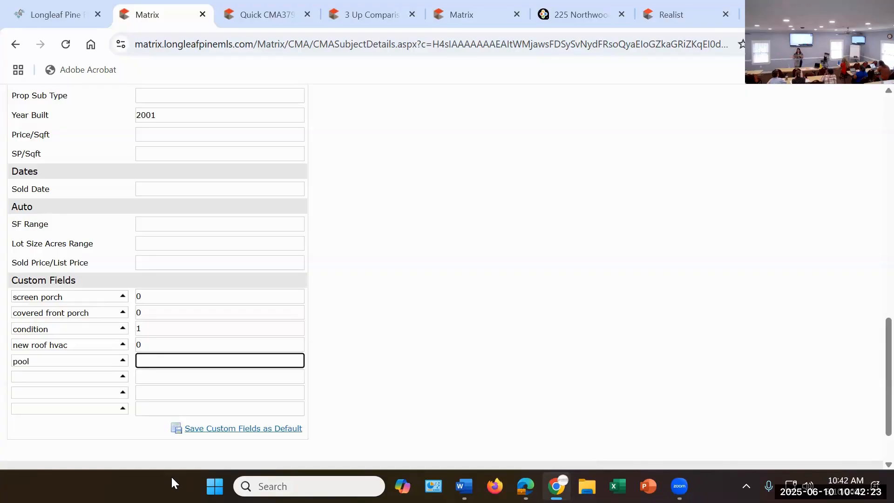
{"action": "type", "text": "1"}
{"action": "left_click", "coordinate": [389, 196]}
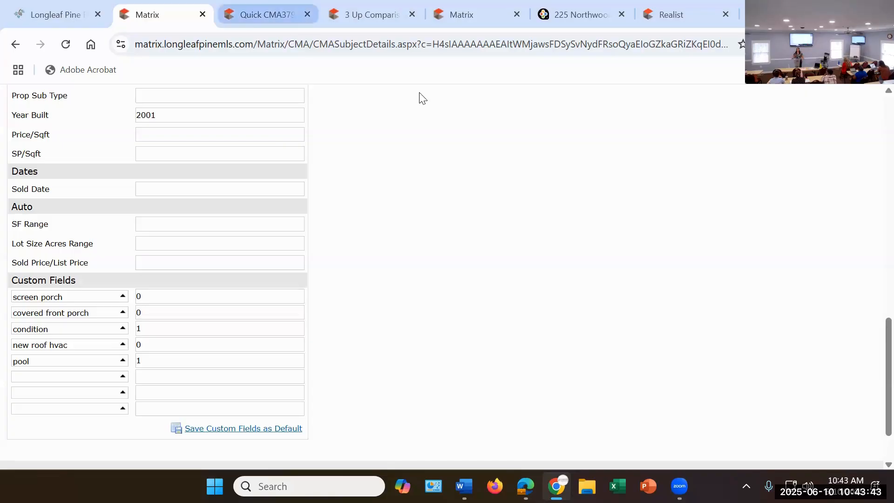
Step: Go to the CMA's cover stage and examine its cover photo, contact information and agent information sections
{"action": "scroll", "coordinate": [551, 307], "scroll_direction": "up", "scroll_amount": 6}
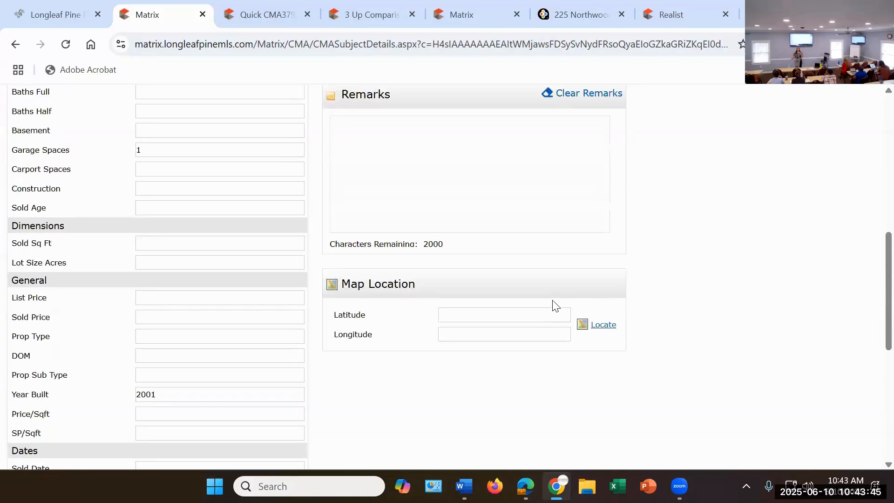
{"action": "scroll", "coordinate": [562, 295], "scroll_direction": "up", "scroll_amount": 10}
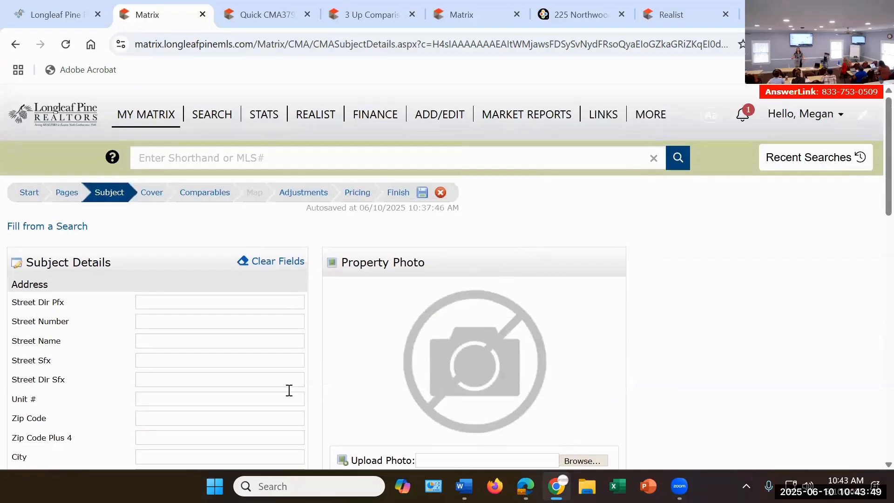
{"action": "left_click", "coordinate": [144, 193]}
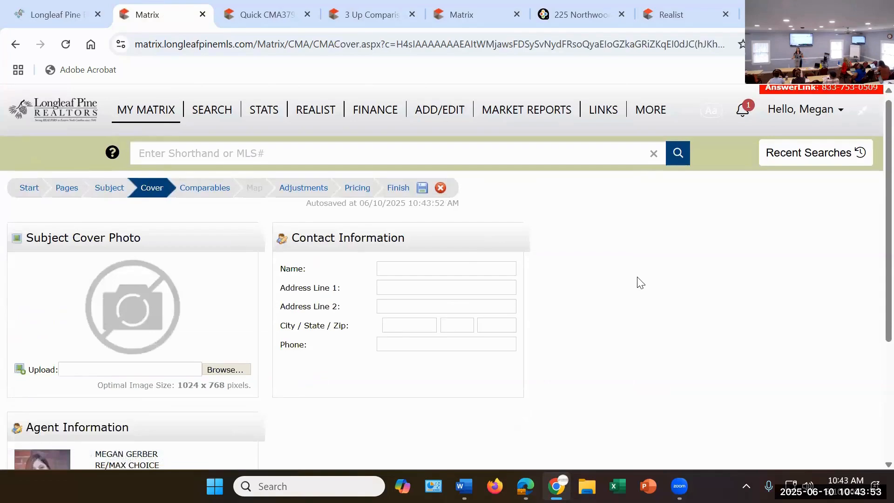
{"action": "scroll", "coordinate": [639, 281], "scroll_direction": "down", "scroll_amount": 3}
{"action": "scroll", "coordinate": [289, 318], "scroll_direction": "up", "scroll_amount": 1}
{"action": "scroll", "coordinate": [289, 318], "scroll_direction": "up", "scroll_amount": 2}
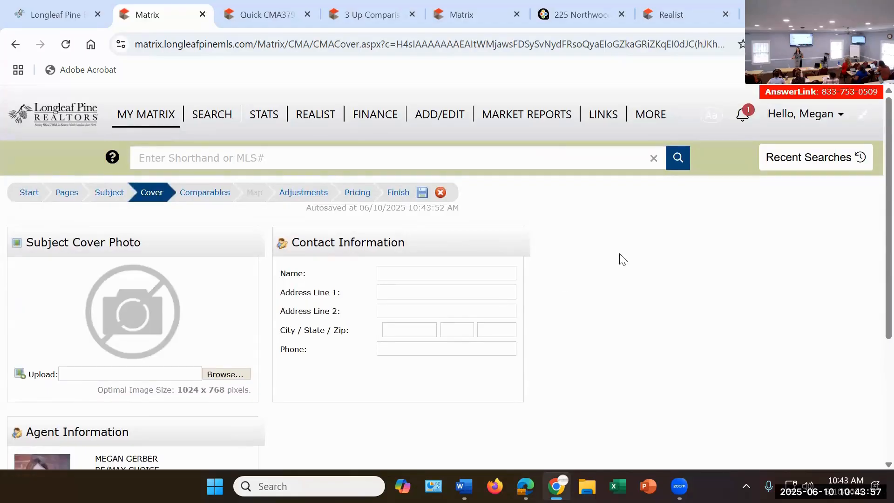
Step: Go to the CMA's comparables stage and open the search for adding more comparables from listings
{"action": "left_click", "coordinate": [196, 195]}
{"action": "scroll", "coordinate": [477, 321], "scroll_direction": "down", "scroll_amount": 1}
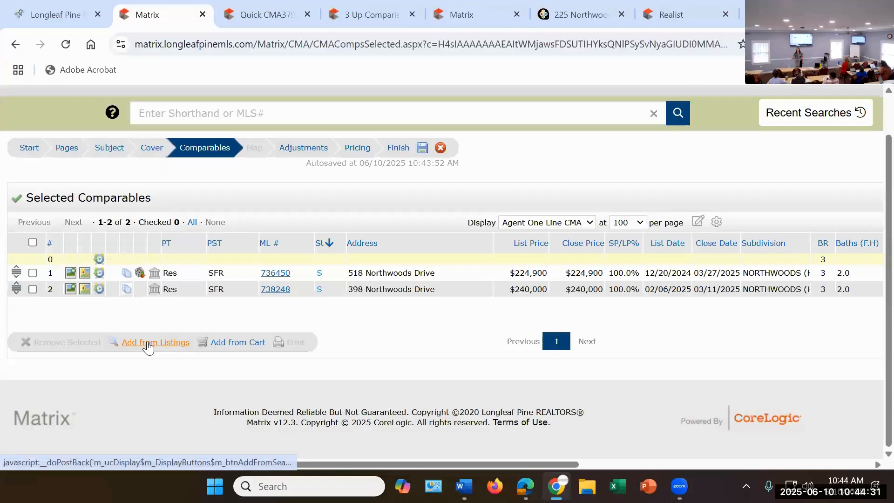
{"action": "left_click", "coordinate": [149, 344]}
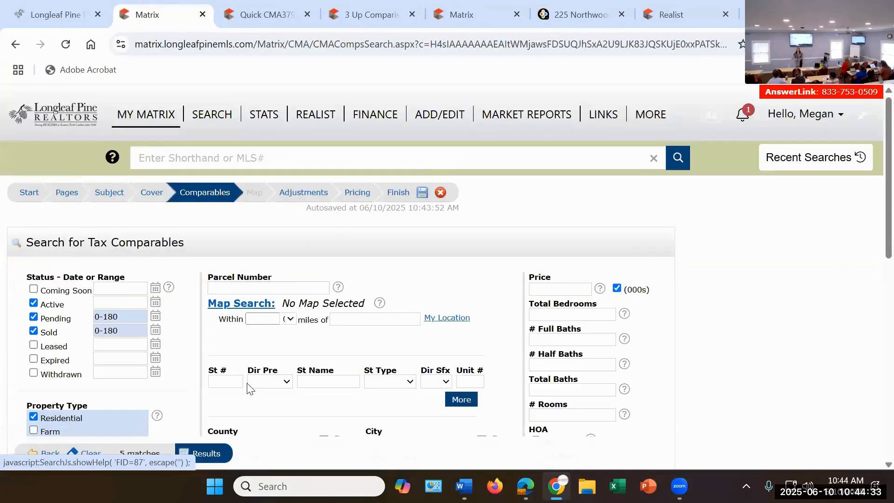
Step: Remove Northwoods (Hoke) from the subdivision criteria of the comparables search
{"action": "scroll", "coordinate": [286, 349], "scroll_direction": "down", "scroll_amount": 3}
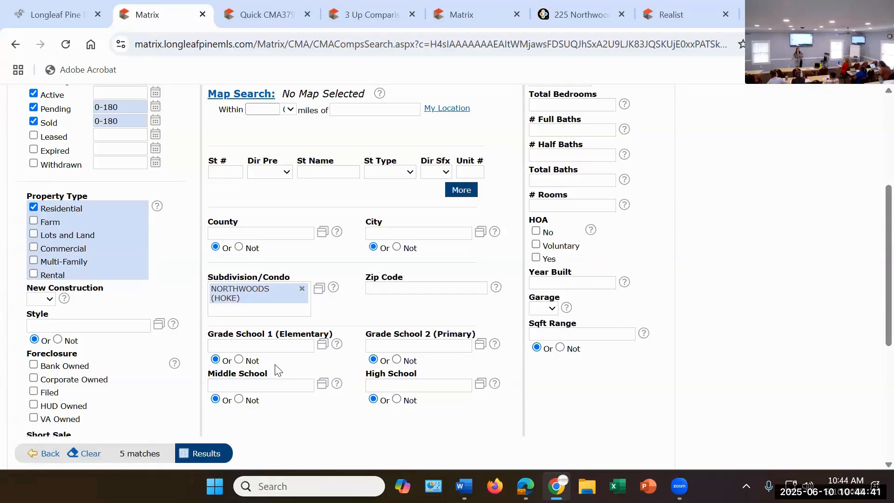
{"action": "left_click", "coordinate": [302, 289]}
{"action": "scroll", "coordinate": [280, 331], "scroll_direction": "down", "scroll_amount": 1}
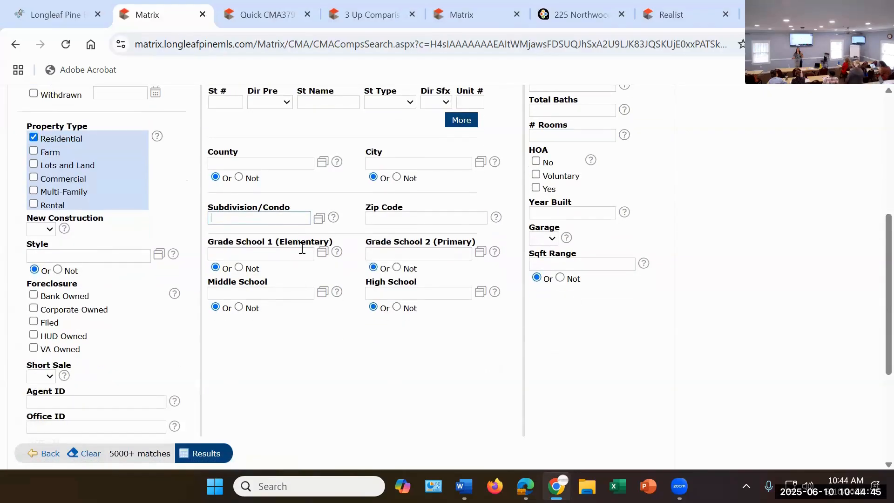
{"action": "left_click", "coordinate": [300, 255]}
{"action": "type", "text": "s"}
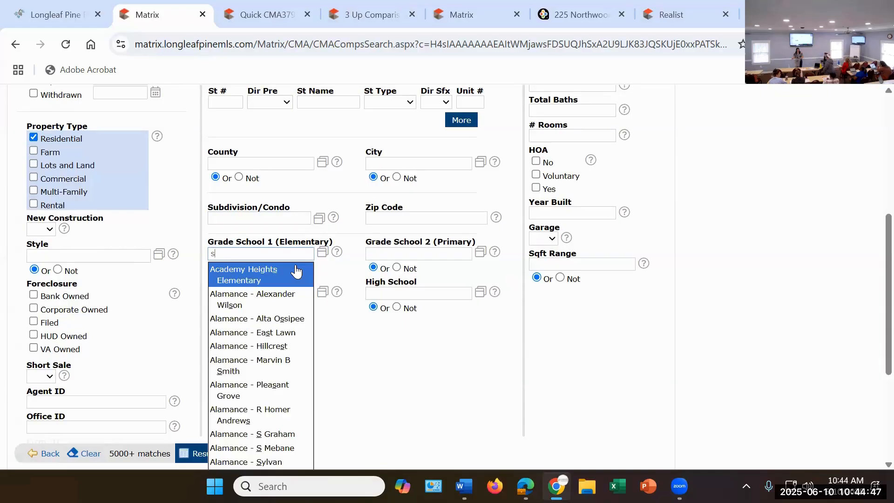
{"action": "type", "text": "curlo"}
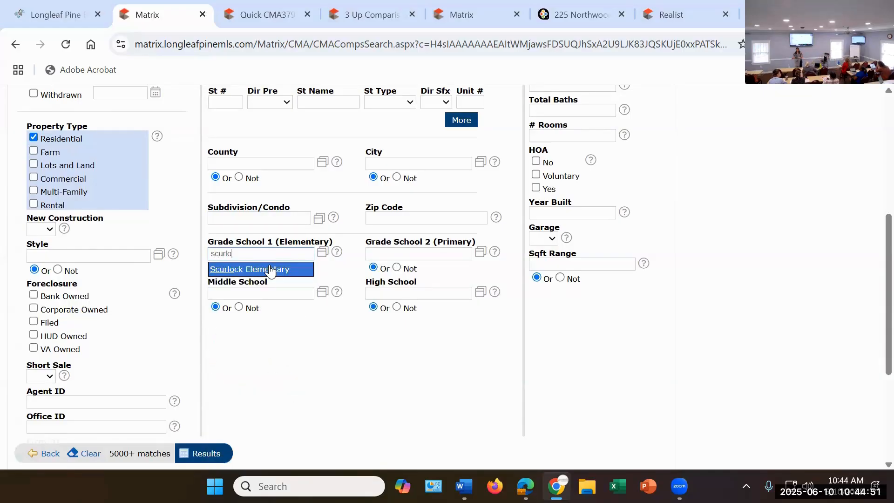
{"action": "key", "text": "BackSpace"}
{"action": "key", "text": "BackSpace"}
{"action": "key", "text": "BackSpace"}
{"action": "key", "text": "BackSpace"}
{"action": "key", "text": "BackSpace"}
{"action": "key", "text": "BackSpace"}
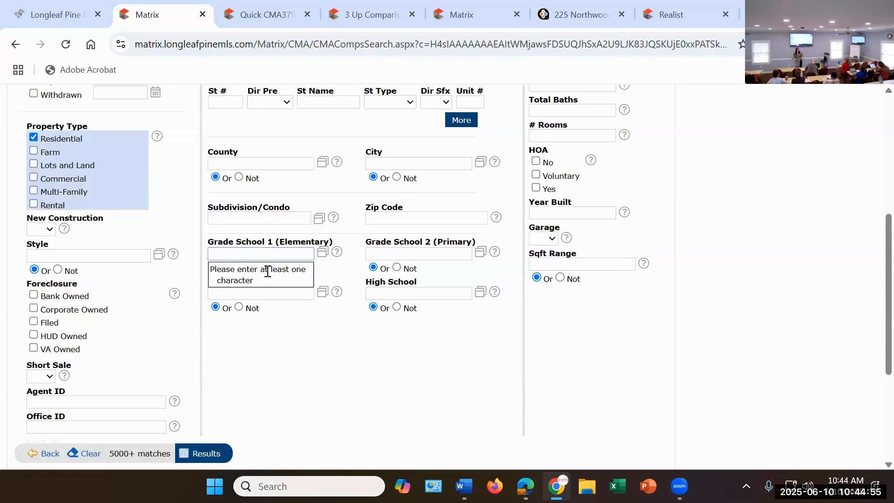
Step: Restrict the comparables search to Upchurch Elementary as the Grade School 1 (Elementary)
{"action": "type", "text": "up"}
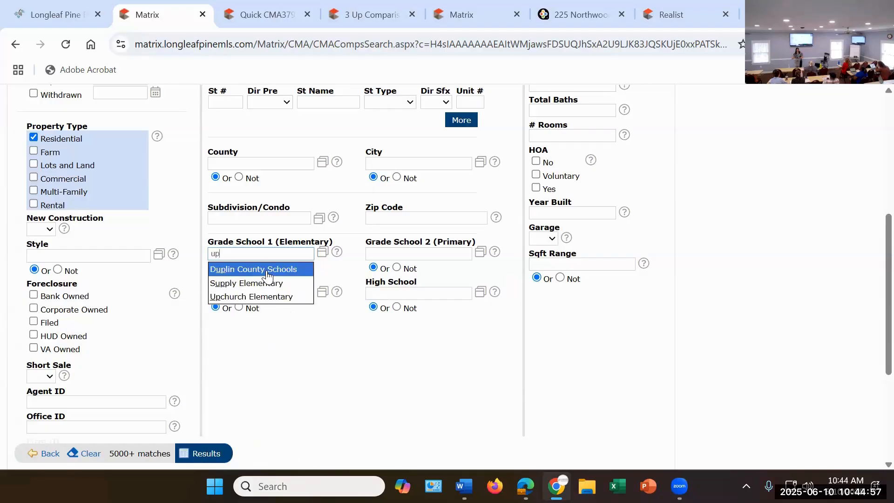
{"action": "type", "text": "chur"}
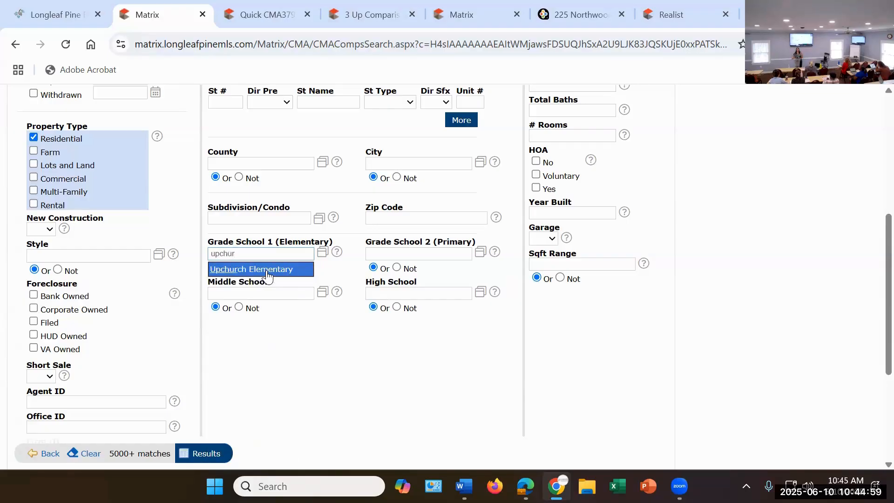
{"action": "left_click", "coordinate": [267, 276]}
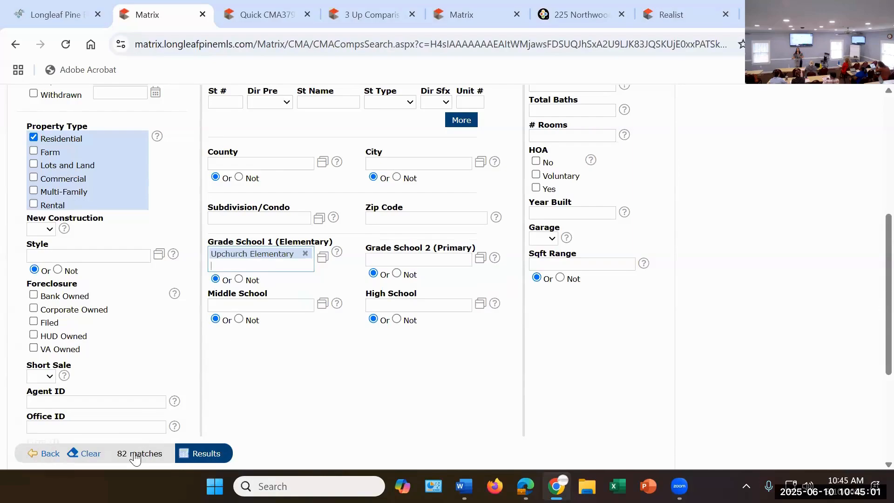
Step: Limit the comparables search to 3 total bedrooms and 2 full baths
{"action": "scroll", "coordinate": [305, 371], "scroll_direction": "up", "scroll_amount": 6}
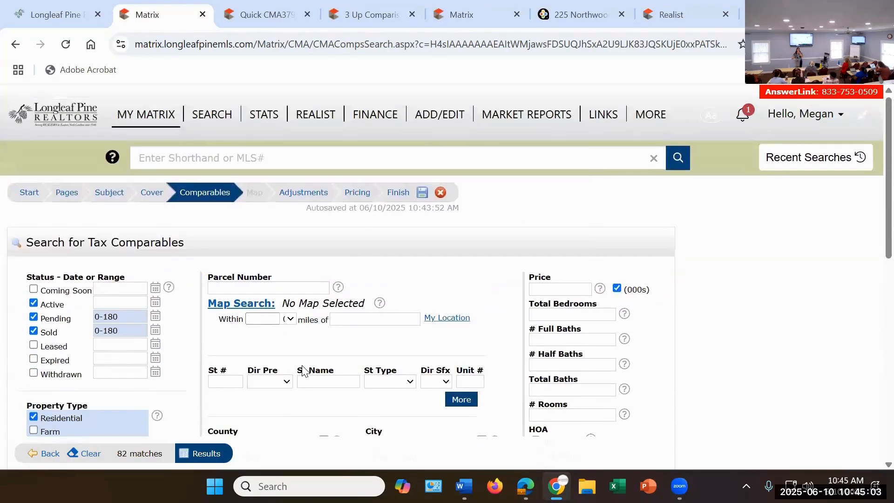
{"action": "left_click", "coordinate": [572, 315]}
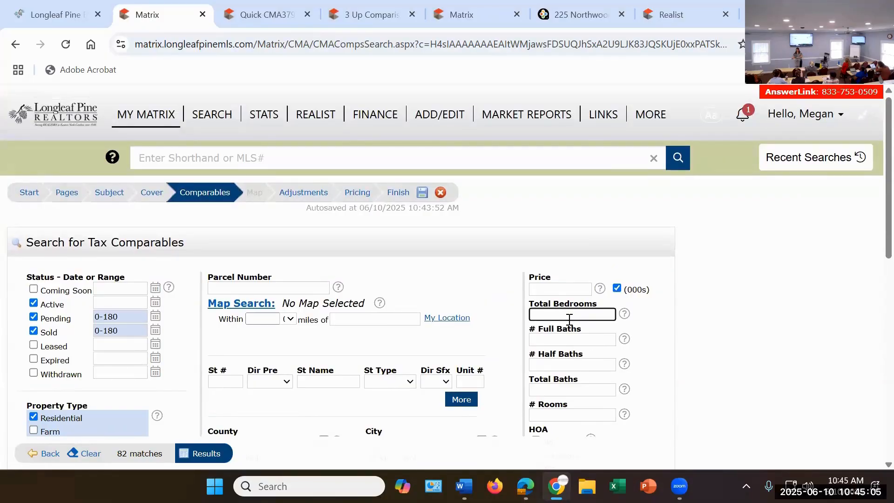
{"action": "type", "text": "3"}
{"action": "left_click", "coordinate": [542, 340]}
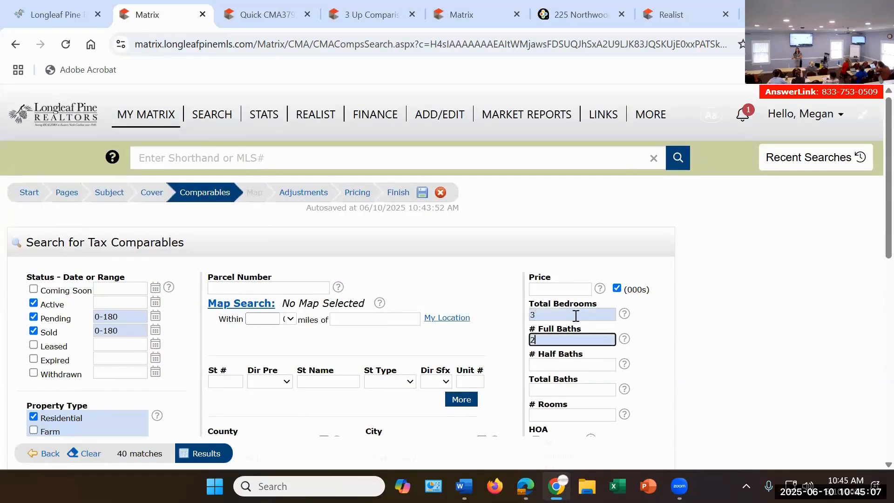
Step: Select the square footage ranges 1201-1300, 1301-1400 and 1401-1500 as search criteria
{"action": "scroll", "coordinate": [575, 319], "scroll_direction": "down", "scroll_amount": 5}
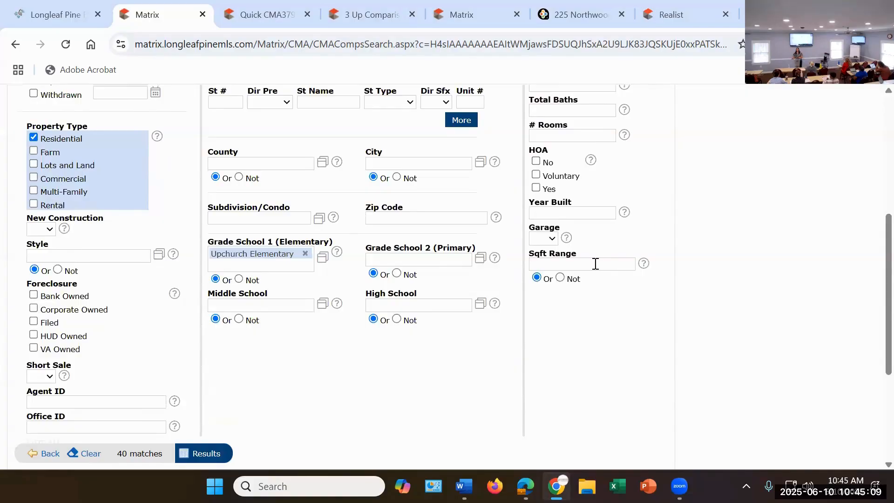
{"action": "left_click", "coordinate": [594, 264]}
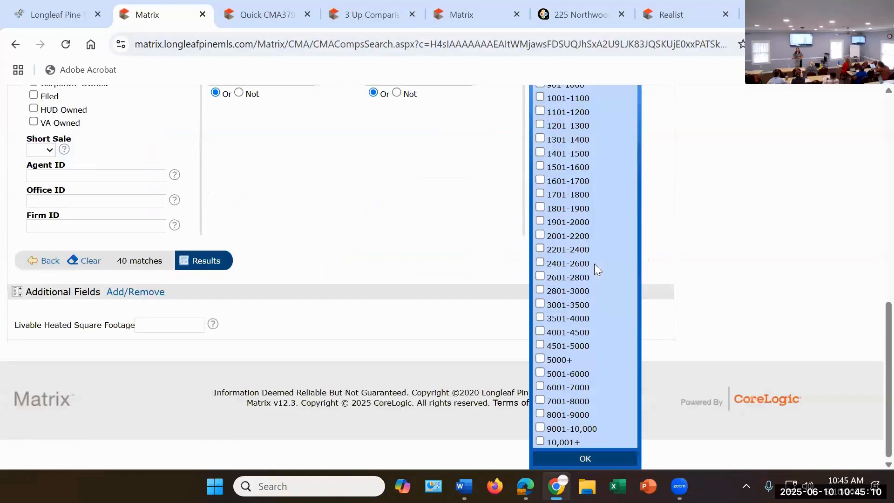
{"action": "left_click", "coordinate": [542, 138]}
{"action": "left_click", "coordinate": [542, 151]}
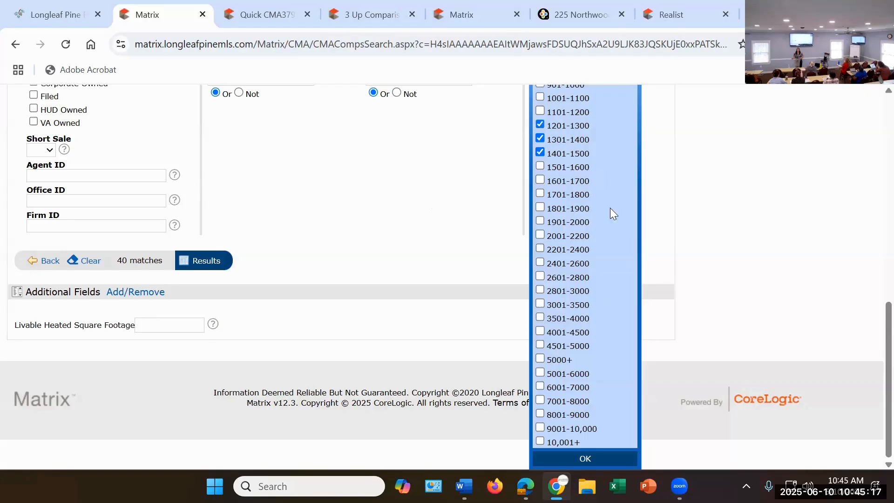
{"action": "scroll", "coordinate": [612, 208], "scroll_direction": "up", "scroll_amount": 5}
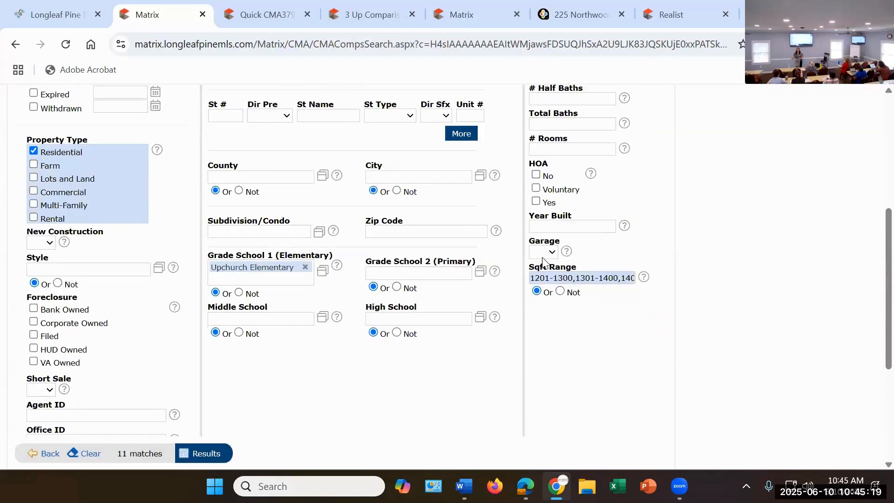
Step: Set the livable heated square footage criterion to 1250-1450 and open the search results
{"action": "scroll", "coordinate": [543, 261], "scroll_direction": "down", "scroll_amount": 4}
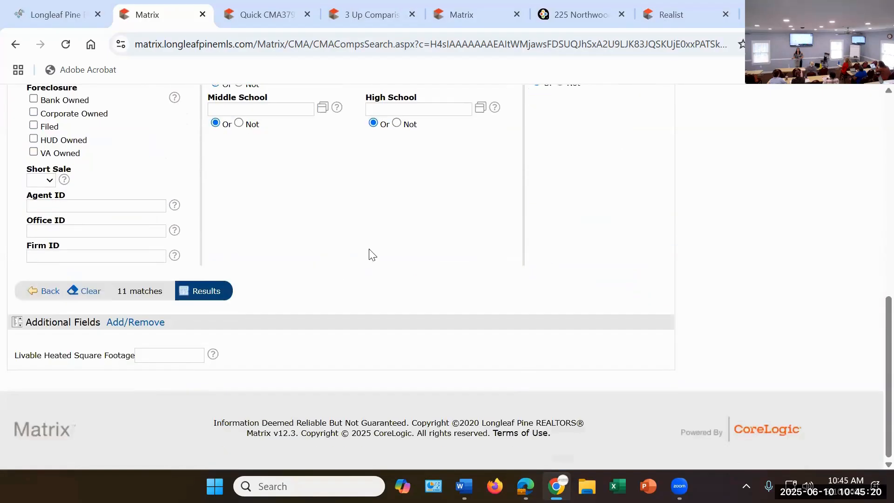
{"action": "left_click", "coordinate": [164, 356]}
{"action": "type", "text": "1250"}
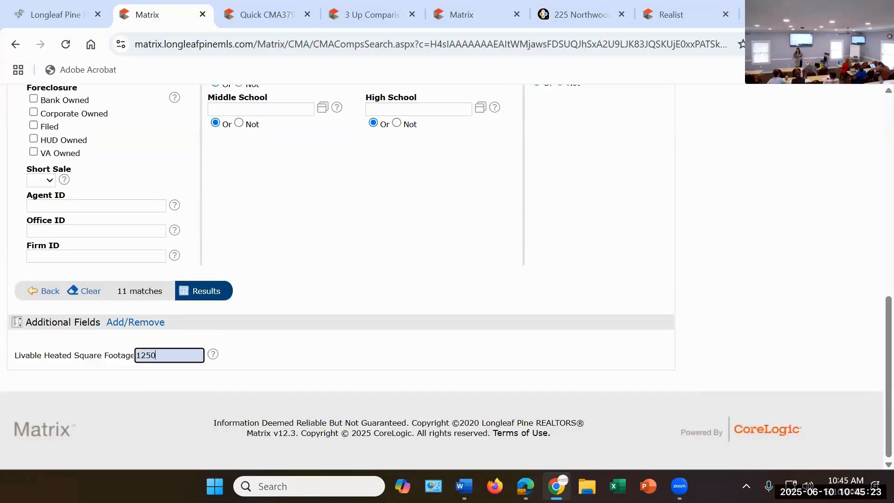
{"action": "type", "text": "-1450"}
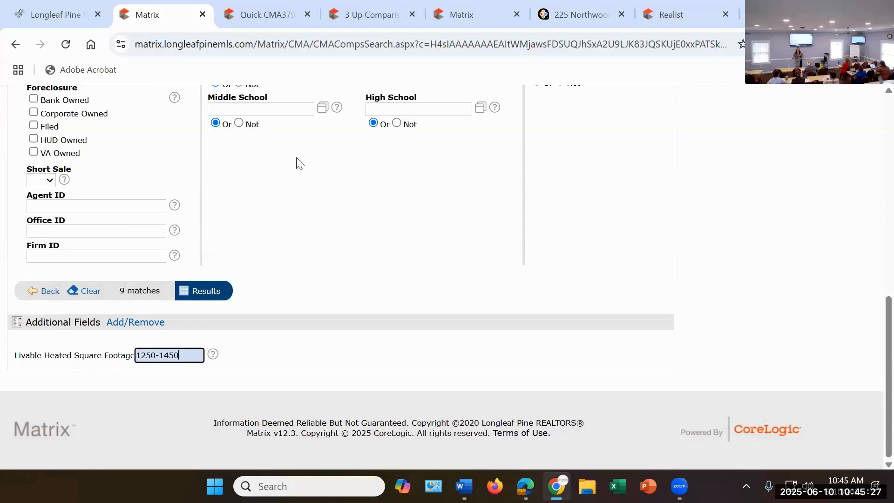
{"action": "left_click", "coordinate": [207, 292]}
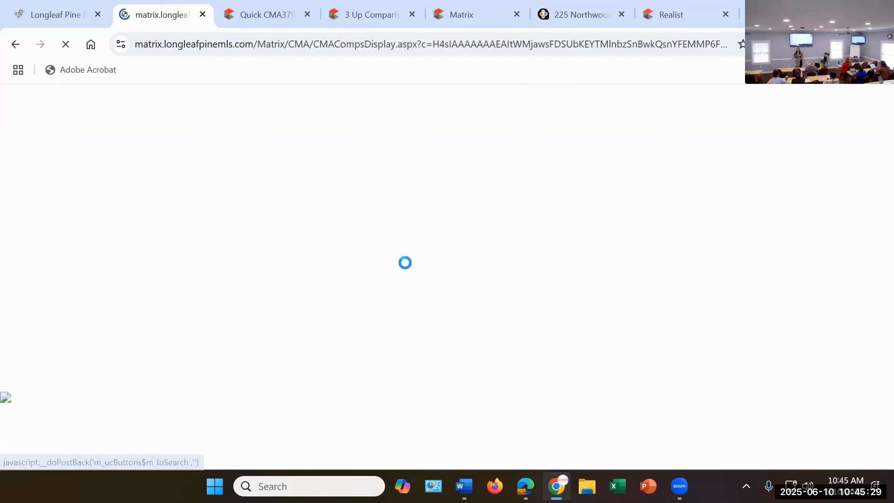
{"action": "scroll", "coordinate": [340, 227], "scroll_direction": "down", "scroll_amount": 3}
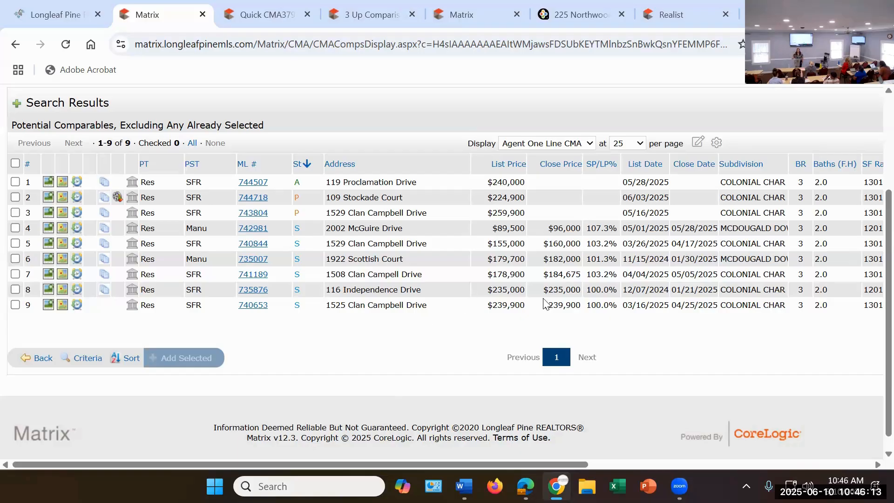
{"action": "left_click", "coordinate": [15, 290]}
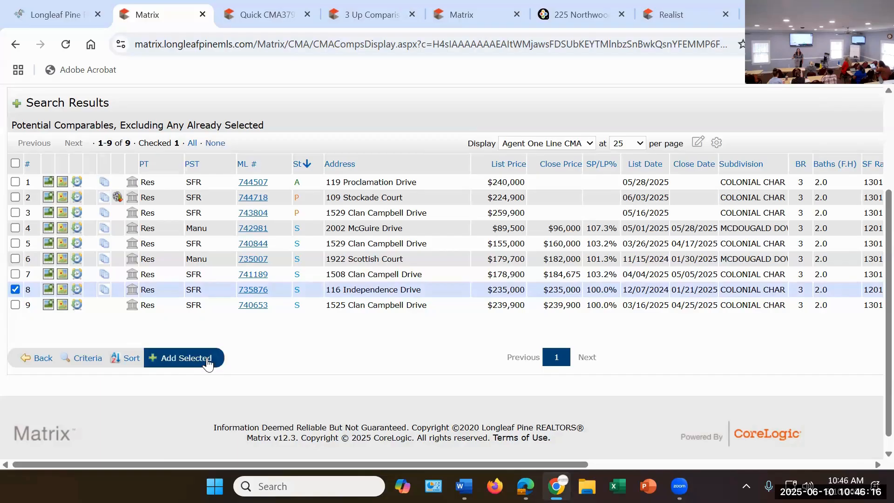
{"action": "left_click", "coordinate": [187, 367]}
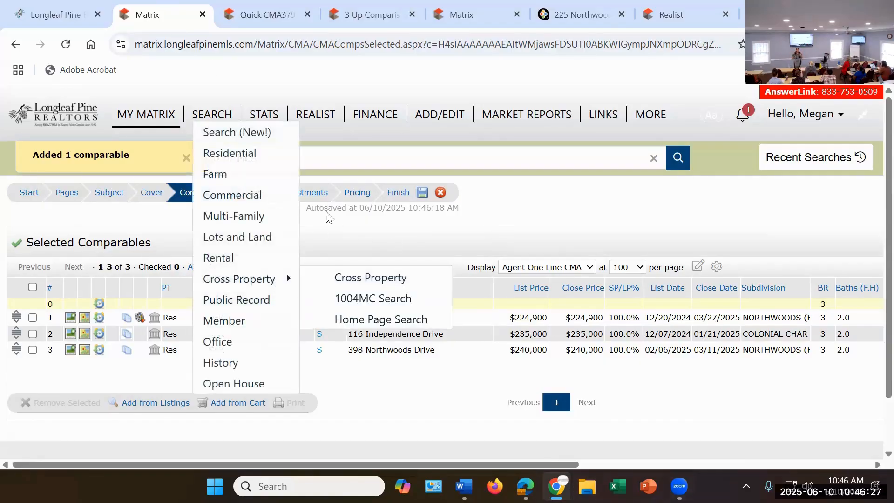
Step: Go to the CMA's adjustments stage and set the full baths feature value to $5,000
{"action": "left_click", "coordinate": [304, 193]}
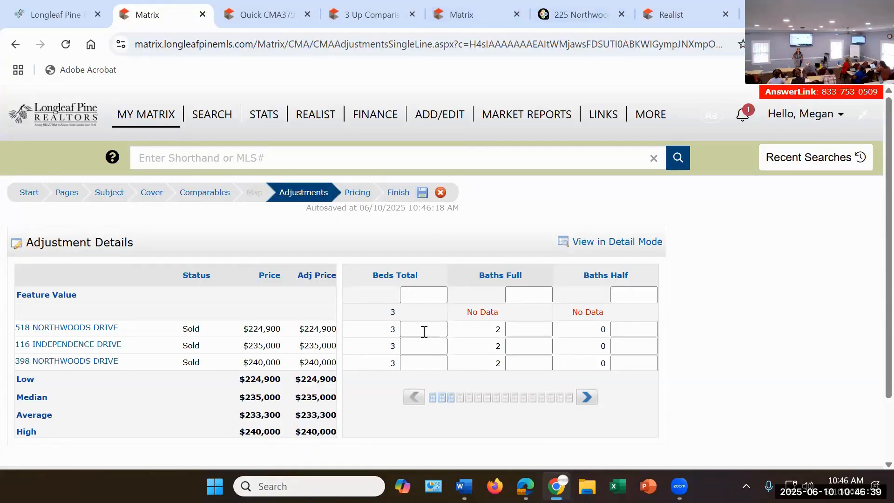
{"action": "mouse_move", "coordinate": [464, 486]}
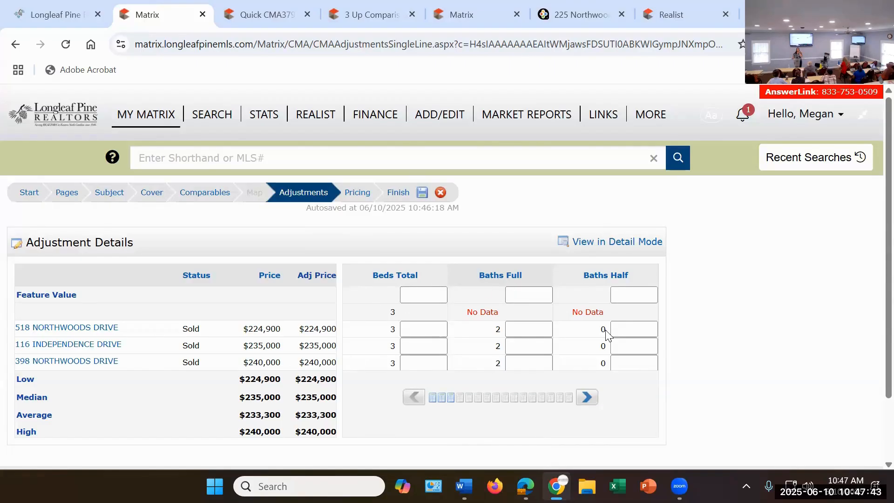
{"action": "left_click", "coordinate": [525, 294]}
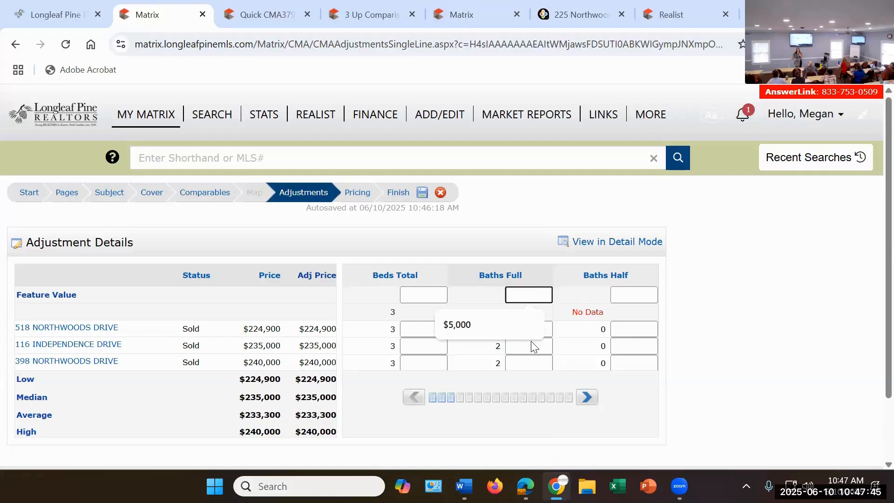
{"action": "left_click", "coordinate": [492, 324]}
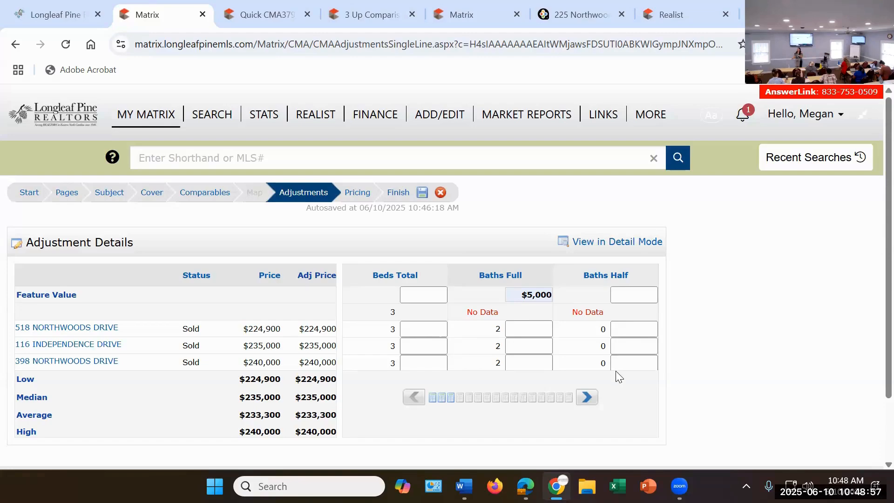
Step: Return to the subject details and set the subject's full baths to 3
{"action": "left_click", "coordinate": [103, 193]}
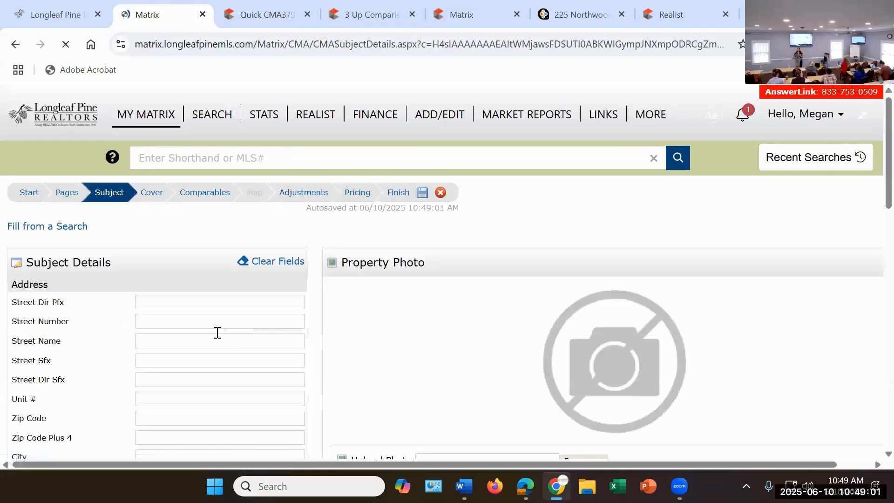
{"action": "scroll", "coordinate": [208, 324], "scroll_direction": "down", "scroll_amount": 4}
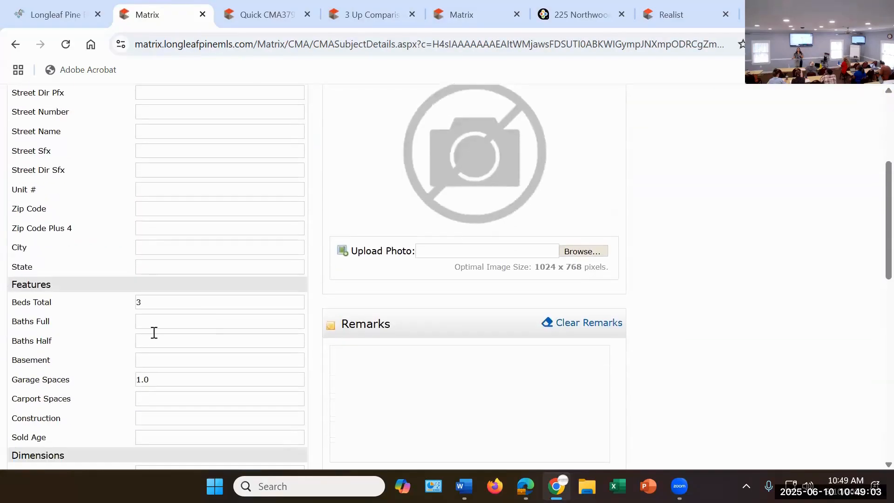
{"action": "left_click", "coordinate": [177, 321]}
{"action": "type", "text": "3"}
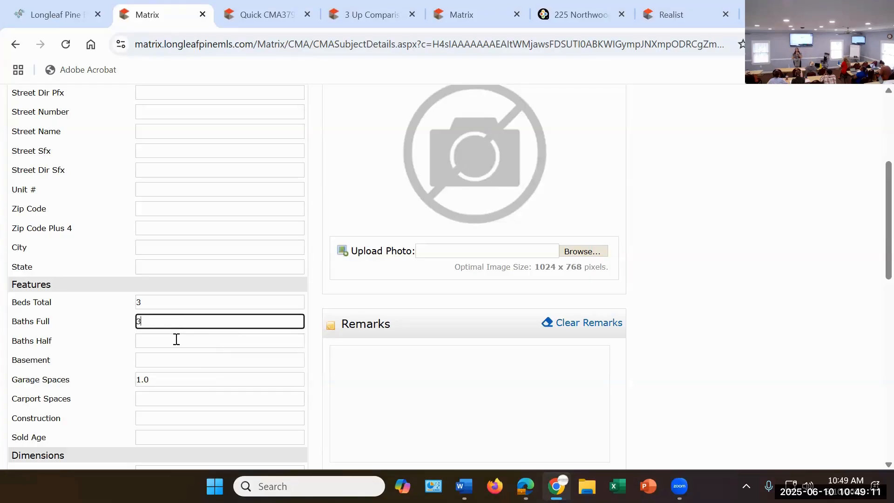
{"action": "left_click", "coordinate": [758, 232]}
{"action": "scroll", "coordinate": [722, 259], "scroll_direction": "up", "scroll_amount": 4}
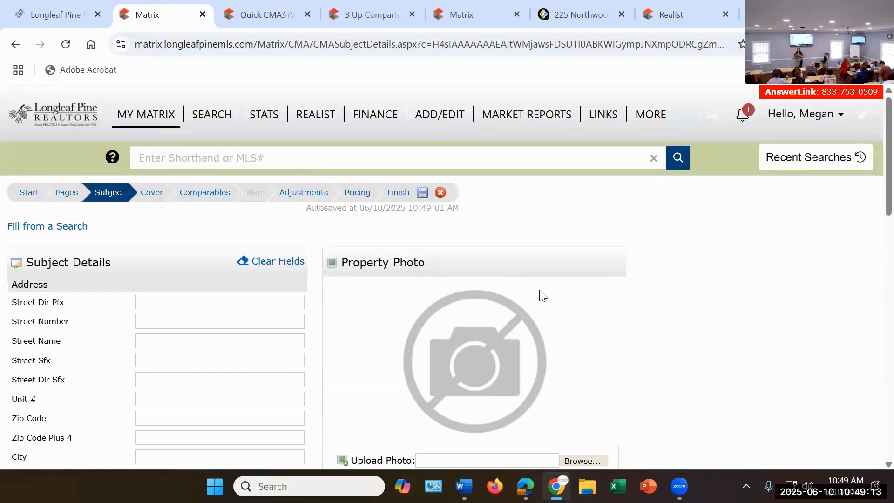
Step: Reopen the adjustments stage and review the full baths adjustments and the half baths, basement and garage spaces columns
{"action": "left_click", "coordinate": [305, 191]}
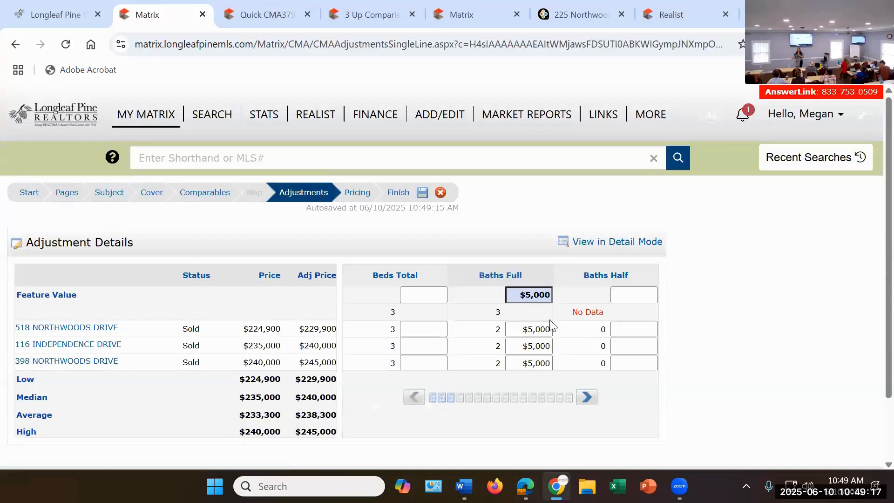
{"action": "scroll", "coordinate": [543, 307], "scroll_direction": "down", "scroll_amount": 2}
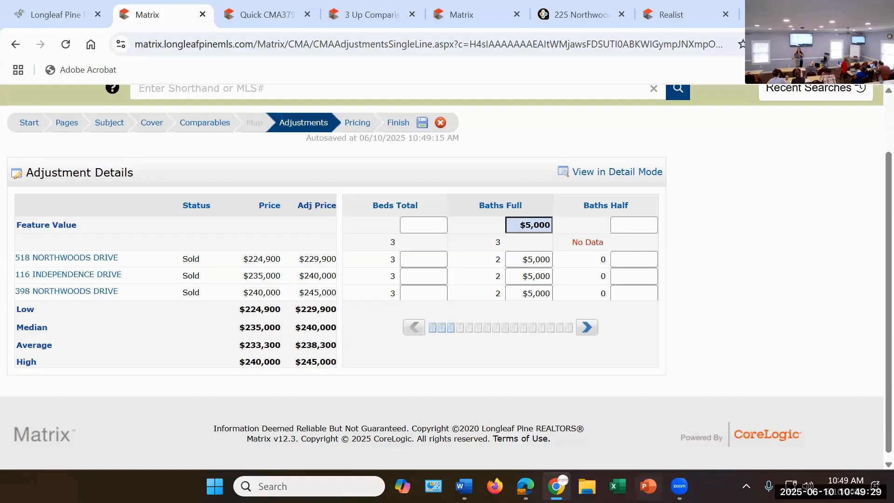
{"action": "left_click", "coordinate": [587, 327]}
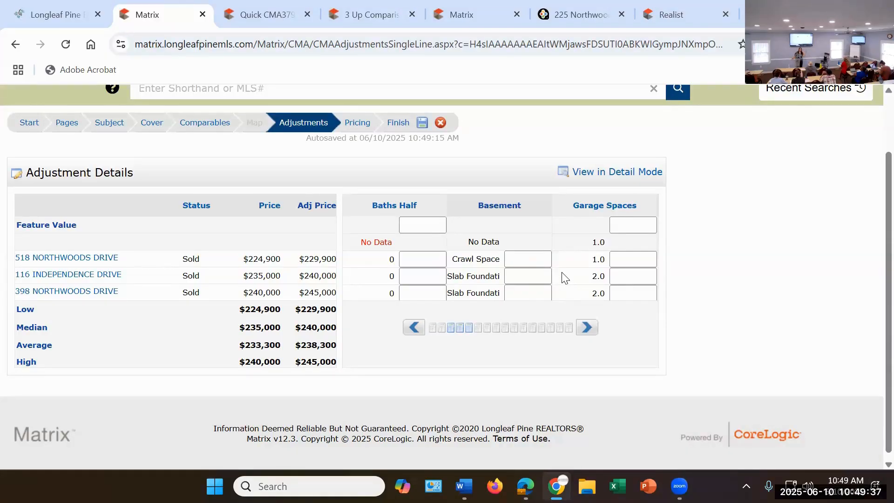
Step: Return to the subject details and set the subject's half baths to 1
{"action": "left_click", "coordinate": [109, 123]}
{"action": "scroll", "coordinate": [200, 302], "scroll_direction": "down", "scroll_amount": 5}
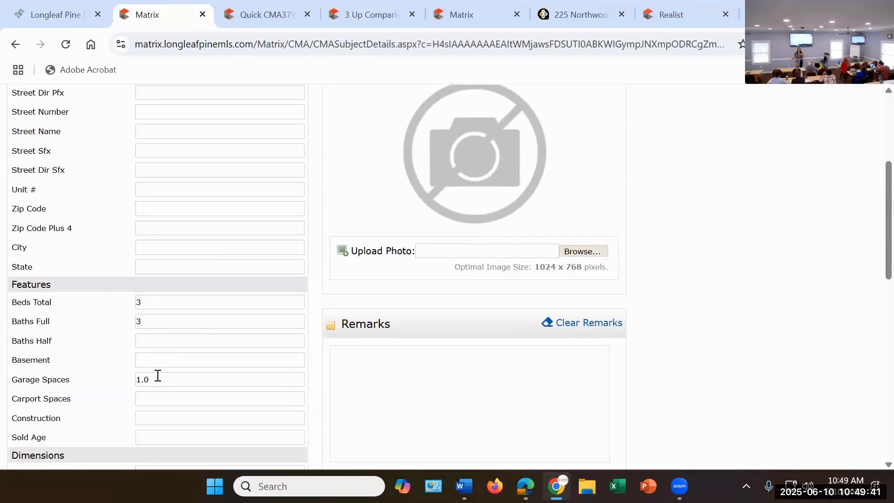
{"action": "left_click", "coordinate": [157, 340]}
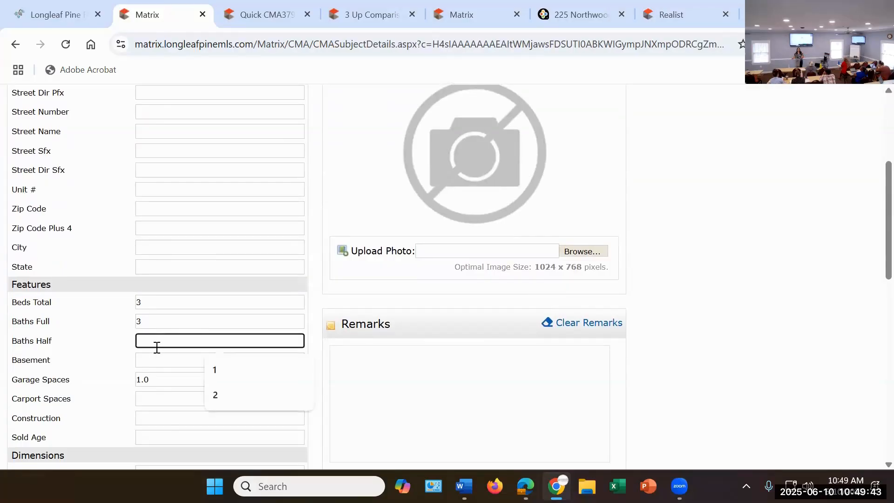
{"action": "type", "text": "1"}
{"action": "scroll", "coordinate": [641, 204], "scroll_direction": "up", "scroll_amount": 4}
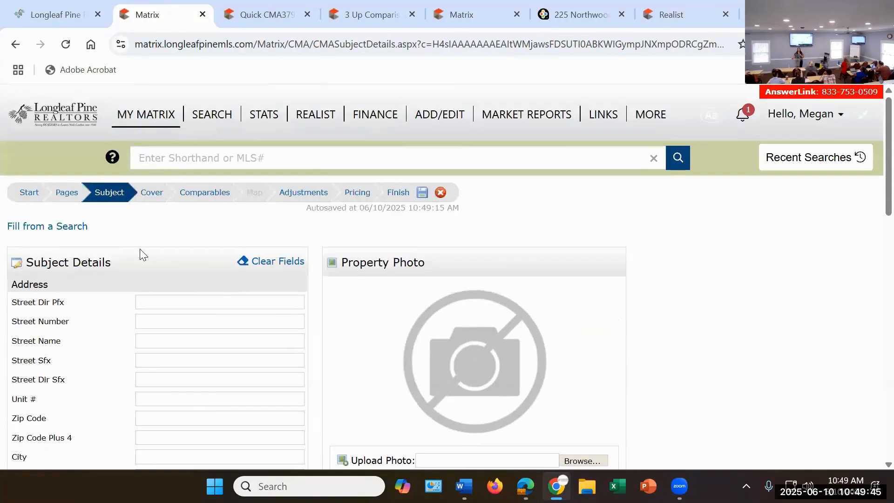
Step: Reopen the CMA's adjustments stage and set the half baths feature value to $2,500
{"action": "left_click", "coordinate": [304, 193]}
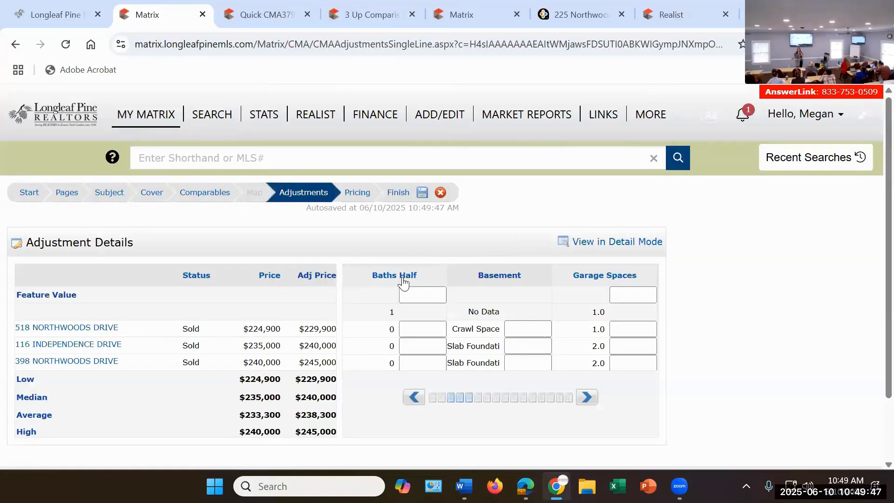
{"action": "left_click", "coordinate": [409, 295]}
{"action": "key", "text": "shift+Tab"}
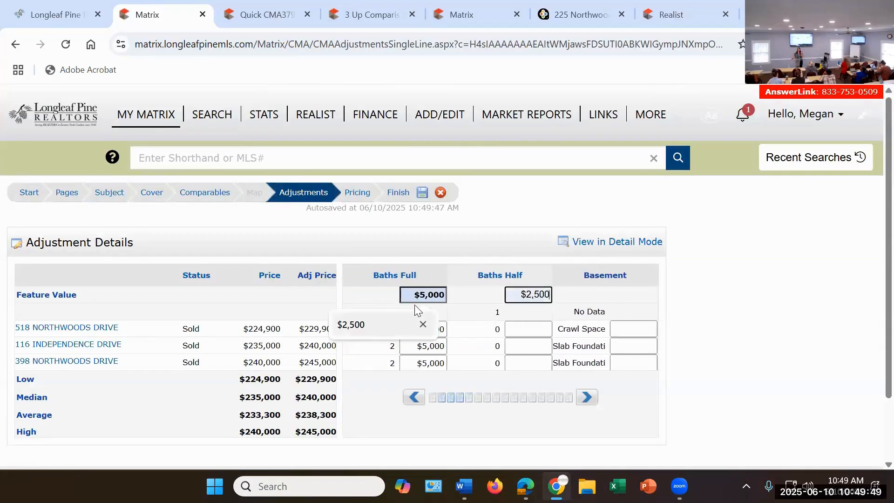
{"action": "left_click", "coordinate": [542, 295]}
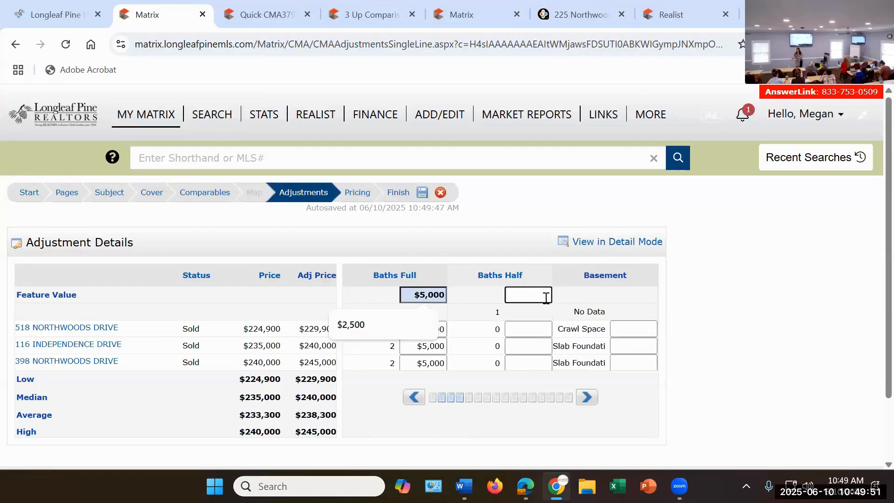
{"action": "type", "text": "2,"}
{"action": "type", "text": "500"}
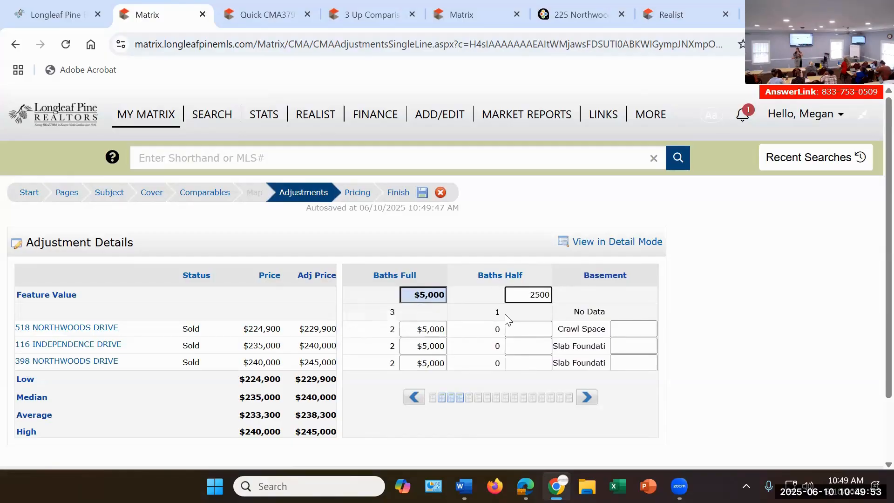
{"action": "key", "text": "Return"}
{"action": "left_click", "coordinate": [733, 266]}
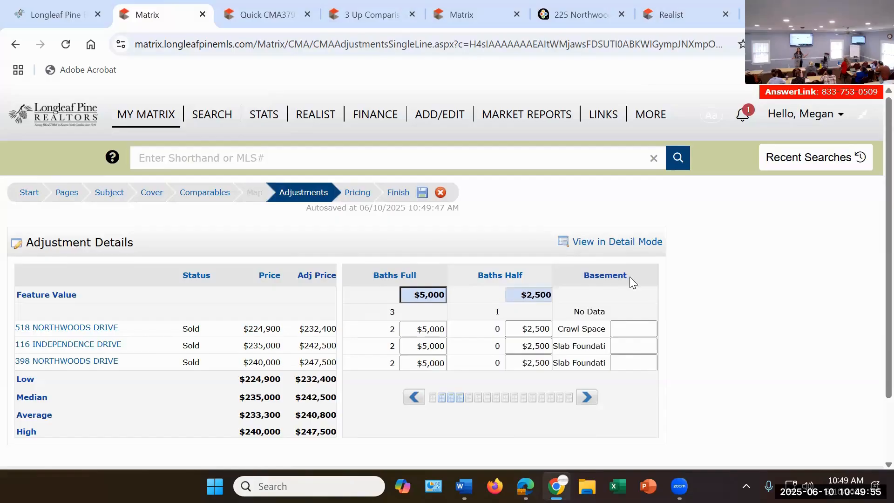
Step: Set the garage spaces feature value to $5,000 in the adjustment details
{"action": "scroll", "coordinate": [604, 288], "scroll_direction": "down", "scroll_amount": 2}
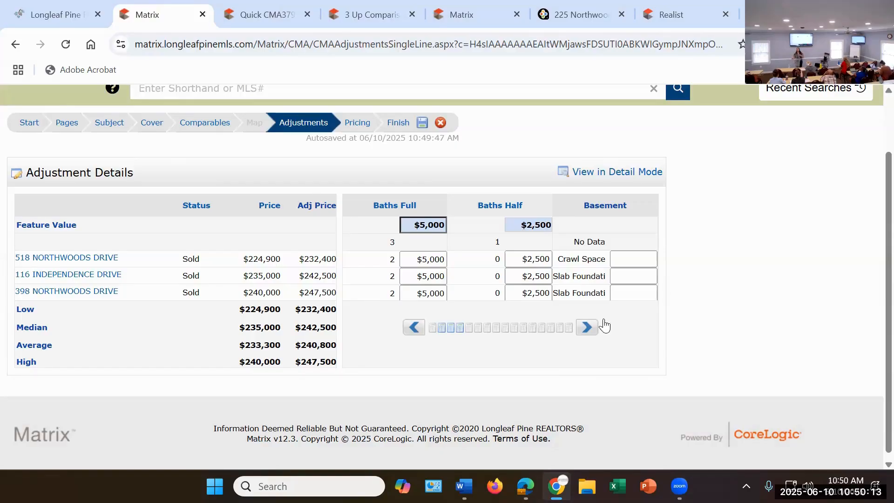
{"action": "left_click", "coordinate": [591, 329]}
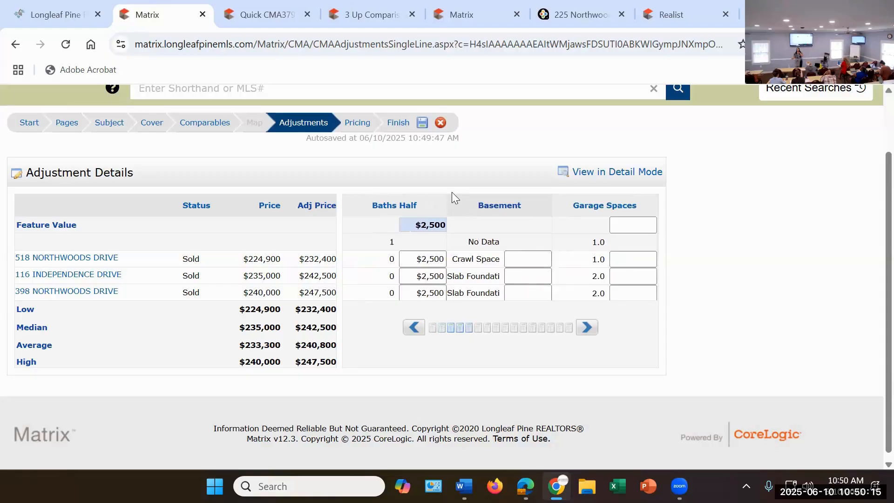
{"action": "left_click", "coordinate": [586, 332]}
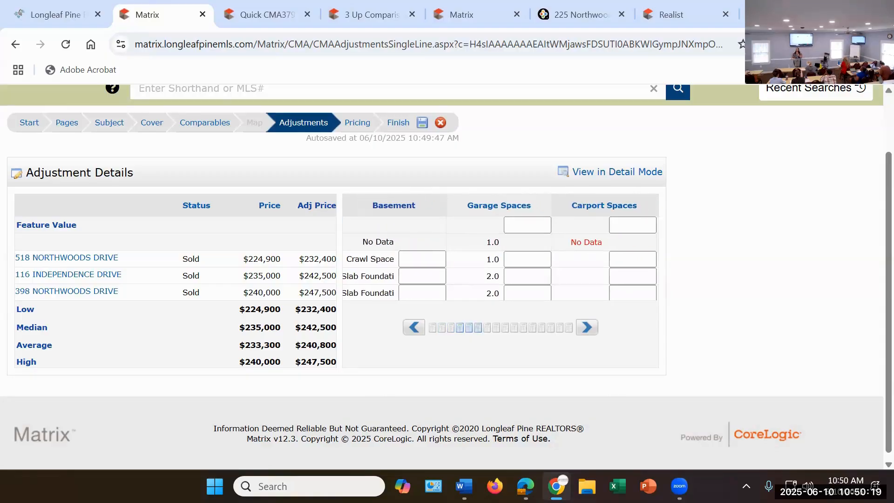
{"action": "mouse_move", "coordinate": [679, 486]}
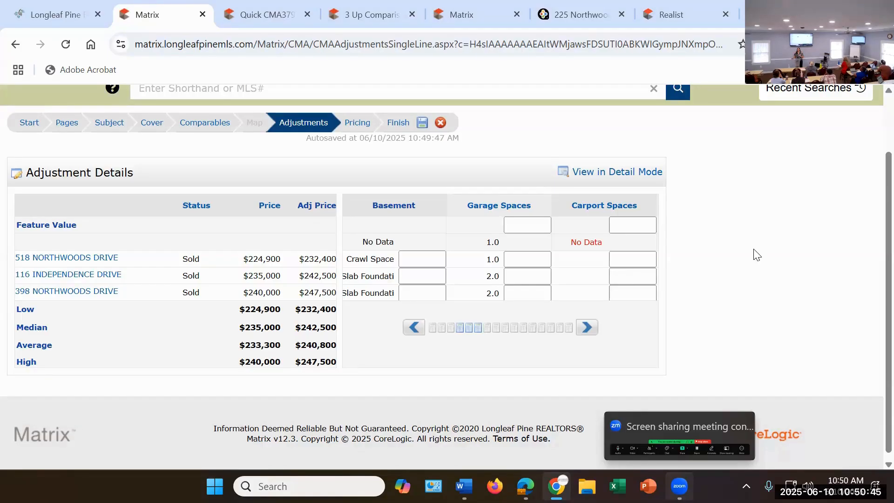
{"action": "left_click", "coordinate": [539, 228]}
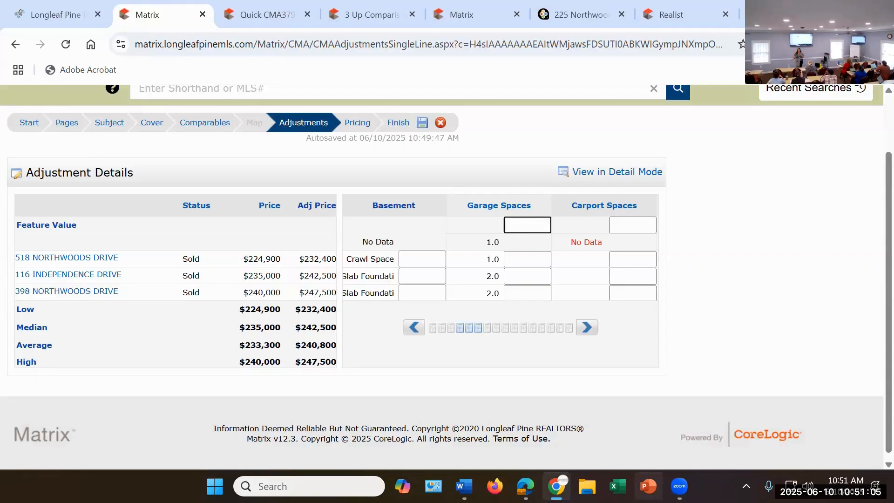
{"action": "type", "text": "5000"}
{"action": "key", "text": "Return"}
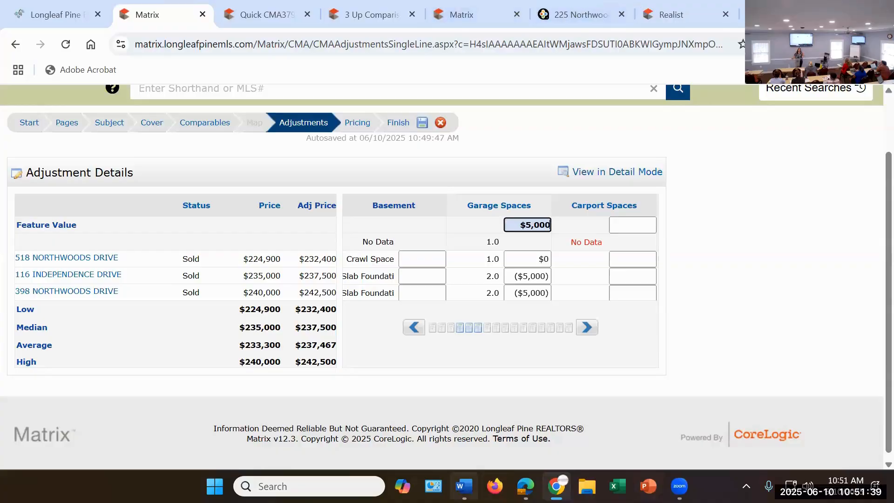
Step: Check the carport spaces adjustment column, and set the subject's carport spaces to 1 in the subject details
{"action": "left_click", "coordinate": [586, 327]}
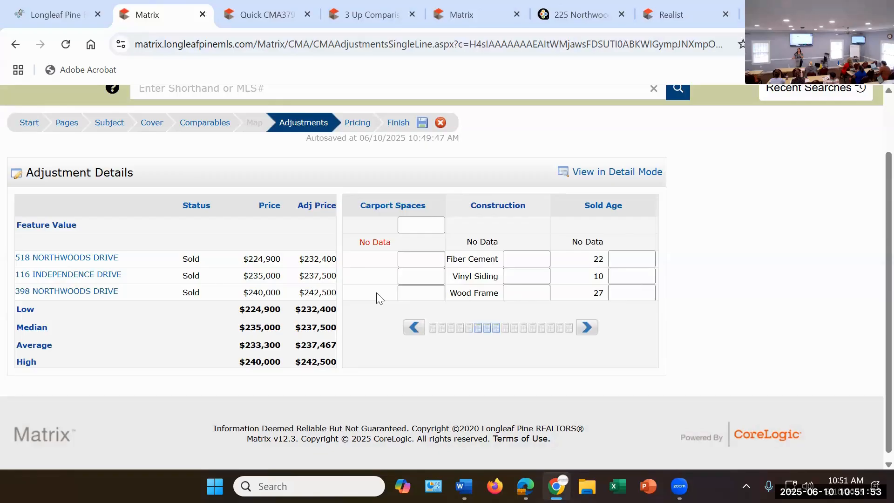
{"action": "left_click", "coordinate": [105, 126]}
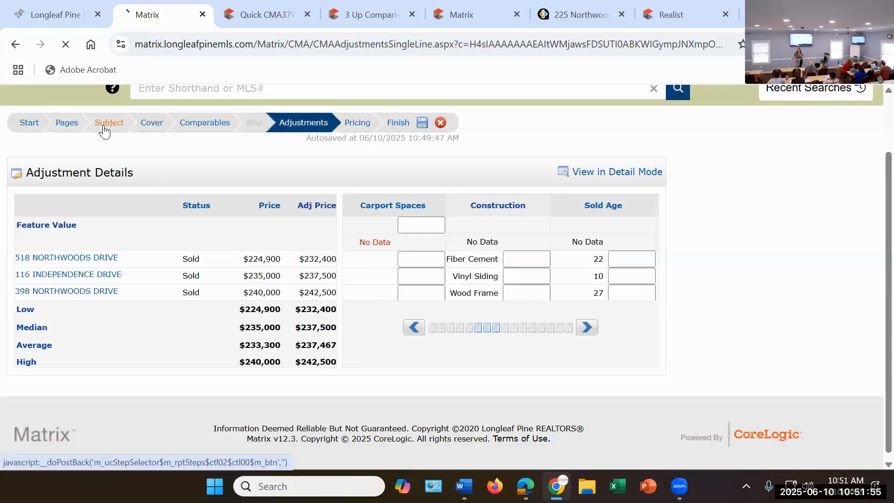
{"action": "scroll", "coordinate": [175, 321], "scroll_direction": "down", "scroll_amount": 6}
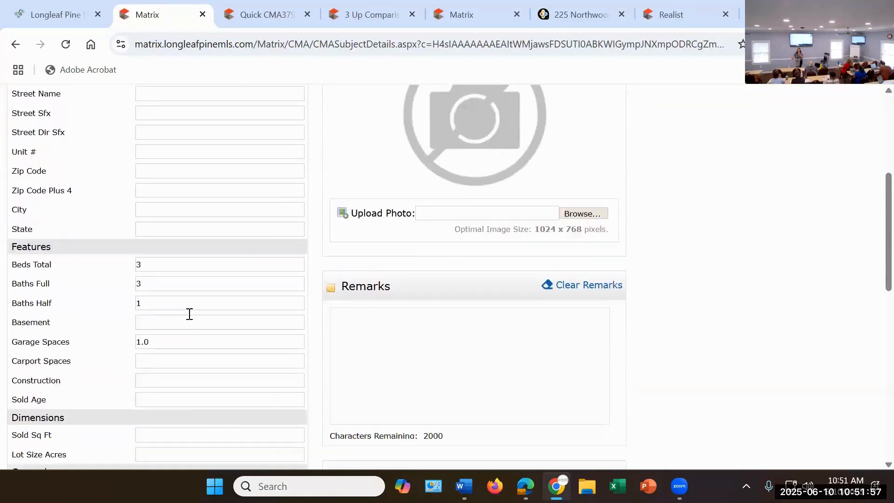
{"action": "left_click", "coordinate": [164, 334]}
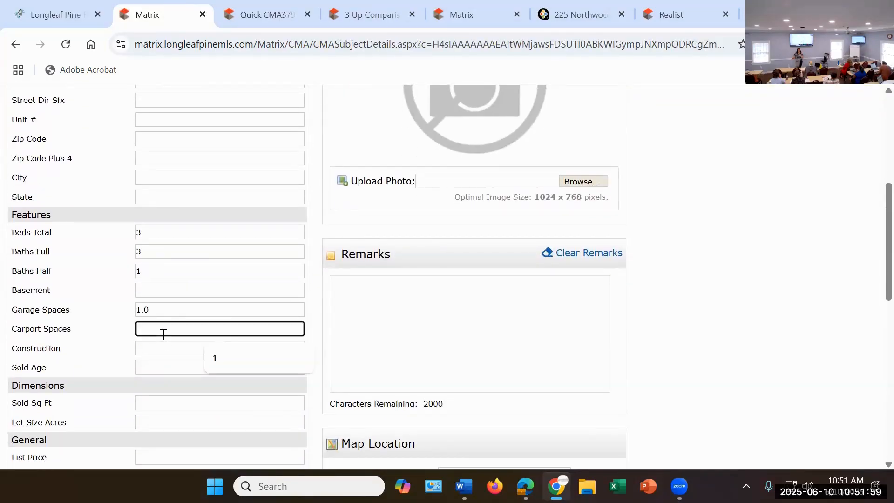
{"action": "type", "text": "1"}
{"action": "left_click", "coordinate": [406, 327]}
{"action": "scroll", "coordinate": [278, 279], "scroll_direction": "up", "scroll_amount": 3}
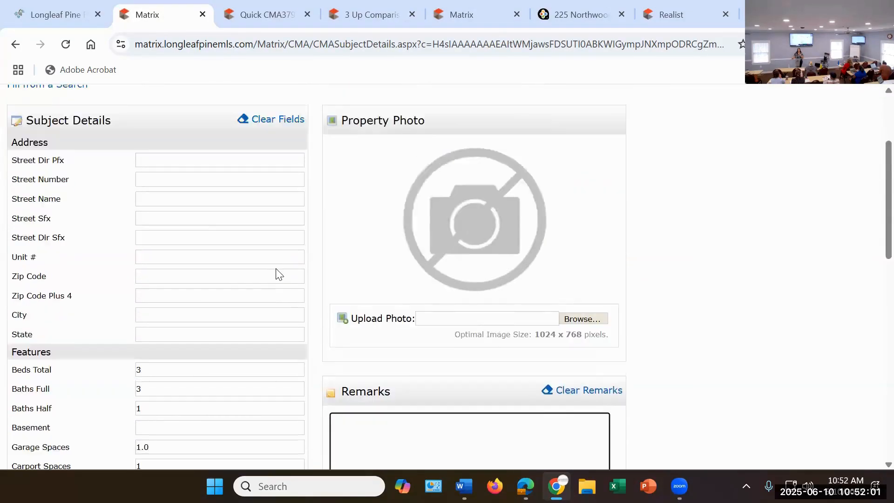
{"action": "scroll", "coordinate": [278, 274], "scroll_direction": "up", "scroll_amount": 3}
Step: Go back to the adjustments stage and set the carport spaces feature value to $1,250
{"action": "left_click", "coordinate": [303, 194]}
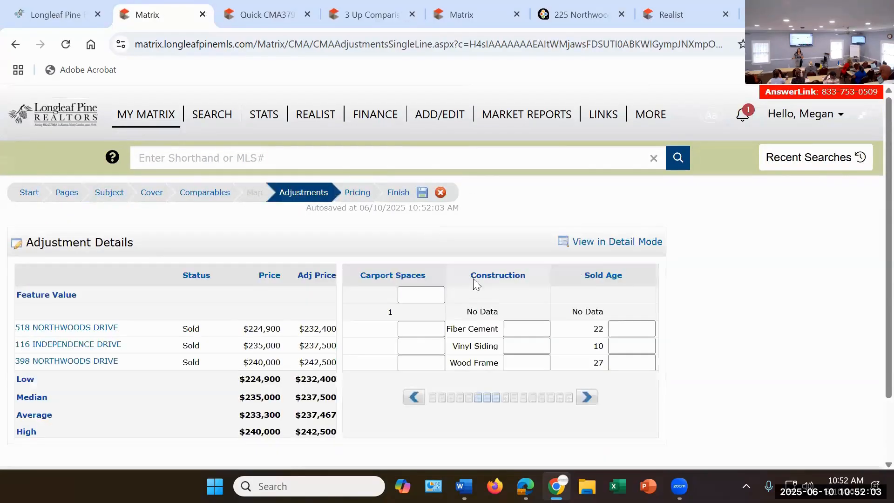
{"action": "left_click", "coordinate": [425, 299]}
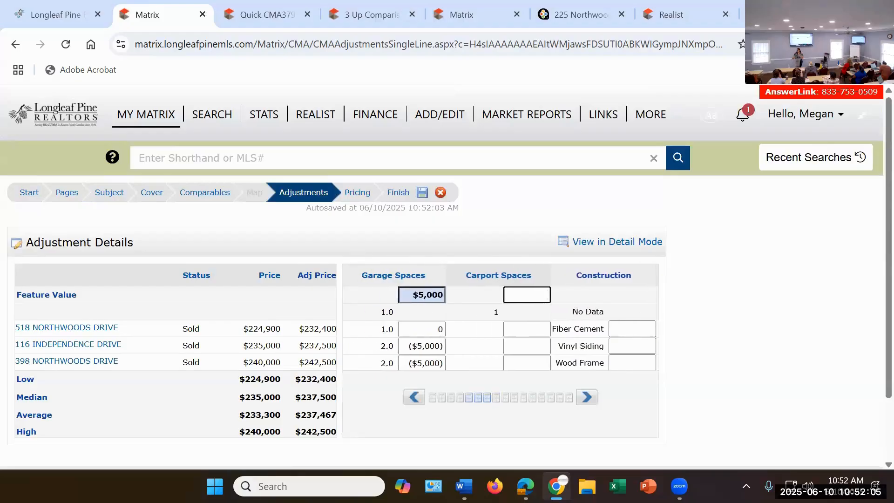
{"action": "type", "text": "1,25"}
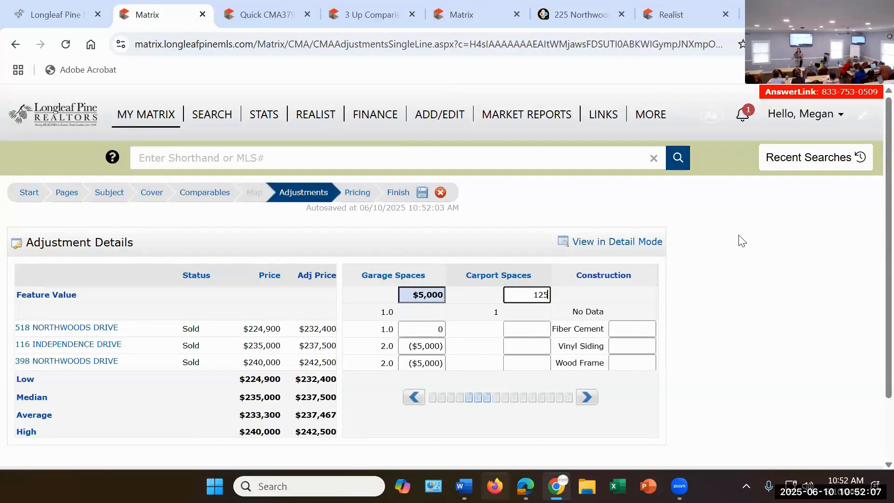
{"action": "type", "text": "0"}
{"action": "left_click", "coordinate": [743, 276]}
Step: Enter a carport spaces adjustment of $1,250 for each of the three comparables
{"action": "scroll", "coordinate": [754, 273], "scroll_direction": "down", "scroll_amount": 2}
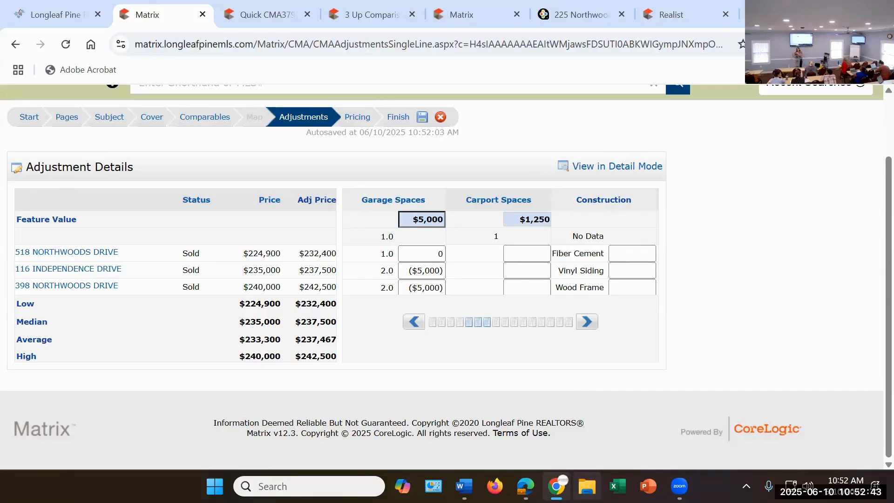
{"action": "left_click", "coordinate": [539, 255]}
{"action": "type", "text": "1250"}
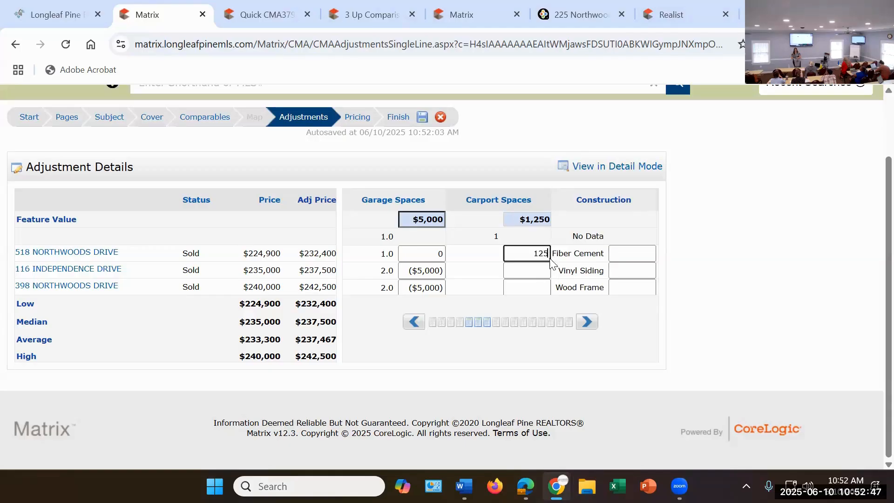
{"action": "left_click", "coordinate": [541, 275]}
{"action": "type", "text": "1250"}
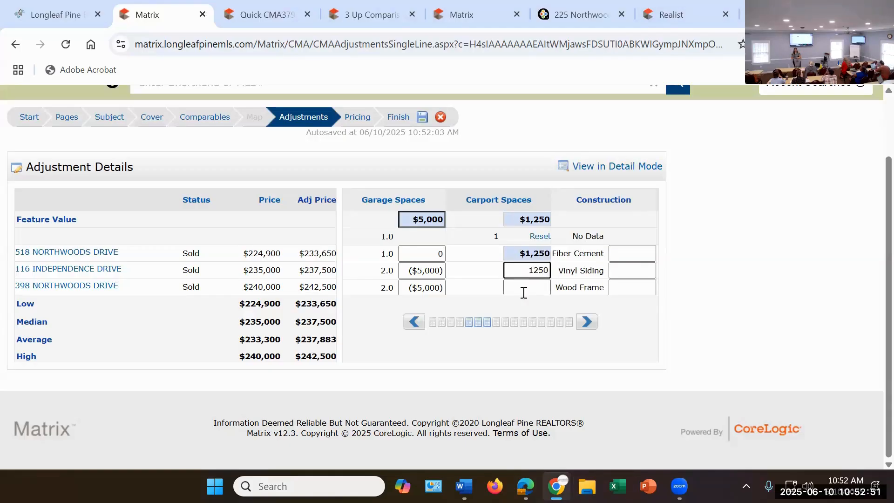
{"action": "left_click", "coordinate": [524, 293]}
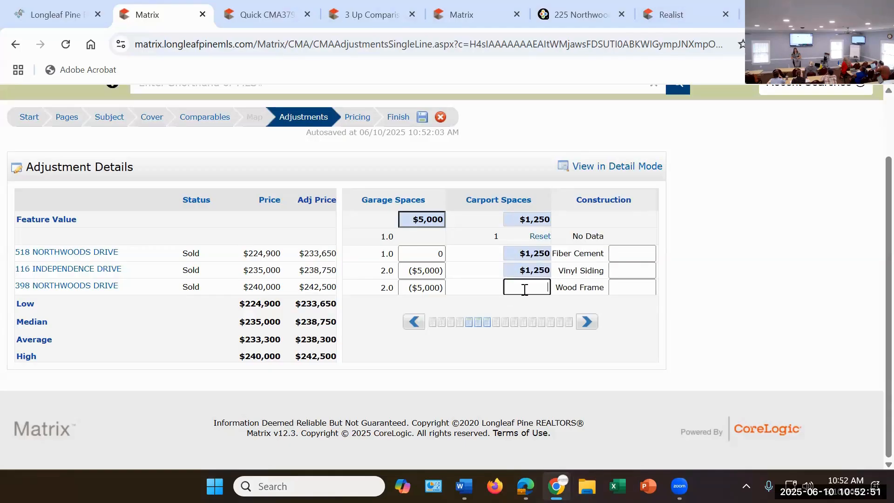
{"action": "type", "text": "1250"}
{"action": "left_click", "coordinate": [314, 255]}
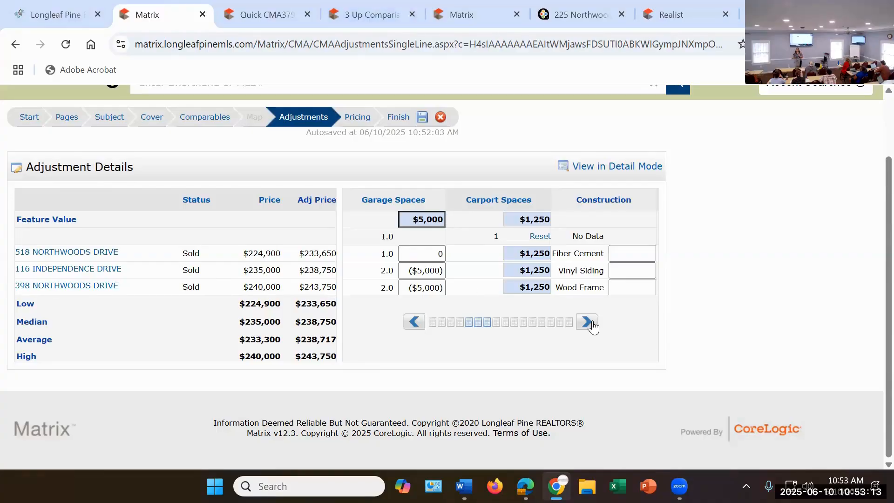
Step: Review the construction, sold age, square footage, lot size and year built adjustment columns, and open the CMA's pricing summary
{"action": "left_click", "coordinate": [588, 324]}
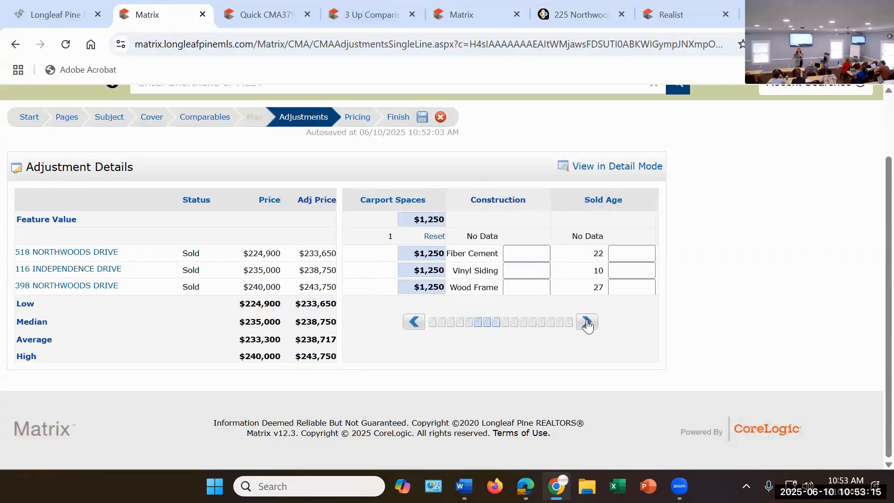
{"action": "left_click", "coordinate": [587, 323]}
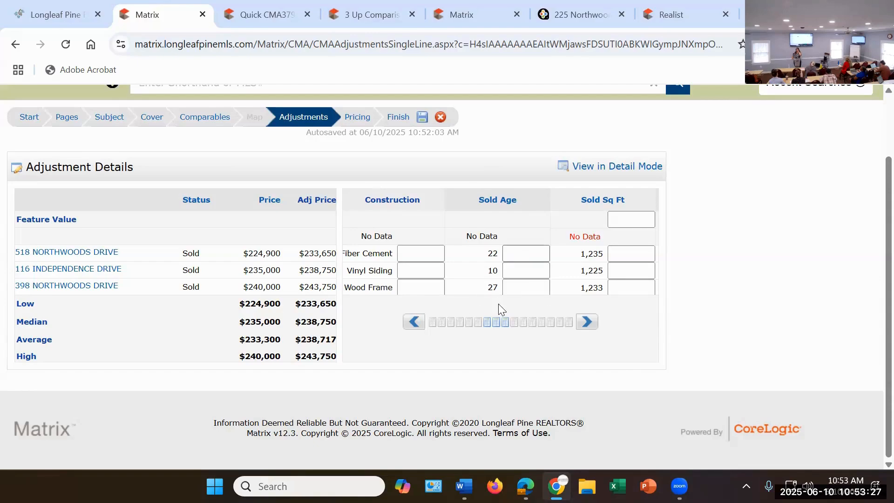
{"action": "left_click", "coordinate": [587, 322]}
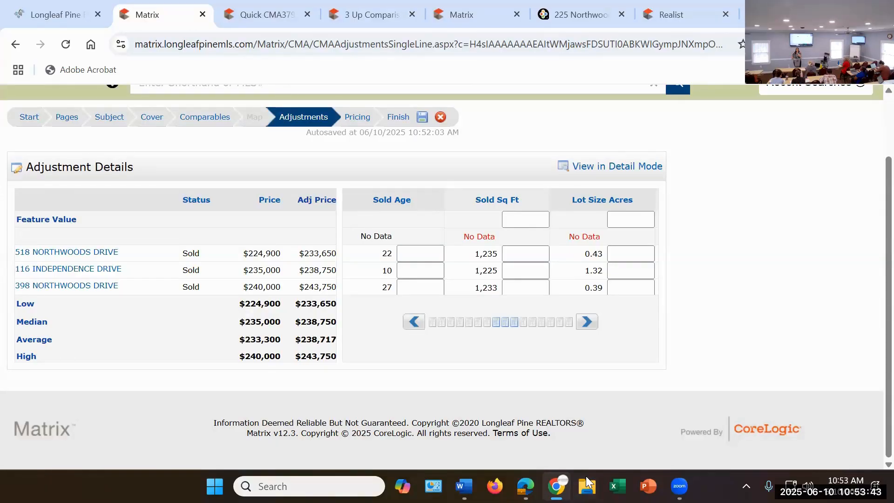
{"action": "left_click", "coordinate": [589, 322]}
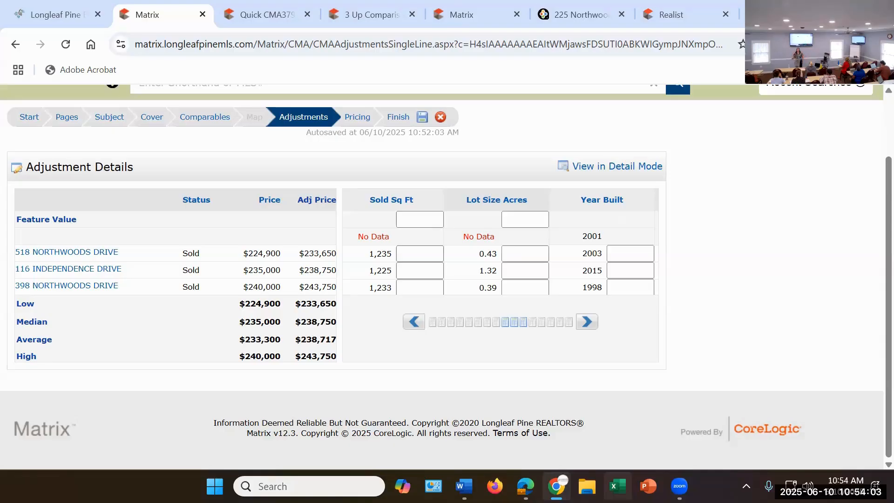
{"action": "left_click", "coordinate": [360, 117]}
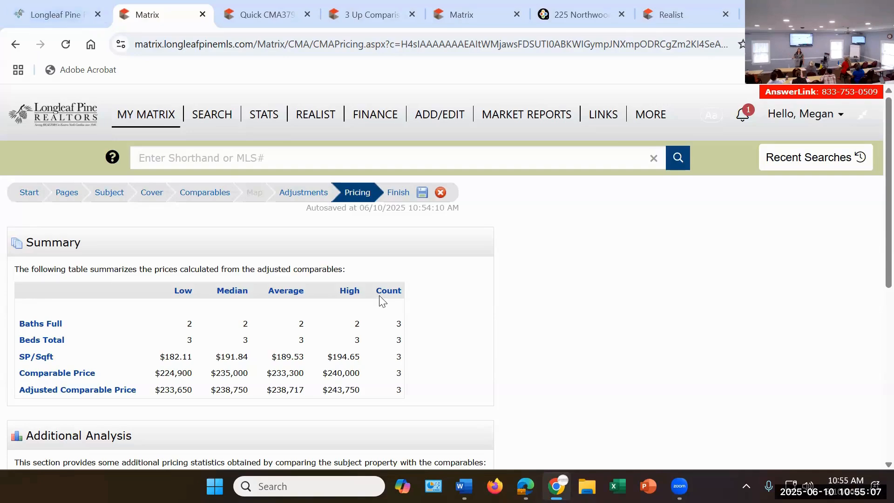
Step: Return to the adjustments stage and set the Sold Sq Ft feature value to $90
{"action": "left_click", "coordinate": [302, 193]}
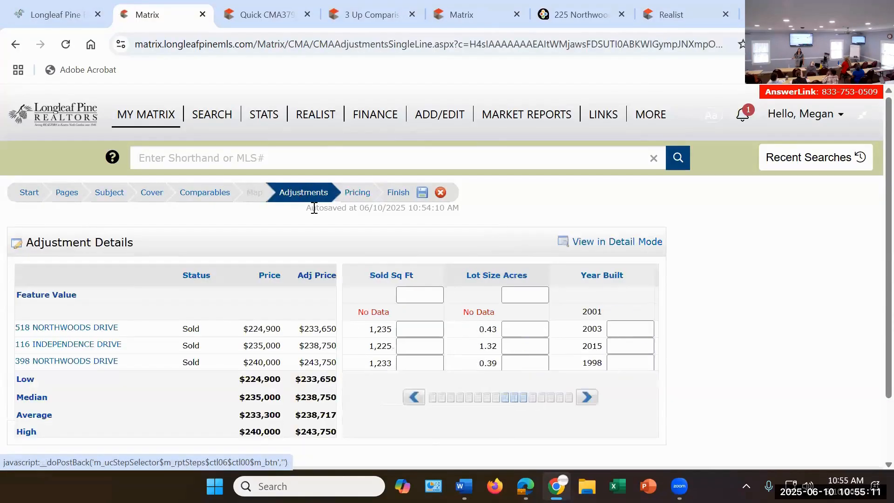
{"action": "left_click", "coordinate": [432, 301]}
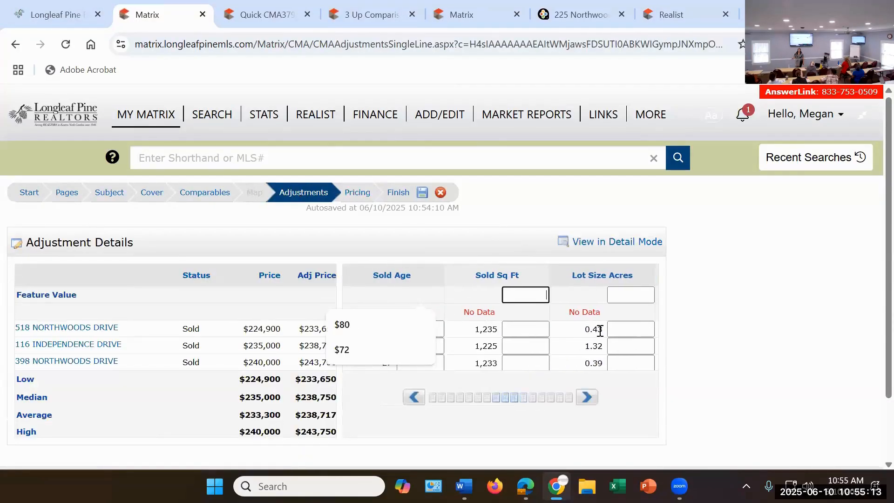
{"action": "type", "text": "90"}
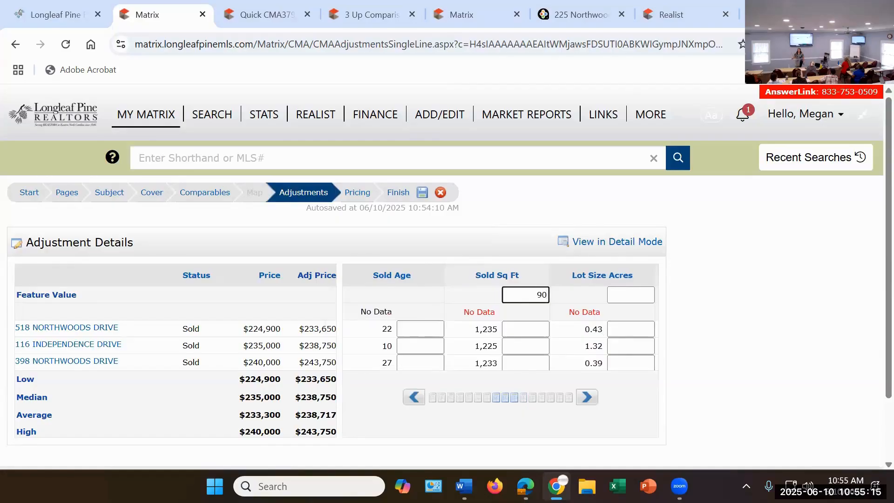
{"action": "left_click", "coordinate": [810, 308]}
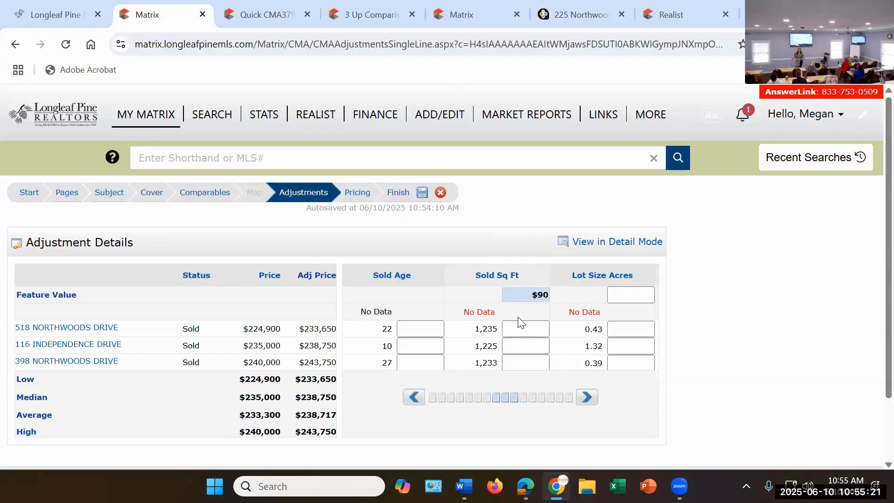
Step: Go back to the subject details stage and set the subject's Sold Sq Ft to 1352
{"action": "left_click", "coordinate": [107, 196]}
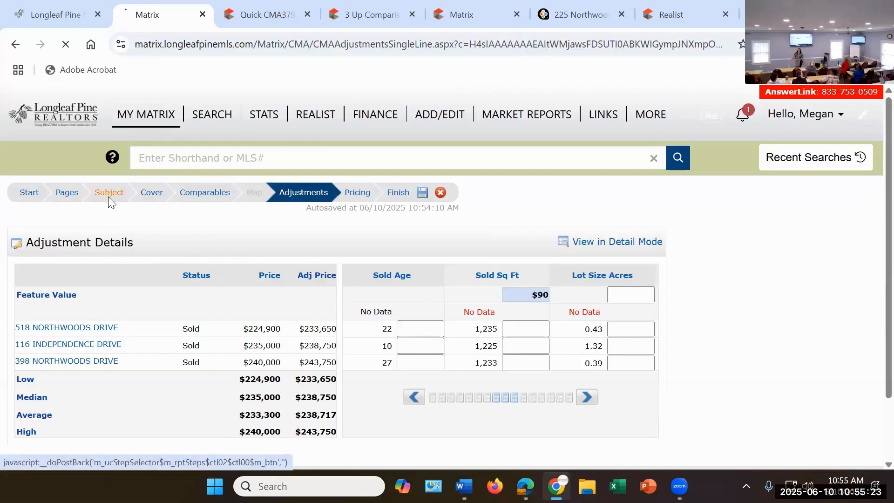
{"action": "scroll", "coordinate": [285, 327], "scroll_direction": "down", "scroll_amount": 4}
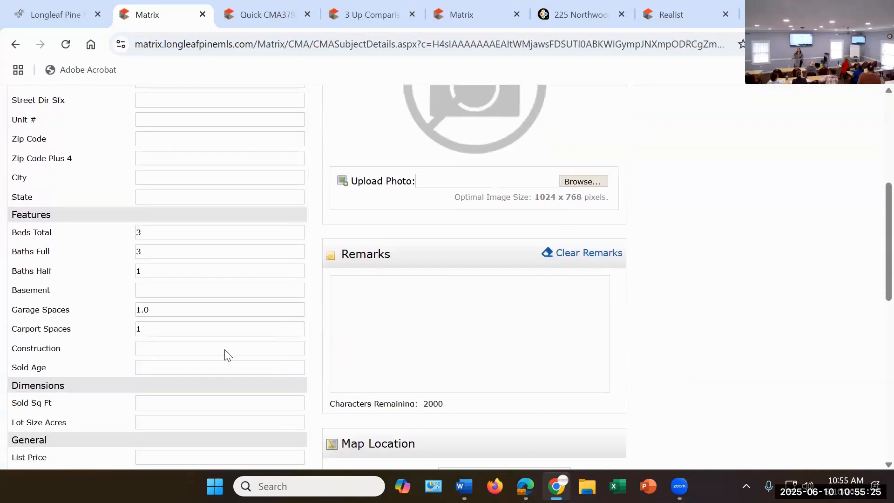
{"action": "scroll", "coordinate": [214, 344], "scroll_direction": "down", "scroll_amount": 1}
{"action": "left_click", "coordinate": [203, 332]}
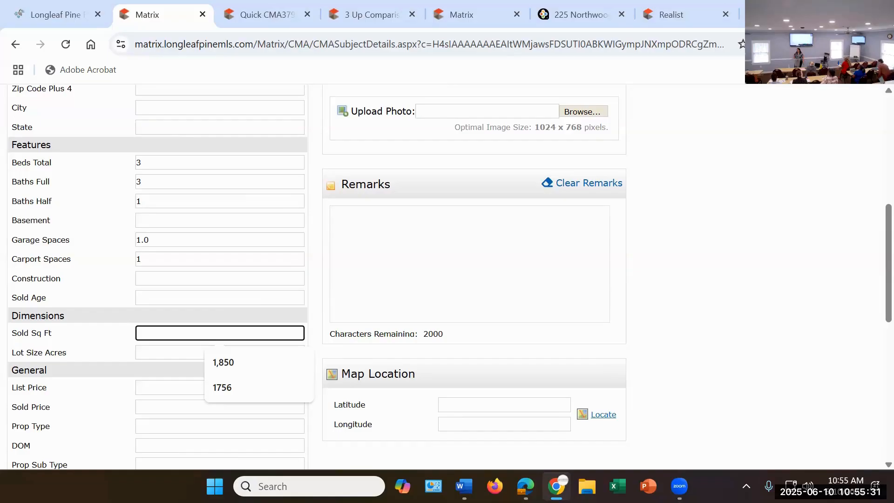
{"action": "type", "text": "1352"}
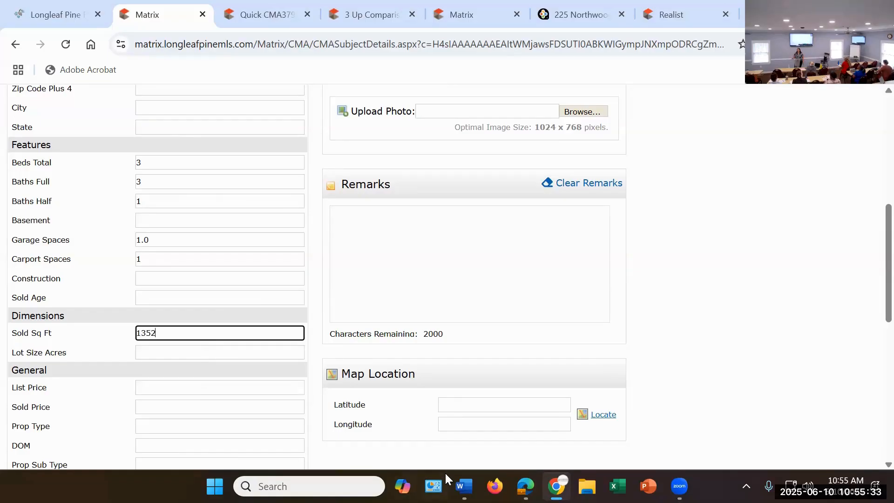
Step: Return to the adjustments stage to apply the subject's square footage, and open the Lot Size Acres feature value for editing
{"action": "scroll", "coordinate": [335, 269], "scroll_direction": "up", "scroll_amount": 7}
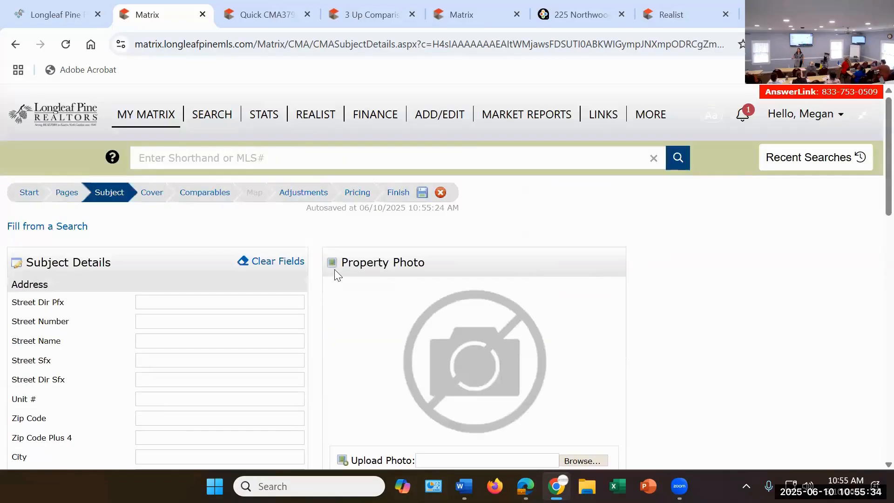
{"action": "left_click", "coordinate": [304, 191]}
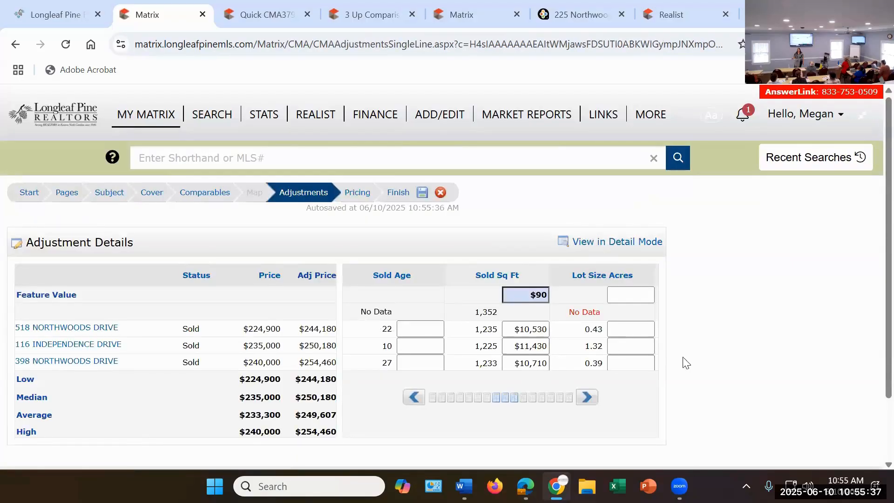
{"action": "scroll", "coordinate": [503, 290], "scroll_direction": "down", "scroll_amount": 2}
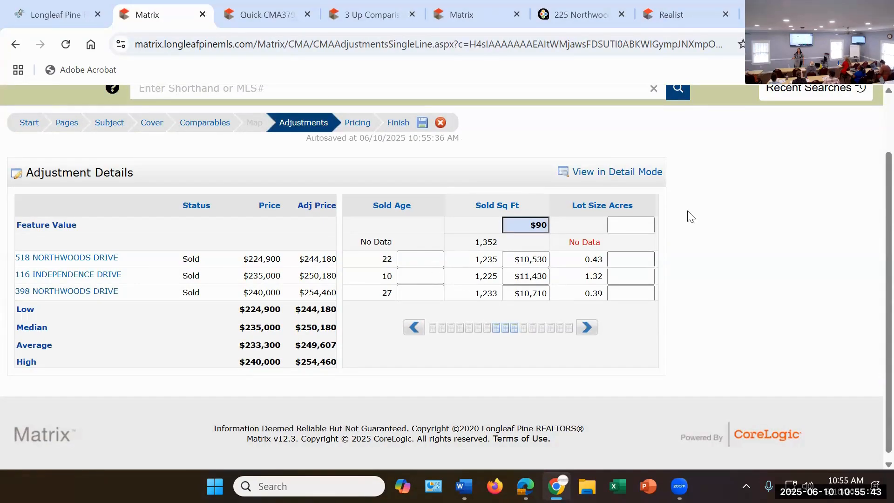
{"action": "left_click", "coordinate": [642, 231]}
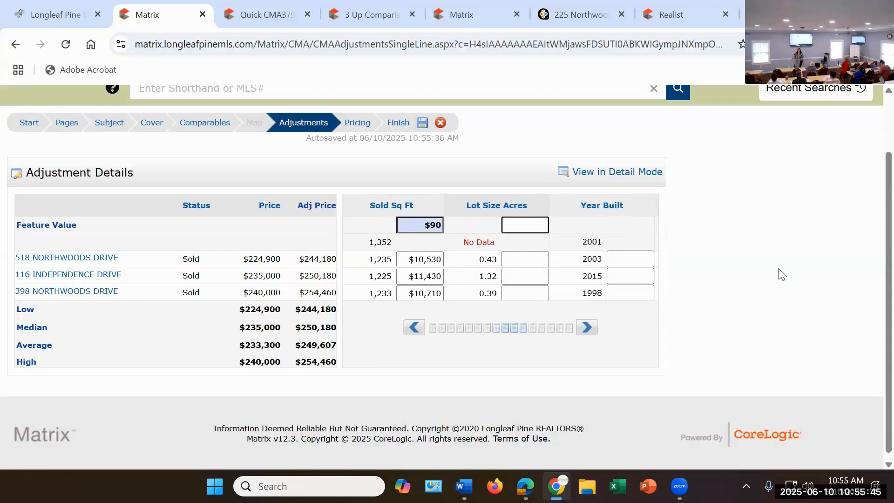
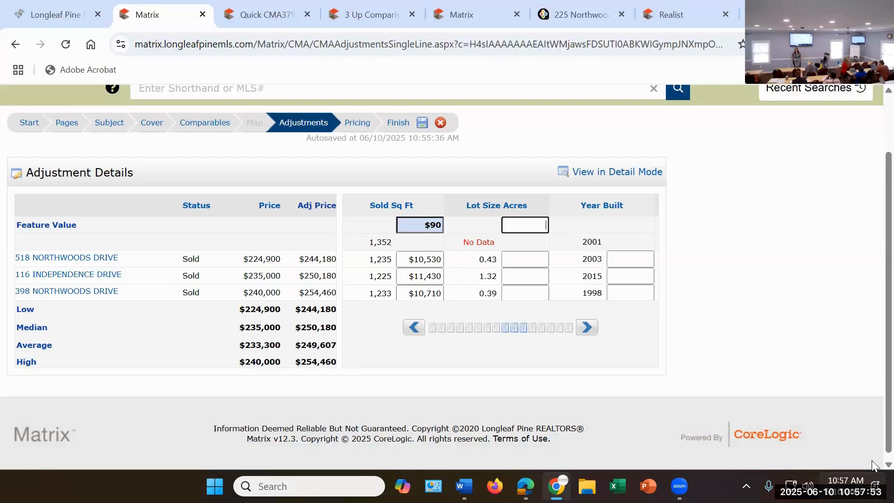
Step: Set the screen porch feature value to $2,500
{"action": "left_click", "coordinate": [587, 327]}
{"action": "left_click", "coordinate": [586, 327]}
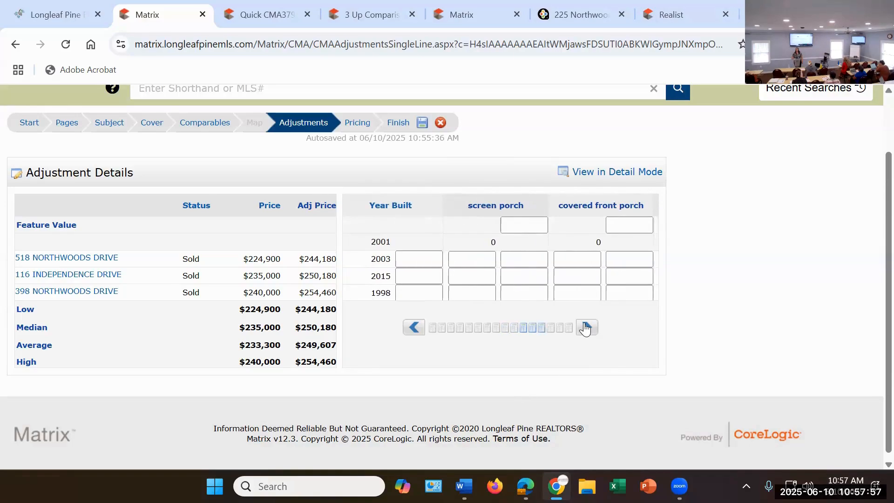
{"action": "left_click", "coordinate": [586, 327]}
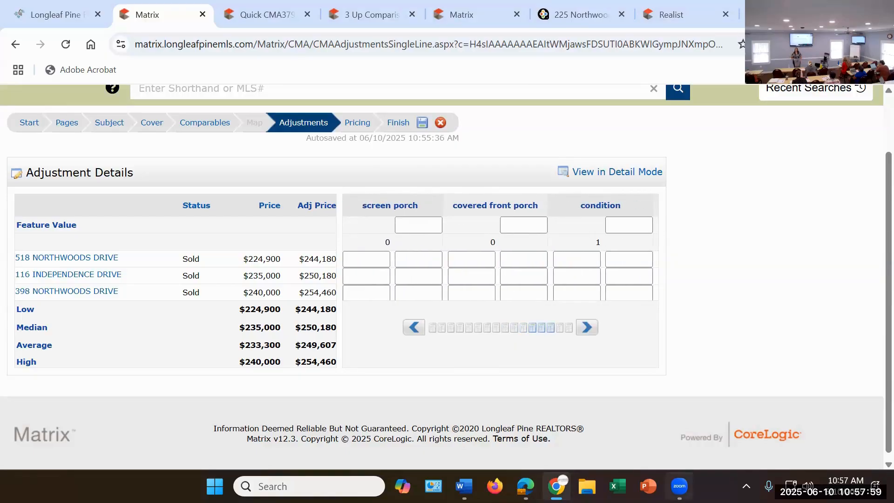
{"action": "mouse_move", "coordinate": [679, 486]}
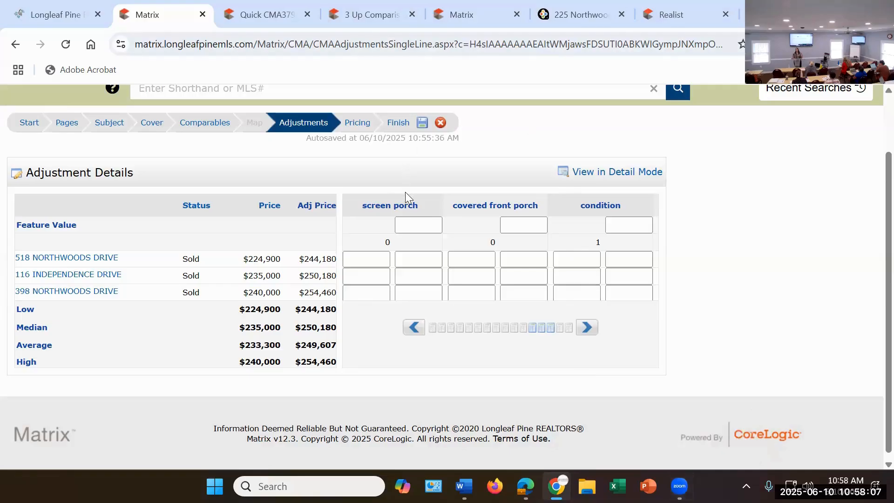
{"action": "left_click", "coordinate": [438, 226]}
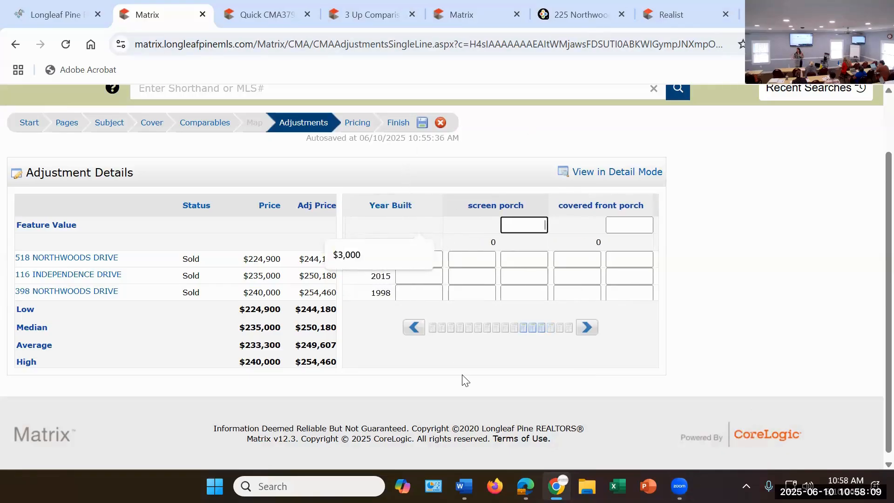
{"action": "type", "text": "2500"}
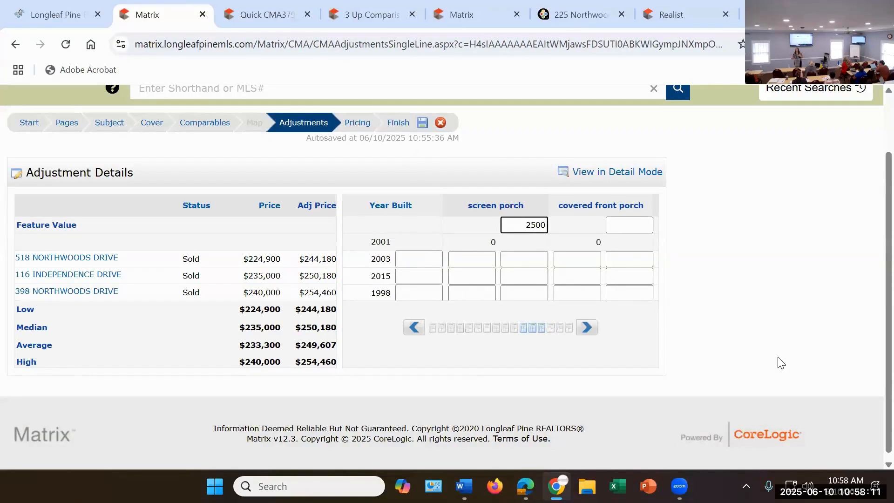
{"action": "left_click", "coordinate": [765, 348]}
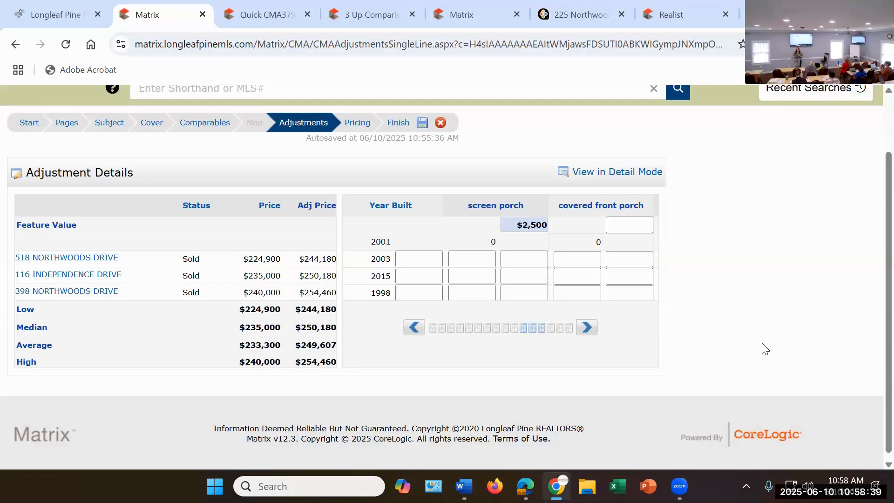
{"action": "left_click", "coordinate": [434, 263]}
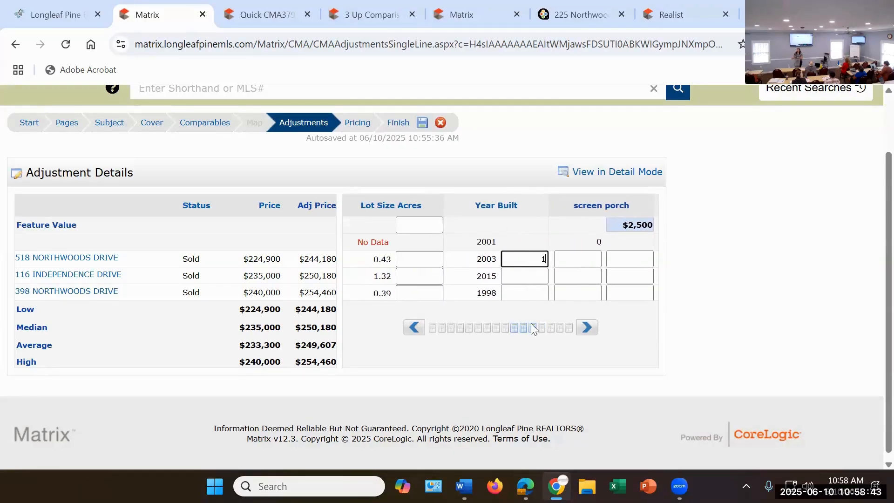
{"action": "type", "text": "1"}
{"action": "left_click", "coordinate": [545, 280]}
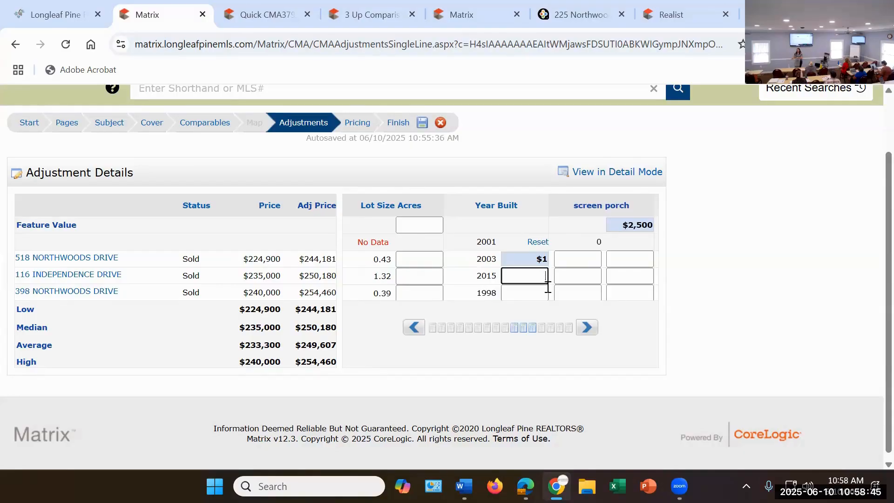
{"action": "type", "text": "0"}
{"action": "left_click_drag", "start_coordinate": [524, 262], "coordinate": [560, 254]}
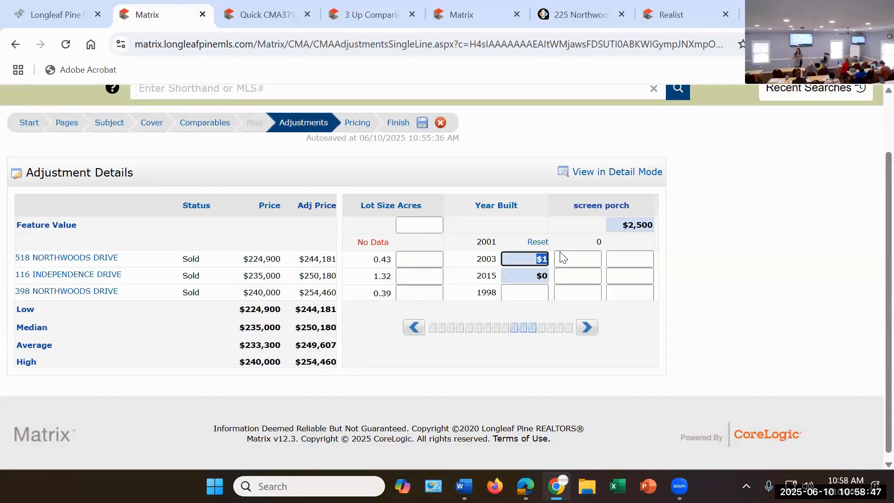
{"action": "key", "text": "BackSpace"}
{"action": "left_click", "coordinate": [536, 279]}
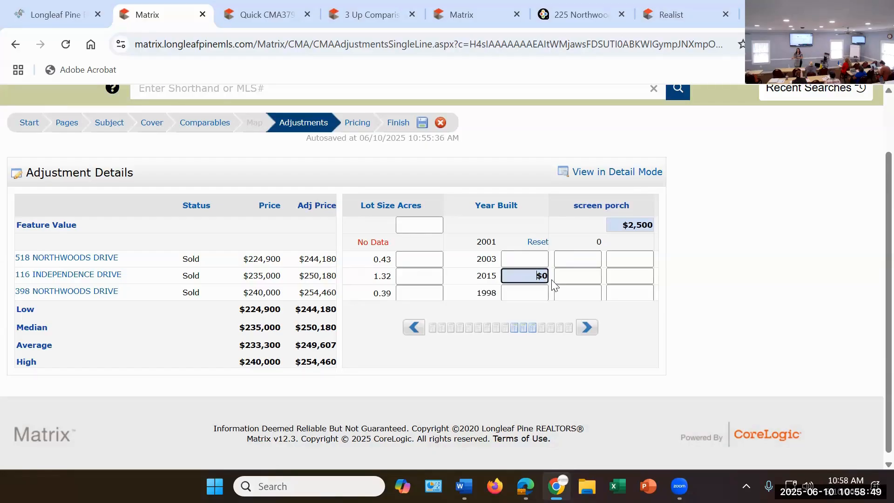
{"action": "left_click", "coordinate": [584, 255]}
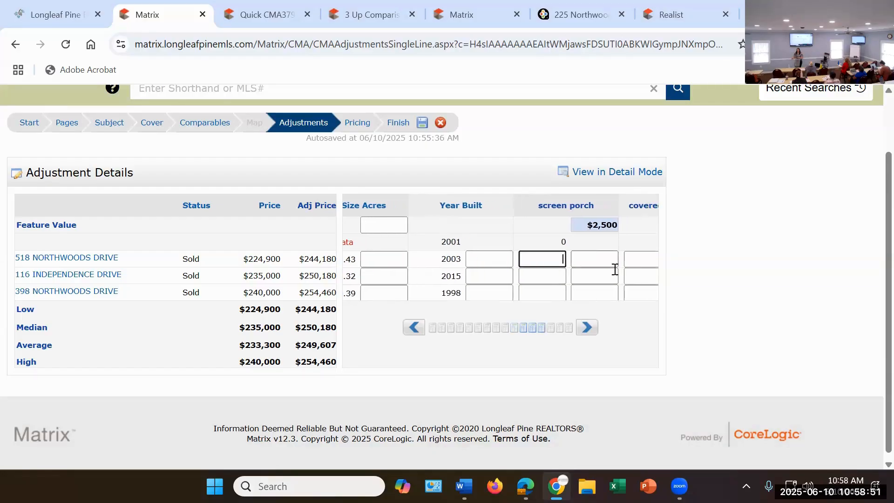
{"action": "type", "text": "1"}
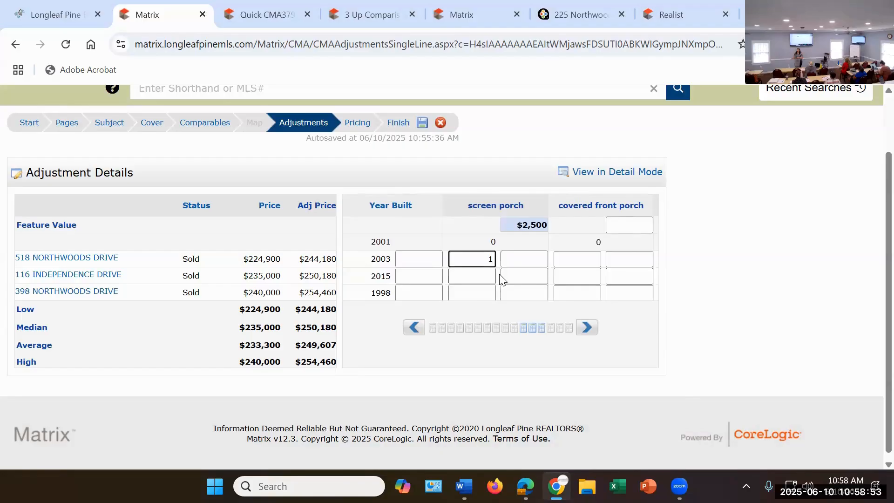
{"action": "key", "text": "Tab"}
{"action": "type", "text": "0"}
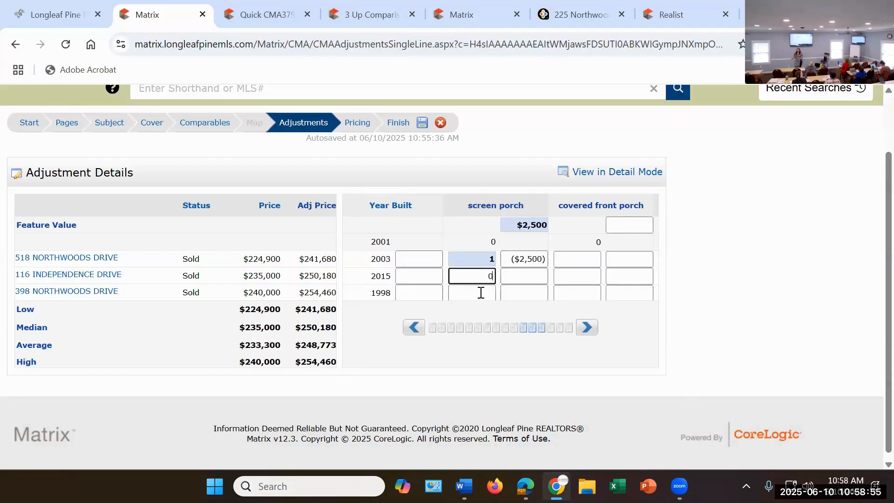
{"action": "left_click", "coordinate": [480, 292]}
{"action": "type", "text": "1"}
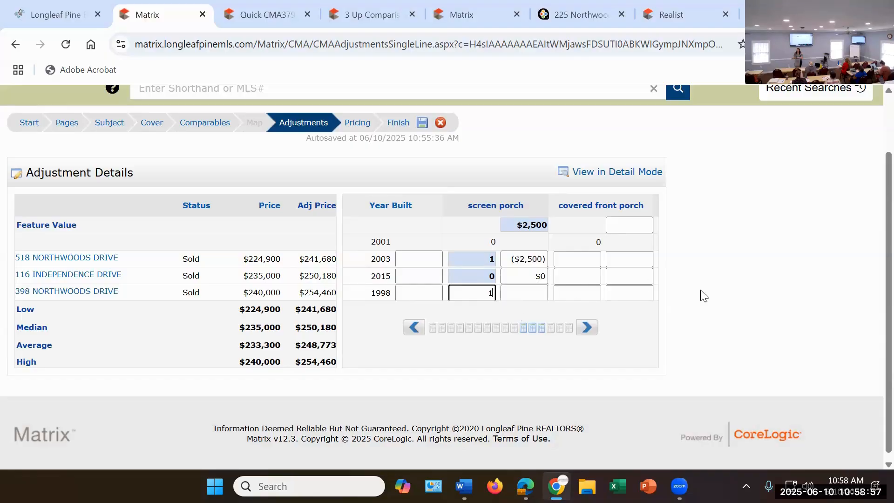
{"action": "left_click", "coordinate": [754, 287]}
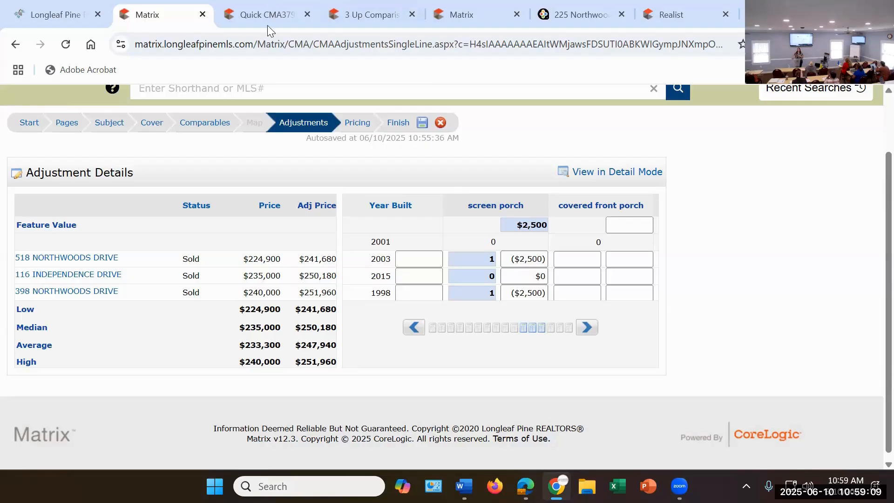
Step: Set the covered front porch feature value to $1,500
{"action": "left_click", "coordinate": [586, 326]}
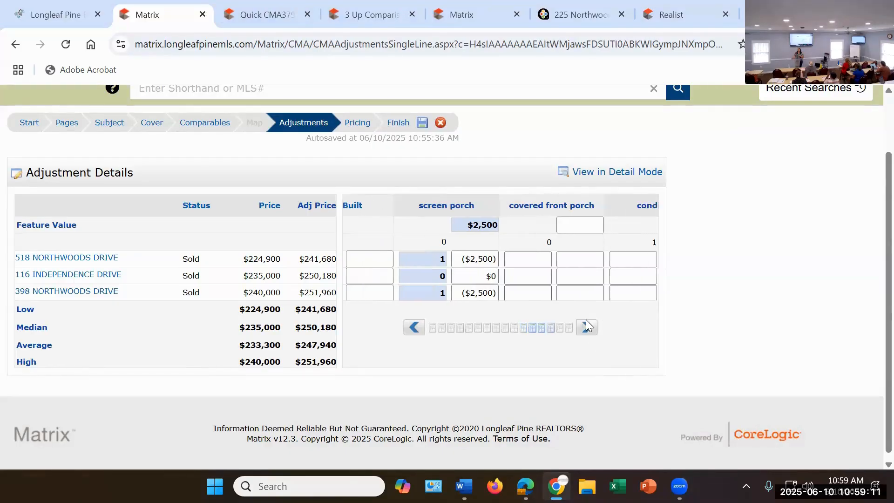
{"action": "left_click", "coordinate": [586, 326]}
{"action": "left_click", "coordinate": [523, 225]}
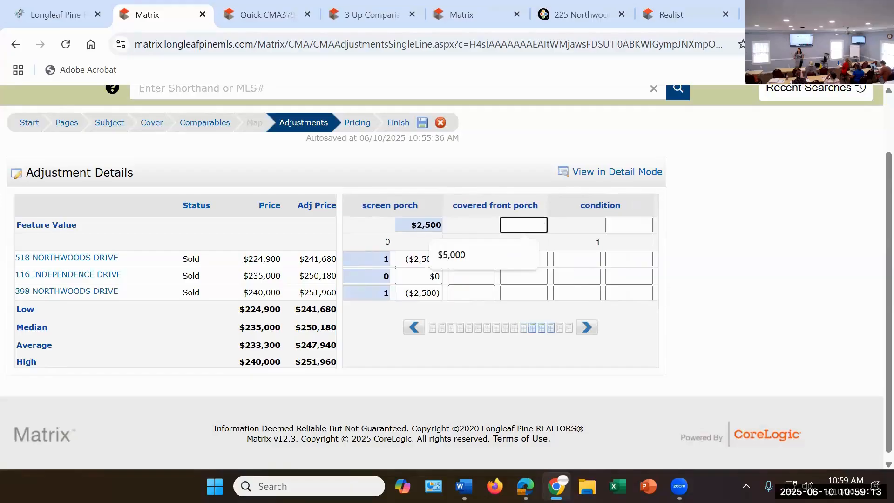
{"action": "type", "text": "12"}
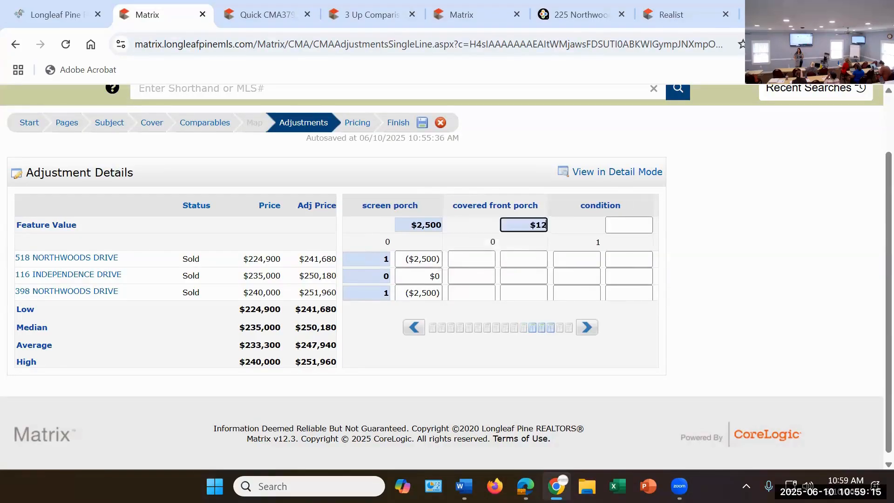
{"action": "key", "text": "BackSpace"}
{"action": "key", "text": "BackSpace"}
{"action": "key", "text": "F11"}
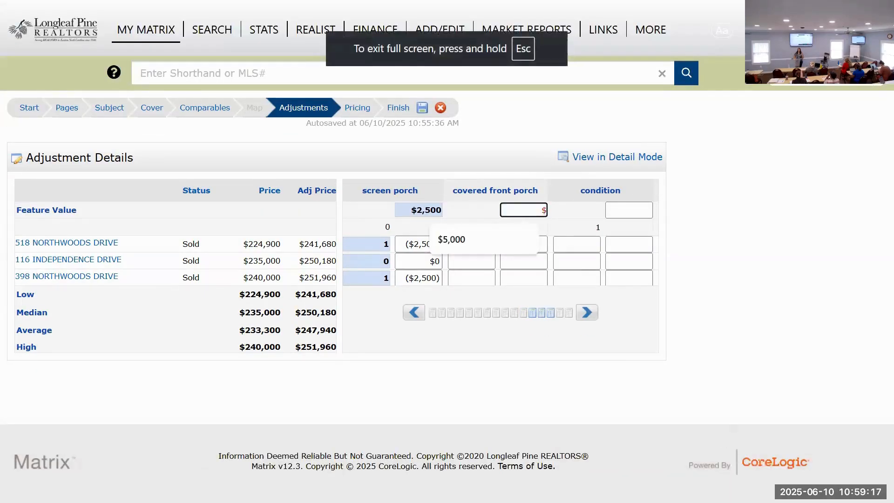
{"action": "left_click_drag", "start_coordinate": [523, 210], "coordinate": [582, 203]}
{"action": "type", "text": "1500"}
Step: Enter a covered front porch count of 1 for each of the three comparables
{"action": "left_click", "coordinate": [484, 246]}
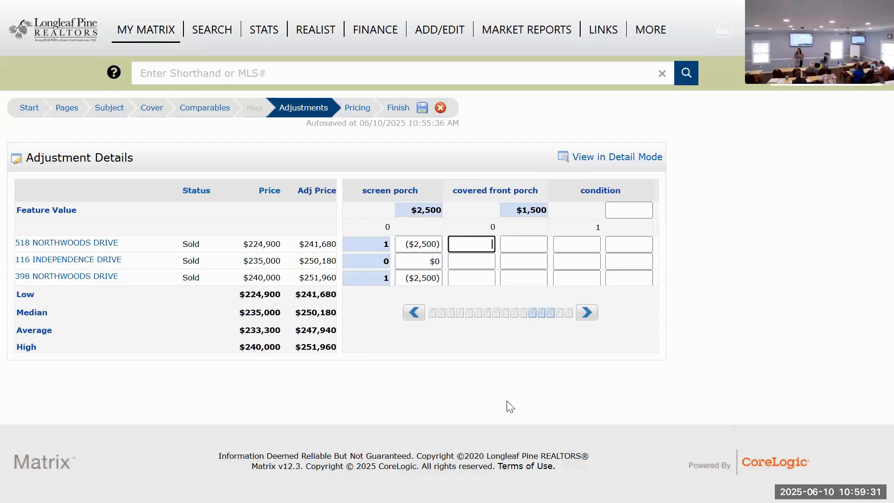
{"action": "type", "text": "1"}
{"action": "left_click", "coordinate": [490, 262]}
{"action": "type", "text": "1"}
{"action": "left_click", "coordinate": [484, 274]}
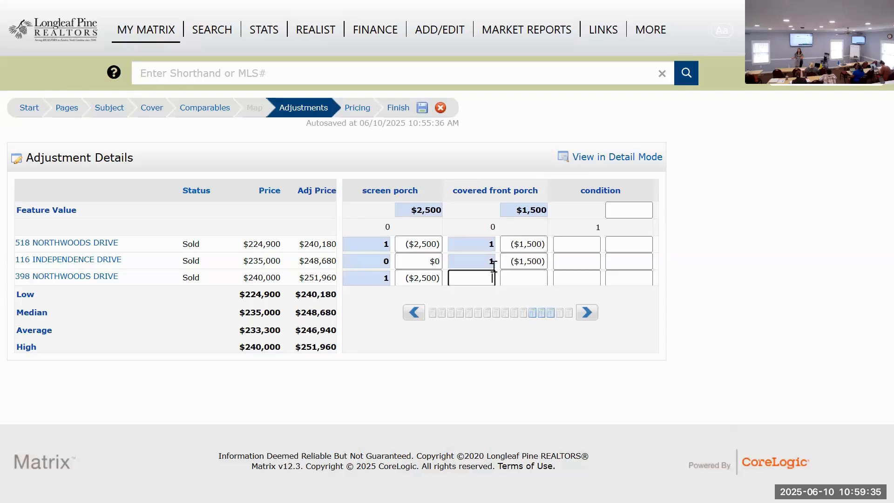
{"action": "type", "text": "1"}
{"action": "left_click", "coordinate": [752, 261]}
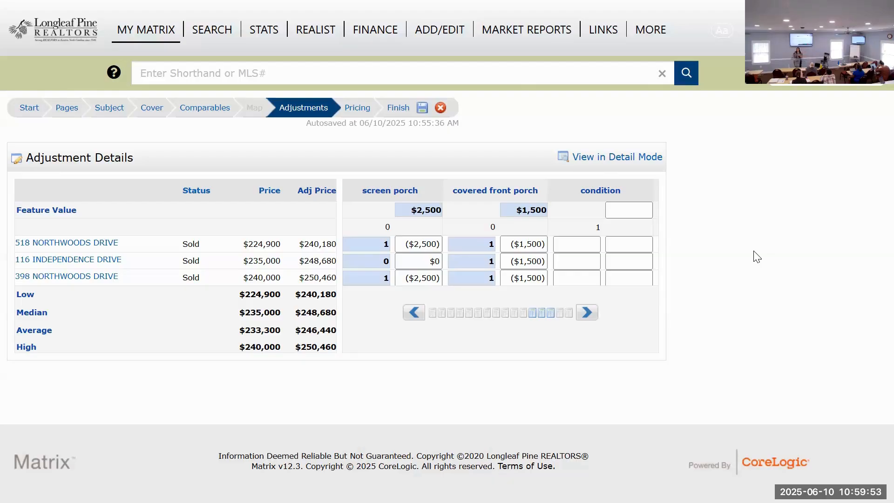
Step: Set the pool feature value to $7,000
{"action": "left_click", "coordinate": [589, 314]}
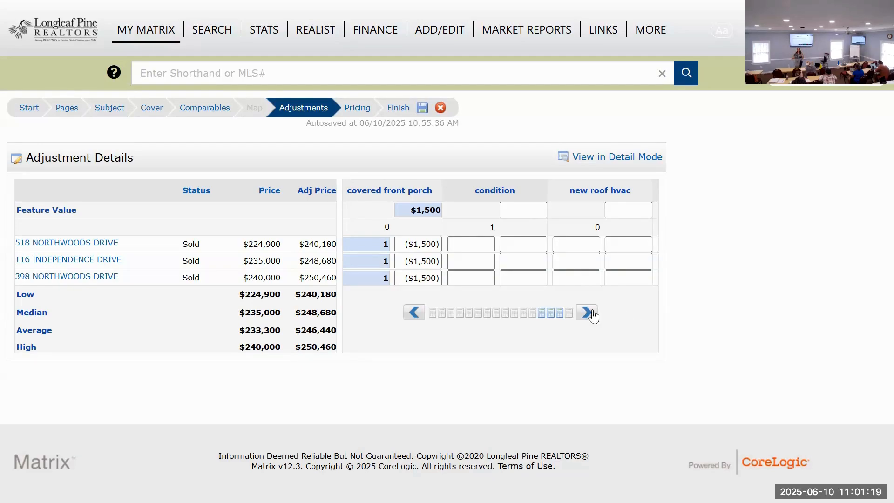
{"action": "left_click", "coordinate": [588, 313]}
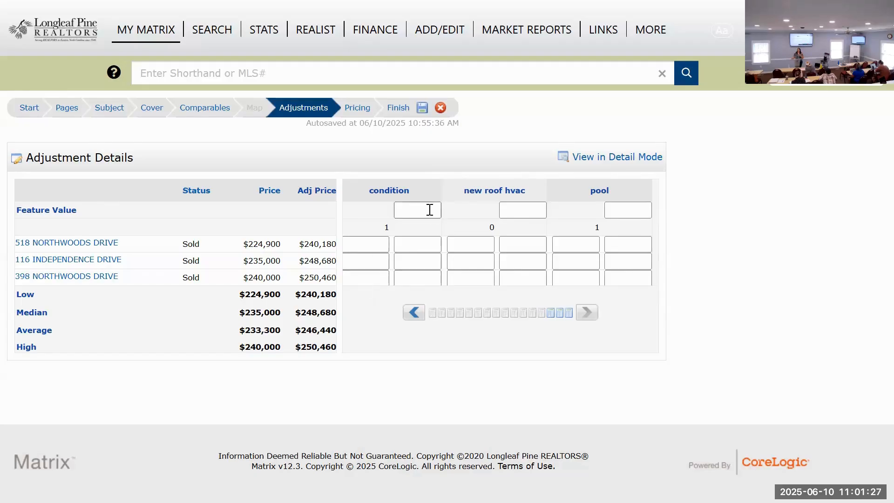
{"action": "left_click", "coordinate": [626, 210]}
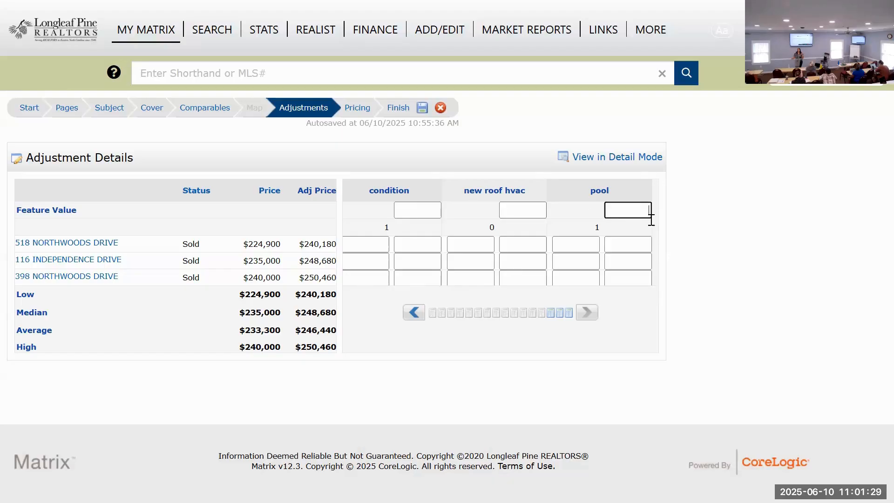
{"action": "type", "text": "000"}
Step: Enter a pool count of 0 for each of the three comparables
{"action": "left_click", "coordinate": [598, 243]}
{"action": "type", "text": "0"}
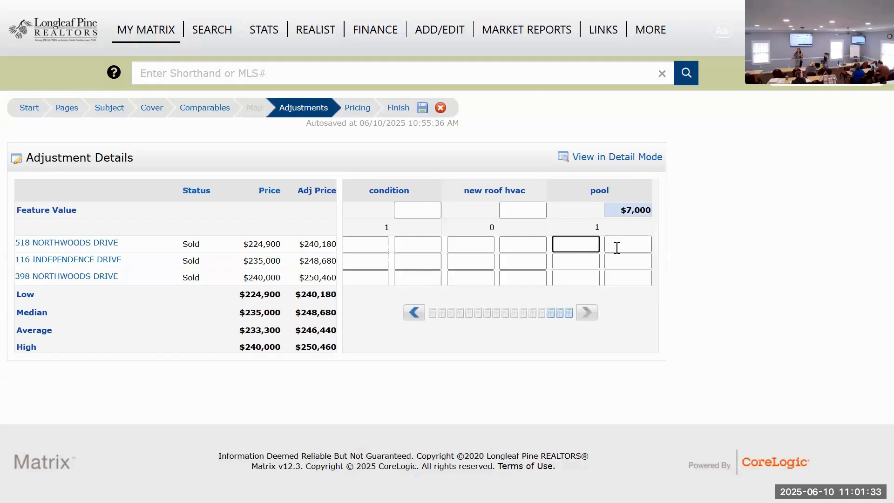
{"action": "left_click", "coordinate": [596, 262]}
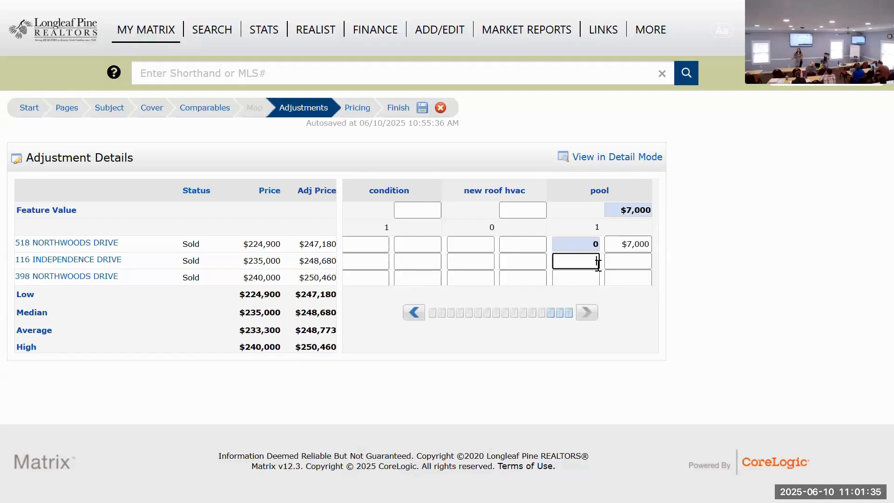
{"action": "type", "text": "0"}
{"action": "left_click", "coordinate": [586, 280]}
{"action": "type", "text": "0"}
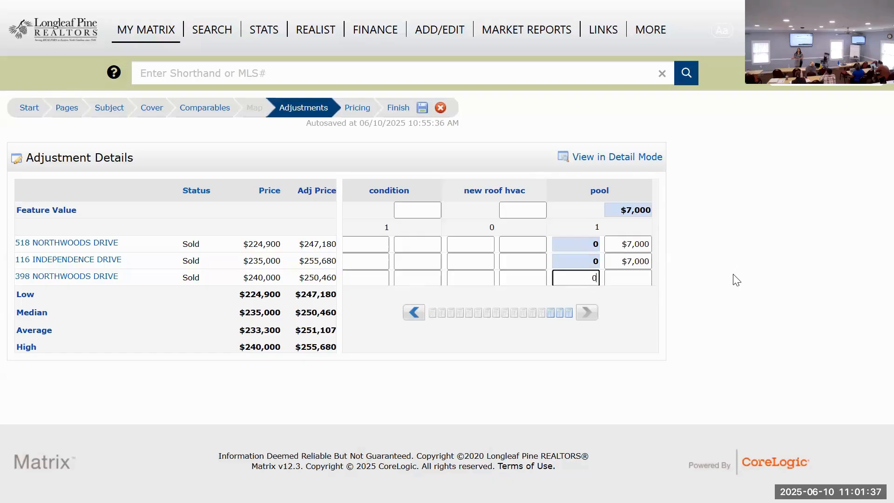
{"action": "left_click", "coordinate": [736, 280]}
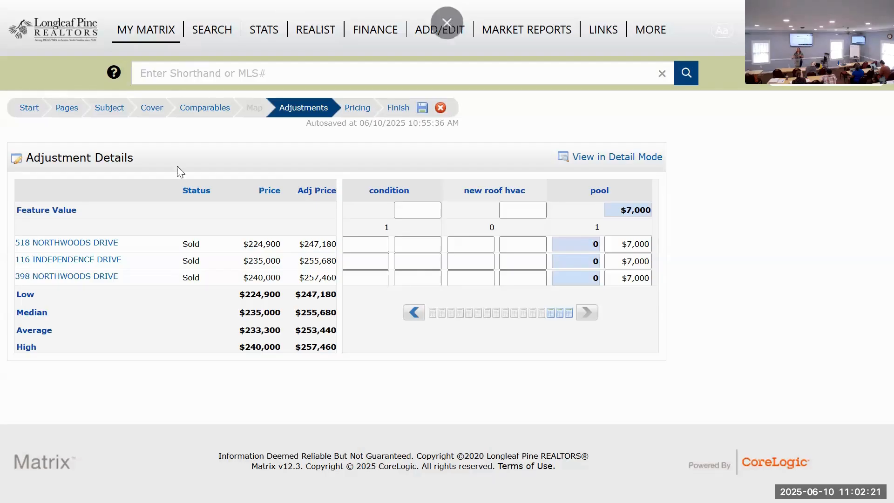
Step: Open the CMA's pricing stage and review the price summary, the suggested list price field and the notes field
{"action": "left_click", "coordinate": [365, 109]}
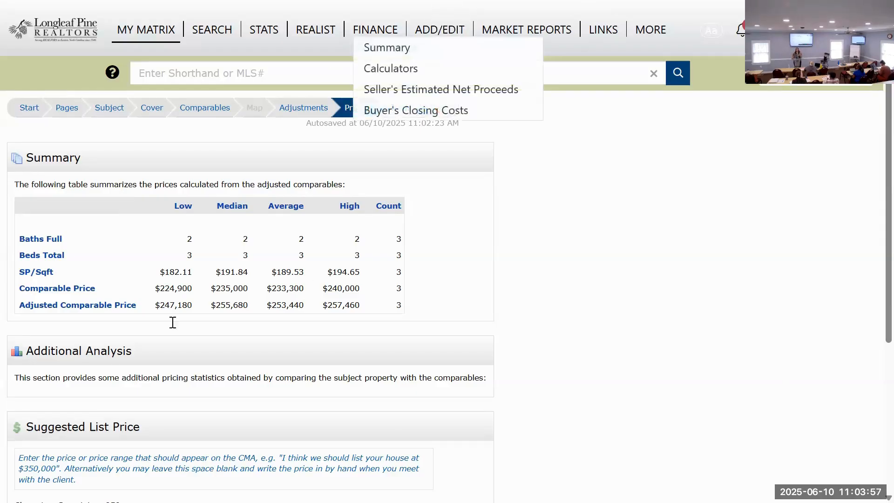
{"action": "scroll", "coordinate": [172, 323], "scroll_direction": "down", "scroll_amount": 5}
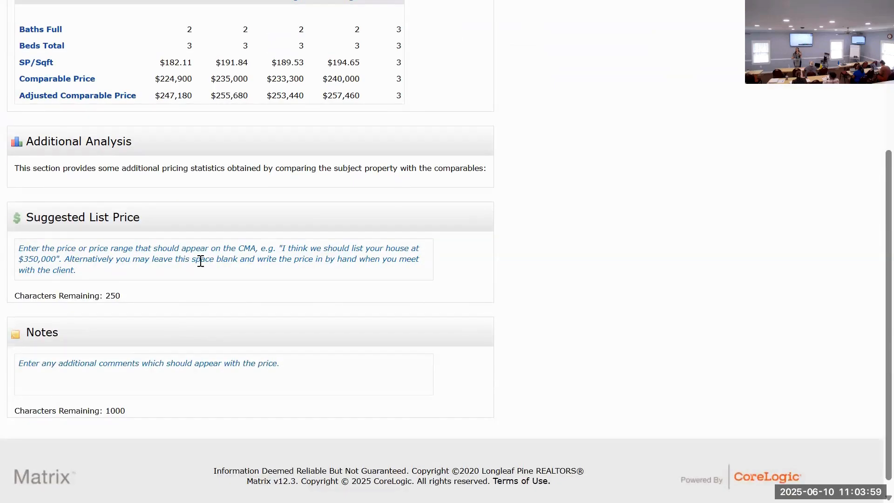
{"action": "left_click", "coordinate": [161, 265]}
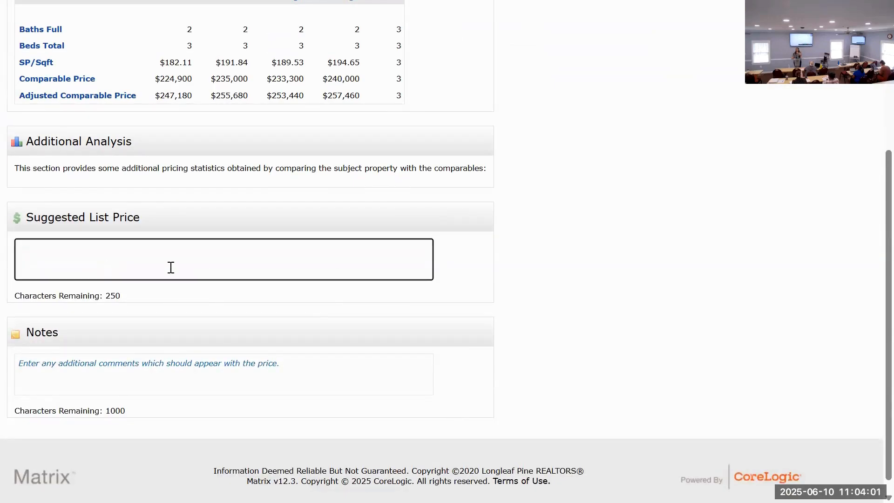
{"action": "scroll", "coordinate": [153, 316], "scroll_direction": "down", "scroll_amount": 1}
{"action": "left_click", "coordinate": [148, 355]}
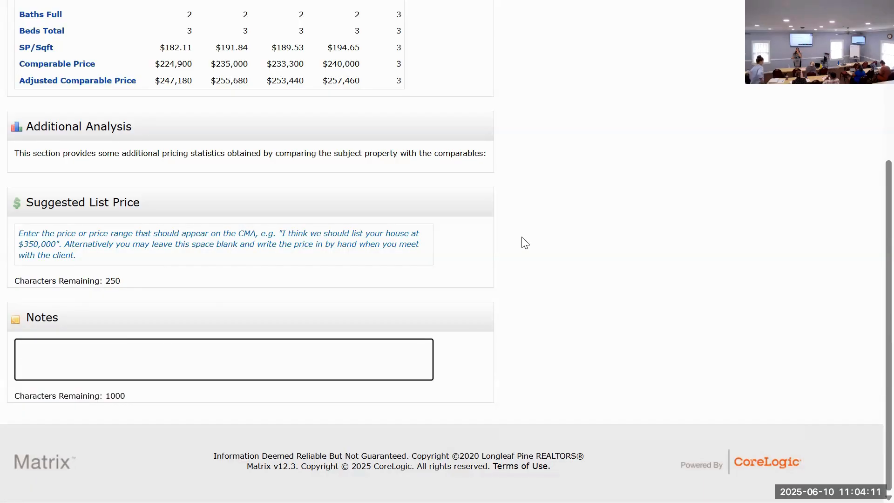
Step: Go to the CMA's finish stage and generate the CMA report for viewing
{"action": "scroll", "coordinate": [522, 244], "scroll_direction": "up", "scroll_amount": 5}
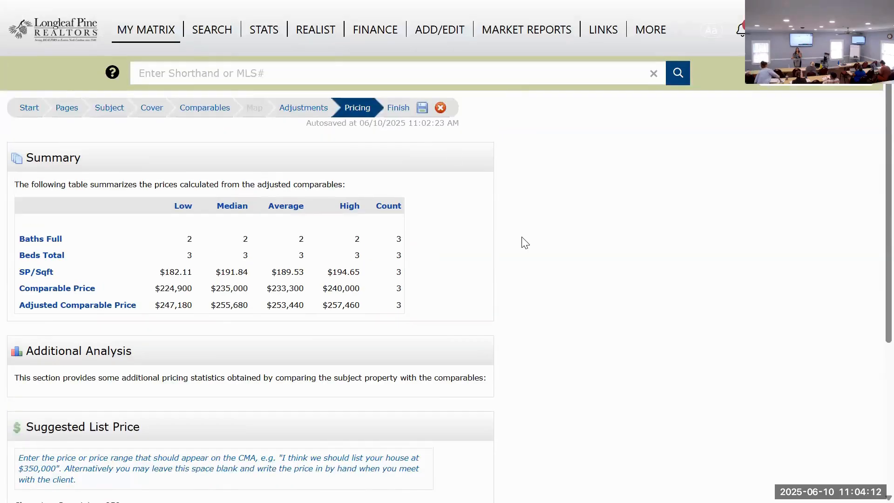
{"action": "left_click", "coordinate": [390, 117]}
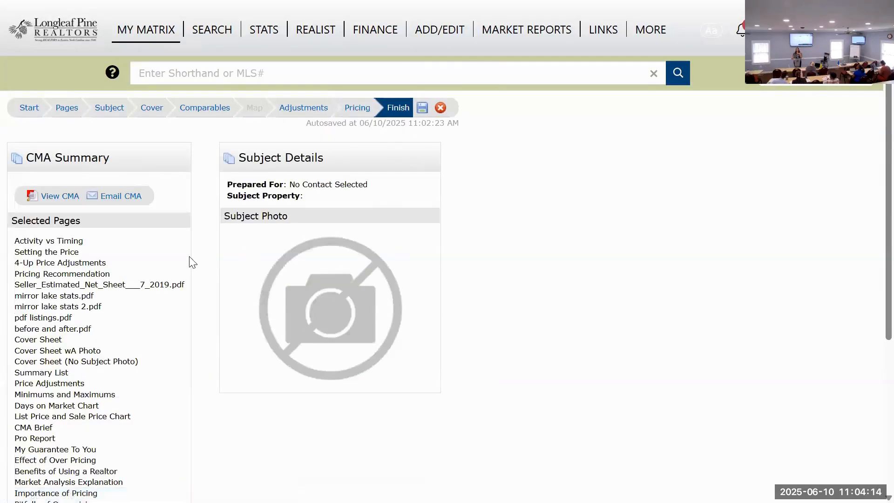
{"action": "left_click", "coordinate": [54, 196]}
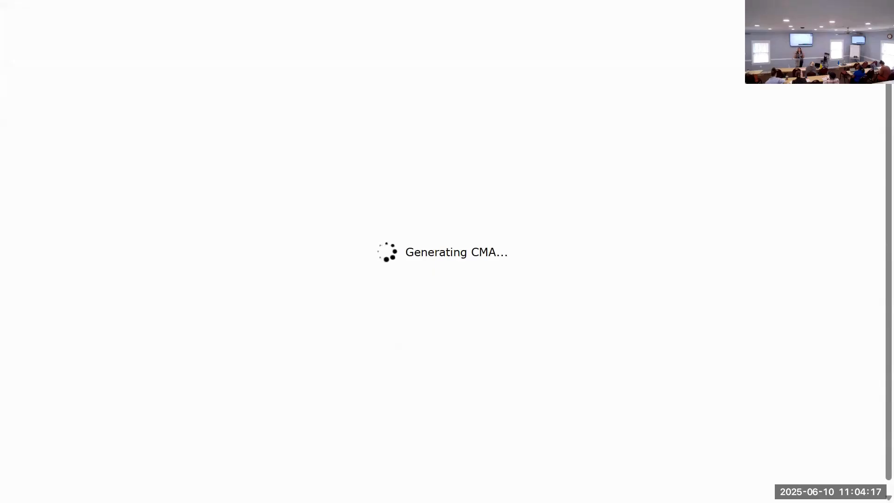
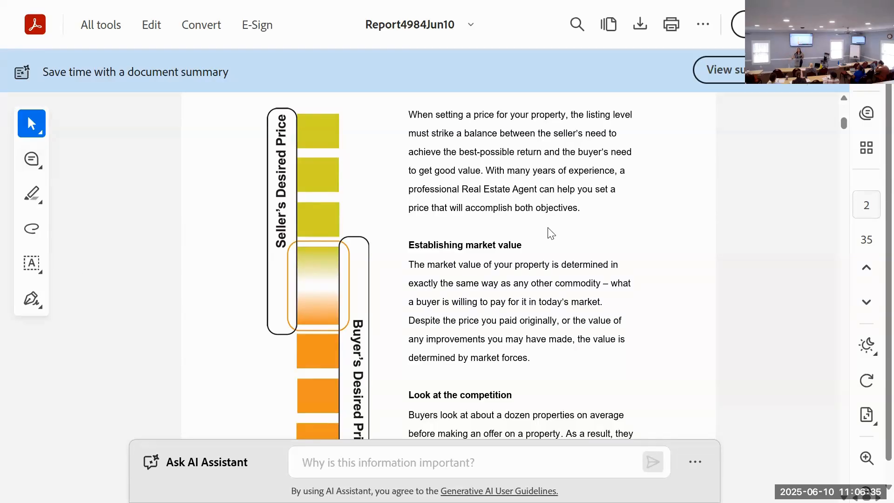
Step: Review the report's CMA Price Adjustments page for the three comparables, including the adjusted prices, and the market statistics page
{"action": "scroll", "coordinate": [547, 231], "scroll_direction": "down", "scroll_amount": 5}
{"action": "scroll", "coordinate": [546, 230], "scroll_direction": "down", "scroll_amount": 10}
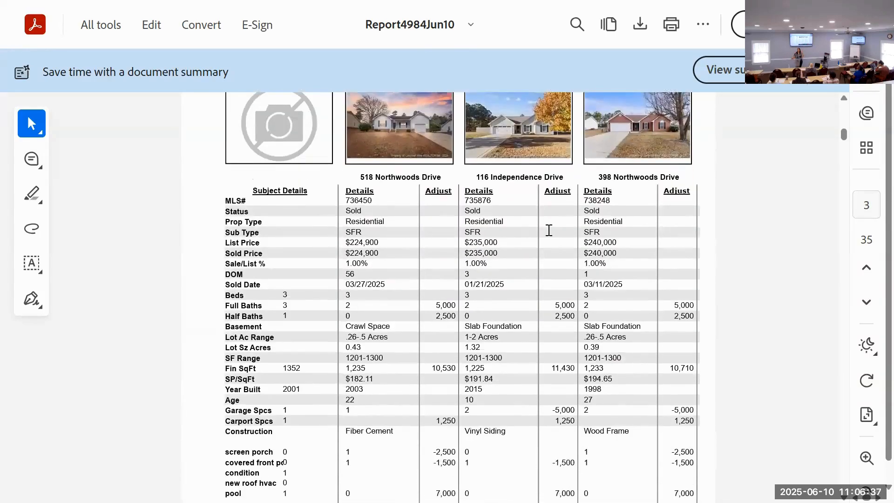
{"action": "scroll", "coordinate": [549, 230], "scroll_direction": "down", "scroll_amount": 3}
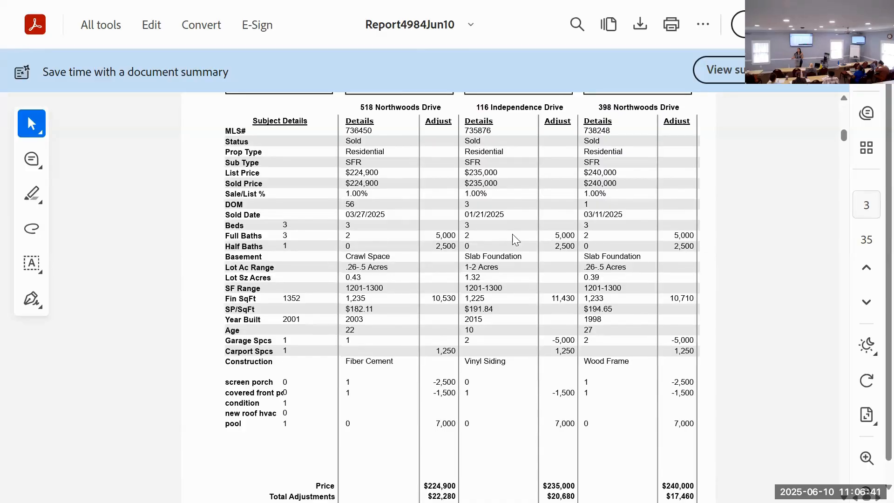
{"action": "scroll", "coordinate": [688, 310], "scroll_direction": "up", "scroll_amount": 3}
{"action": "scroll", "coordinate": [688, 311], "scroll_direction": "up", "scroll_amount": 3}
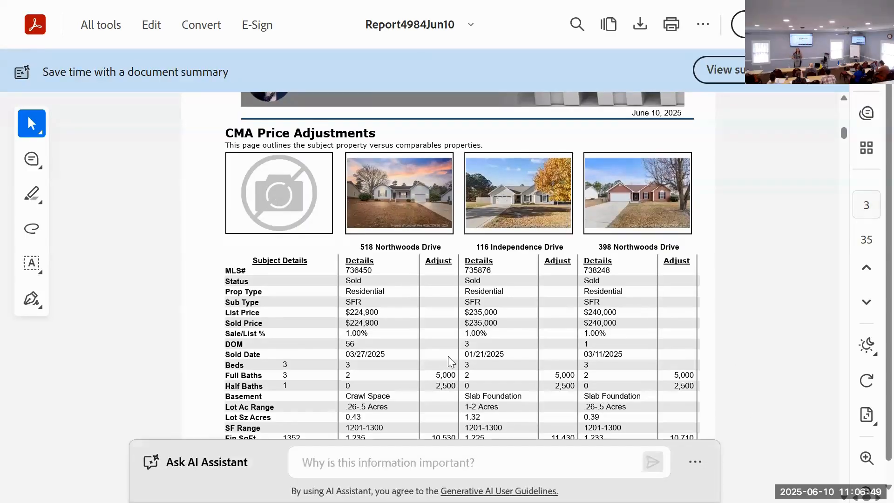
{"action": "scroll", "coordinate": [580, 215], "scroll_direction": "down", "scroll_amount": 9}
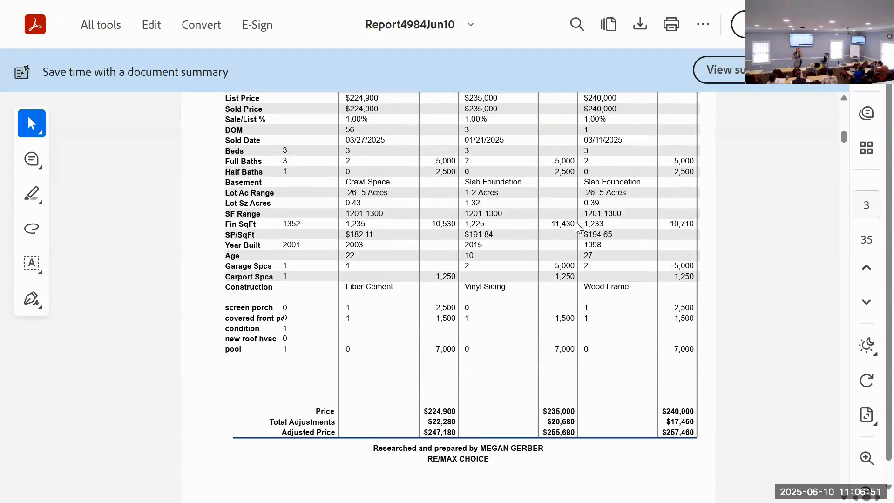
{"action": "scroll", "coordinate": [576, 223], "scroll_direction": "down", "scroll_amount": 3}
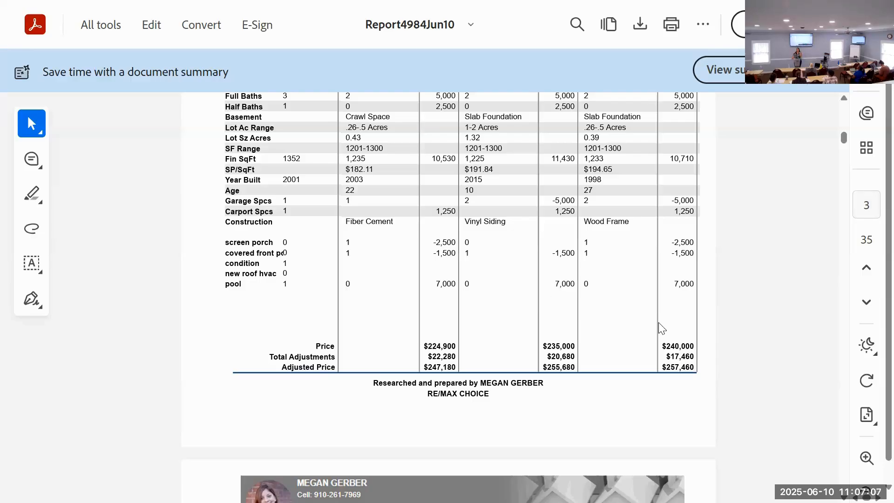
{"action": "scroll", "coordinate": [628, 333], "scroll_direction": "down", "scroll_amount": 10}
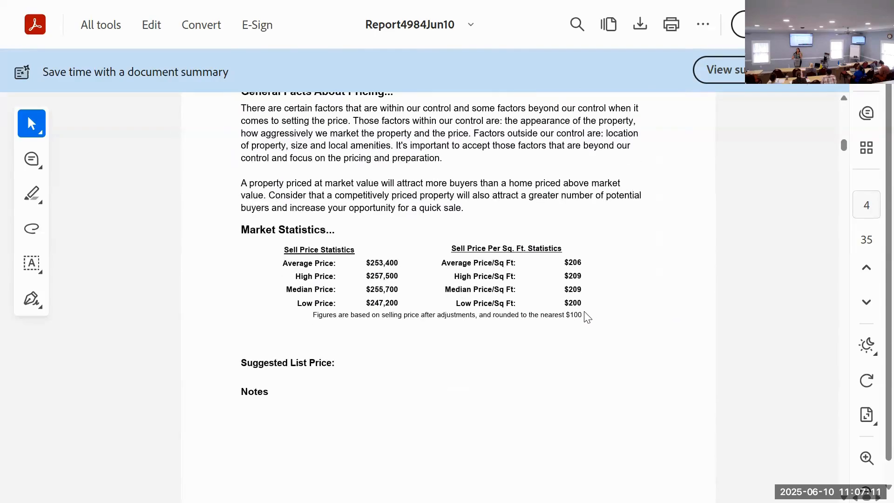
Step: Examine the seller net sheet in the report, from sales prices and closing costs down to the estimated net proceeds
{"action": "scroll", "coordinate": [583, 317], "scroll_direction": "down", "scroll_amount": 3}
{"action": "scroll", "coordinate": [581, 317], "scroll_direction": "down", "scroll_amount": 10}
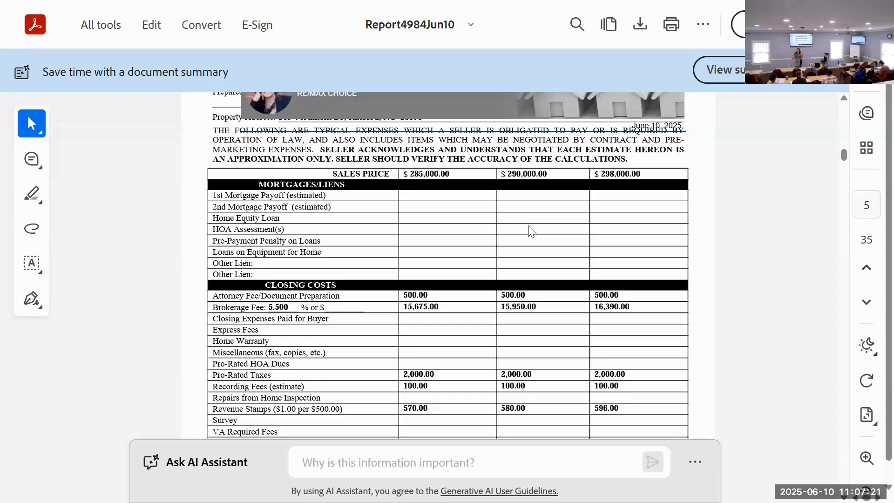
{"action": "scroll", "coordinate": [530, 231], "scroll_direction": "down", "scroll_amount": 3}
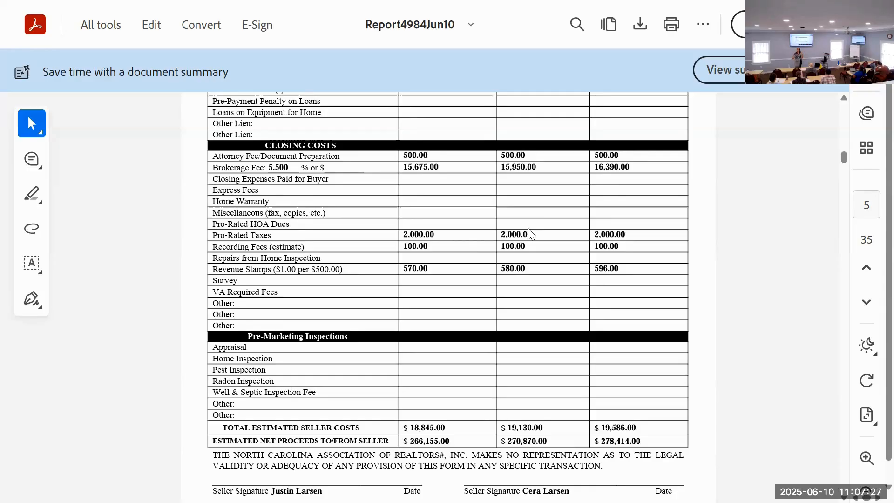
{"action": "scroll", "coordinate": [450, 247], "scroll_direction": "up", "scroll_amount": 3}
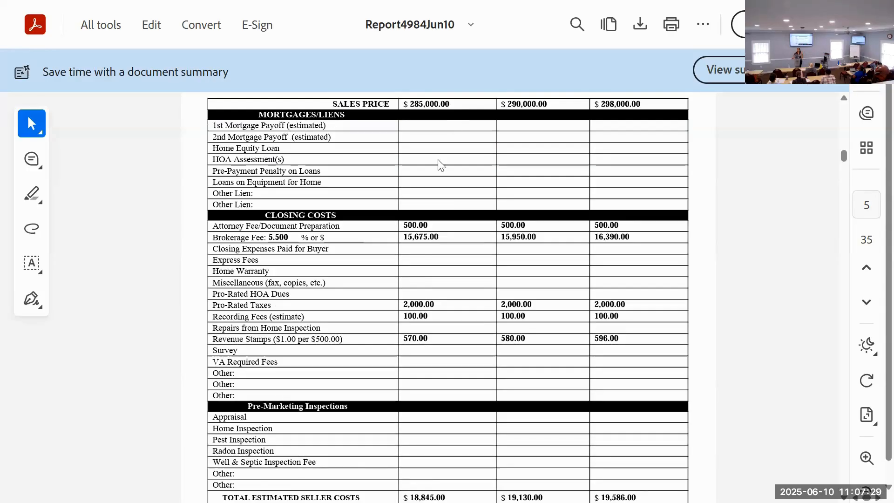
{"action": "scroll", "coordinate": [441, 165], "scroll_direction": "down", "scroll_amount": 3}
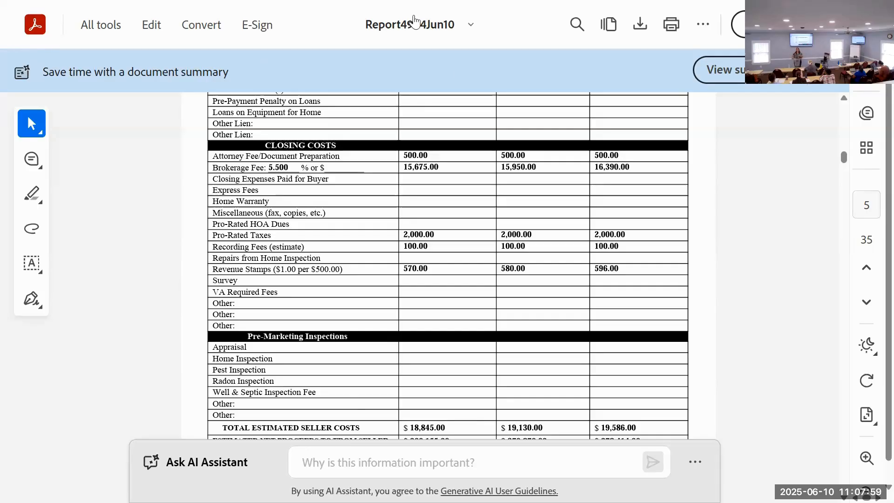
{"action": "scroll", "coordinate": [406, 302], "scroll_direction": "down", "scroll_amount": 3}
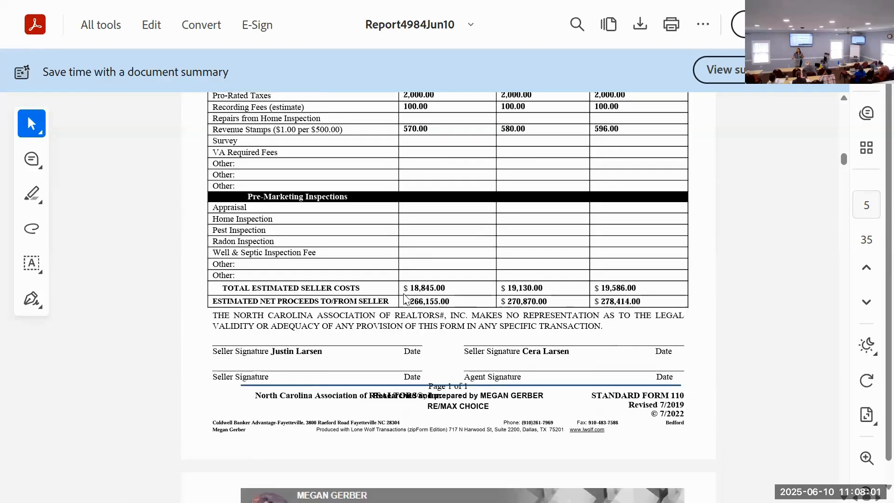
Step: Look through the average days-to-sell chart, its monthly table and the custom page listing properties in The Lakes subdivision
{"action": "scroll", "coordinate": [516, 291], "scroll_direction": "down", "scroll_amount": 15}
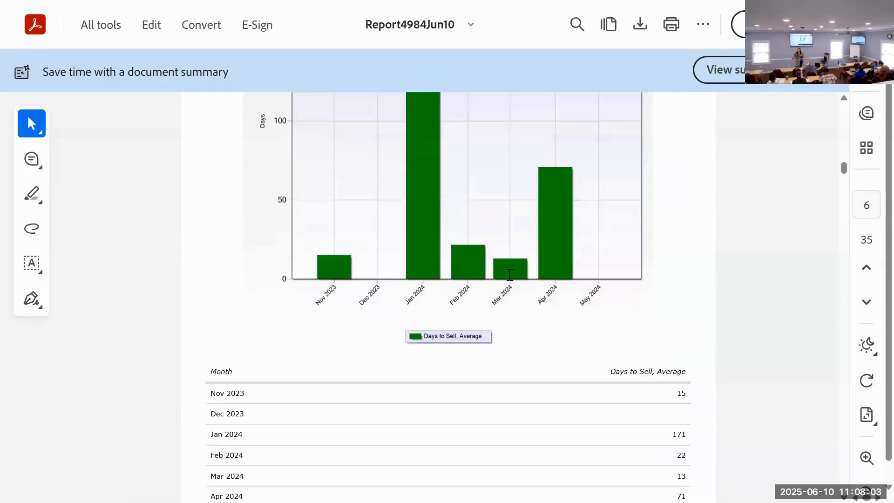
{"action": "scroll", "coordinate": [513, 281], "scroll_direction": "down", "scroll_amount": 20}
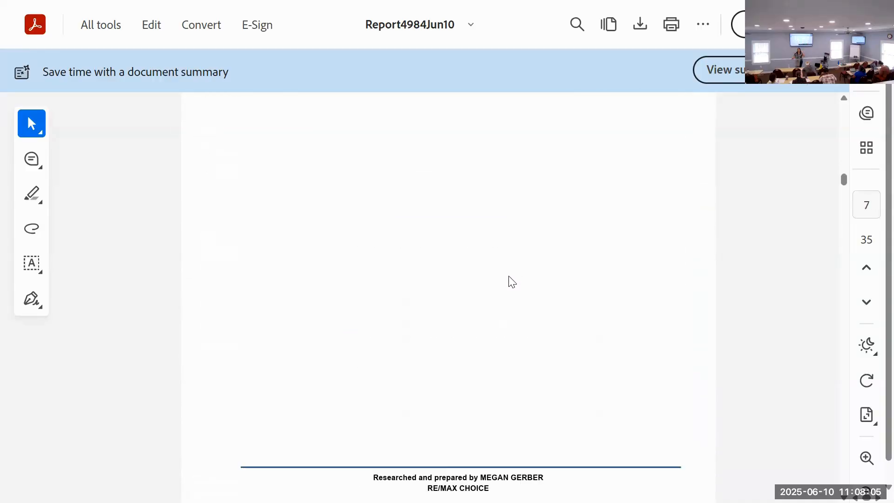
{"action": "scroll", "coordinate": [513, 273], "scroll_direction": "down", "scroll_amount": 20}
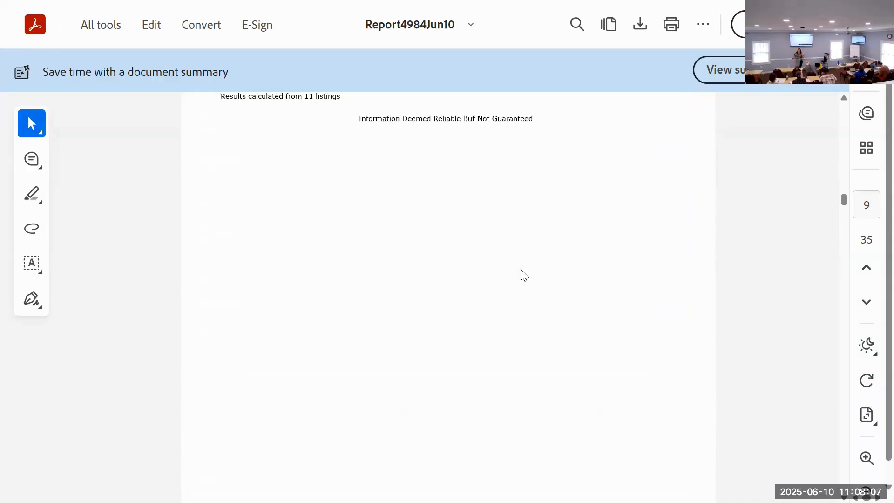
{"action": "scroll", "coordinate": [531, 270], "scroll_direction": "up", "scroll_amount": 8}
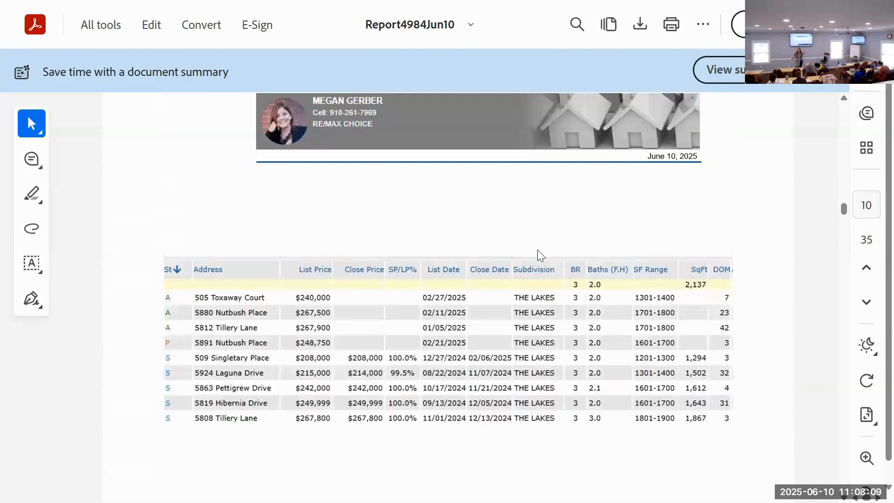
{"action": "scroll", "coordinate": [542, 259], "scroll_direction": "down", "scroll_amount": 5}
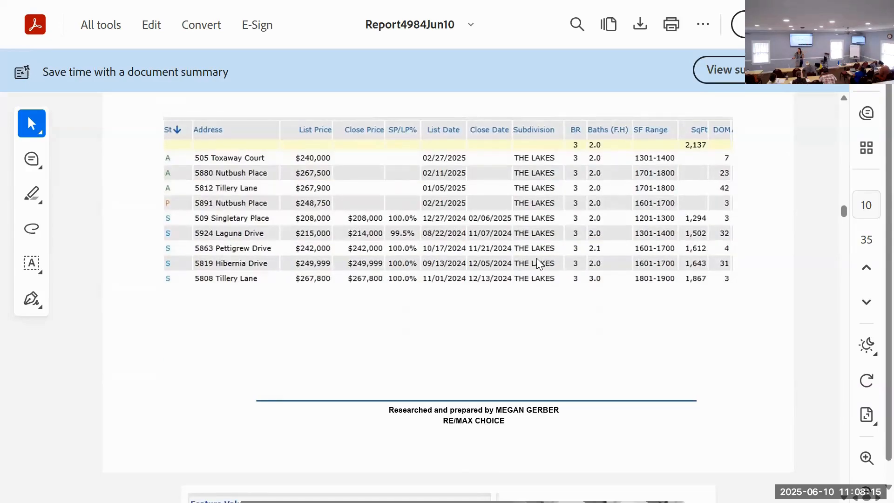
Step: Compare the alternative cover page designs in the report, with and without a subject property photo
{"action": "scroll", "coordinate": [537, 258], "scroll_direction": "down", "scroll_amount": 13}
{"action": "scroll", "coordinate": [533, 264], "scroll_direction": "up", "scroll_amount": 10}
{"action": "scroll", "coordinate": [533, 264], "scroll_direction": "down", "scroll_amount": 20}
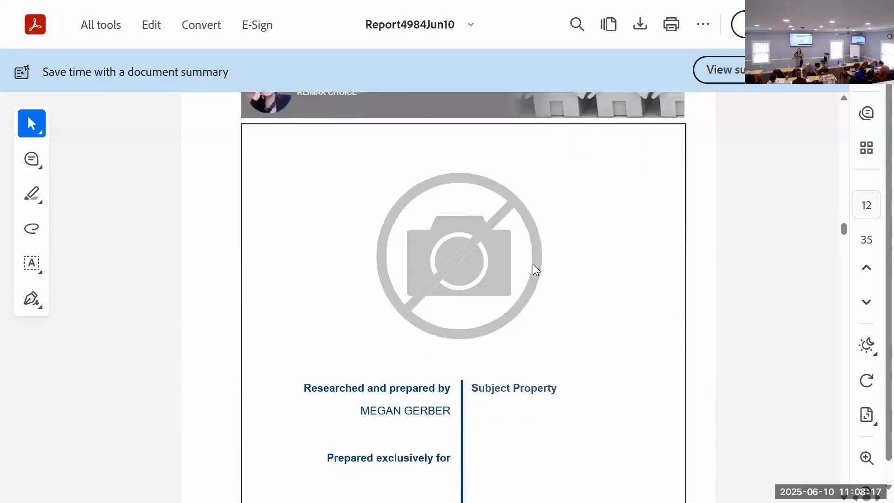
{"action": "scroll", "coordinate": [539, 266], "scroll_direction": "down", "scroll_amount": 5}
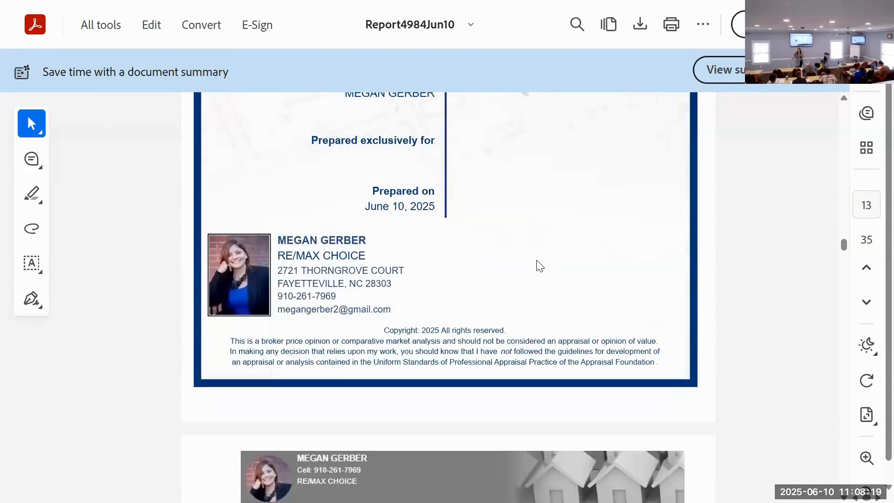
{"action": "scroll", "coordinate": [540, 266], "scroll_direction": "down", "scroll_amount": 15}
{"action": "scroll", "coordinate": [540, 265], "scroll_direction": "up", "scroll_amount": 20}
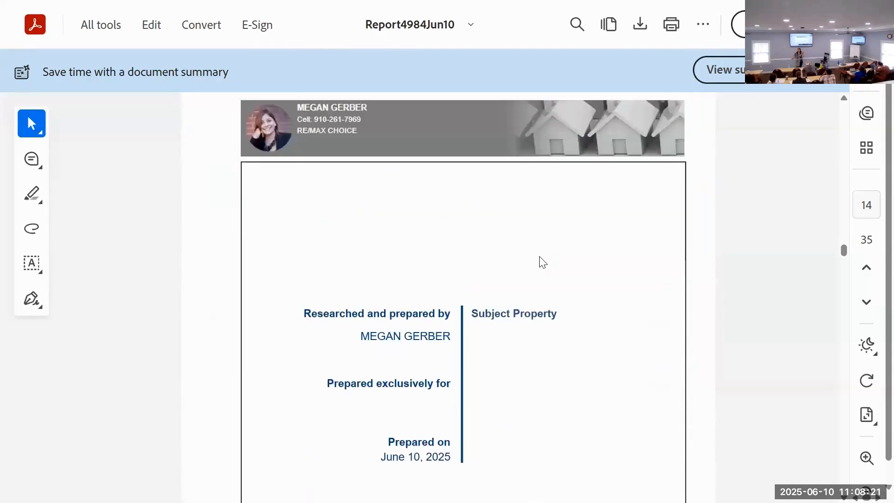
{"action": "scroll", "coordinate": [538, 253], "scroll_direction": "down", "scroll_amount": 20}
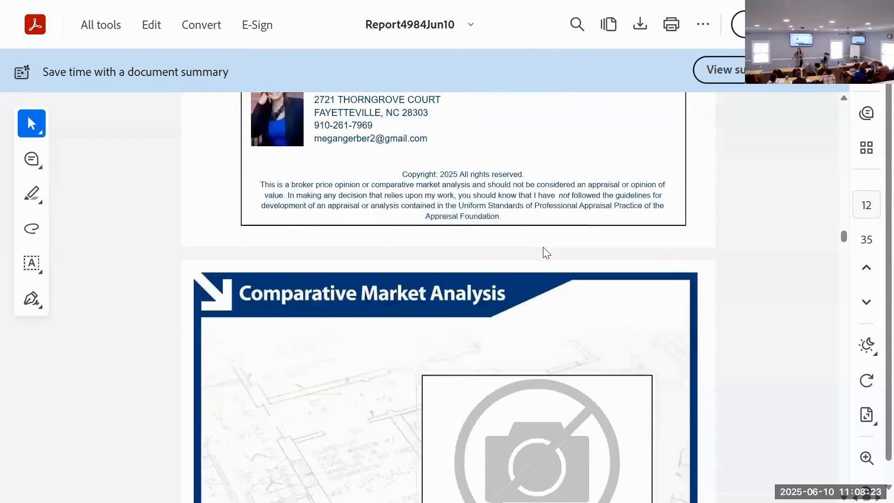
{"action": "scroll", "coordinate": [557, 240], "scroll_direction": "down", "scroll_amount": 5}
{"action": "scroll", "coordinate": [561, 235], "scroll_direction": "up", "scroll_amount": 10}
Step: Review the Summary of Comparable Listings and the price adjustment pages that show two comparables per page
{"action": "scroll", "coordinate": [563, 232], "scroll_direction": "down", "scroll_amount": 9}
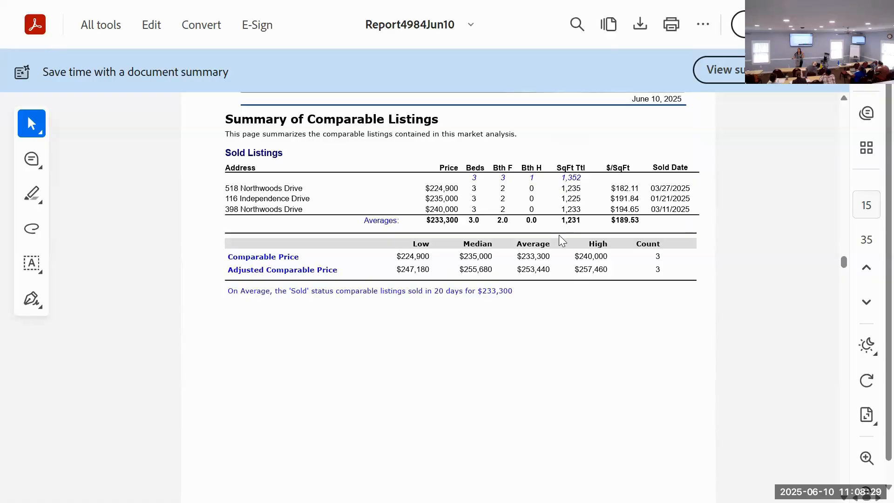
{"action": "scroll", "coordinate": [561, 233], "scroll_direction": "down", "scroll_amount": 8}
{"action": "scroll", "coordinate": [564, 238], "scroll_direction": "down", "scroll_amount": 15}
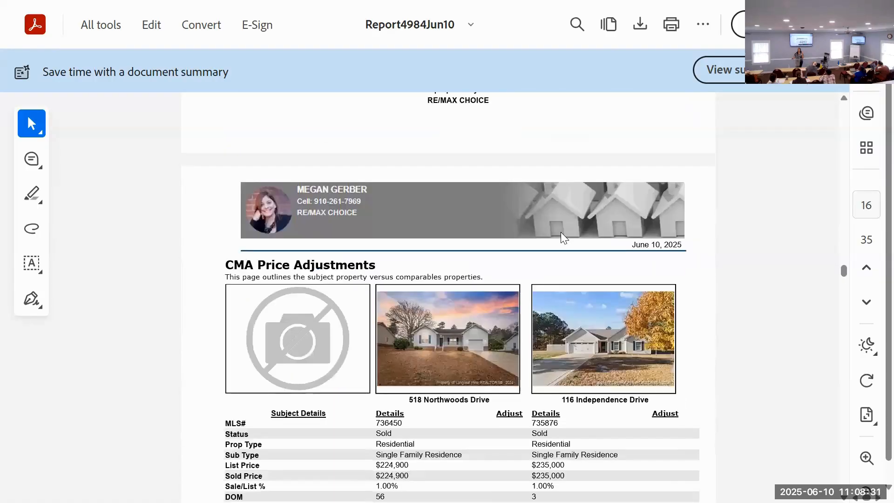
{"action": "scroll", "coordinate": [565, 238], "scroll_direction": "down", "scroll_amount": 5}
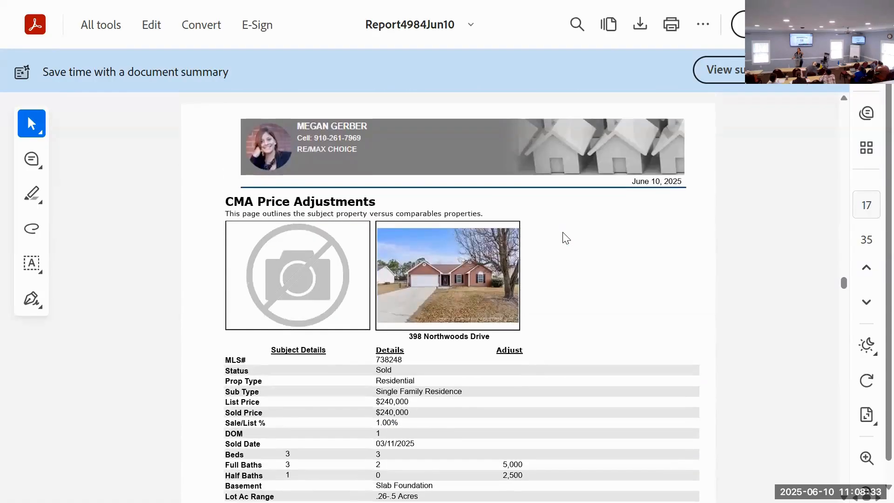
{"action": "scroll", "coordinate": [565, 238], "scroll_direction": "up", "scroll_amount": 1}
{"action": "scroll", "coordinate": [566, 237], "scroll_direction": "up", "scroll_amount": 6}
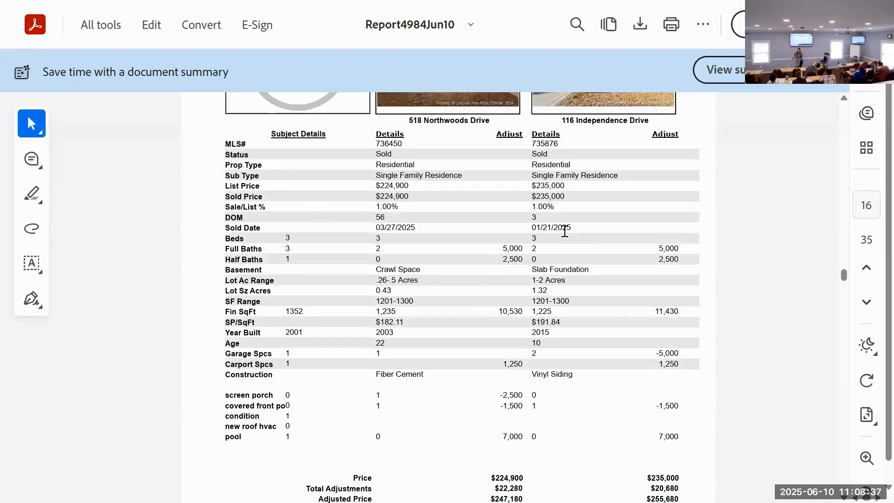
Step: Examine the summarized listing ranges, the Number of Days On Market graph and the list price versus sold price graph
{"action": "scroll", "coordinate": [564, 231], "scroll_direction": "down", "scroll_amount": 20}
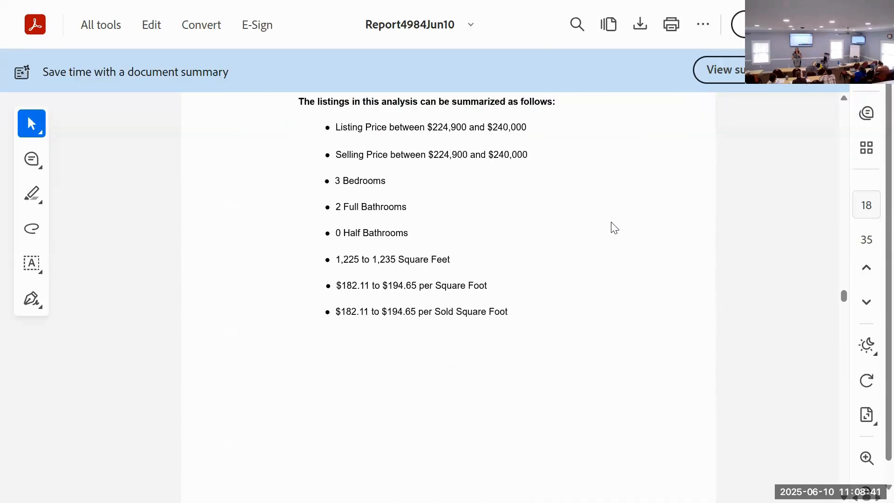
{"action": "scroll", "coordinate": [622, 217], "scroll_direction": "down", "scroll_amount": 10}
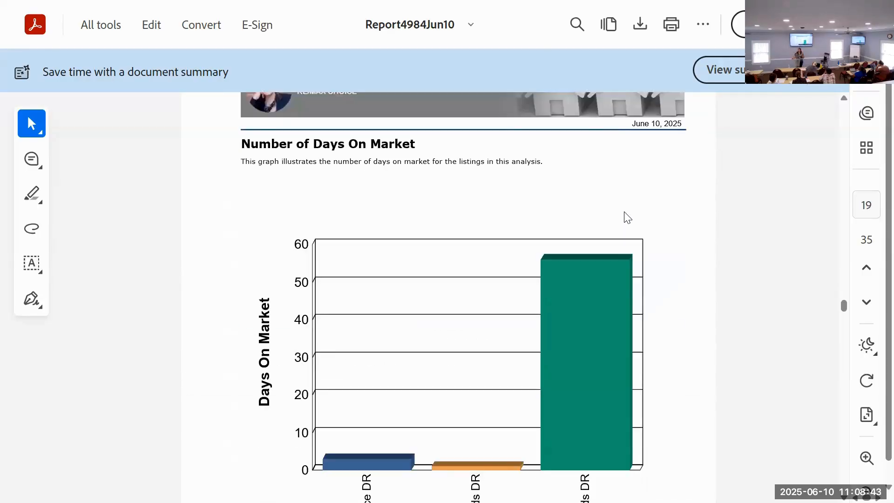
{"action": "scroll", "coordinate": [627, 217], "scroll_direction": "down", "scroll_amount": 3}
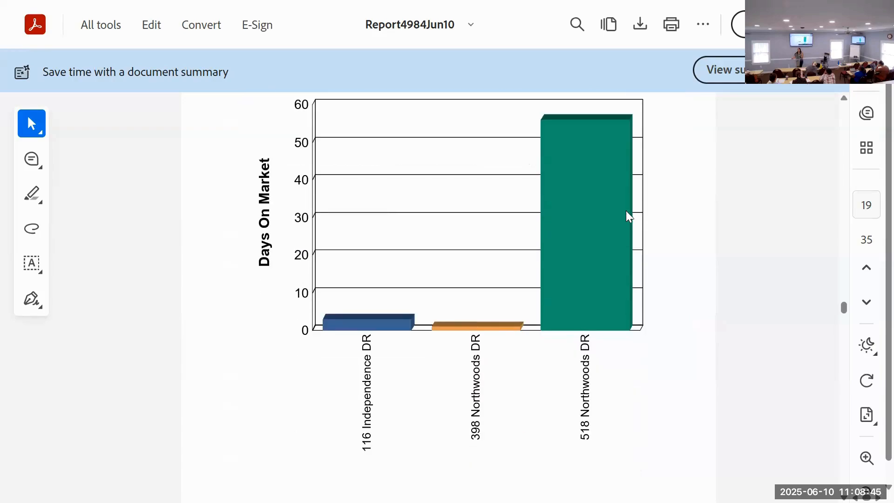
{"action": "scroll", "coordinate": [629, 214], "scroll_direction": "down", "scroll_amount": 2}
{"action": "scroll", "coordinate": [627, 215], "scroll_direction": "up", "scroll_amount": 3}
{"action": "scroll", "coordinate": [628, 215], "scroll_direction": "up", "scroll_amount": 1}
{"action": "scroll", "coordinate": [628, 217], "scroll_direction": "down", "scroll_amount": 2}
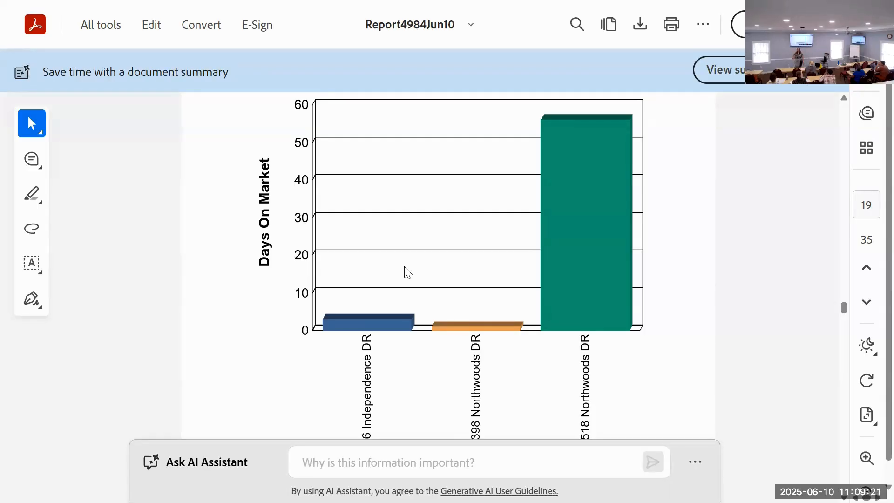
{"action": "scroll", "coordinate": [426, 265], "scroll_direction": "down", "scroll_amount": 10}
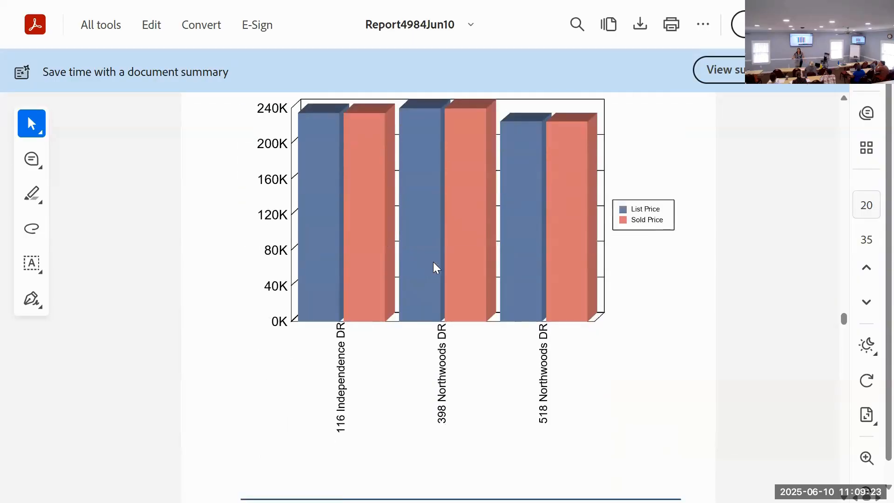
Step: Look through the remaining seller presentation pages, including the performance guarantee, the selling-versus-asking price chart and the benefits of using a REALTOR
{"action": "scroll", "coordinate": [433, 261], "scroll_direction": "down", "scroll_amount": 15}
{"action": "scroll", "coordinate": [446, 258], "scroll_direction": "down", "scroll_amount": 15}
{"action": "scroll", "coordinate": [448, 245], "scroll_direction": "down", "scroll_amount": 12}
{"action": "scroll", "coordinate": [450, 240], "scroll_direction": "down", "scroll_amount": 15}
{"action": "scroll", "coordinate": [455, 239], "scroll_direction": "down", "scroll_amount": 3}
{"action": "scroll", "coordinate": [456, 236], "scroll_direction": "up", "scroll_amount": 3}
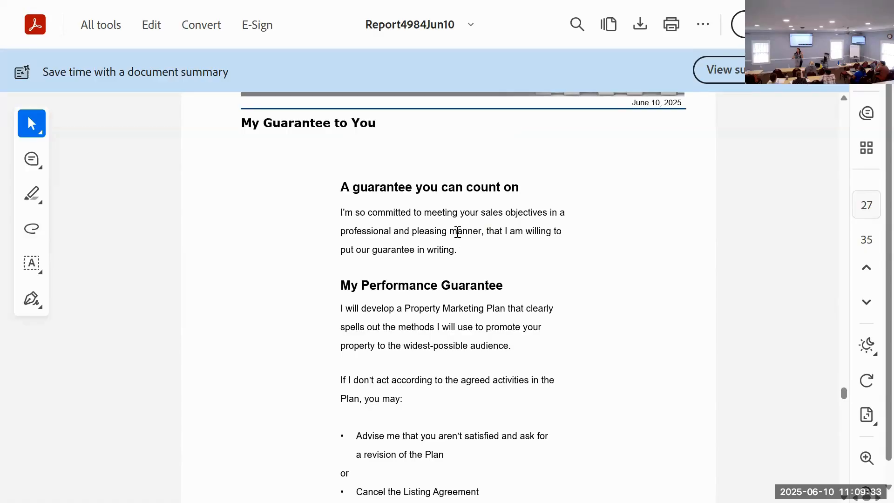
{"action": "scroll", "coordinate": [458, 232], "scroll_direction": "down", "scroll_amount": 9}
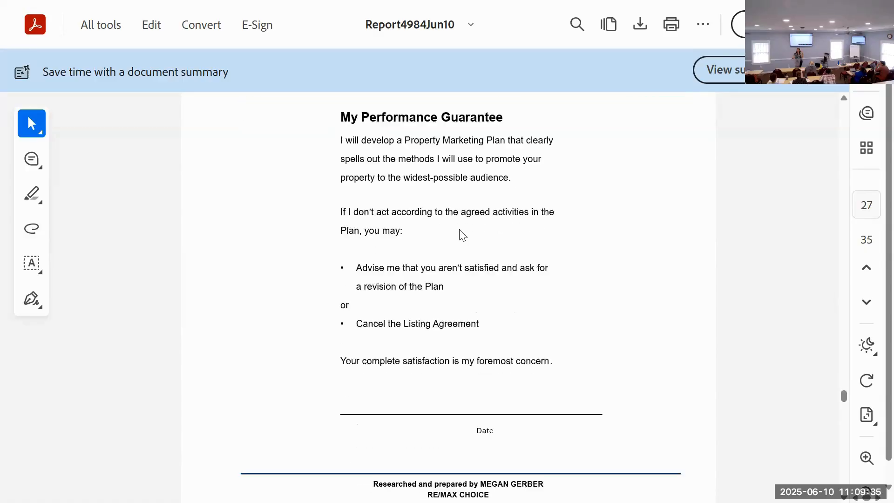
{"action": "scroll", "coordinate": [462, 234], "scroll_direction": "down", "scroll_amount": 9}
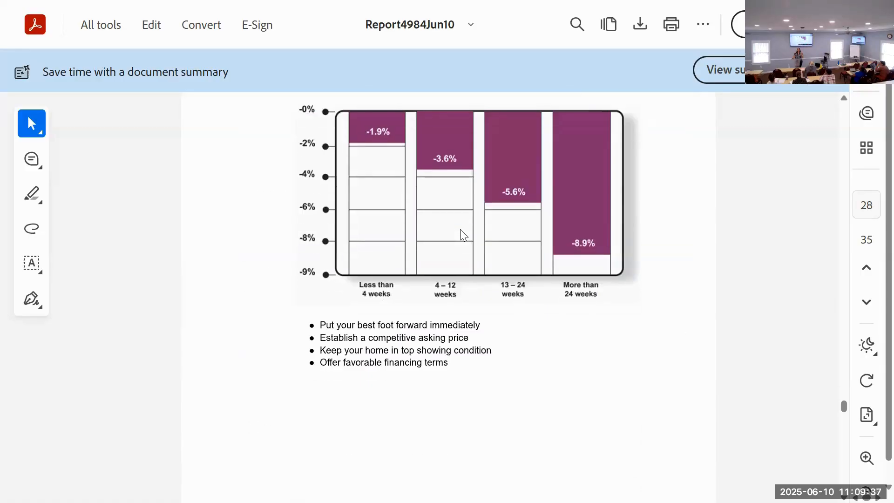
{"action": "scroll", "coordinate": [460, 229], "scroll_direction": "up", "scroll_amount": 2}
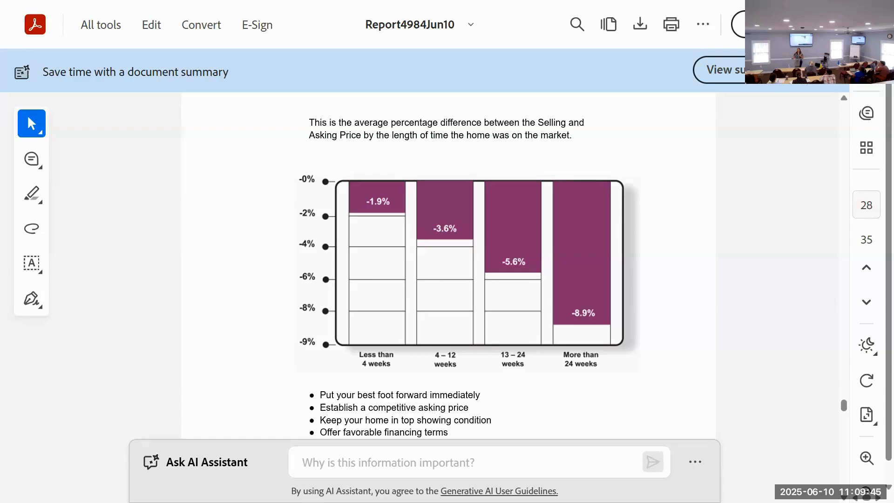
{"action": "scroll", "coordinate": [544, 281], "scroll_direction": "down", "scroll_amount": 10}
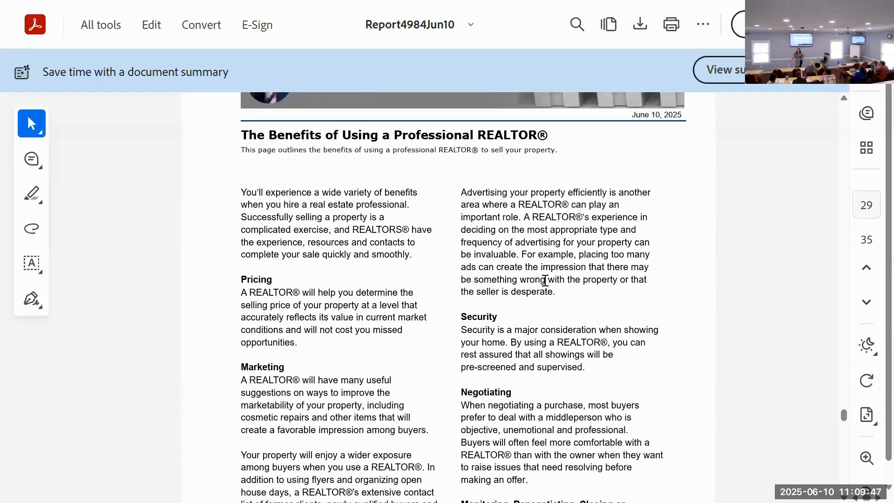
{"action": "scroll", "coordinate": [548, 275], "scroll_direction": "down", "scroll_amount": 2}
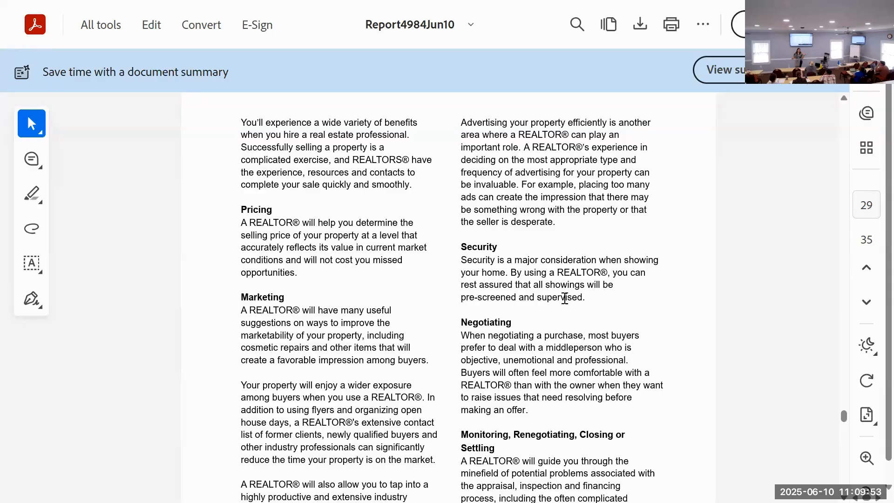
Step: Read the remaining REALTOR benefits and review the importance-of-pricing pages, including the buyer percentage pyramid and the overpricing chart
{"action": "scroll", "coordinate": [564, 300], "scroll_direction": "down", "scroll_amount": 9}
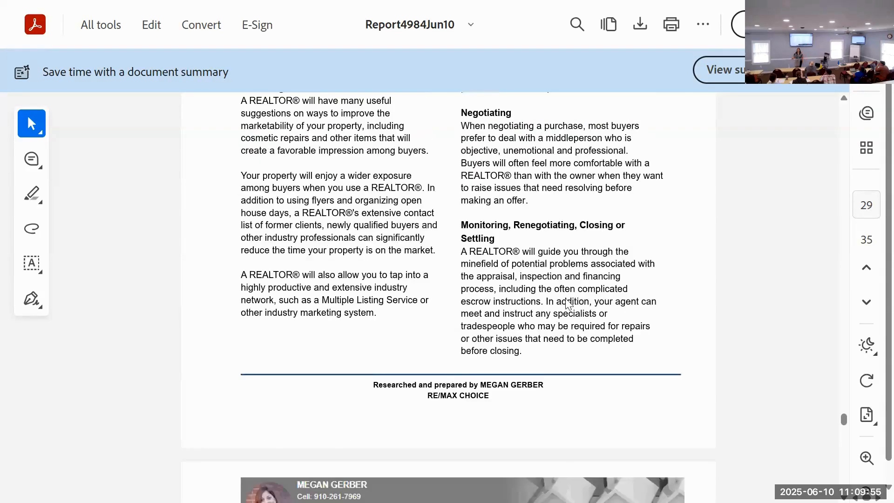
{"action": "scroll", "coordinate": [572, 295], "scroll_direction": "down", "scroll_amount": 16}
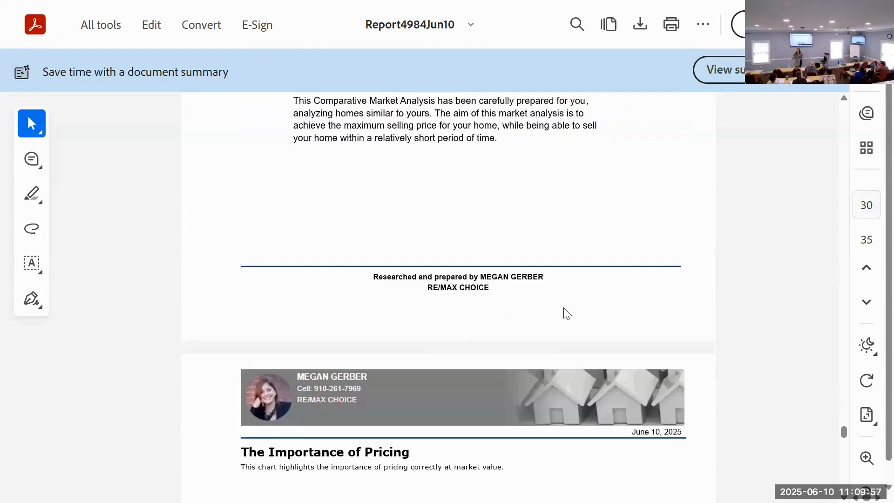
{"action": "scroll", "coordinate": [564, 307], "scroll_direction": "down", "scroll_amount": 6}
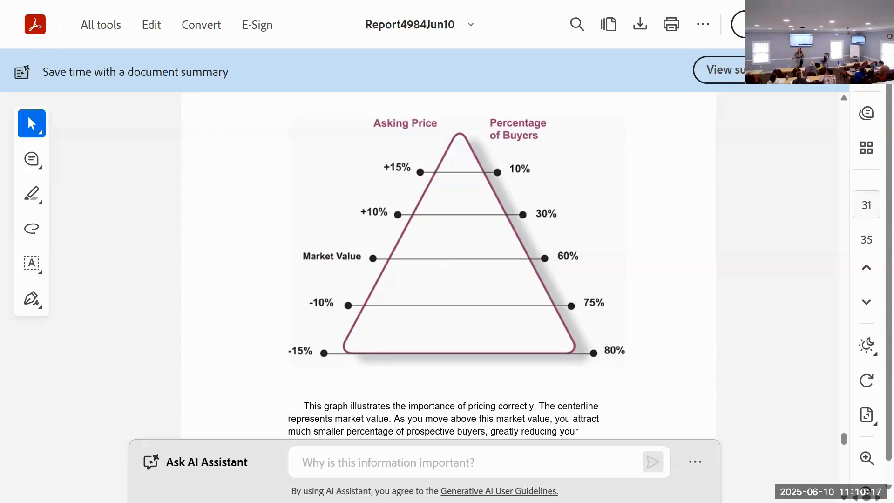
{"action": "scroll", "coordinate": [601, 217], "scroll_direction": "down", "scroll_amount": 4}
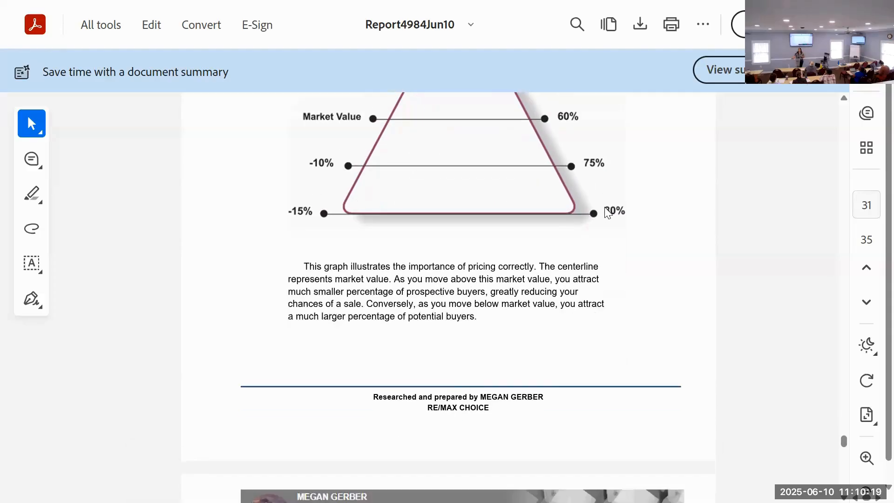
{"action": "scroll", "coordinate": [609, 213], "scroll_direction": "down", "scroll_amount": 10}
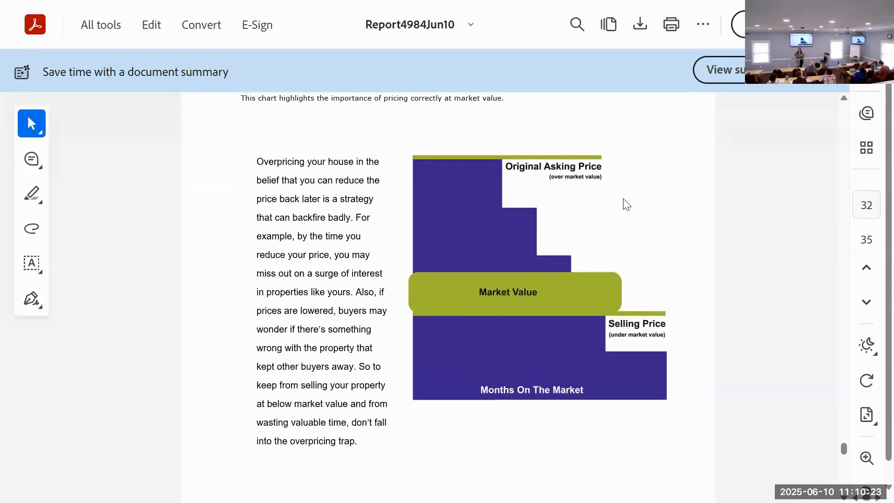
Step: Look through the Sources of Buyers chart and the Steps to a Positive Showing and What it Takes to Show pages
{"action": "scroll", "coordinate": [626, 205], "scroll_direction": "down", "scroll_amount": 12}
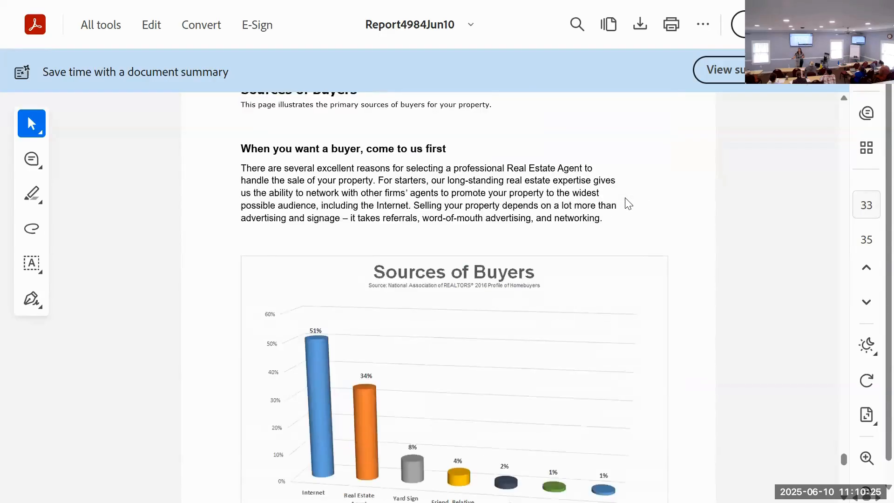
{"action": "scroll", "coordinate": [627, 205], "scroll_direction": "down", "scroll_amount": 5}
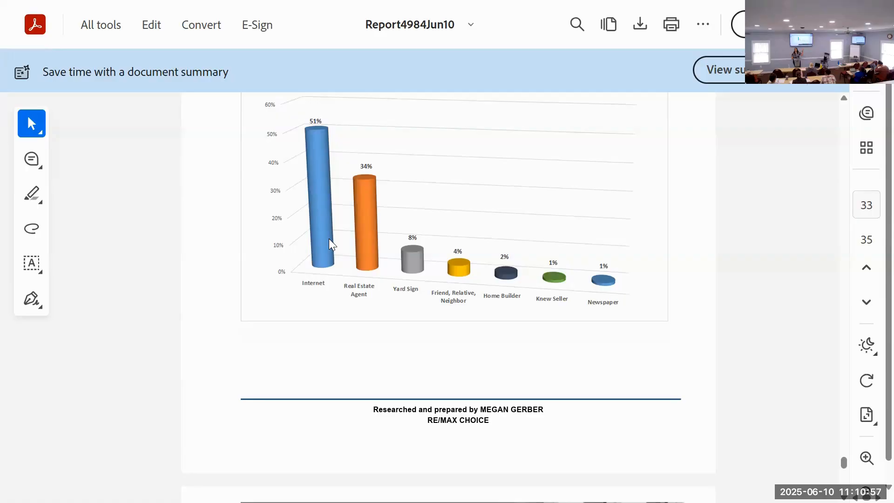
{"action": "scroll", "coordinate": [337, 239], "scroll_direction": "down", "scroll_amount": 10}
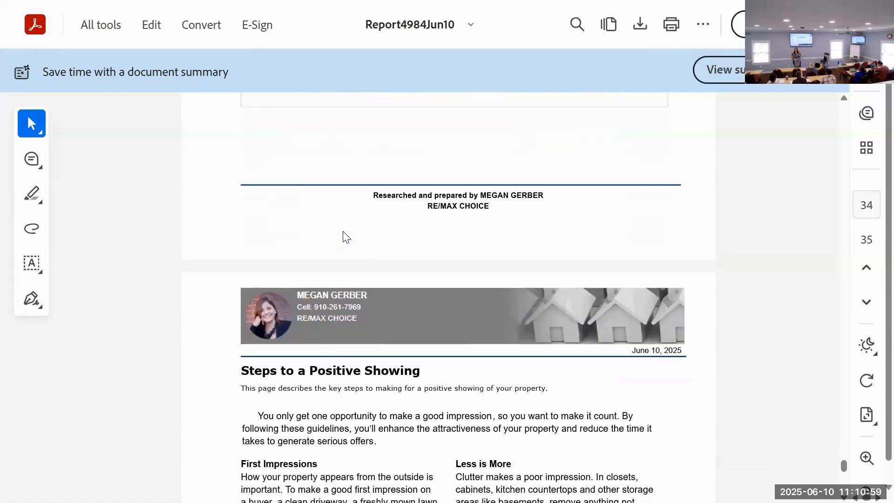
{"action": "scroll", "coordinate": [347, 233], "scroll_direction": "down", "scroll_amount": 3}
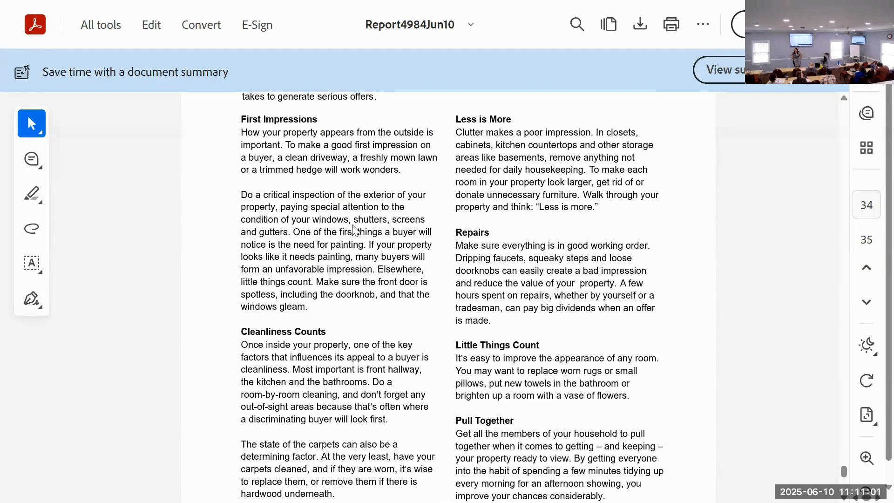
{"action": "scroll", "coordinate": [359, 224], "scroll_direction": "down", "scroll_amount": 9}
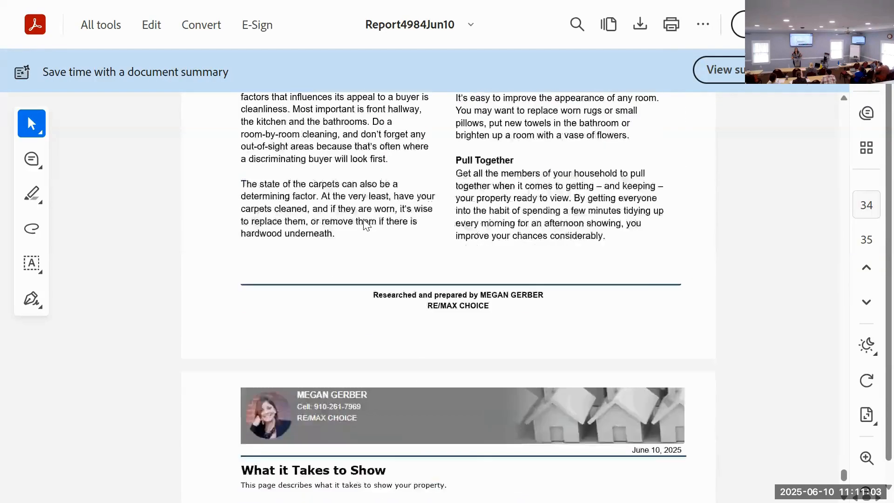
{"action": "scroll", "coordinate": [366, 225], "scroll_direction": "down", "scroll_amount": 10}
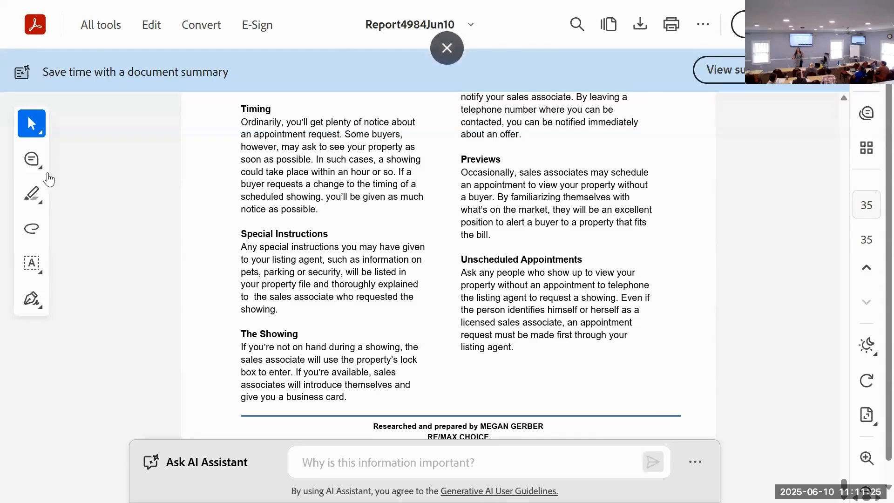
Step: Go back through the report's closing pages to the Sources of Buyers page and look at its chart again
{"action": "scroll", "coordinate": [257, 181], "scroll_direction": "up", "scroll_amount": 15}
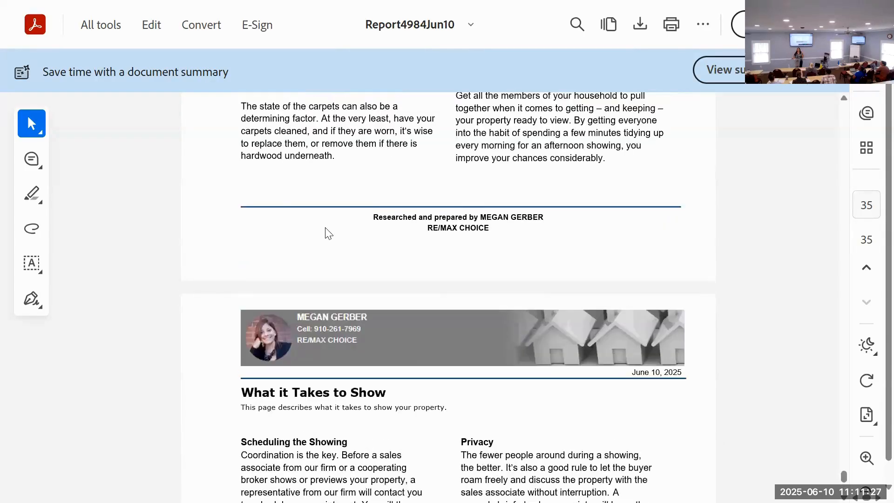
{"action": "scroll", "coordinate": [373, 176], "scroll_direction": "up", "scroll_amount": 10}
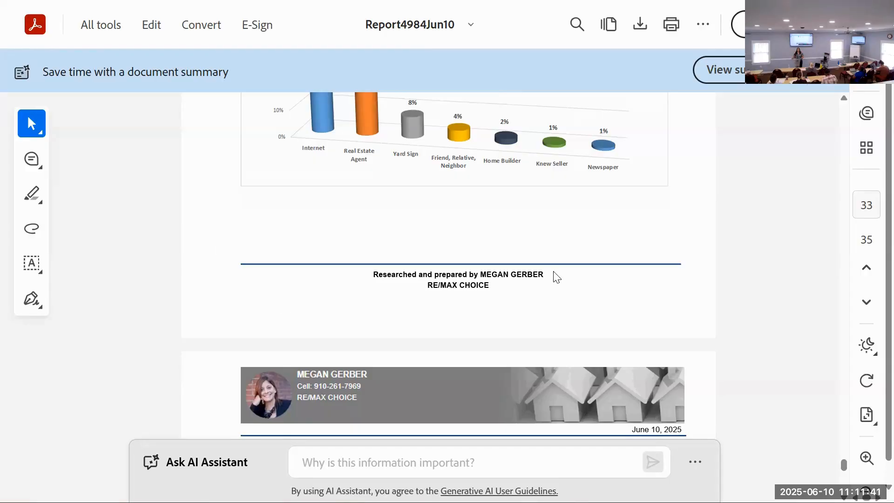
{"action": "scroll", "coordinate": [545, 265], "scroll_direction": "down", "scroll_amount": 1}
{"action": "scroll", "coordinate": [537, 256], "scroll_direction": "up", "scroll_amount": 3}
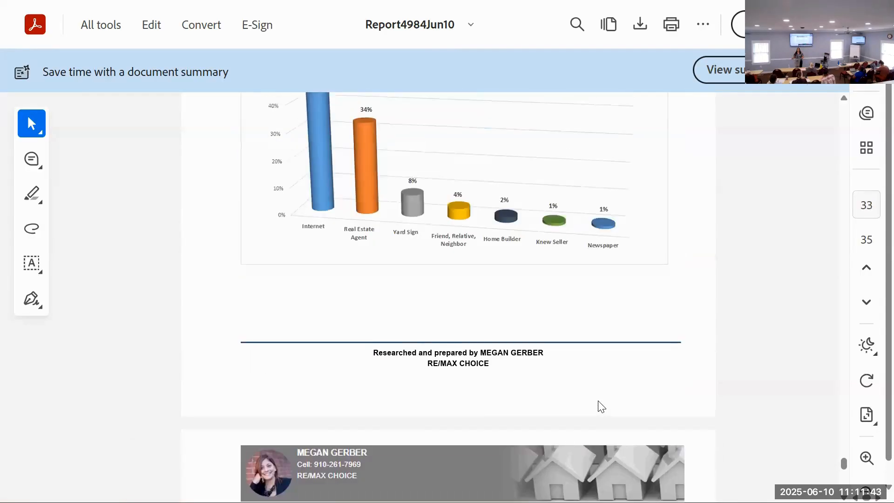
{"action": "scroll", "coordinate": [688, 140], "scroll_direction": "down", "scroll_amount": 8}
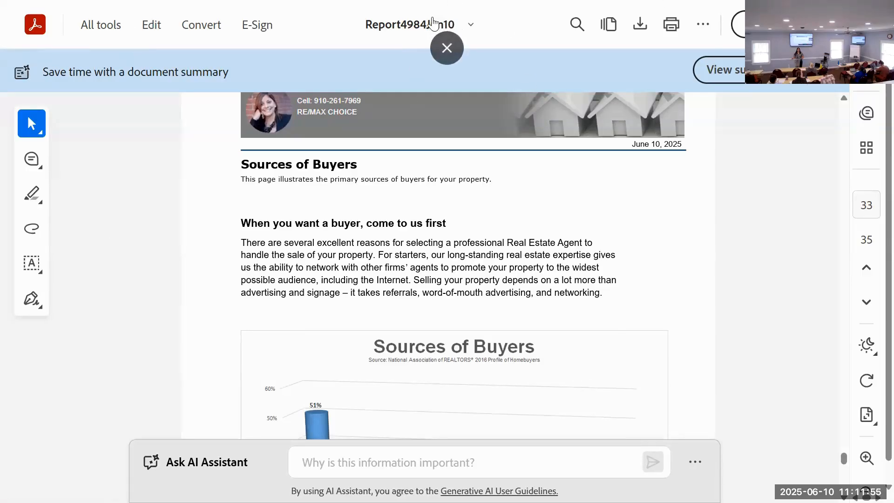
Step: Return to the CMA's selected comparables in Matrix and examine the first comparable's MLS listing history
{"action": "left_click", "coordinate": [446, 47]}
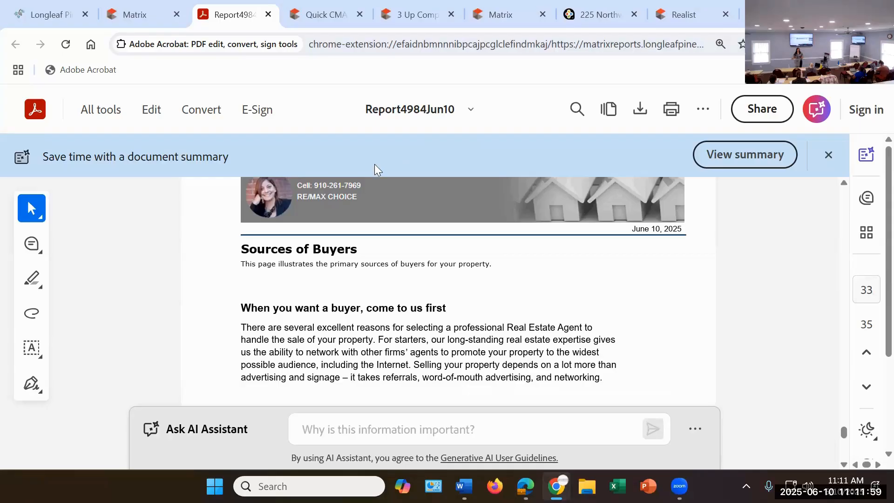
{"action": "left_click", "coordinate": [134, 14]}
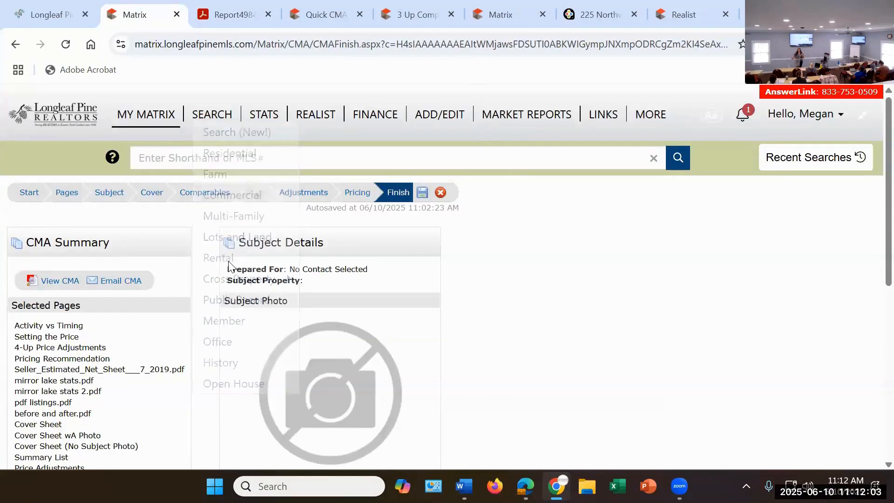
{"action": "left_click", "coordinate": [191, 201]}
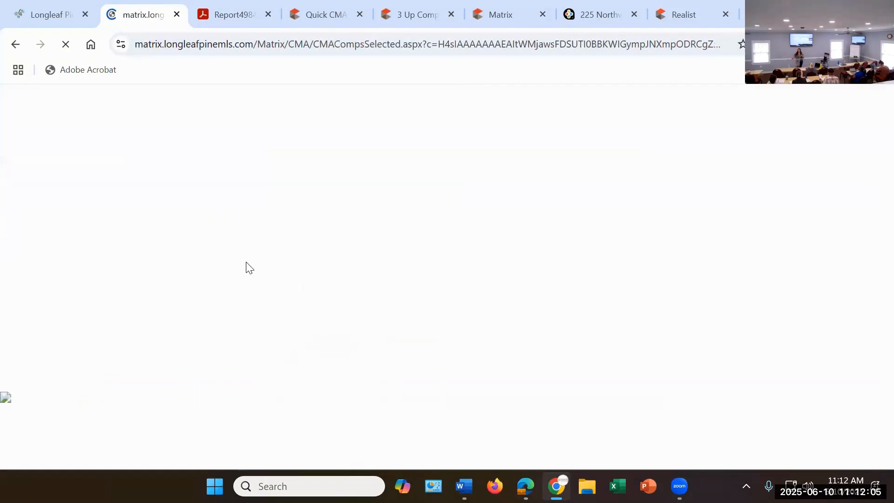
{"action": "left_click", "coordinate": [277, 318]}
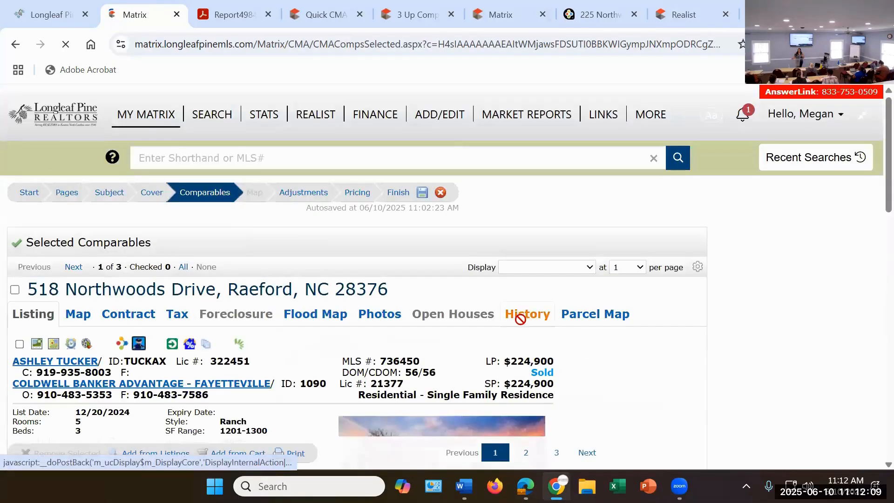
{"action": "left_click", "coordinate": [524, 316]}
{"action": "scroll", "coordinate": [372, 303], "scroll_direction": "down", "scroll_amount": 3}
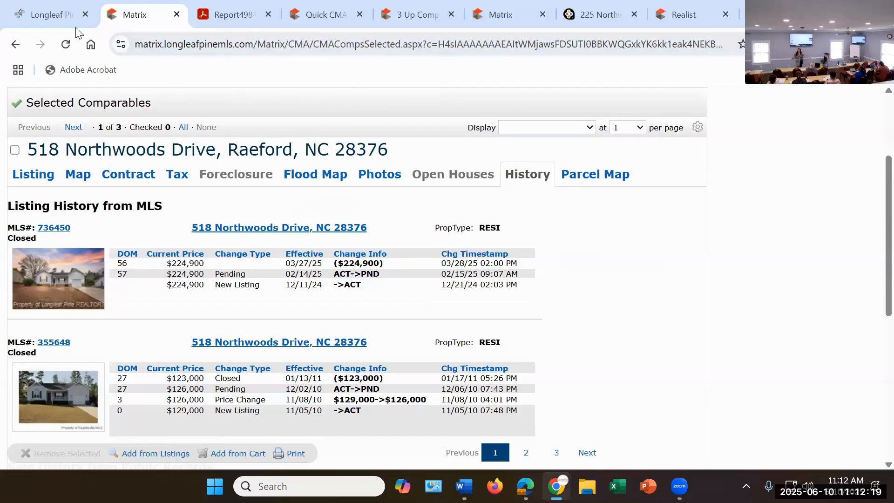
Step: Open the Matrix statistics search and choose the Historic Count of Active Listings preset
{"action": "scroll", "coordinate": [236, 193], "scroll_direction": "up", "scroll_amount": 3}
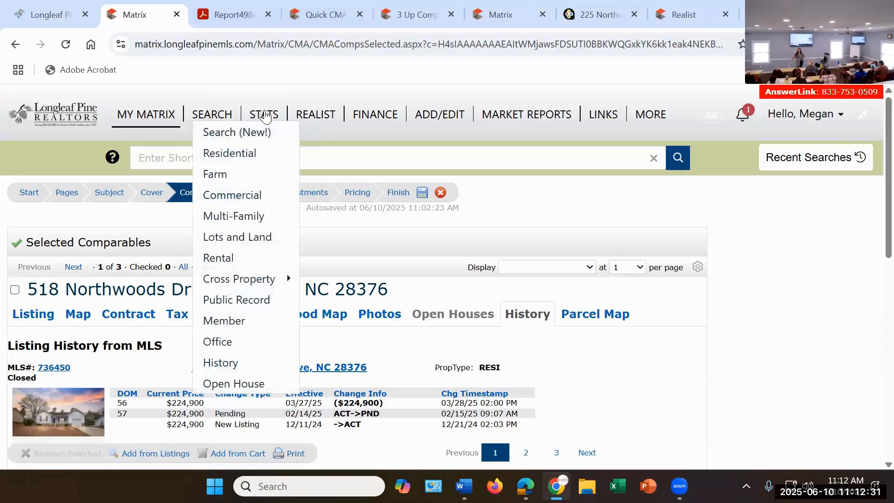
{"action": "left_click", "coordinate": [266, 119]}
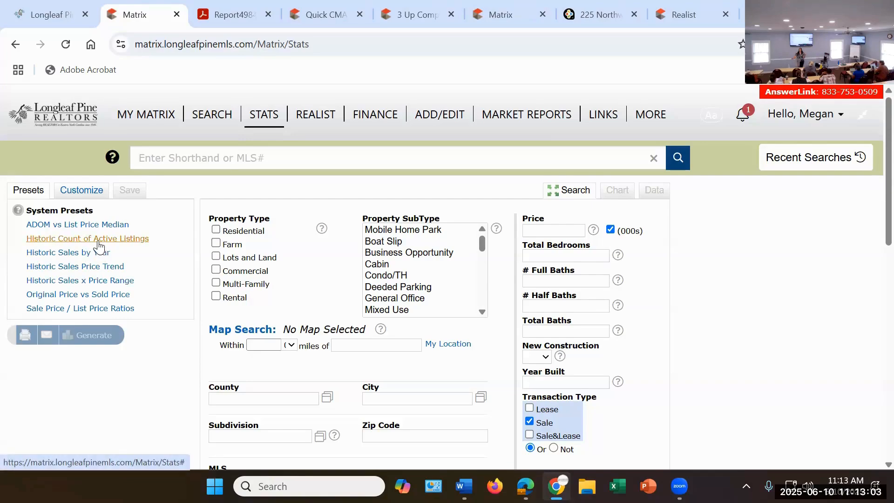
{"action": "left_click", "coordinate": [98, 240]}
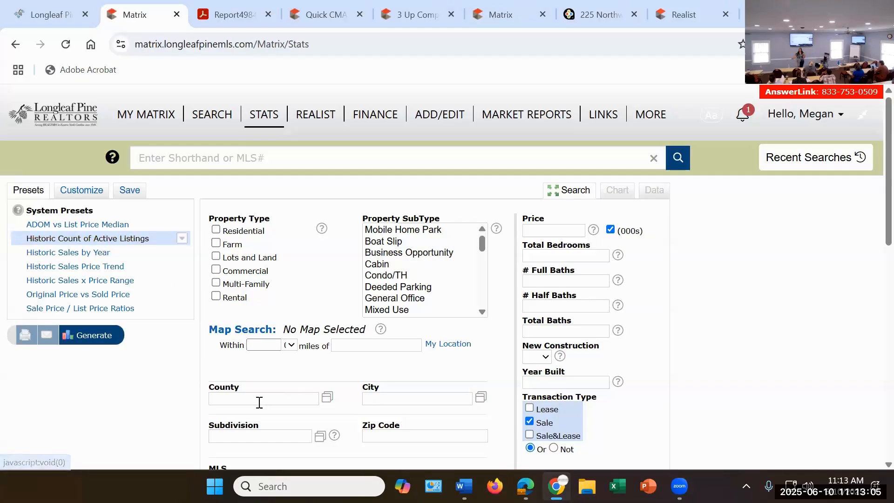
{"action": "left_click", "coordinate": [247, 437]}
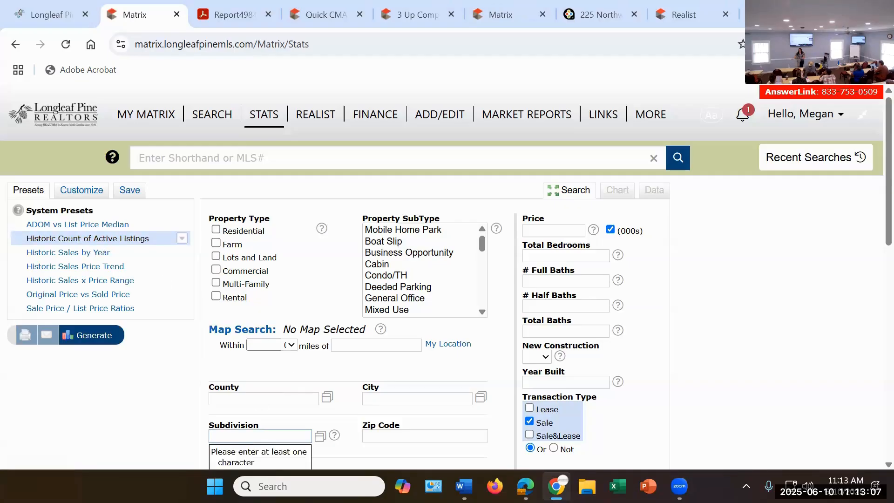
{"action": "type", "text": "north"}
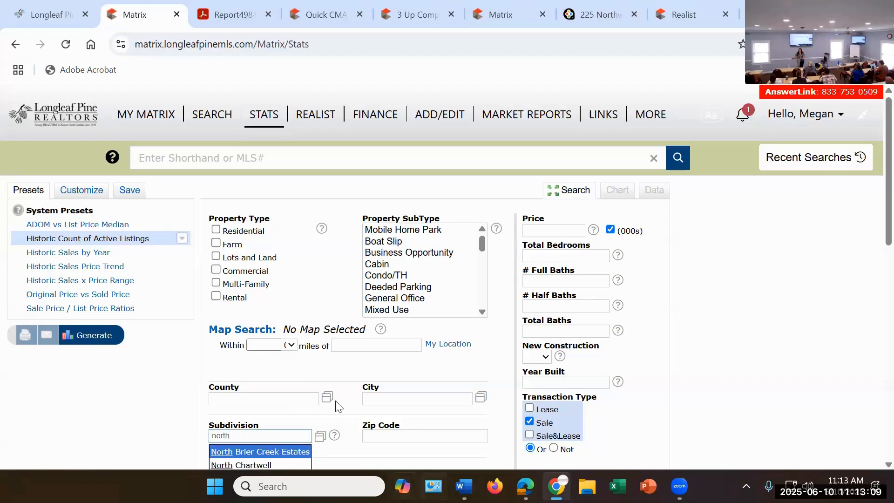
{"action": "scroll", "coordinate": [321, 326], "scroll_direction": "down", "scroll_amount": 3}
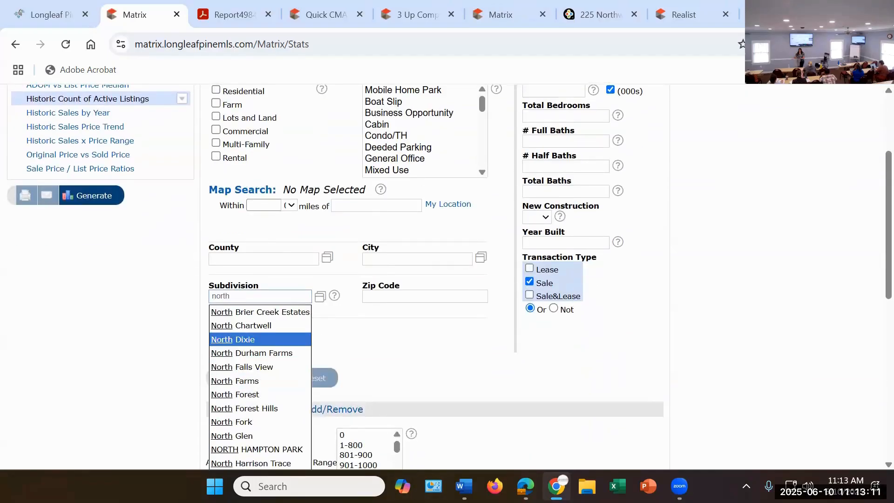
{"action": "type", "text": "woods"}
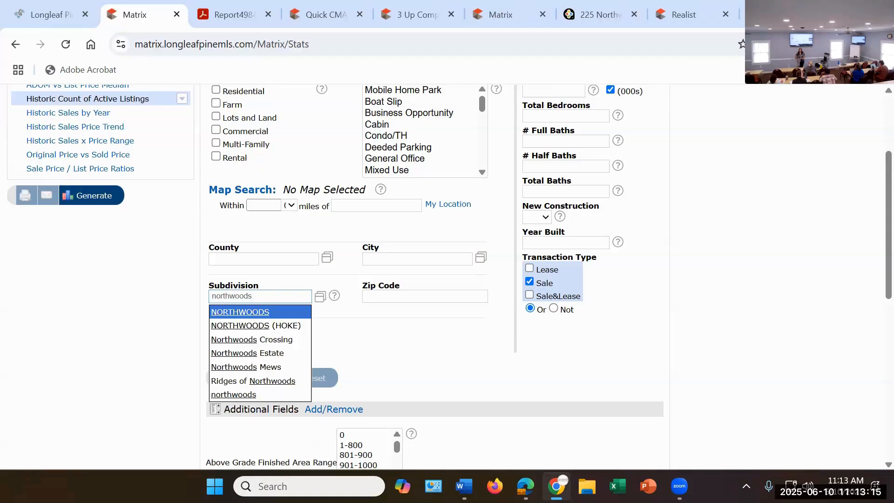
{"action": "left_click", "coordinate": [275, 334]}
{"action": "left_click", "coordinate": [302, 297]}
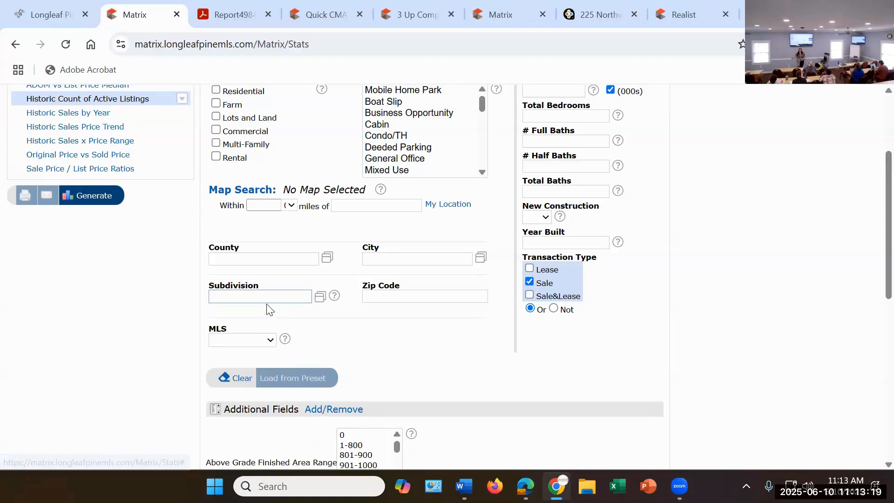
Step: Find northwoods among the subdivisions and set the statistics search's subdivision to NORTHWOODS (HOKE)
{"action": "type", "text": "no"}
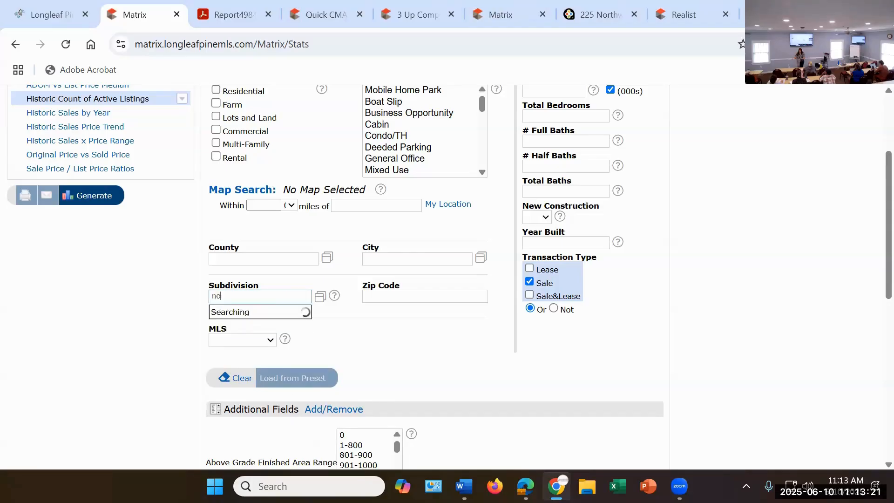
{"action": "type", "text": "rthwoods"}
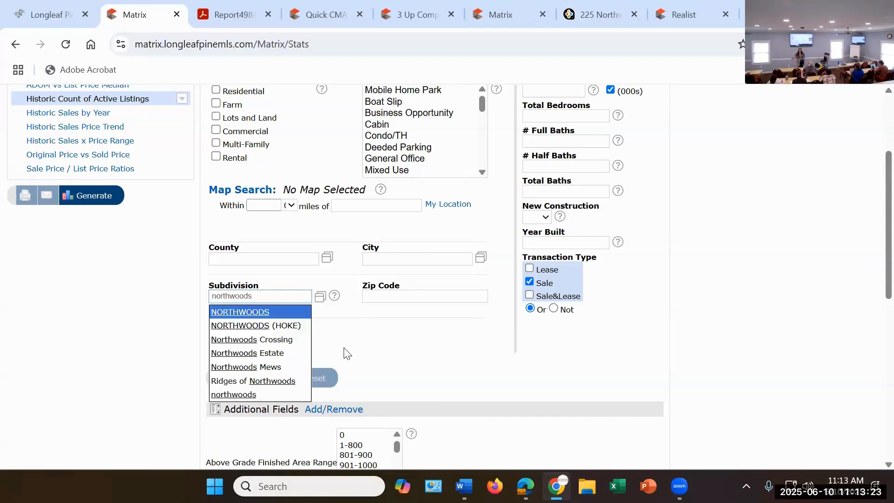
{"action": "key", "text": "Return"}
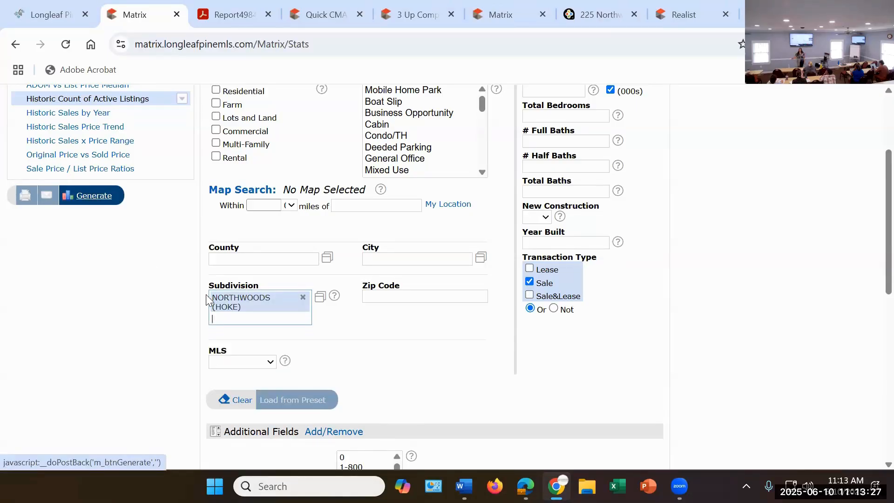
Step: Generate the active listings chart for the selected subdivision and examine its time frame and search criteria
{"action": "scroll", "coordinate": [82, 202], "scroll_direction": "up", "scroll_amount": 3}
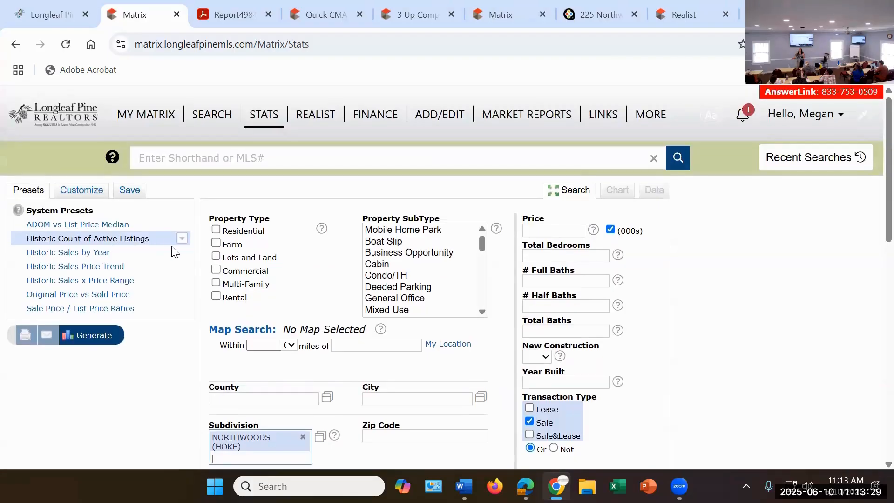
{"action": "left_click", "coordinate": [103, 336]}
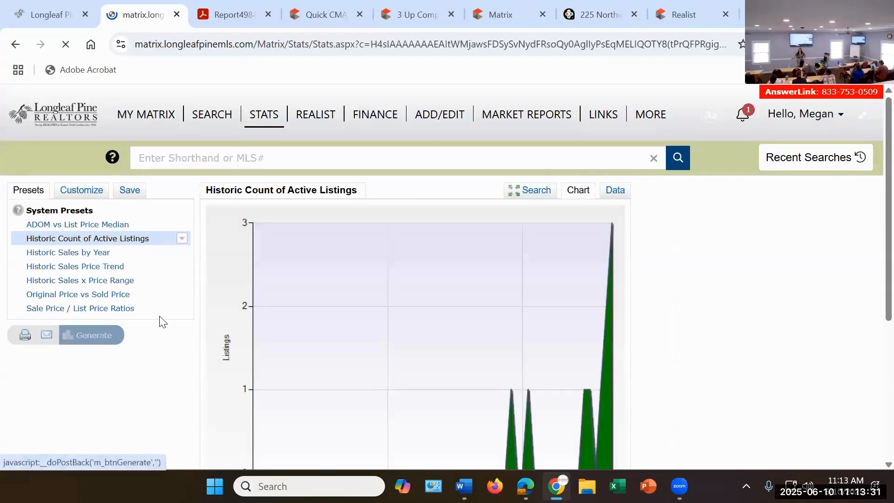
{"action": "scroll", "coordinate": [566, 257], "scroll_direction": "down", "scroll_amount": 3}
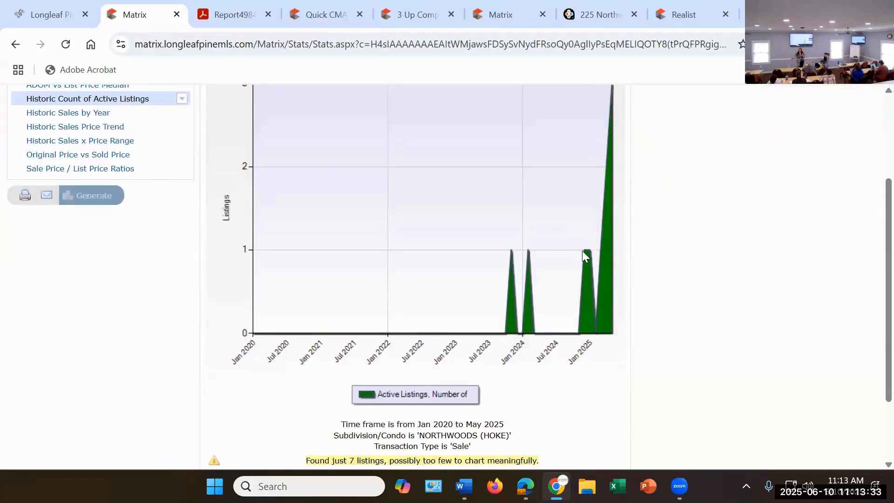
{"action": "scroll", "coordinate": [609, 183], "scroll_direction": "up", "scroll_amount": 3}
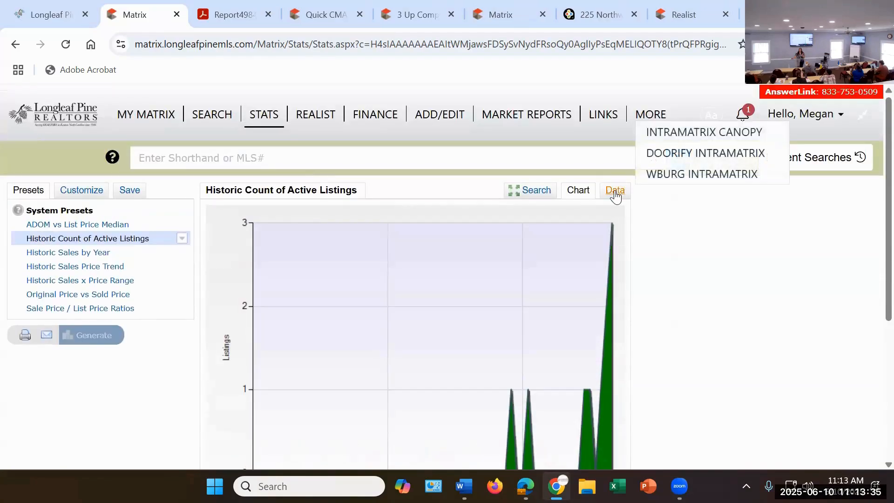
Step: Show the active listings statistics as a data table and examine the monthly counts by year and the search criteria beneath it
{"action": "left_click", "coordinate": [614, 190]}
{"action": "scroll", "coordinate": [607, 232], "scroll_direction": "down", "scroll_amount": 2}
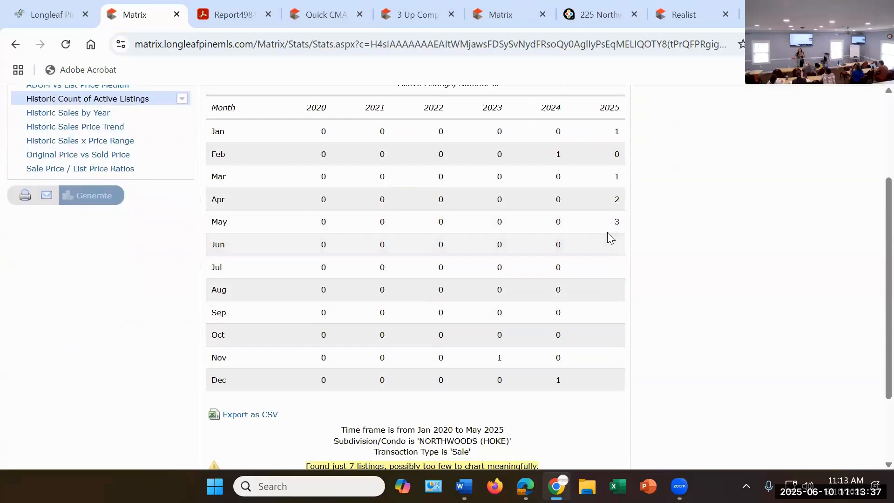
{"action": "scroll", "coordinate": [616, 223], "scroll_direction": "up", "scroll_amount": 1}
{"action": "scroll", "coordinate": [616, 222], "scroll_direction": "down", "scroll_amount": 2}
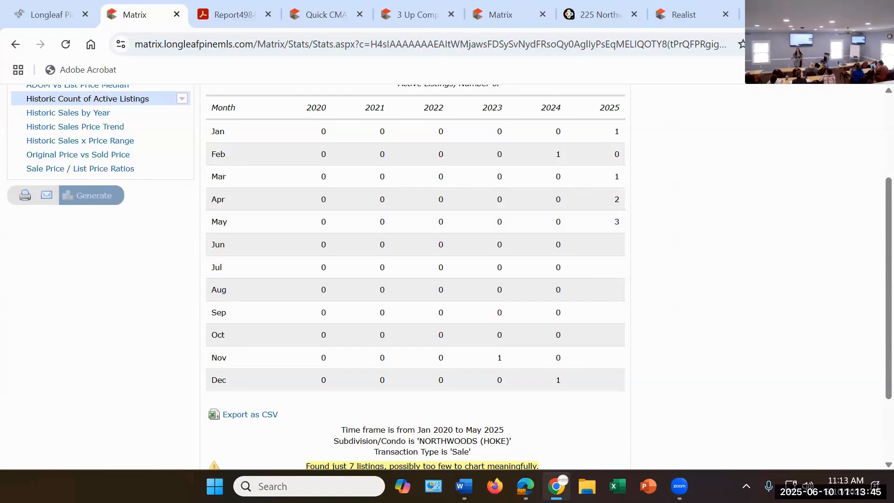
{"action": "scroll", "coordinate": [401, 179], "scroll_direction": "down", "scroll_amount": 3}
{"action": "scroll", "coordinate": [401, 164], "scroll_direction": "up", "scroll_amount": 5}
{"action": "scroll", "coordinate": [401, 164], "scroll_direction": "up", "scroll_amount": 2}
{"action": "scroll", "coordinate": [590, 256], "scroll_direction": "down", "scroll_amount": 5}
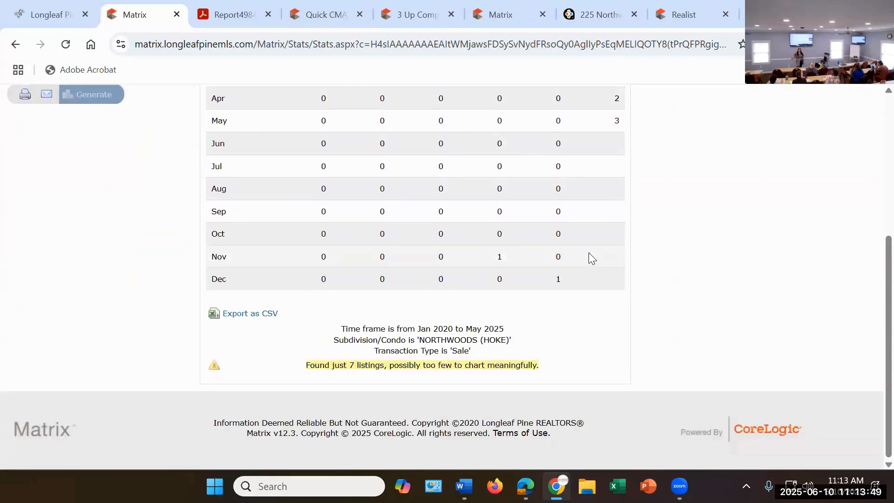
{"action": "scroll", "coordinate": [590, 251], "scroll_direction": "up", "scroll_amount": 5}
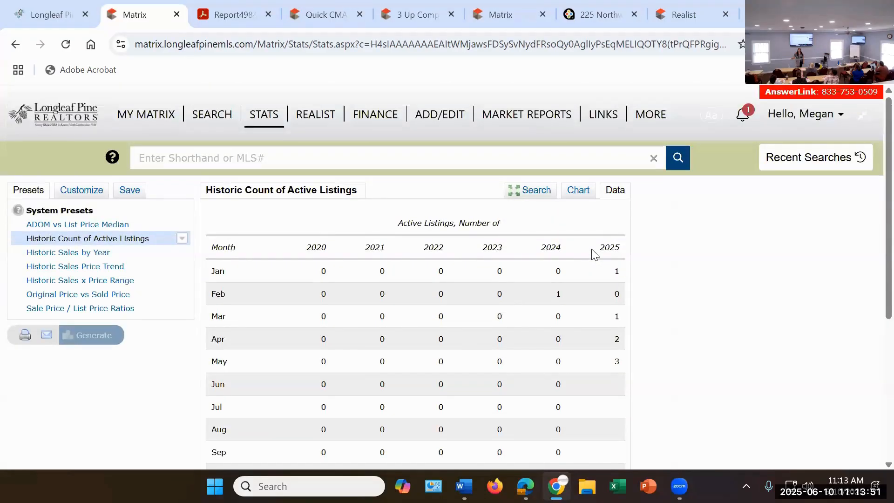
{"action": "scroll", "coordinate": [589, 256], "scroll_direction": "down", "scroll_amount": 5}
{"action": "scroll", "coordinate": [587, 253], "scroll_direction": "up", "scroll_amount": 5}
Step: Customize the statistics to a Year to Date (2025) time frame with the Days to Sell, Average statistic and generate the results
{"action": "left_click", "coordinate": [73, 194]}
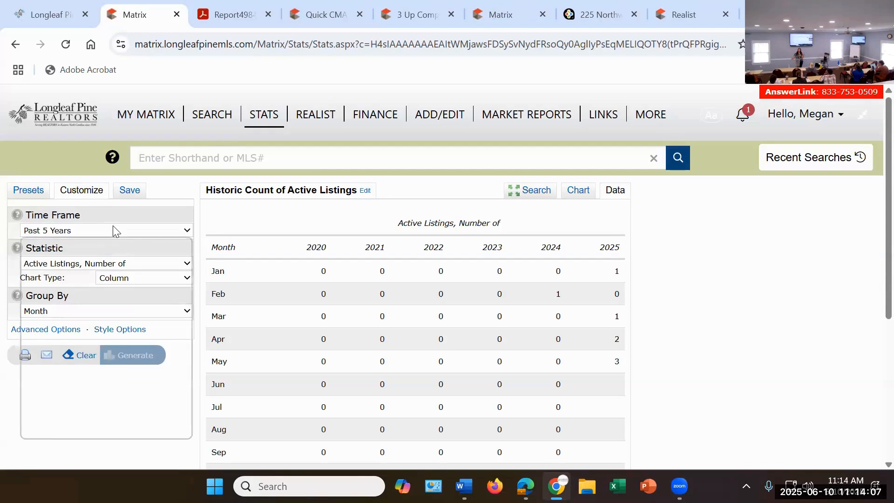
{"action": "left_click", "coordinate": [111, 228]}
{"action": "left_click", "coordinate": [96, 263]}
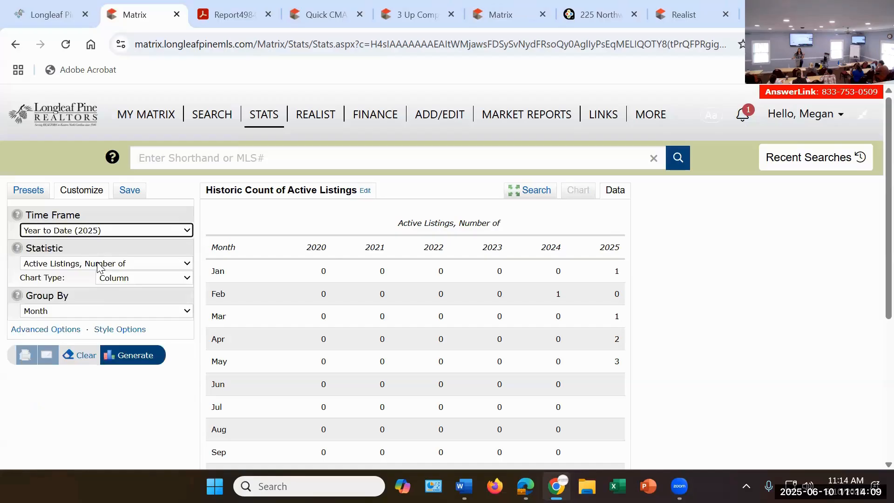
{"action": "left_click", "coordinate": [93, 264]}
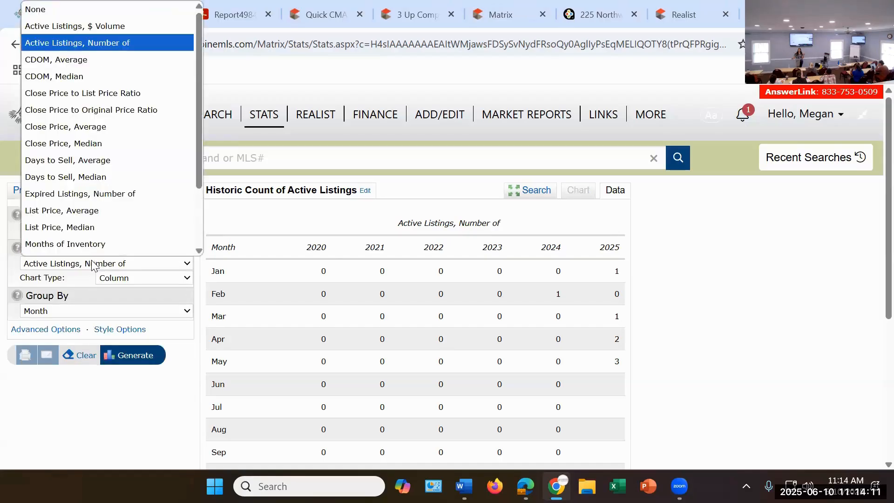
{"action": "scroll", "coordinate": [84, 177], "scroll_direction": "down", "scroll_amount": 1}
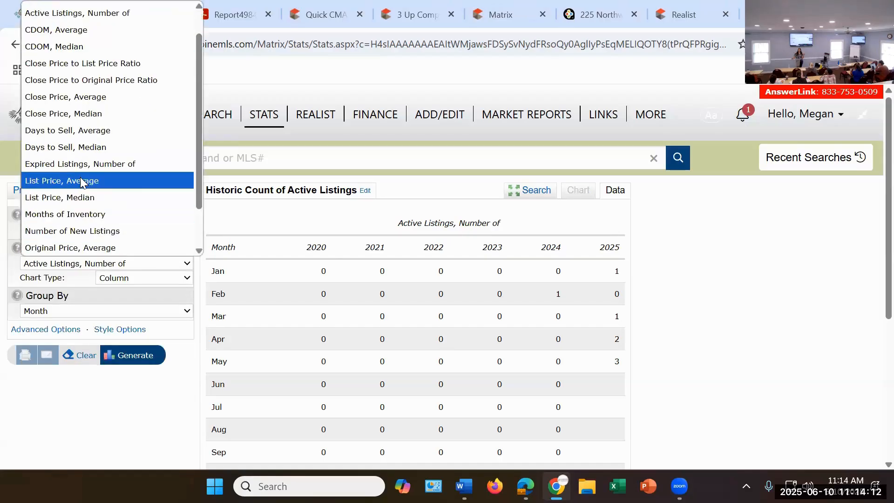
{"action": "left_click", "coordinate": [87, 133]}
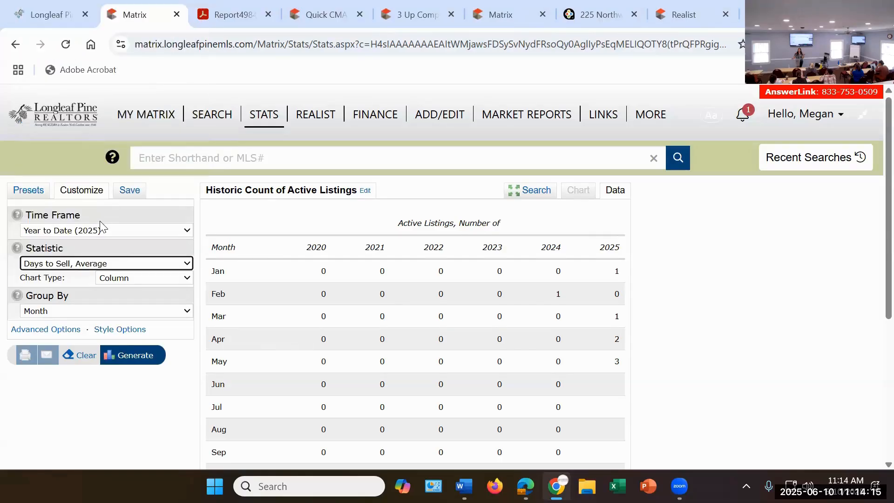
{"action": "scroll", "coordinate": [100, 227], "scroll_direction": "down", "scroll_amount": 1}
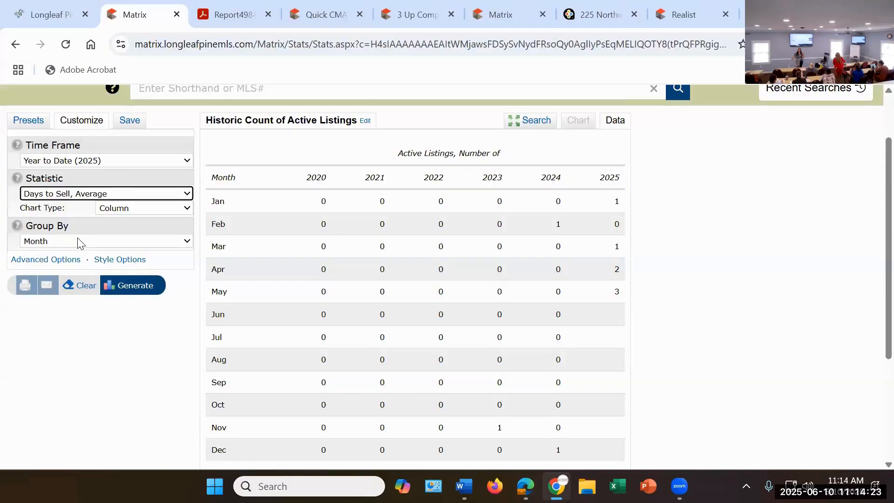
{"action": "left_click", "coordinate": [136, 286]}
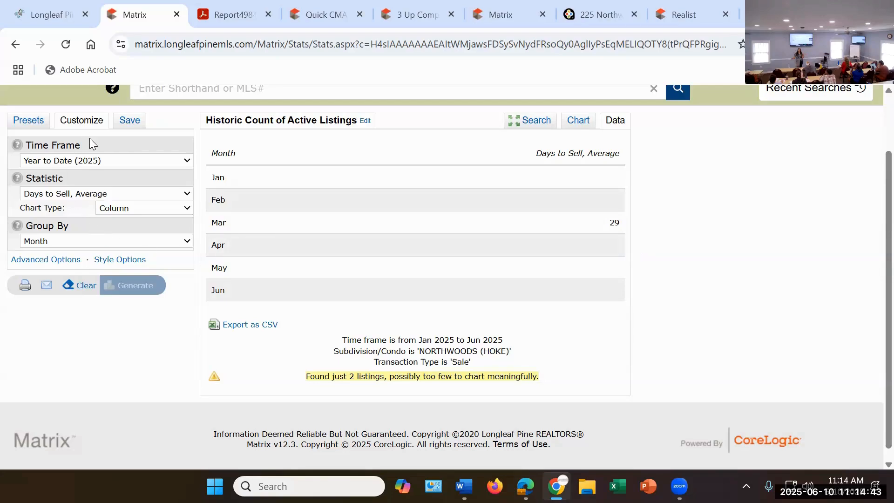
Step: Change the statistic to Close Price to List Price Ratio and regenerate the results
{"action": "left_click", "coordinate": [119, 194]}
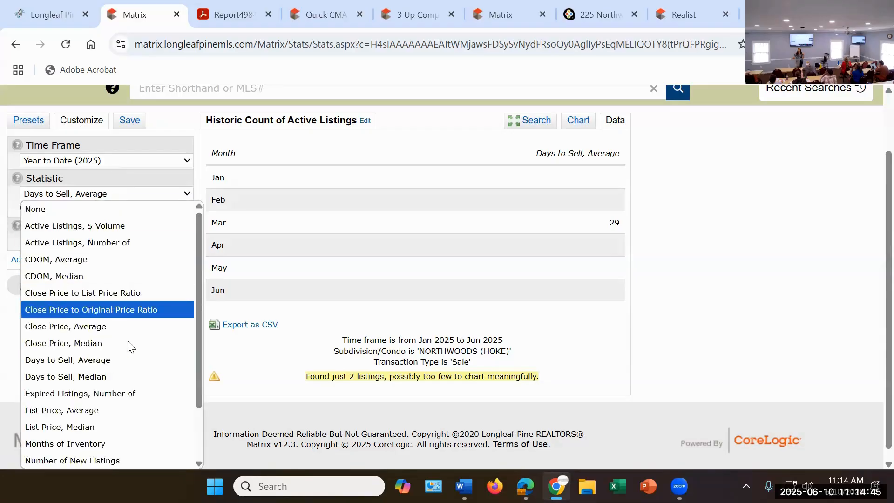
{"action": "scroll", "coordinate": [128, 344], "scroll_direction": "down", "scroll_amount": 2}
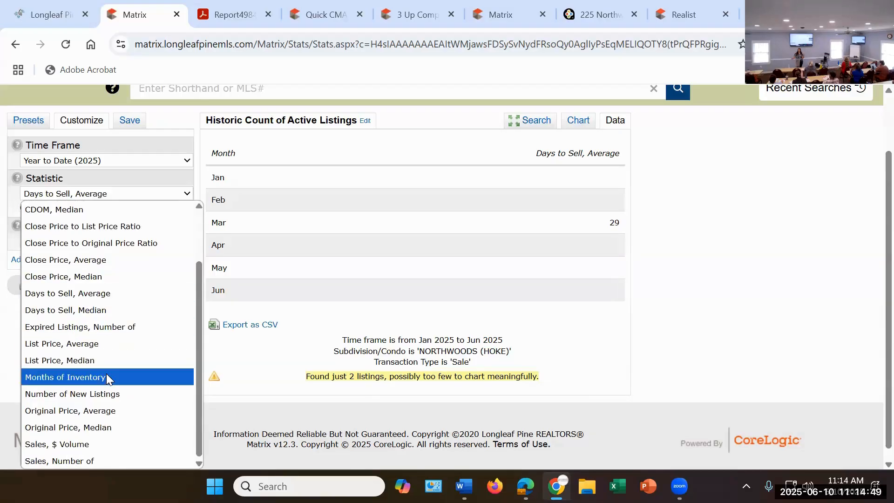
{"action": "left_click", "coordinate": [102, 227]}
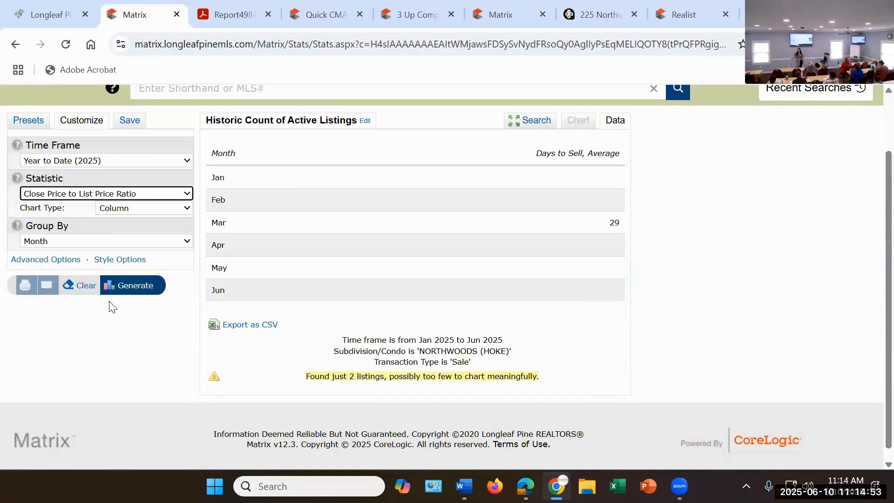
{"action": "left_click", "coordinate": [130, 291]}
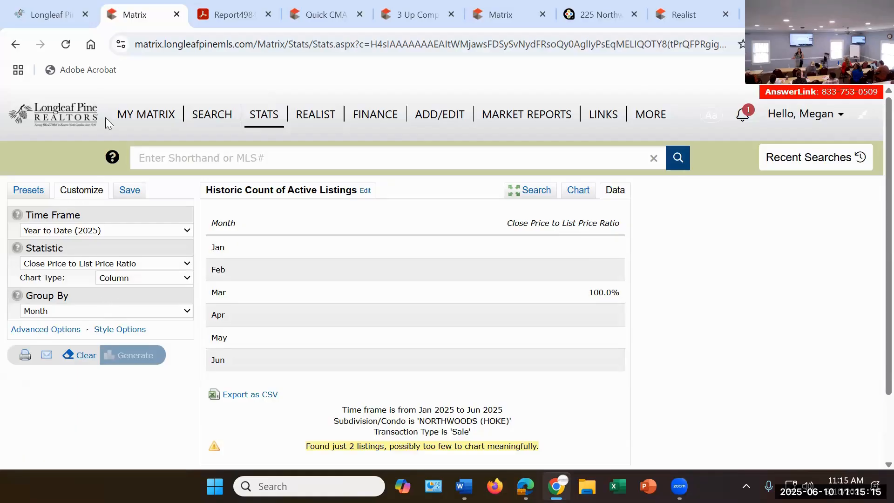
Step: Open FastStats from the Longleaf Pine dashboard and set the Local Market Updates area to Hoke County
{"action": "left_click", "coordinate": [52, 14]}
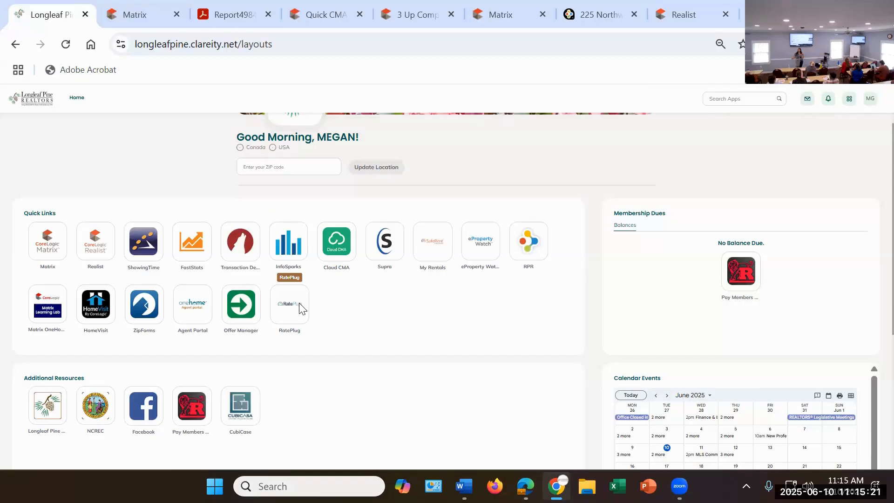
{"action": "left_click", "coordinate": [187, 241]}
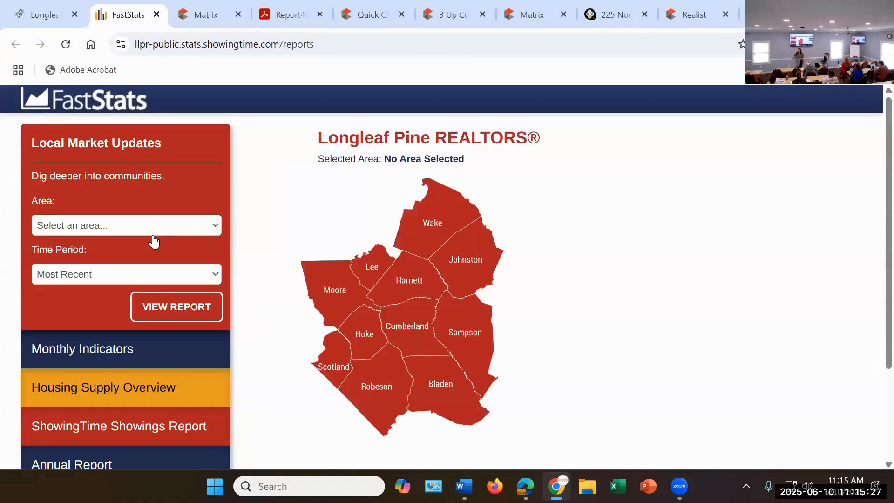
{"action": "left_click", "coordinate": [153, 229]}
{"action": "scroll", "coordinate": [144, 294], "scroll_direction": "down", "scroll_amount": 5}
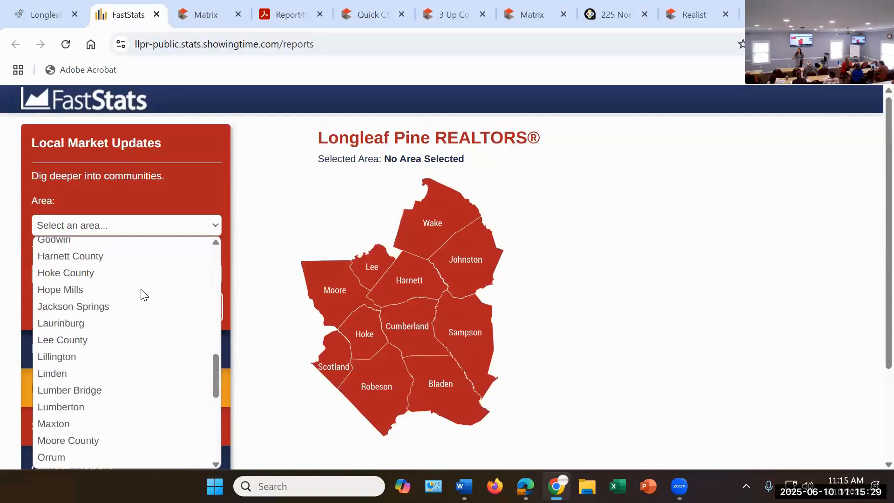
{"action": "scroll", "coordinate": [141, 291], "scroll_direction": "down", "scroll_amount": 5}
{"action": "scroll", "coordinate": [140, 298], "scroll_direction": "up", "scroll_amount": 10}
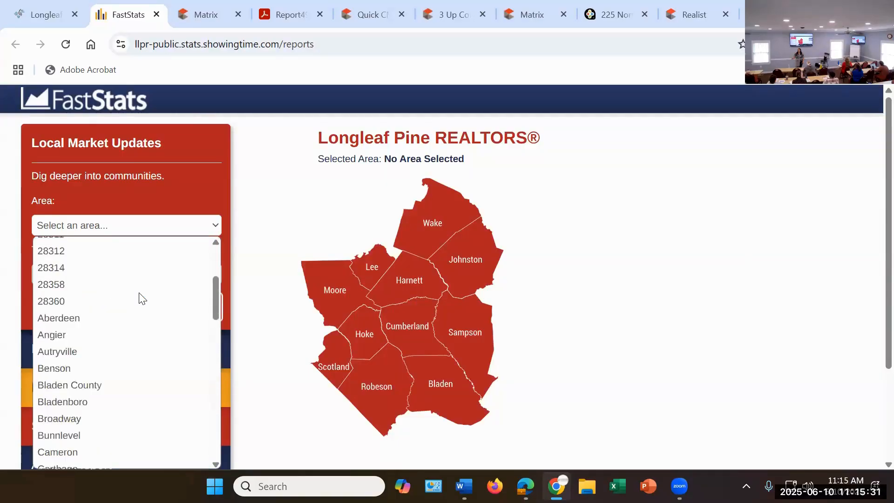
{"action": "scroll", "coordinate": [140, 307], "scroll_direction": "down", "scroll_amount": 3}
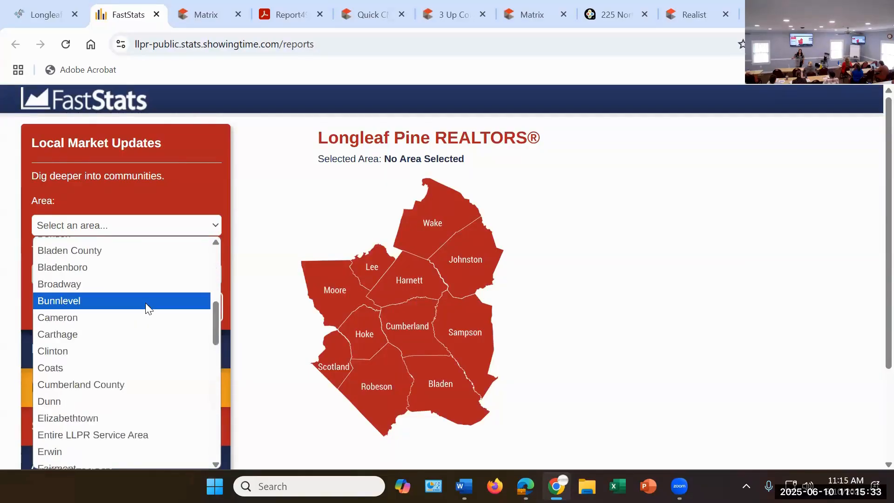
{"action": "scroll", "coordinate": [140, 303], "scroll_direction": "up", "scroll_amount": 3}
{"action": "scroll", "coordinate": [120, 317], "scroll_direction": "down", "scroll_amount": 9}
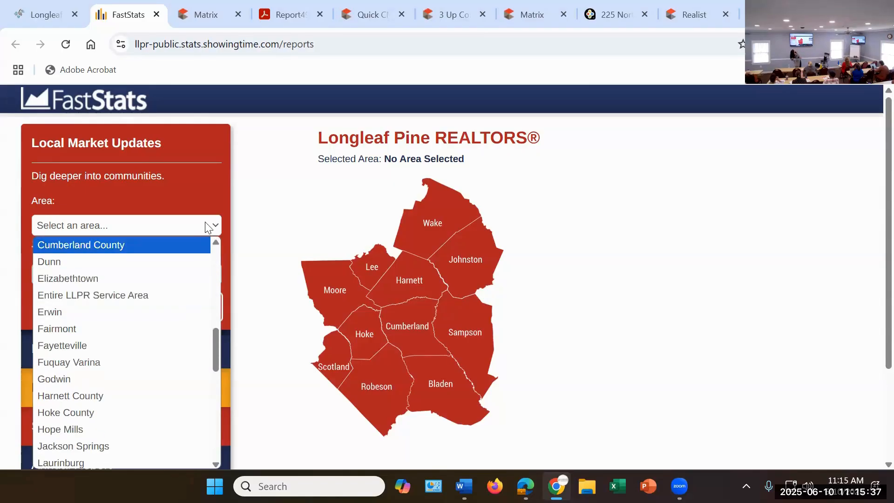
{"action": "scroll", "coordinate": [130, 270], "scroll_direction": "down", "scroll_amount": 3}
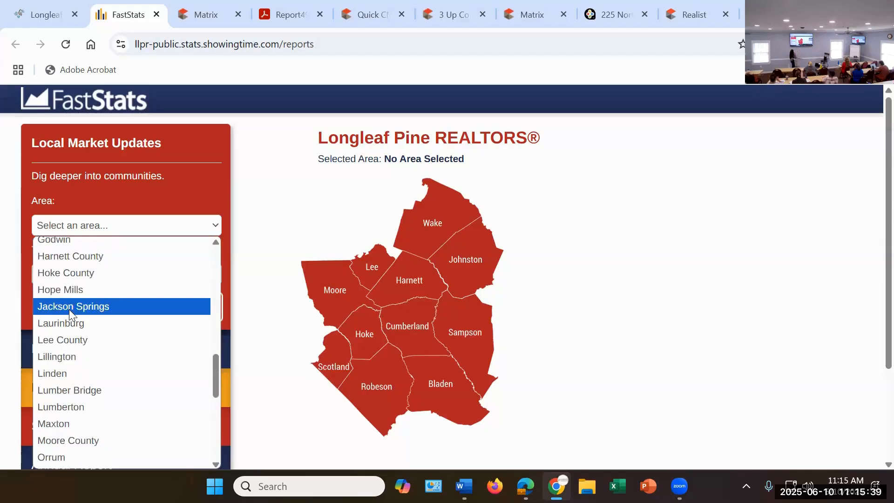
{"action": "scroll", "coordinate": [68, 310], "scroll_direction": "up", "scroll_amount": 3}
{"action": "scroll", "coordinate": [73, 338], "scroll_direction": "down", "scroll_amount": 3}
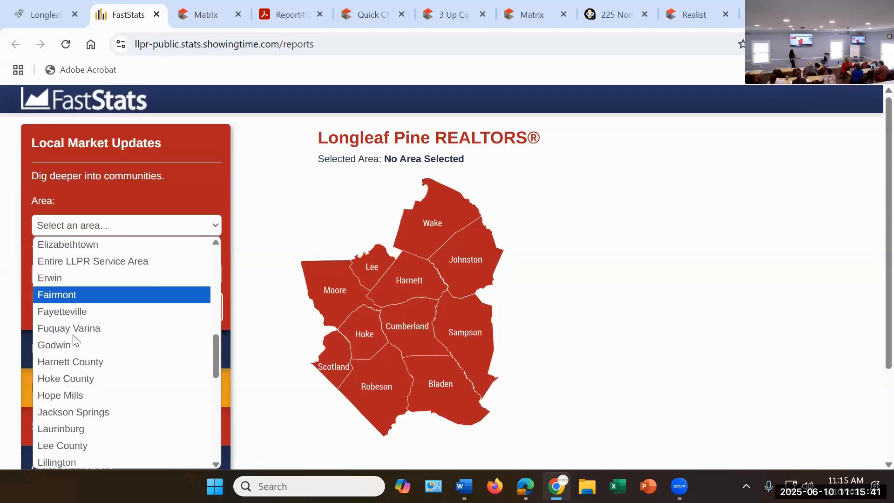
{"action": "left_click", "coordinate": [77, 273]}
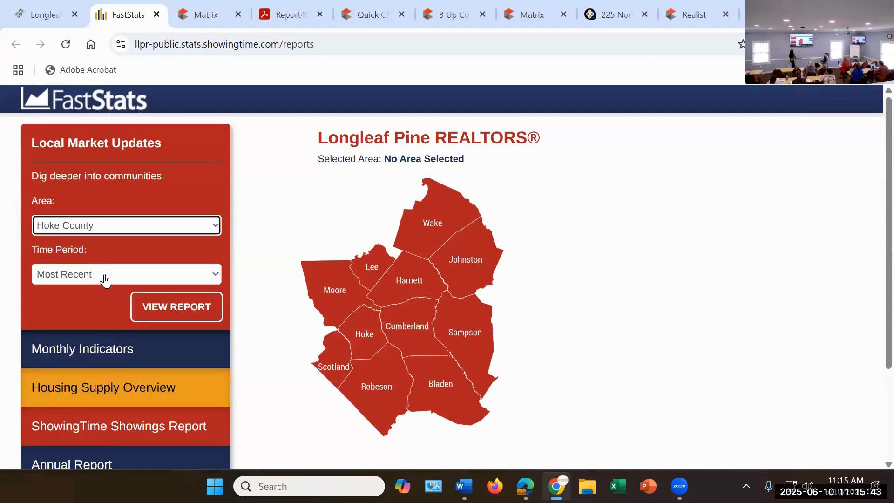
Step: Set the market update's time period to April 2025 and open the report
{"action": "left_click", "coordinate": [110, 280]}
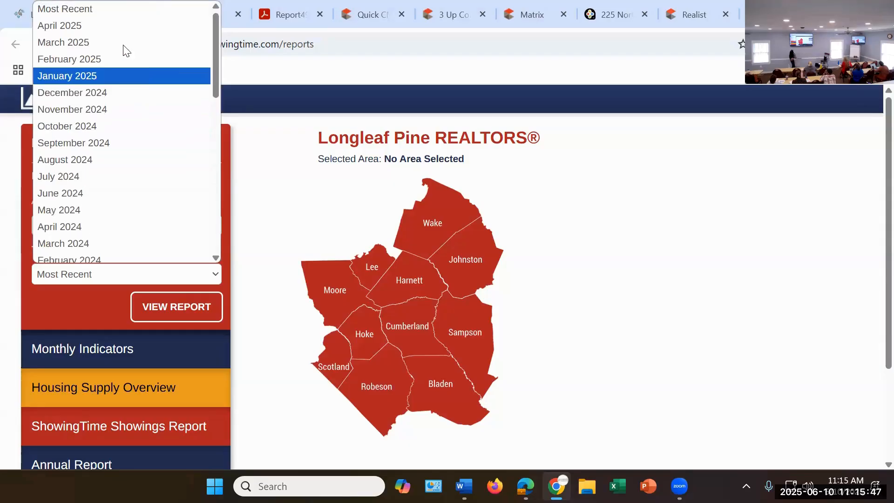
{"action": "left_click", "coordinate": [107, 21]}
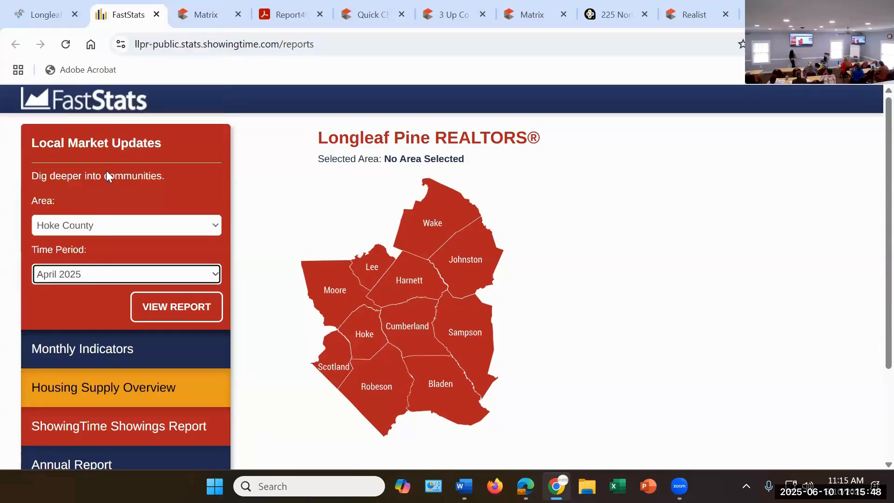
{"action": "left_click", "coordinate": [177, 306]}
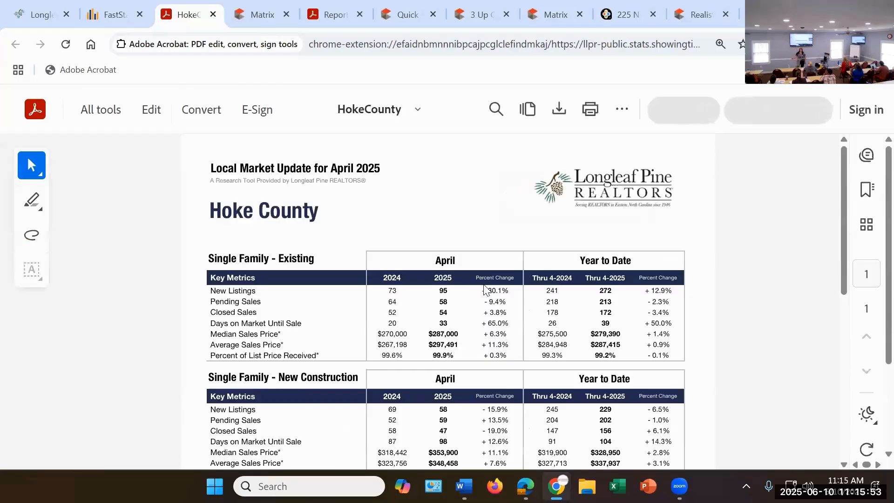
Step: Examine the Hoke County report's key metrics for existing homes, new construction and townhouse/condo, and its historical median sales price section
{"action": "scroll", "coordinate": [494, 274], "scroll_direction": "down", "scroll_amount": 3}
{"action": "scroll", "coordinate": [492, 270], "scroll_direction": "up", "scroll_amount": 1}
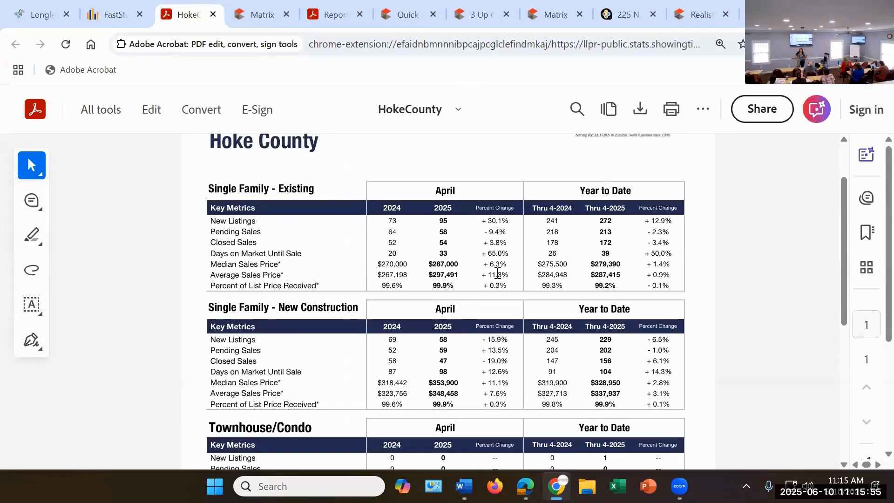
{"action": "scroll", "coordinate": [503, 275], "scroll_direction": "down", "scroll_amount": 2}
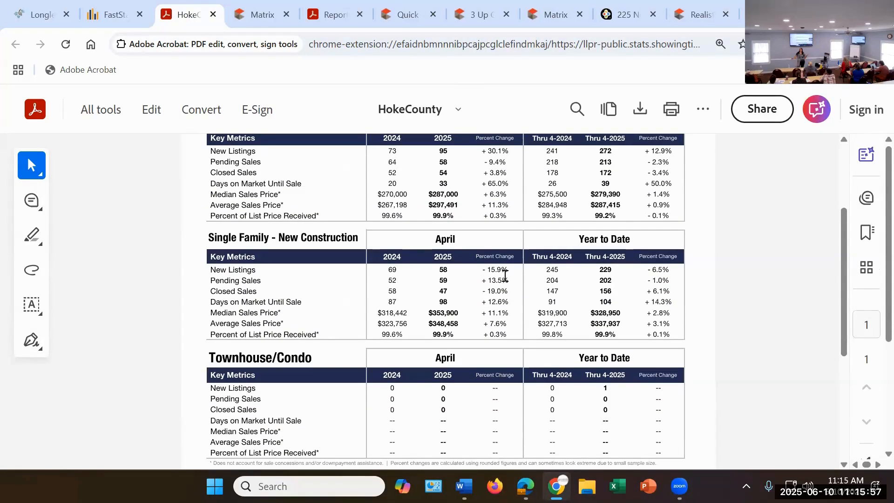
{"action": "scroll", "coordinate": [508, 277], "scroll_direction": "down", "scroll_amount": 2}
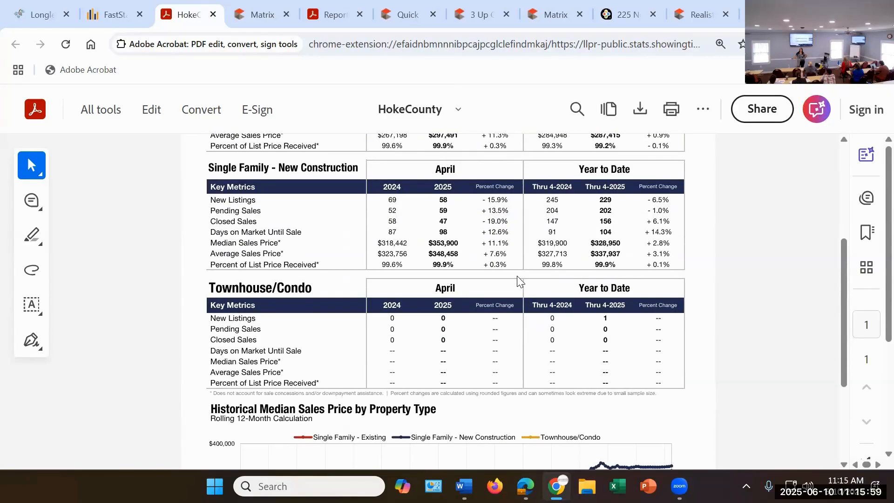
{"action": "scroll", "coordinate": [523, 282], "scroll_direction": "down", "scroll_amount": 2}
{"action": "scroll", "coordinate": [522, 278], "scroll_direction": "up", "scroll_amount": 2}
{"action": "scroll", "coordinate": [529, 279], "scroll_direction": "down", "scroll_amount": 4}
{"action": "scroll", "coordinate": [529, 282], "scroll_direction": "up", "scroll_amount": 4}
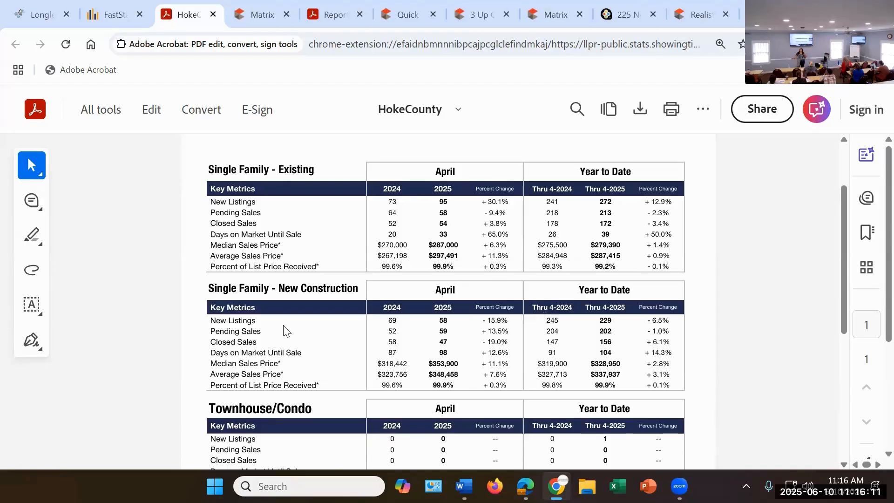
{"action": "scroll", "coordinate": [285, 331], "scroll_direction": "down", "scroll_amount": 3}
{"action": "scroll", "coordinate": [409, 253], "scroll_direction": "up", "scroll_amount": 5}
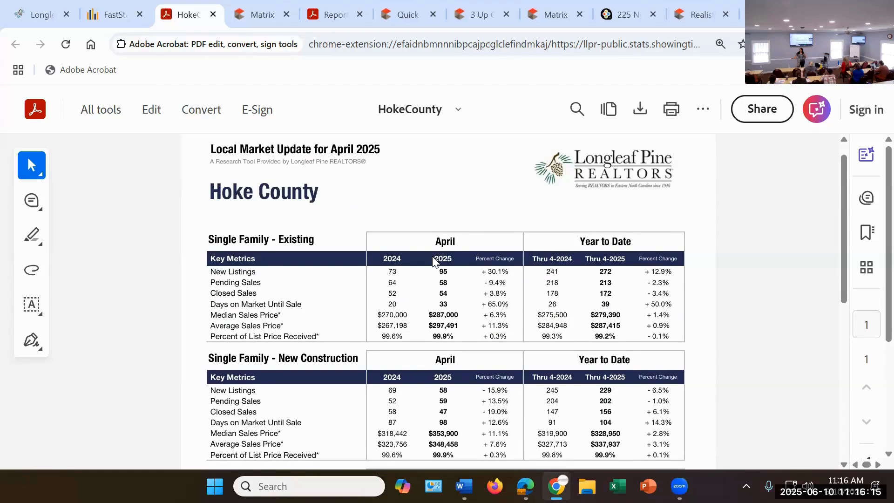
Step: Open InfoSparks from the Longleaf Pine dashboard, then return to the Matrix statistics page
{"action": "left_click", "coordinate": [44, 13]}
{"action": "left_click", "coordinate": [293, 249]}
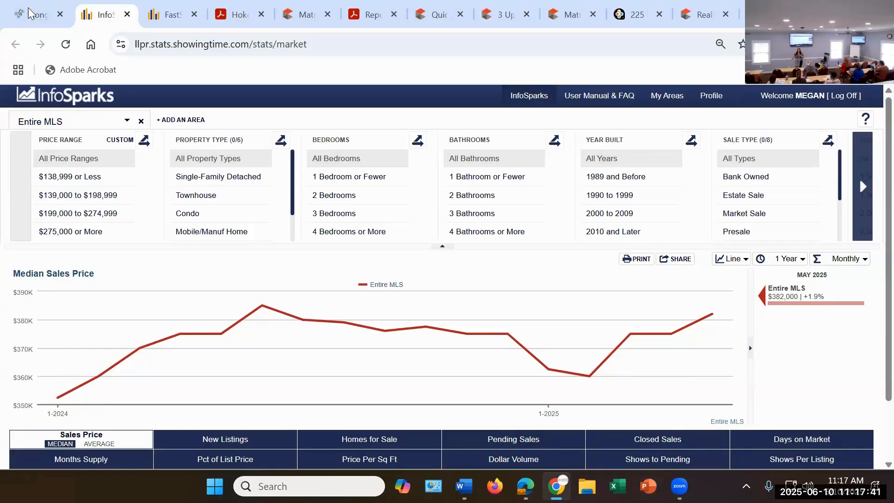
{"action": "left_click", "coordinate": [40, 14]}
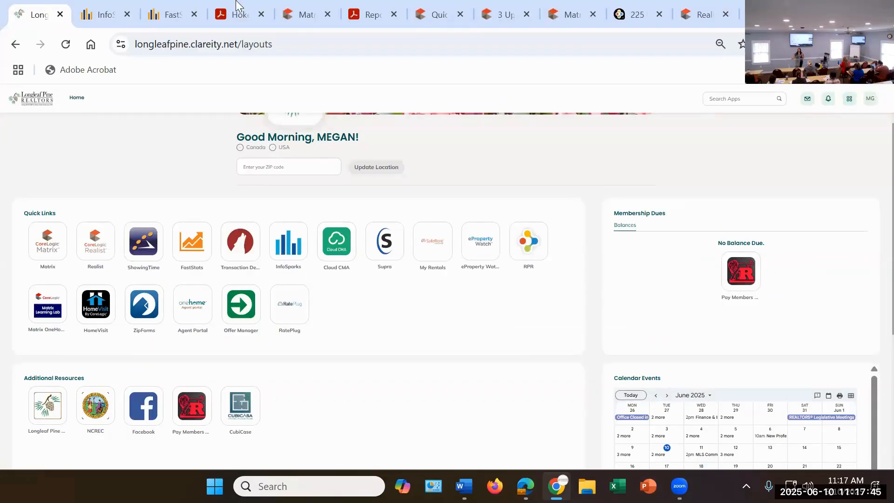
{"action": "left_click", "coordinate": [300, 15]}
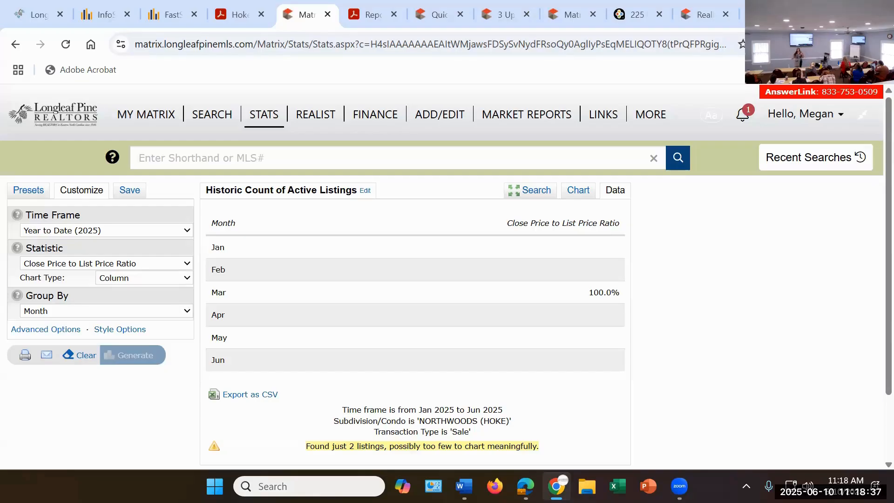
Step: Open the saved CMAs list and open the Northwoods CMA for editing
{"action": "mouse_move", "coordinate": [145, 117]}
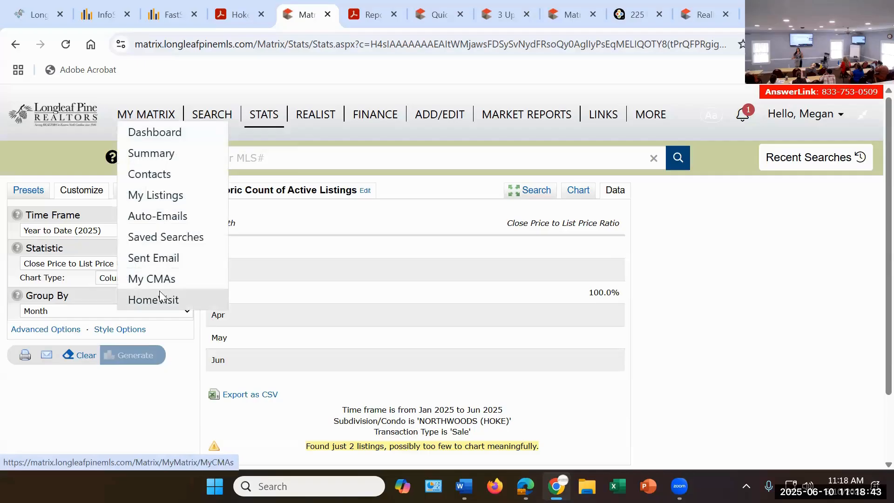
{"action": "left_click", "coordinate": [159, 278]}
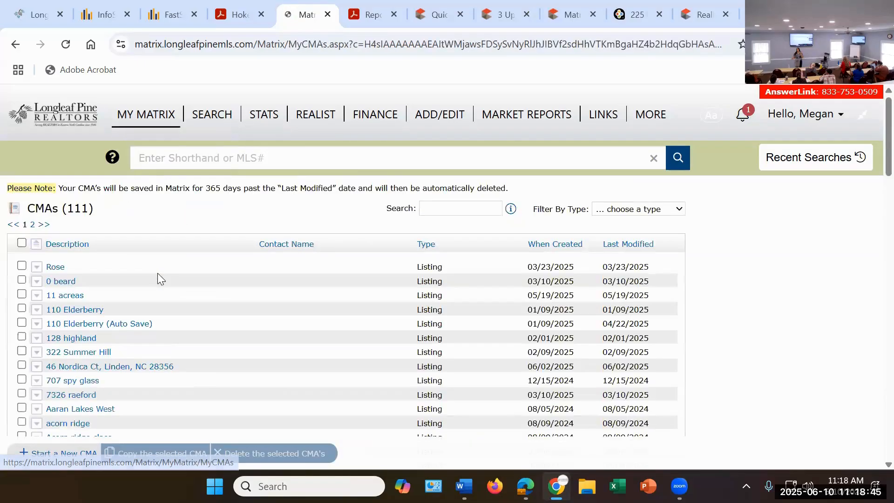
{"action": "scroll", "coordinate": [143, 276], "scroll_direction": "down", "scroll_amount": 6}
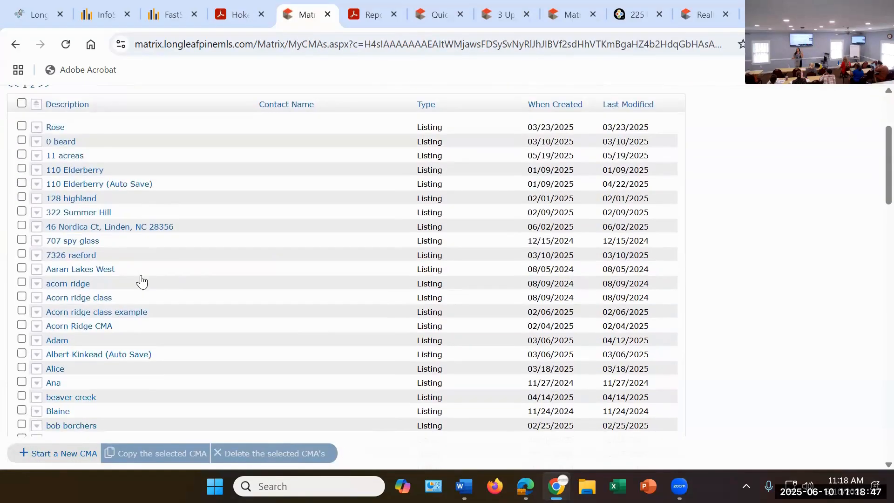
{"action": "scroll", "coordinate": [120, 233], "scroll_direction": "down", "scroll_amount": 3}
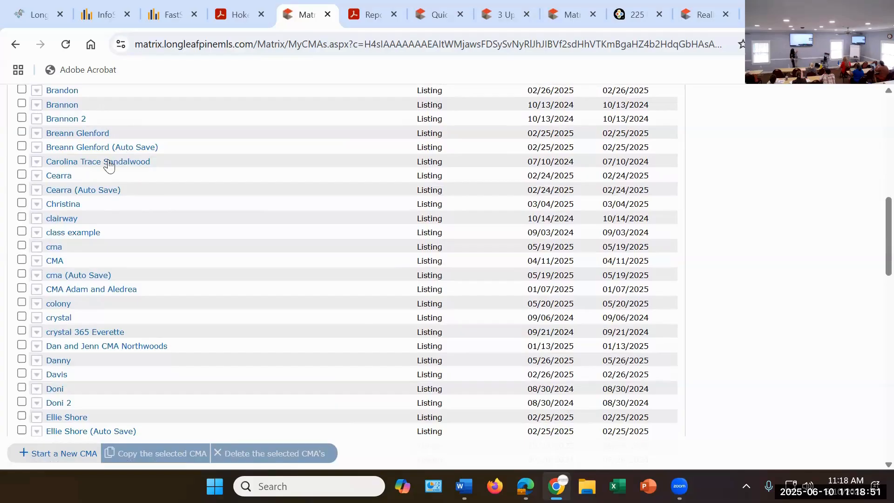
{"action": "scroll", "coordinate": [112, 220], "scroll_direction": "down", "scroll_amount": 3}
{"action": "scroll", "coordinate": [110, 219], "scroll_direction": "down", "scroll_amount": 6}
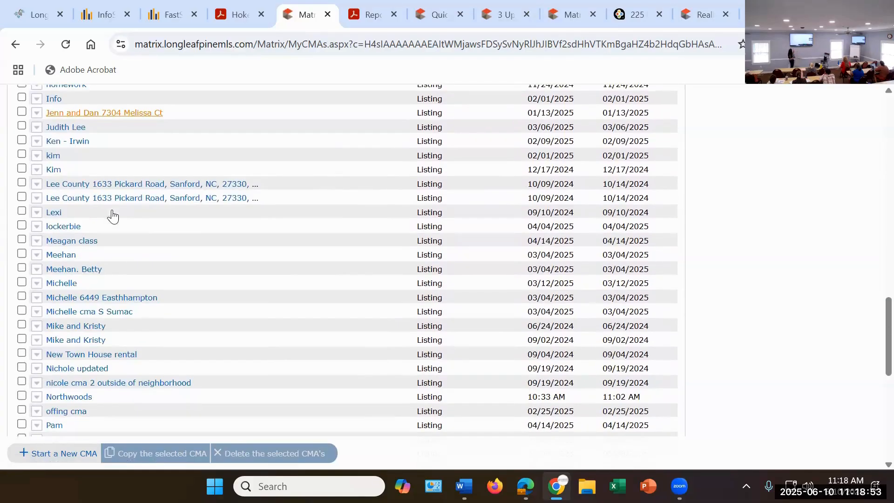
{"action": "scroll", "coordinate": [112, 215], "scroll_direction": "down", "scroll_amount": 2}
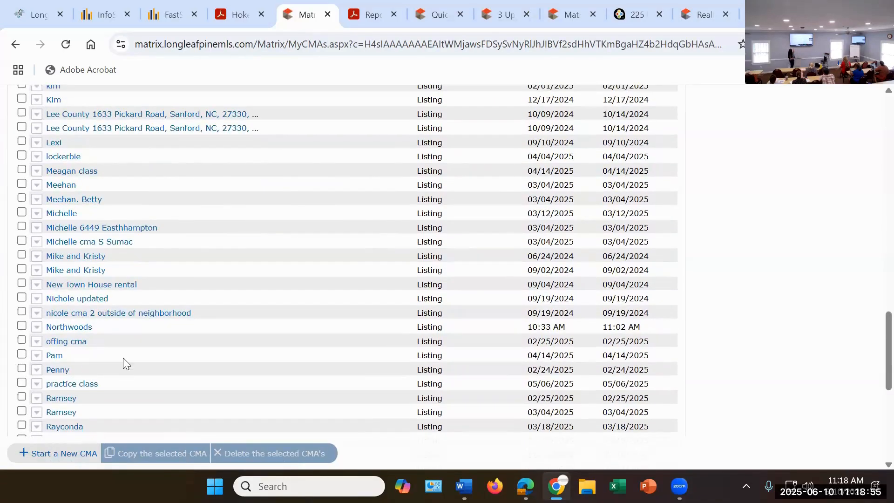
{"action": "left_click", "coordinate": [37, 328]}
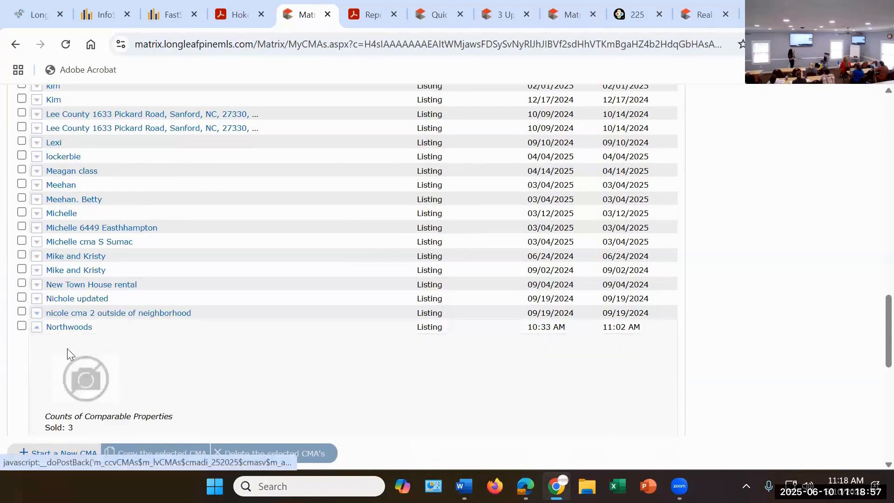
{"action": "scroll", "coordinate": [58, 363], "scroll_direction": "down", "scroll_amount": 3}
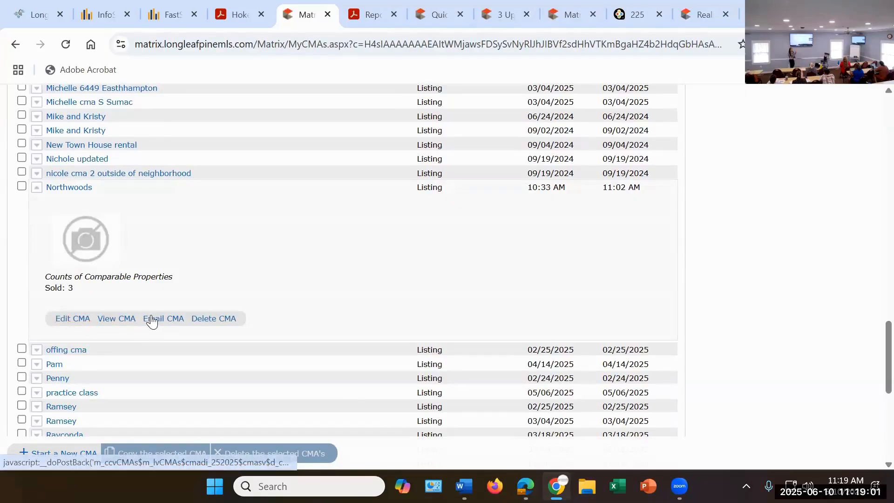
{"action": "left_click", "coordinate": [74, 318]}
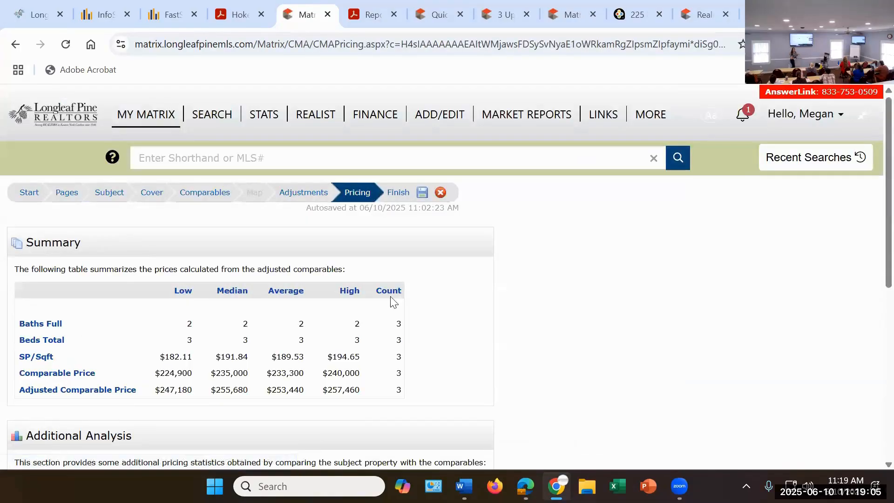
Step: Review the CMA's selected comparables and its adjustment details, going back to the Sold Age, Sold Sq Ft and Lot Size Acres features
{"action": "left_click", "coordinate": [205, 193]}
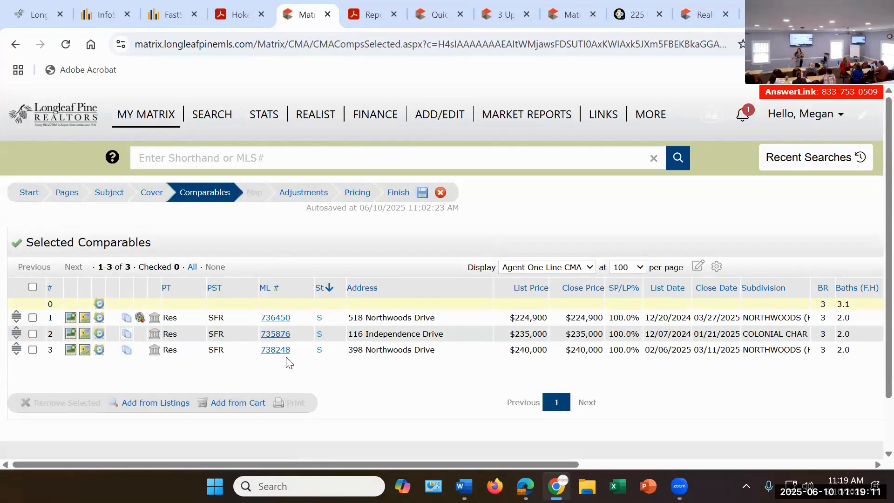
{"action": "left_click", "coordinate": [302, 193]}
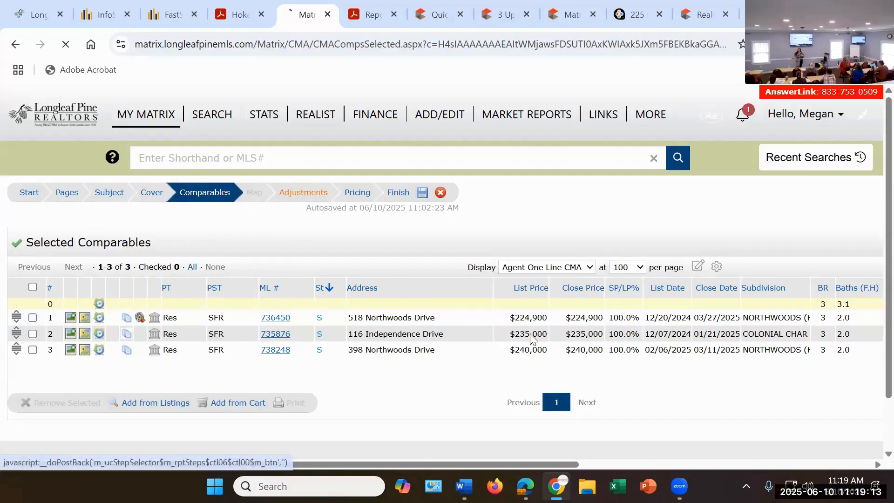
{"action": "scroll", "coordinate": [485, 355], "scroll_direction": "down", "scroll_amount": 3}
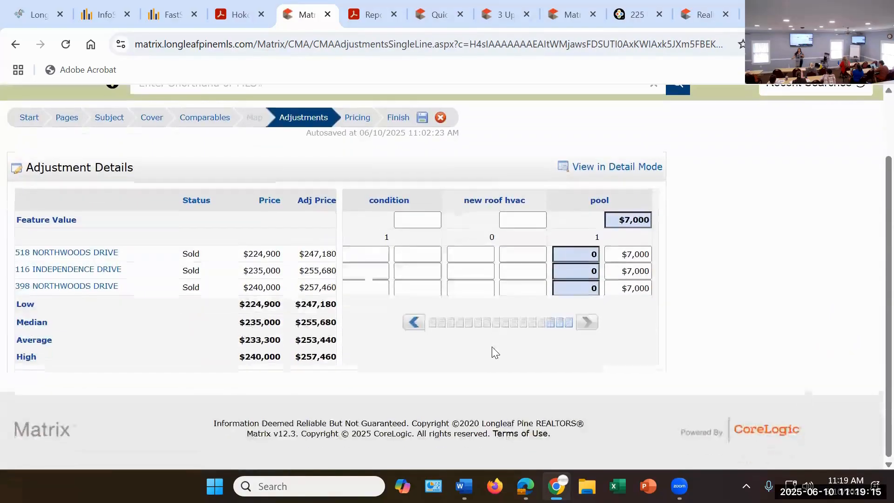
{"action": "left_click", "coordinate": [414, 323]}
{"action": "left_click", "coordinate": [414, 322]}
{"action": "left_click", "coordinate": [414, 322]}
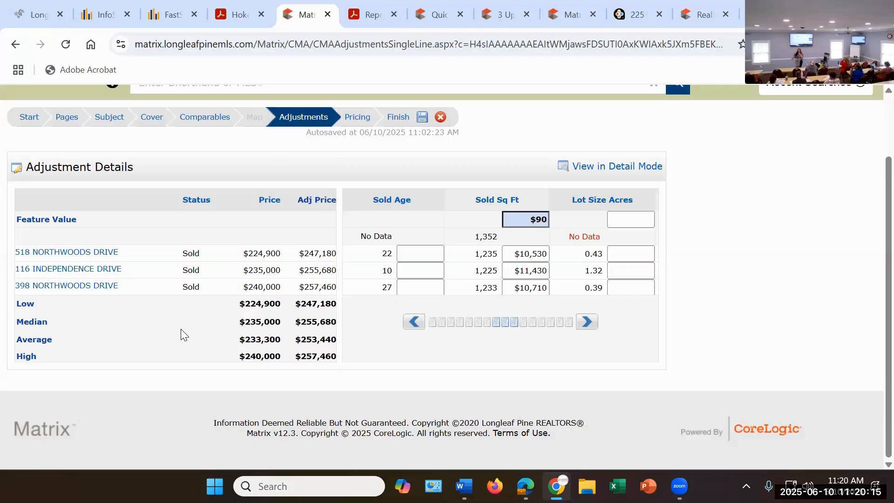
Step: Search the listings for additional comparables with the existing Upchurch Elementary criteria and view the results
{"action": "left_click", "coordinate": [205, 117]}
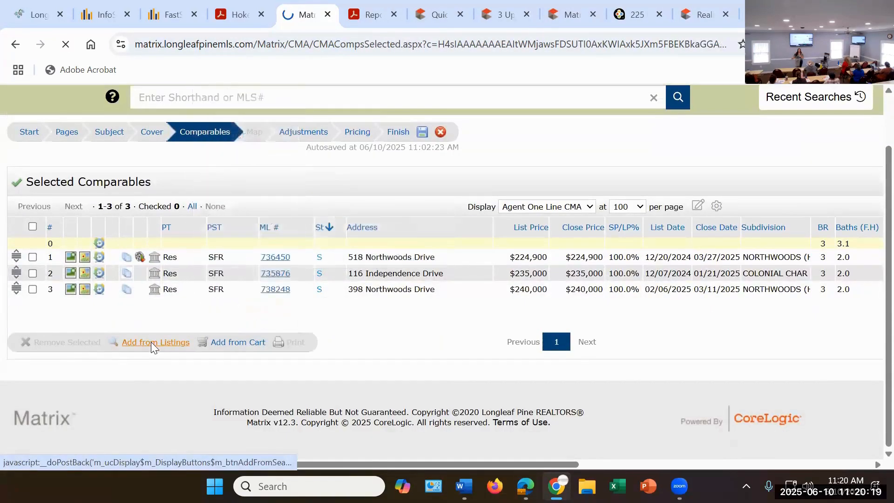
{"action": "left_click", "coordinate": [151, 342]}
{"action": "scroll", "coordinate": [268, 334], "scroll_direction": "down", "scroll_amount": 3}
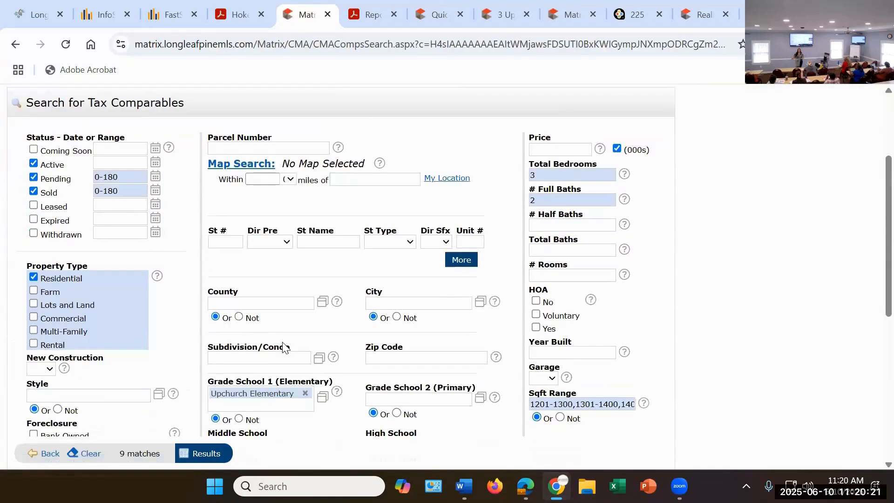
{"action": "scroll", "coordinate": [283, 347], "scroll_direction": "down", "scroll_amount": 3}
{"action": "scroll", "coordinate": [211, 347], "scroll_direction": "down", "scroll_amount": 3}
{"action": "left_click", "coordinate": [208, 350]}
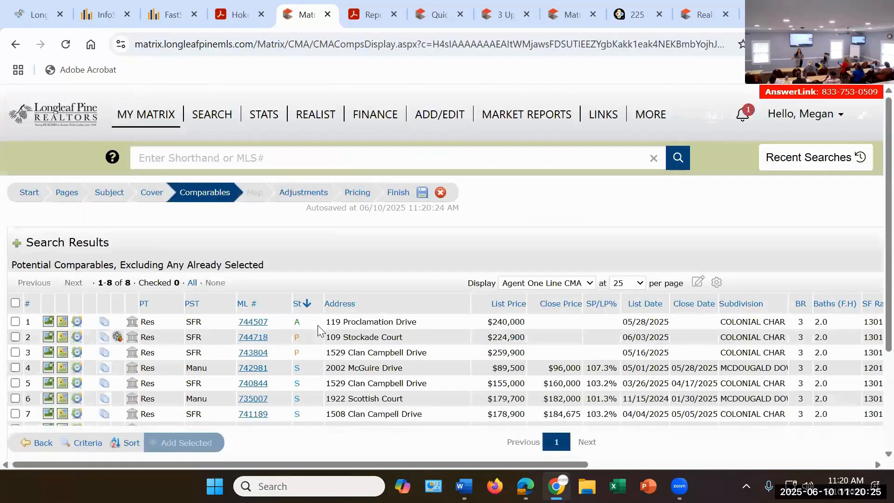
{"action": "scroll", "coordinate": [319, 322], "scroll_direction": "down", "scroll_amount": 2}
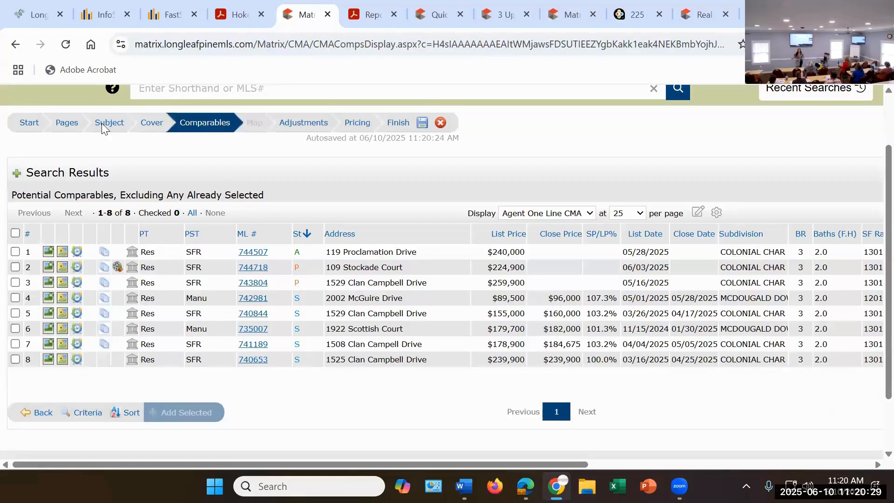
Step: Return to the comparables criteria, replace the Upchurch Elementary filter with Hoke county, and run the search
{"action": "left_click", "coordinate": [15, 44]}
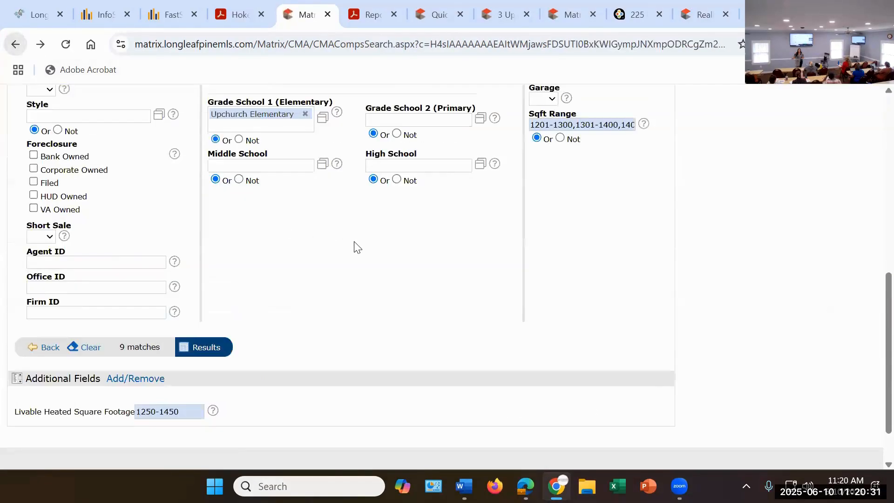
{"action": "scroll", "coordinate": [347, 241], "scroll_direction": "up", "scroll_amount": 3}
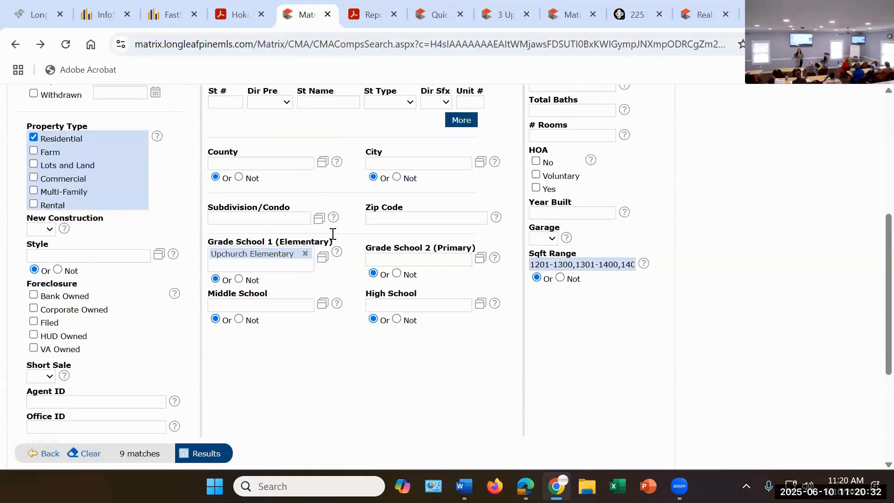
{"action": "left_click", "coordinate": [305, 253]}
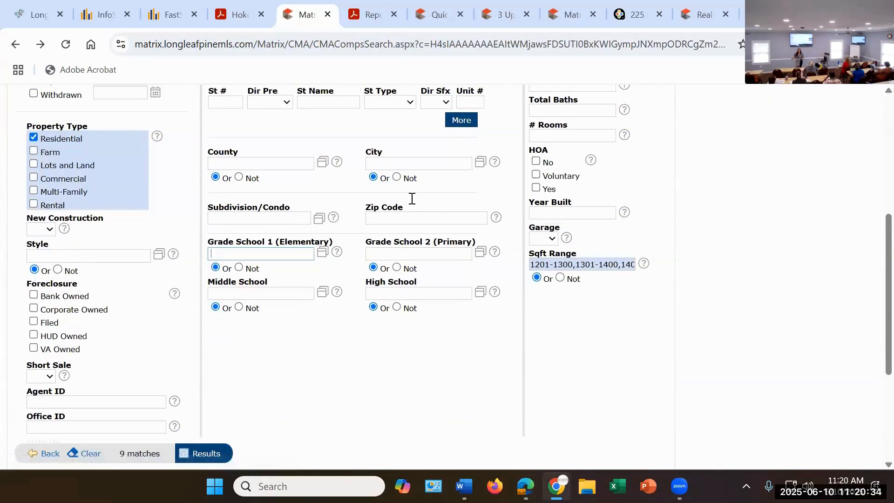
{"action": "left_click", "coordinate": [257, 164]}
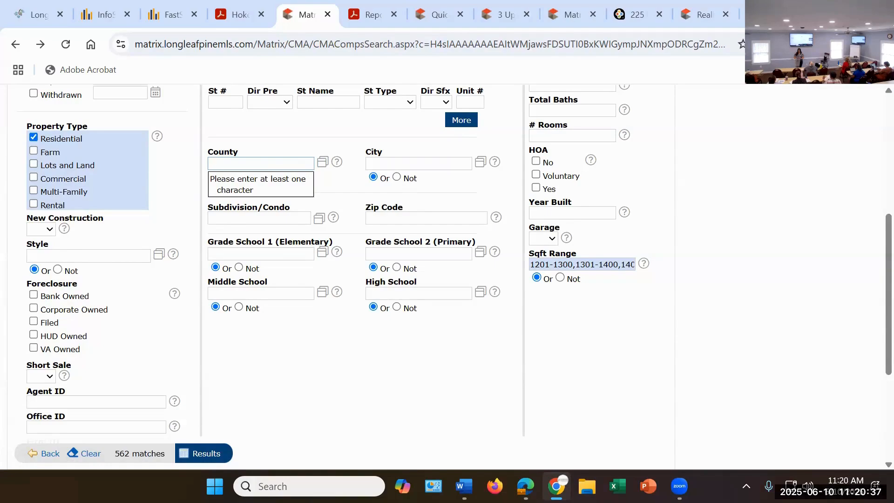
{"action": "type", "text": "hoke"}
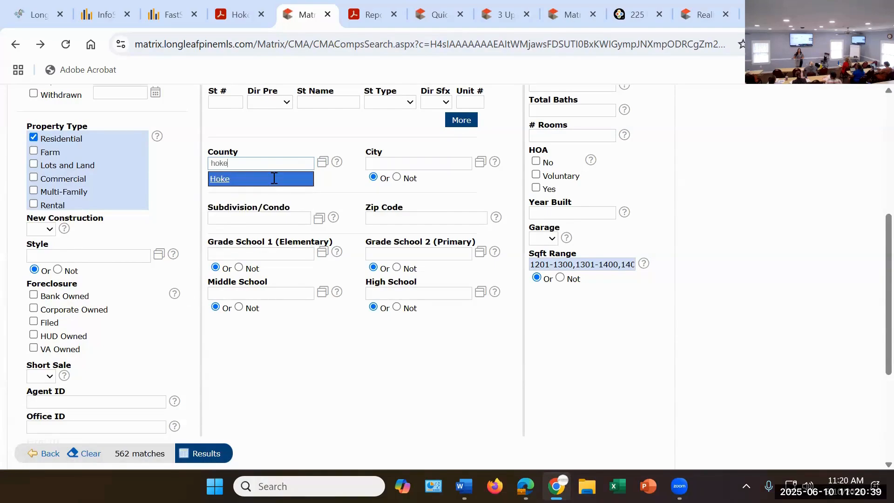
{"action": "left_click", "coordinate": [274, 178]}
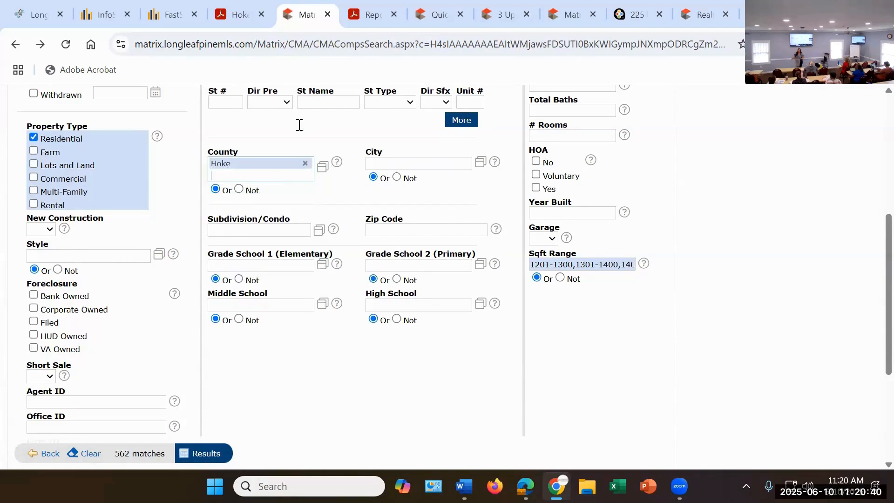
{"action": "left_click", "coordinate": [205, 458]}
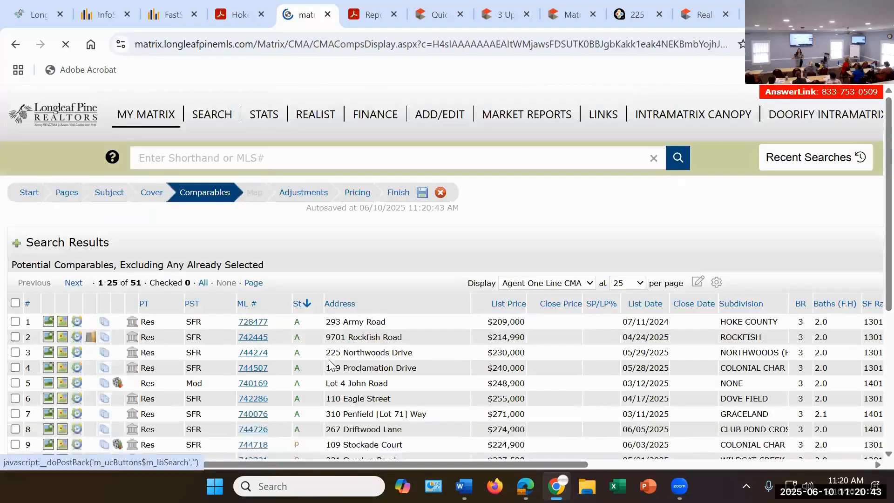
Step: Examine the potential Hoke County comparables across the result pages, checking their status, prices, dates and subdivisions
{"action": "scroll", "coordinate": [287, 340], "scroll_direction": "down", "scroll_amount": 3}
{"action": "scroll", "coordinate": [286, 340], "scroll_direction": "down", "scroll_amount": 5}
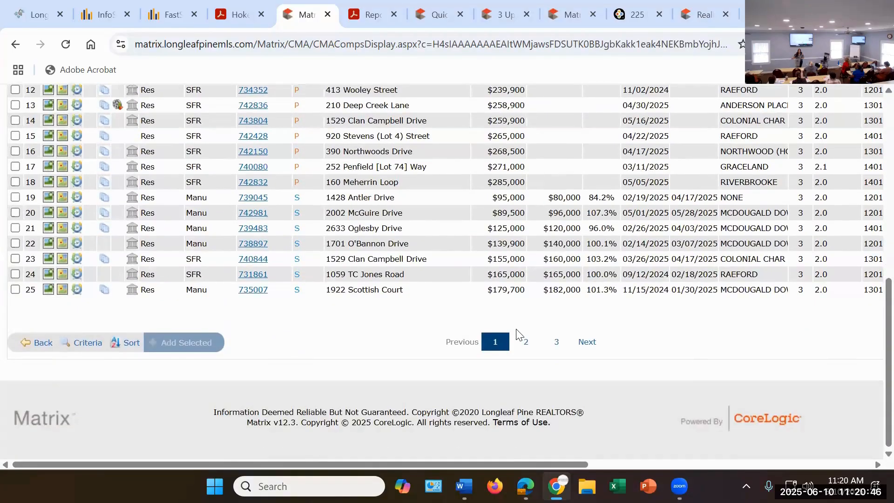
{"action": "left_click", "coordinate": [526, 343]}
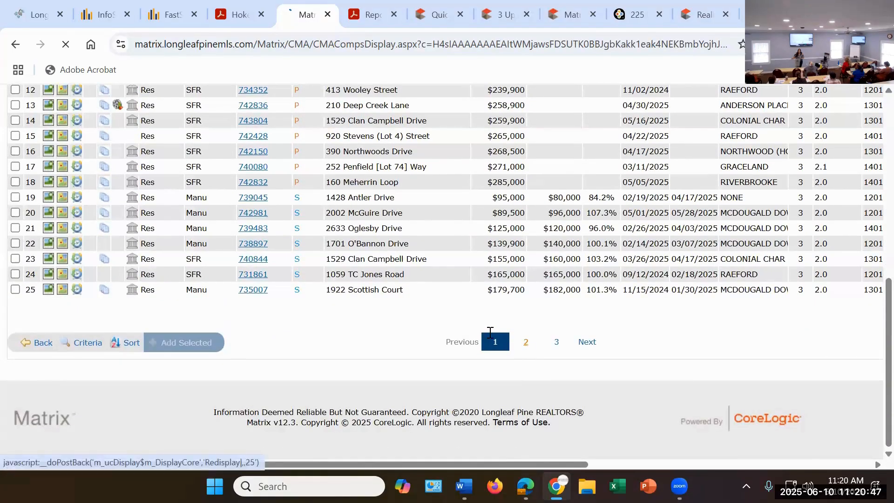
{"action": "scroll", "coordinate": [399, 313], "scroll_direction": "down", "scroll_amount": 2}
{"action": "scroll", "coordinate": [399, 312], "scroll_direction": "down", "scroll_amount": 6}
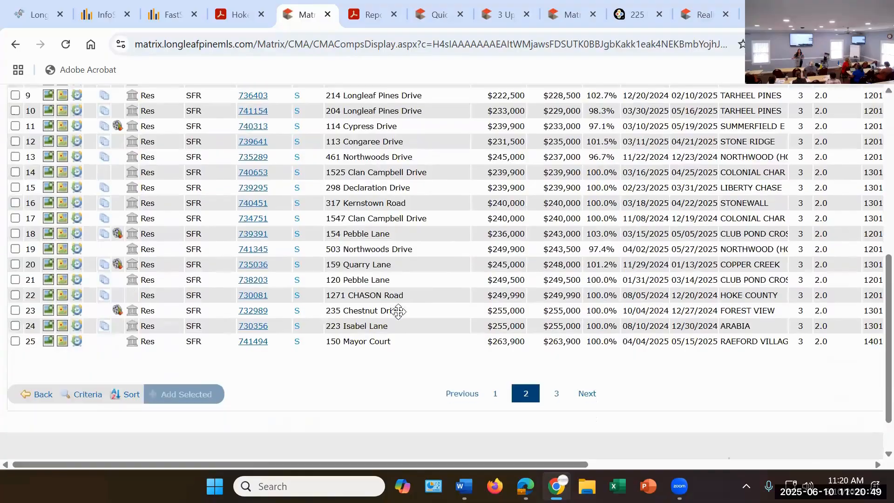
{"action": "left_click", "coordinate": [558, 395]}
{"action": "left_click", "coordinate": [524, 375]}
{"action": "scroll", "coordinate": [468, 328], "scroll_direction": "down", "scroll_amount": 3}
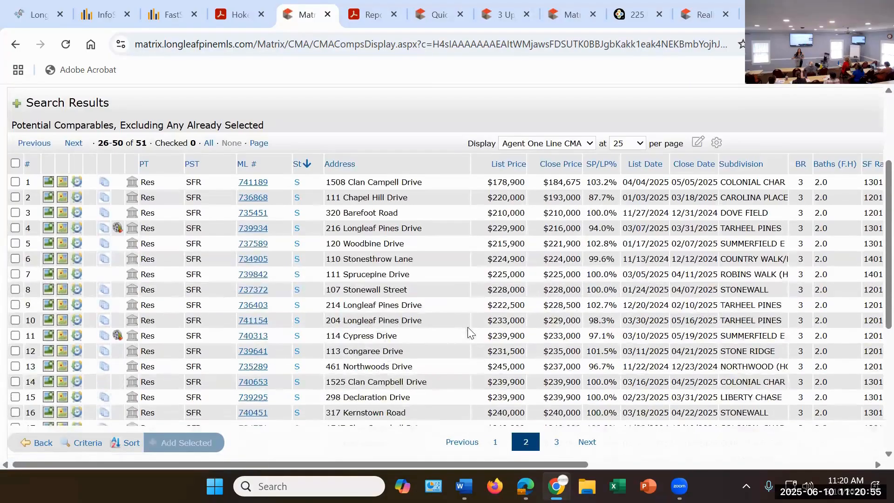
{"action": "scroll", "coordinate": [132, 221], "scroll_direction": "up", "scroll_amount": 3}
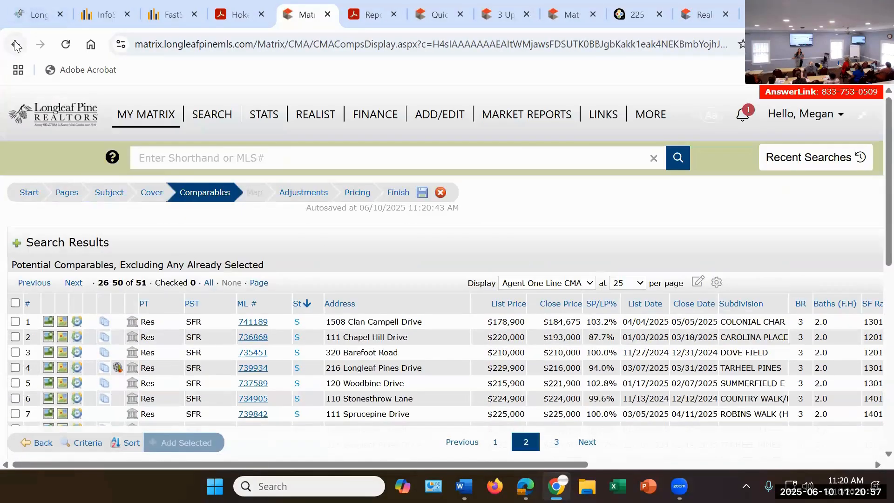
Step: Leave the potential comparables results, return to the selected comparables, and reopen the listing search criteria
{"action": "left_click", "coordinate": [14, 45]}
{"action": "left_click", "coordinate": [15, 46]}
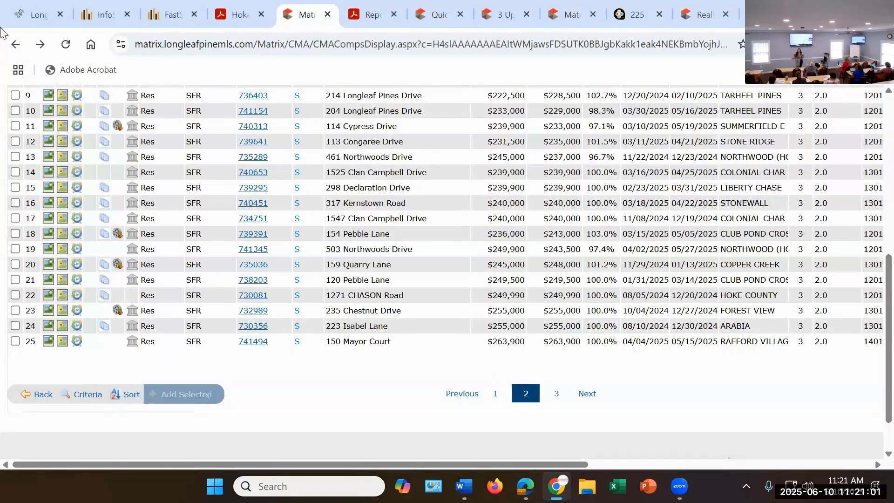
{"action": "left_click", "coordinate": [15, 45]}
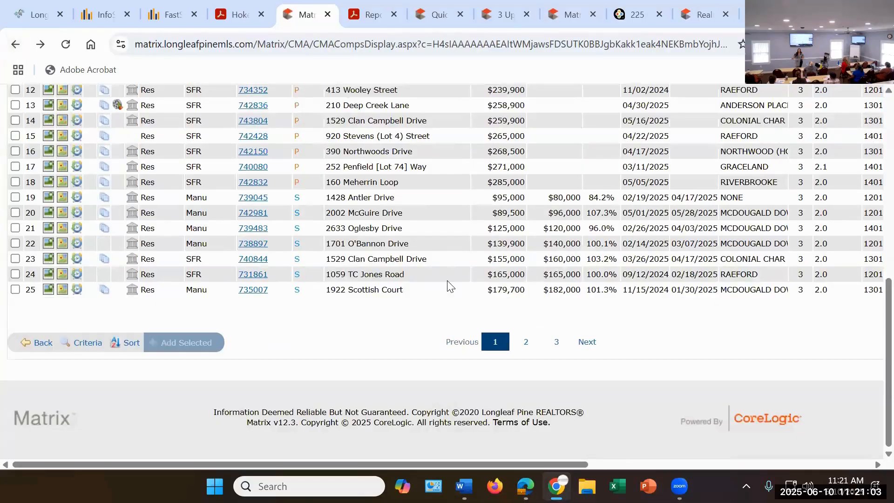
{"action": "scroll", "coordinate": [70, 386], "scroll_direction": "up", "scroll_amount": 1}
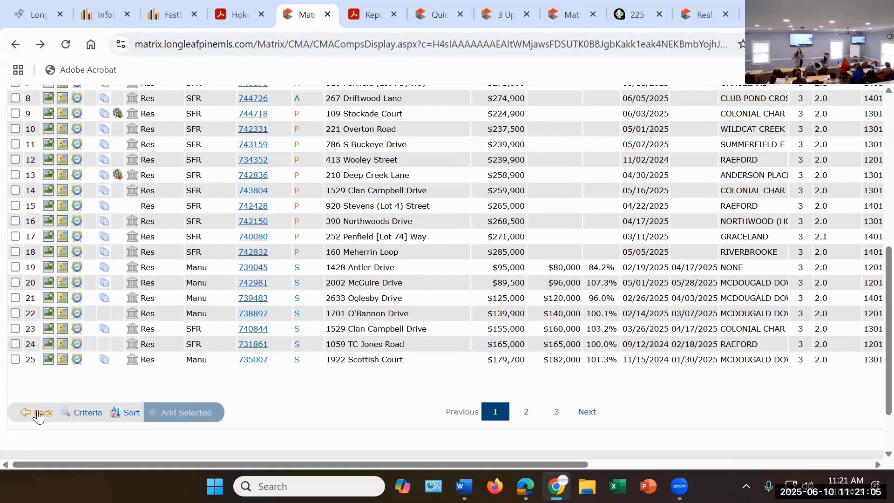
{"action": "left_click", "coordinate": [38, 415]}
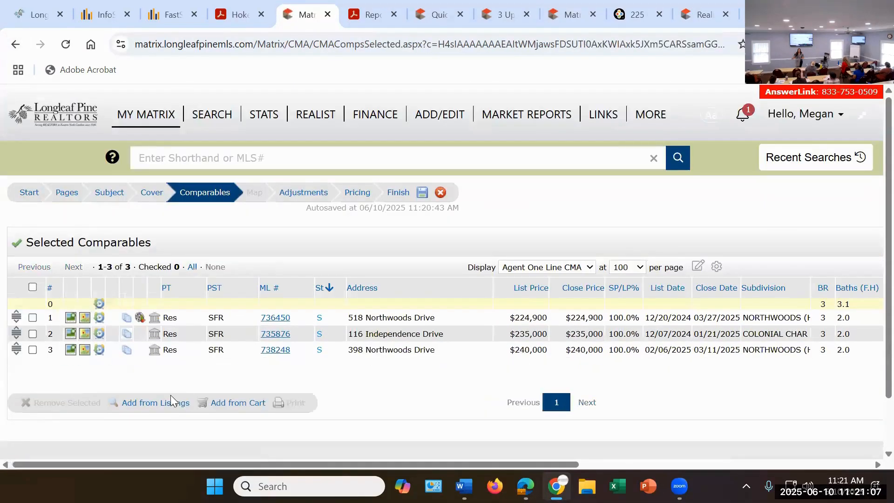
{"action": "left_click", "coordinate": [154, 411]}
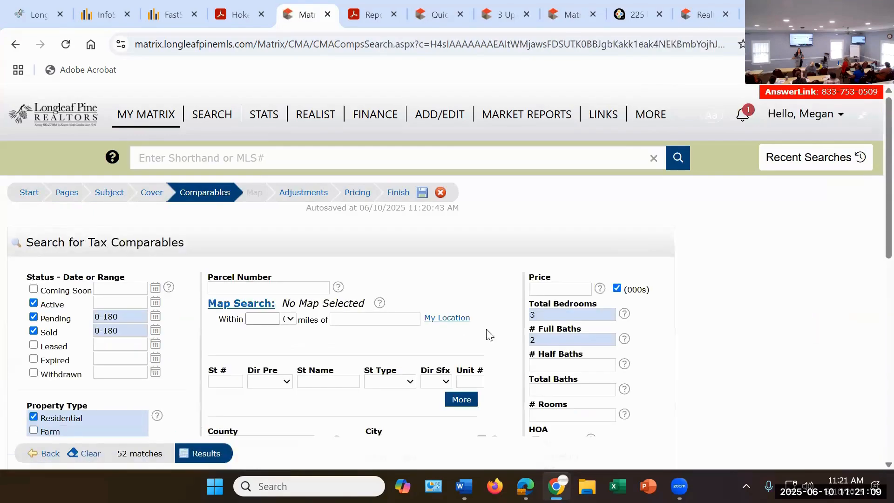
Step: Clear the total bedrooms and full baths criteria and remove the Active and Pending statuses, keeping only Sold within 0-180 days
{"action": "left_click", "coordinate": [536, 318]}
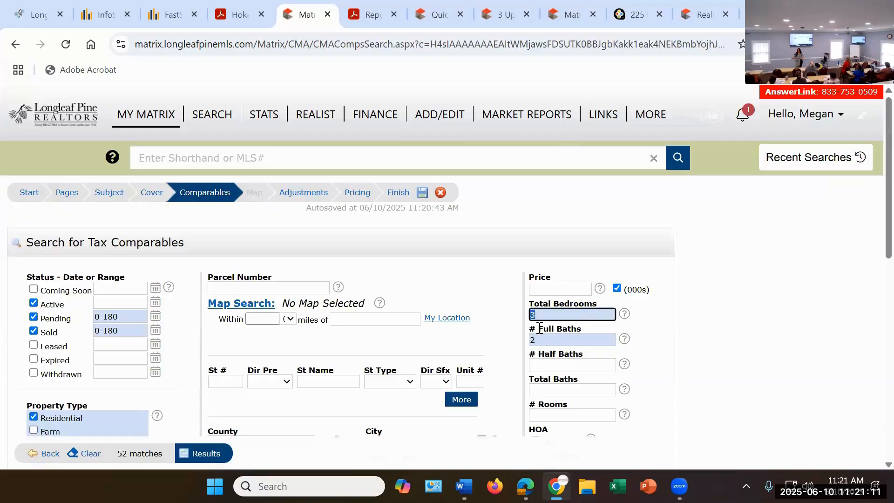
{"action": "key", "text": "BackSpace"}
{"action": "key", "text": "Tab"}
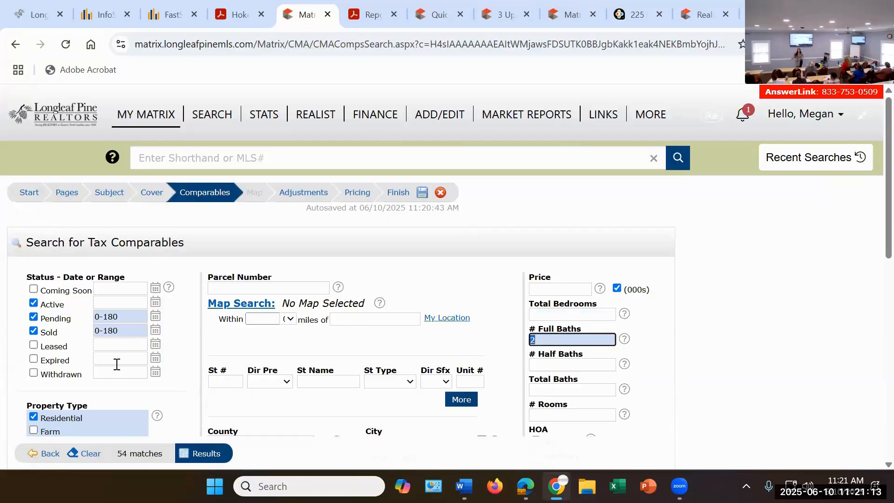
{"action": "key", "text": "BackSpace"}
{"action": "left_click", "coordinate": [34, 303]}
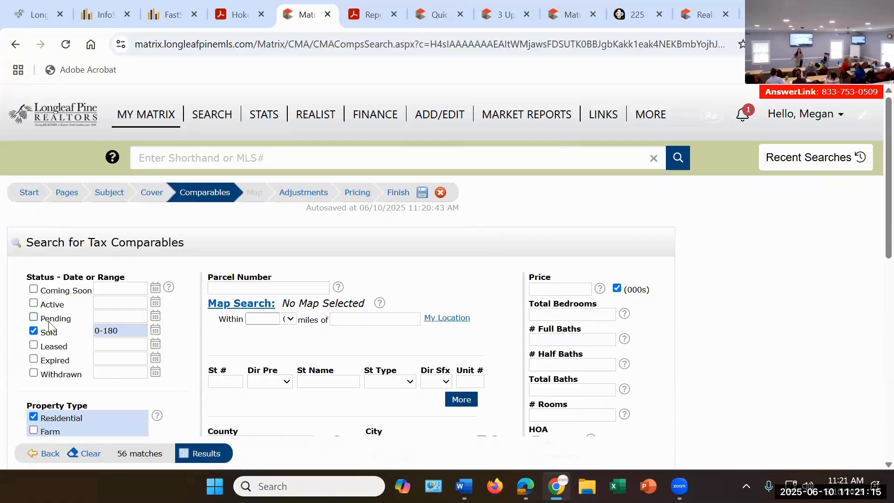
{"action": "left_click", "coordinate": [34, 317]}
Step: Deselect the 1201-1300, 1301-1400 and 1401-1500 square-foot ranges and run the comparables search
{"action": "scroll", "coordinate": [304, 344], "scroll_direction": "down", "scroll_amount": 1}
{"action": "scroll", "coordinate": [303, 345], "scroll_direction": "down", "scroll_amount": 5}
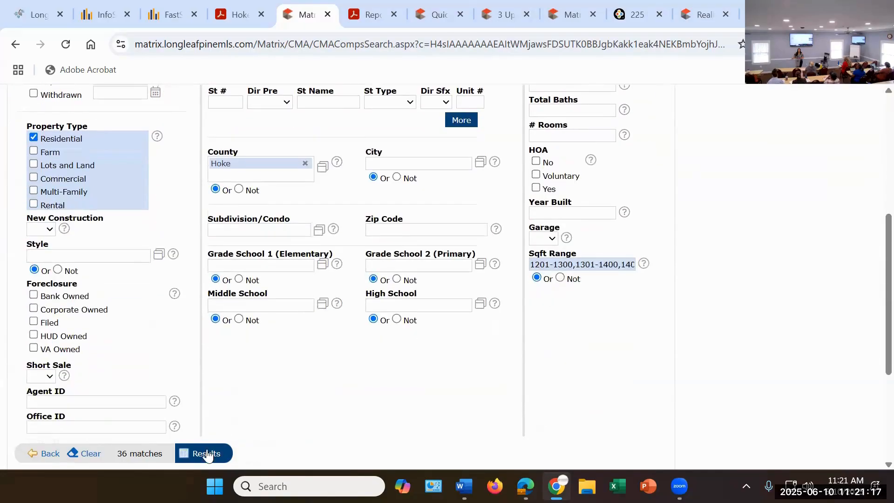
{"action": "left_click", "coordinate": [561, 269]}
{"action": "left_click", "coordinate": [540, 138]}
{"action": "left_click", "coordinate": [539, 138]}
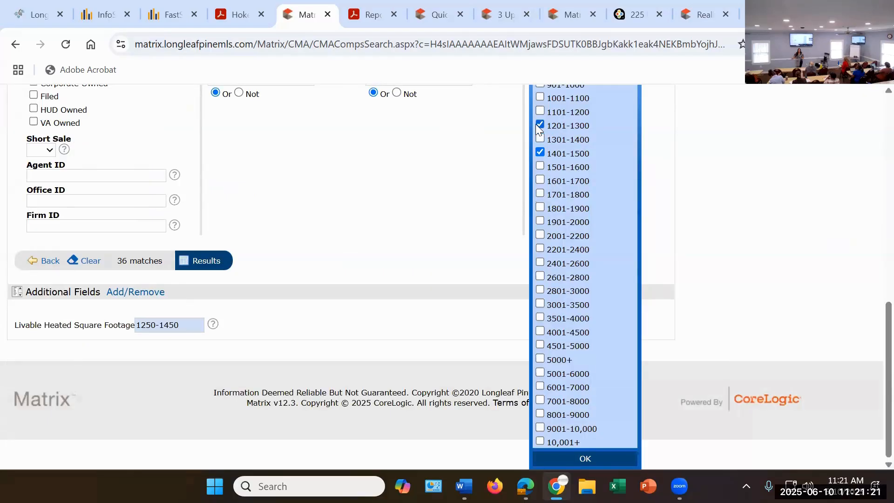
{"action": "left_click", "coordinate": [544, 154]}
{"action": "left_click", "coordinate": [443, 199]}
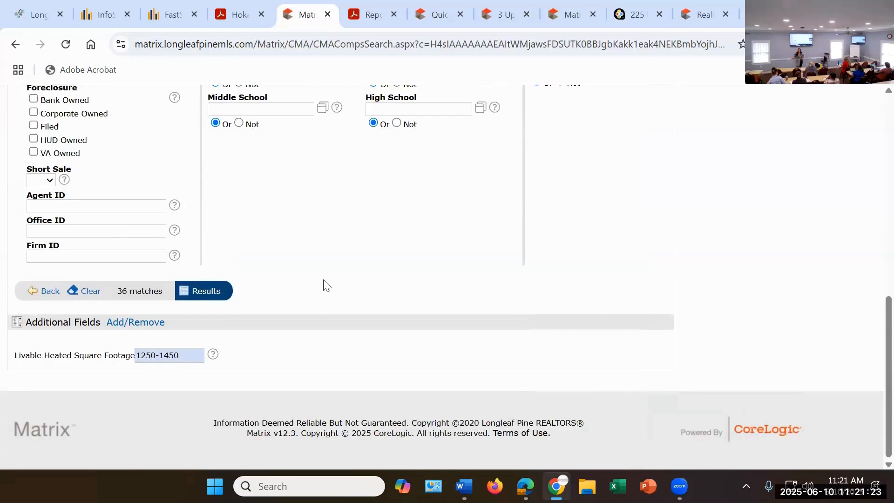
{"action": "left_click", "coordinate": [208, 294]}
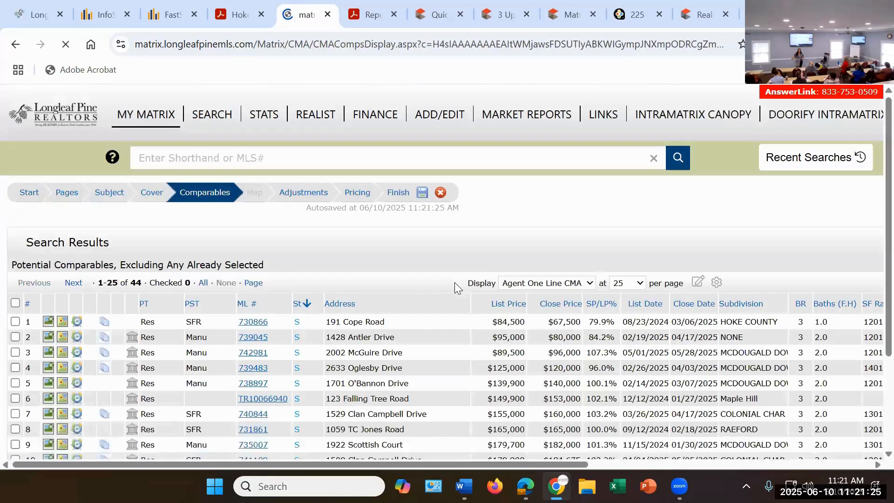
Step: Select the sold Maple Hill listing in the search results and add it to the CMA's comparables
{"action": "scroll", "coordinate": [450, 284], "scroll_direction": "down", "scroll_amount": 2}
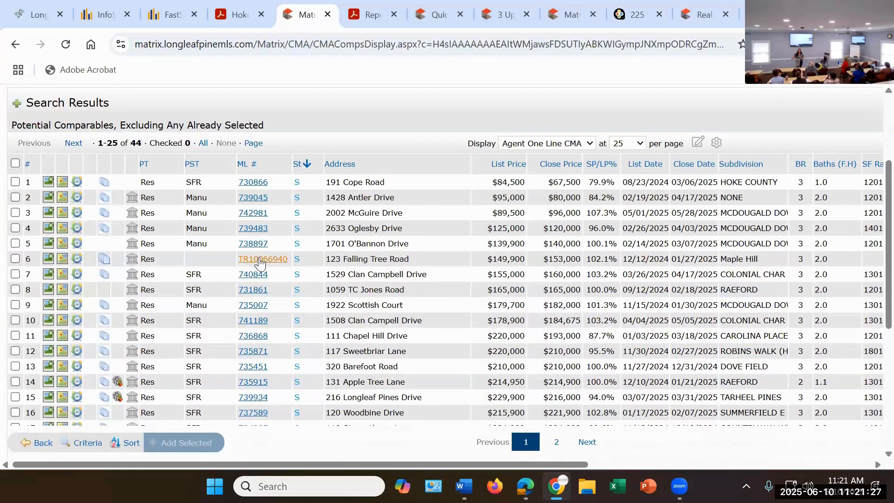
{"action": "left_click", "coordinate": [15, 260]}
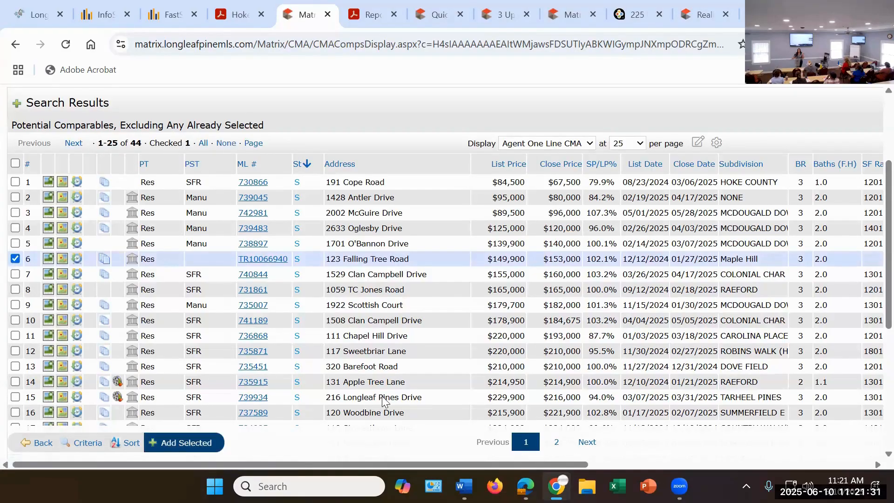
{"action": "left_click", "coordinate": [196, 443]}
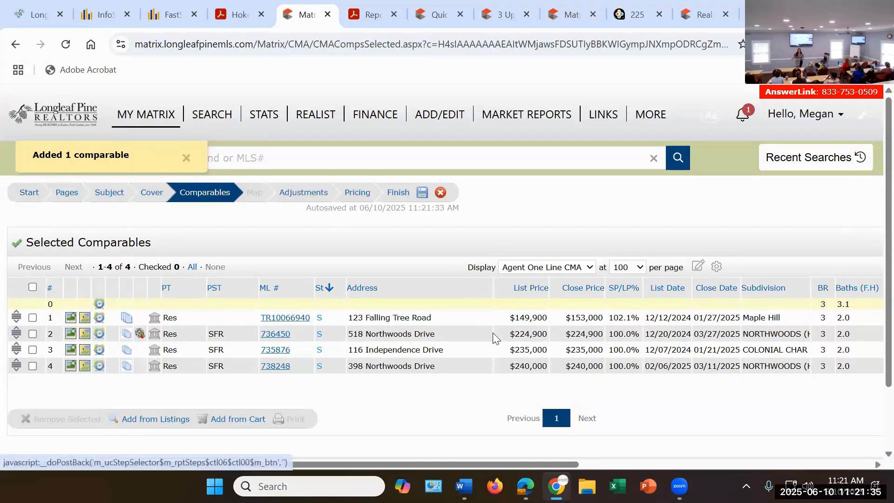
Step: Open the CMA adjustments and review the Maple Hill comparable's detailed adjustments, including baths, square footage, lot size and remarks
{"action": "left_click", "coordinate": [317, 195]}
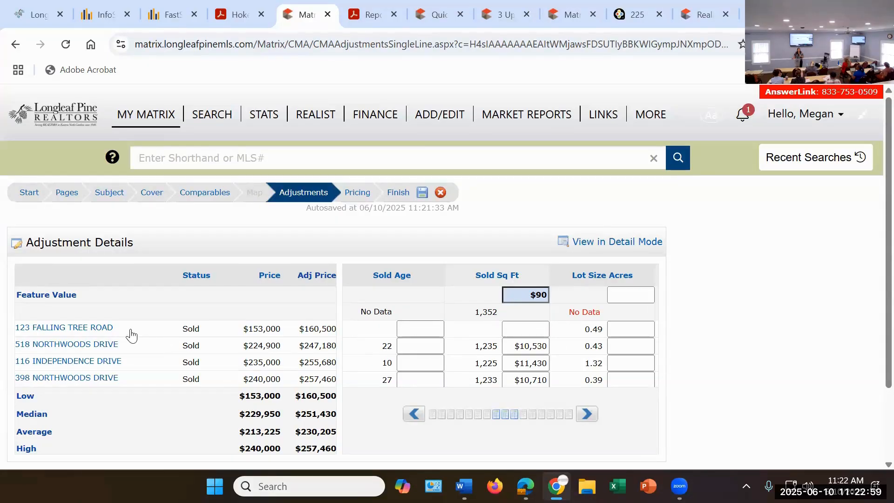
{"action": "left_click", "coordinate": [88, 329]}
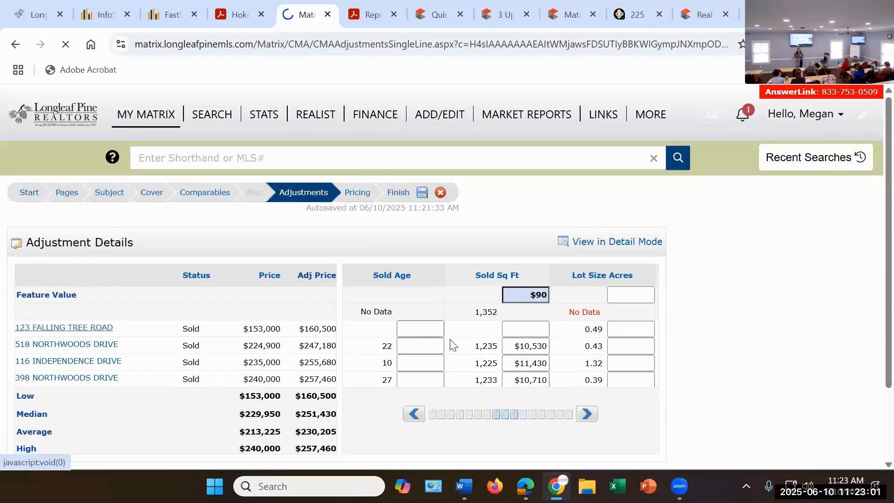
{"action": "scroll", "coordinate": [345, 329], "scroll_direction": "down", "scroll_amount": 5}
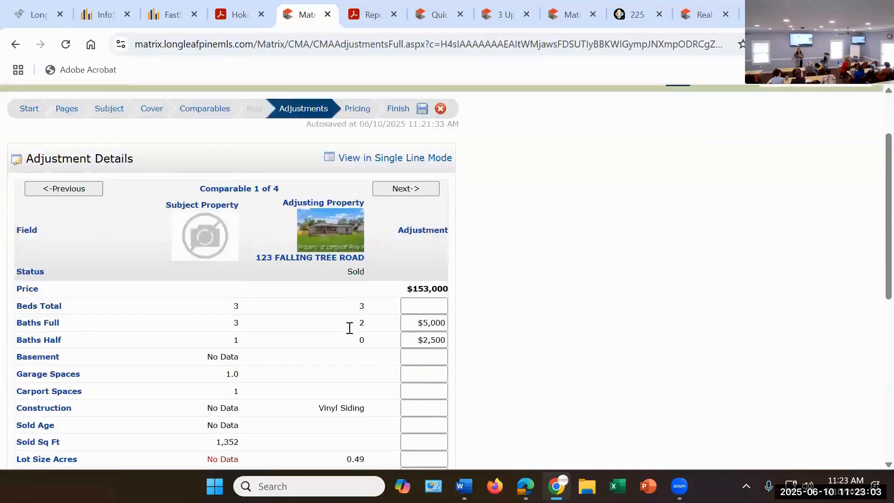
{"action": "scroll", "coordinate": [356, 276], "scroll_direction": "down", "scroll_amount": 3}
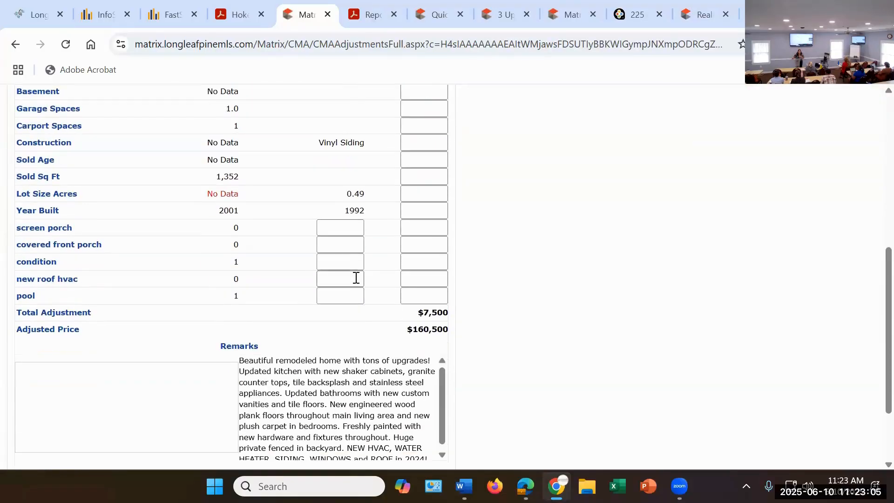
{"action": "scroll", "coordinate": [356, 278], "scroll_direction": "up", "scroll_amount": 3}
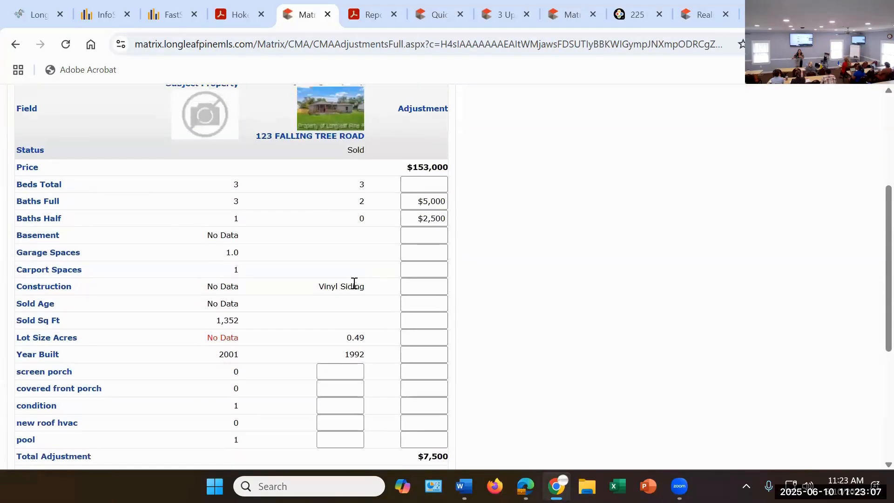
{"action": "scroll", "coordinate": [351, 281], "scroll_direction": "up", "scroll_amount": 5}
Step: Open the Maple Hill comparable's listing from the selected comparables and examine its listing history, livable heated square footage and property details
{"action": "left_click", "coordinate": [205, 192]}
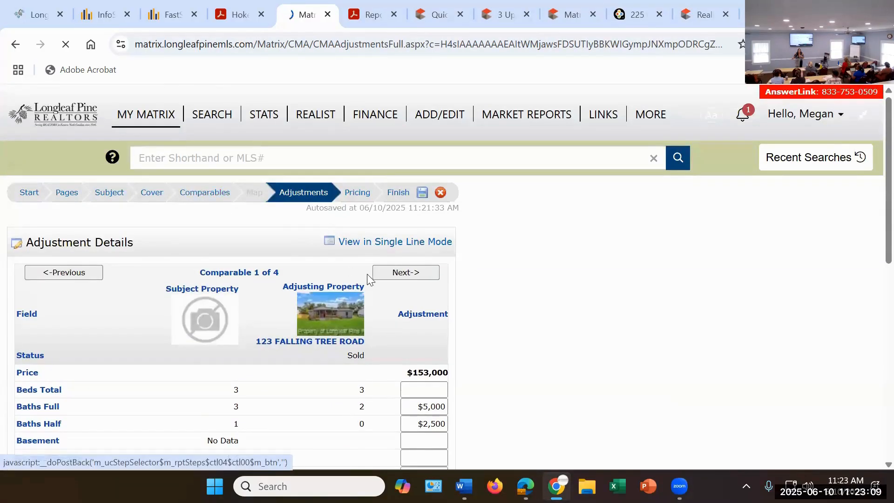
{"action": "scroll", "coordinate": [375, 283], "scroll_direction": "down", "scroll_amount": 2}
{"action": "left_click", "coordinate": [280, 251]}
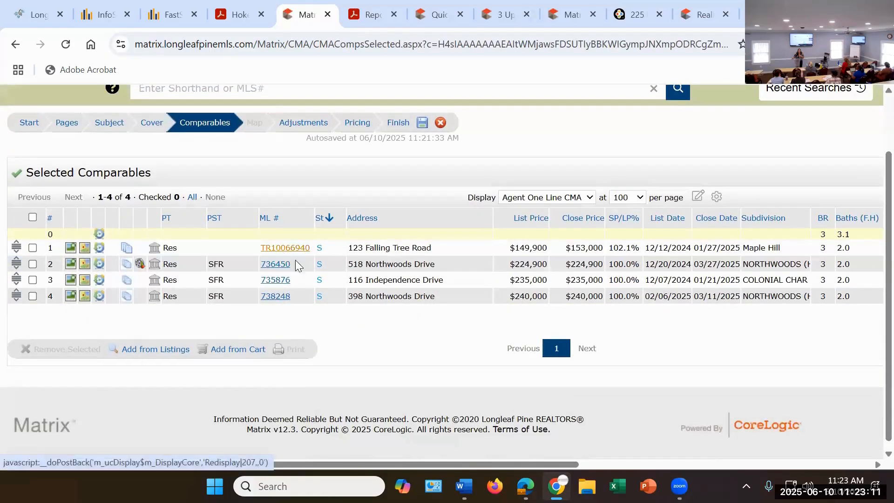
{"action": "scroll", "coordinate": [368, 284], "scroll_direction": "down", "scroll_amount": 2}
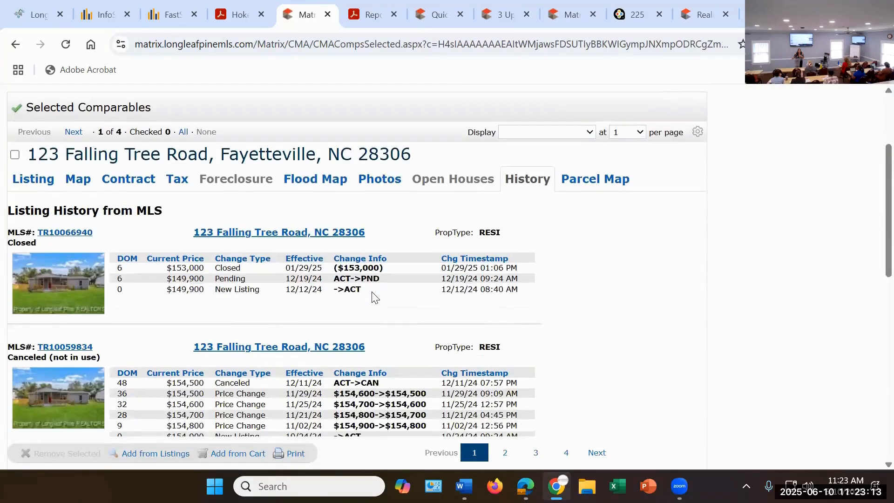
{"action": "scroll", "coordinate": [367, 286], "scroll_direction": "up", "scroll_amount": 1}
{"action": "left_click", "coordinate": [41, 244]}
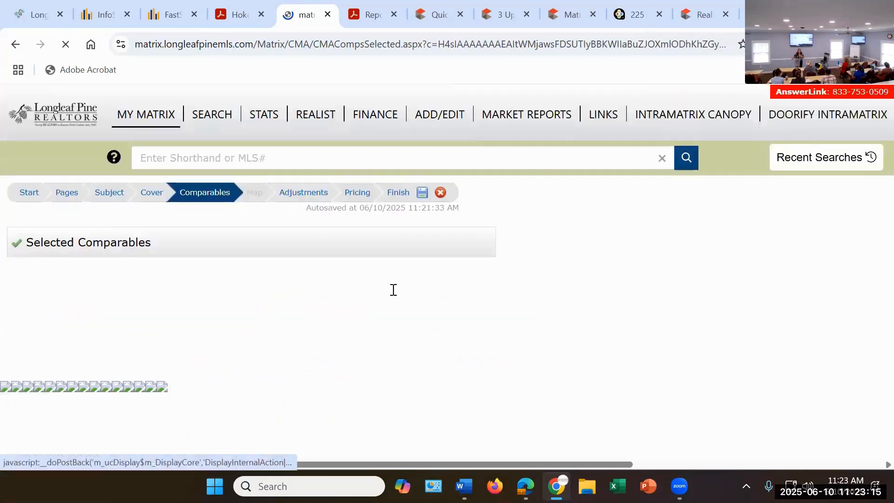
{"action": "scroll", "coordinate": [393, 293], "scroll_direction": "down", "scroll_amount": 6}
{"action": "scroll", "coordinate": [392, 295], "scroll_direction": "down", "scroll_amount": 1}
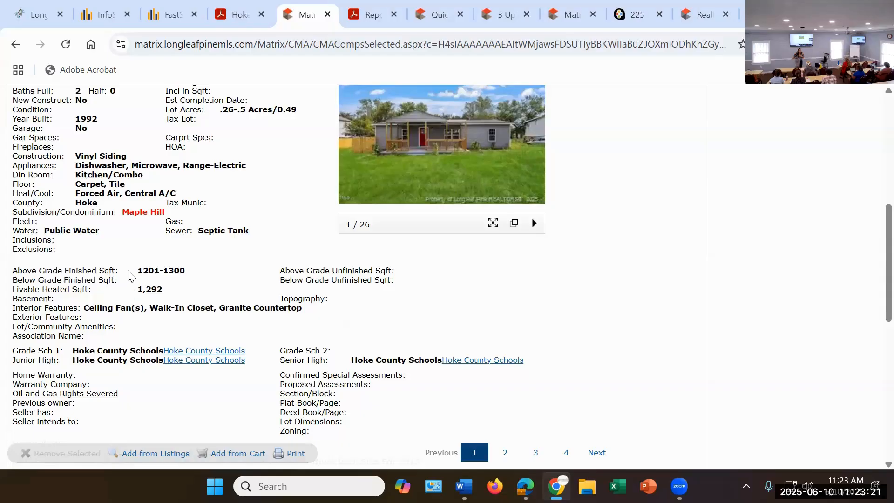
{"action": "scroll", "coordinate": [281, 264], "scroll_direction": "down", "scroll_amount": 1}
{"action": "scroll", "coordinate": [582, 263], "scroll_direction": "up", "scroll_amount": 5}
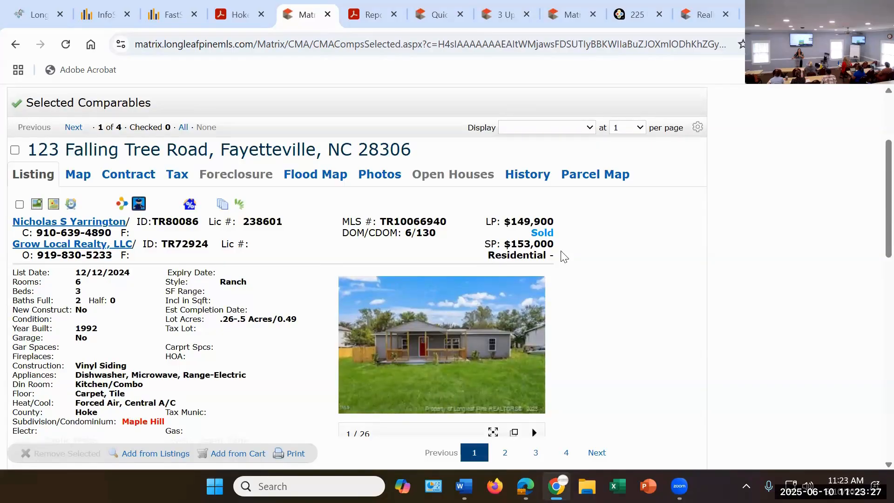
{"action": "scroll", "coordinate": [582, 254], "scroll_direction": "up", "scroll_amount": 3}
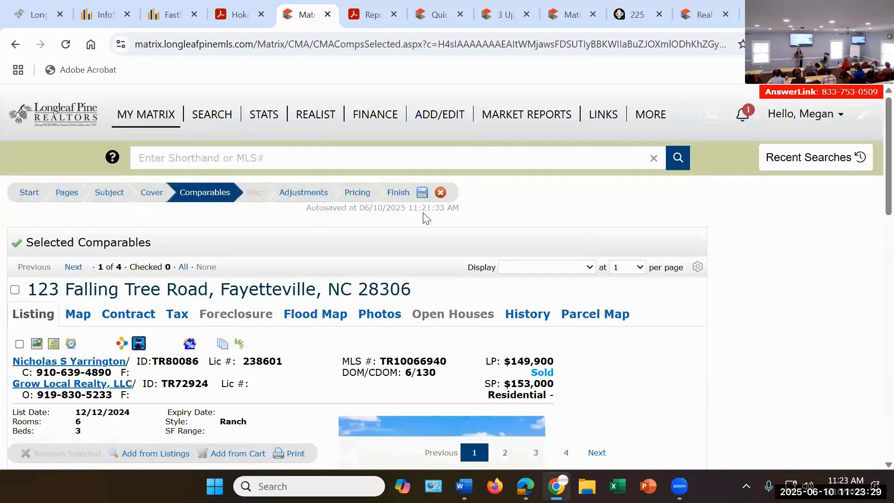
{"action": "scroll", "coordinate": [311, 319], "scroll_direction": "down", "scroll_amount": 6}
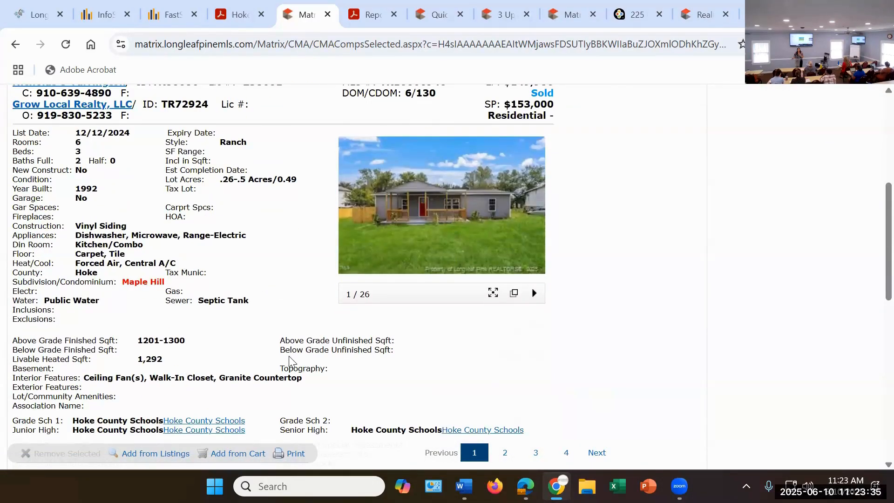
{"action": "scroll", "coordinate": [302, 368], "scroll_direction": "up", "scroll_amount": 6}
Step: Return to the adjustments in single-line mode and set the Sold Sq Ft feature value to $85
{"action": "left_click", "coordinate": [311, 193]}
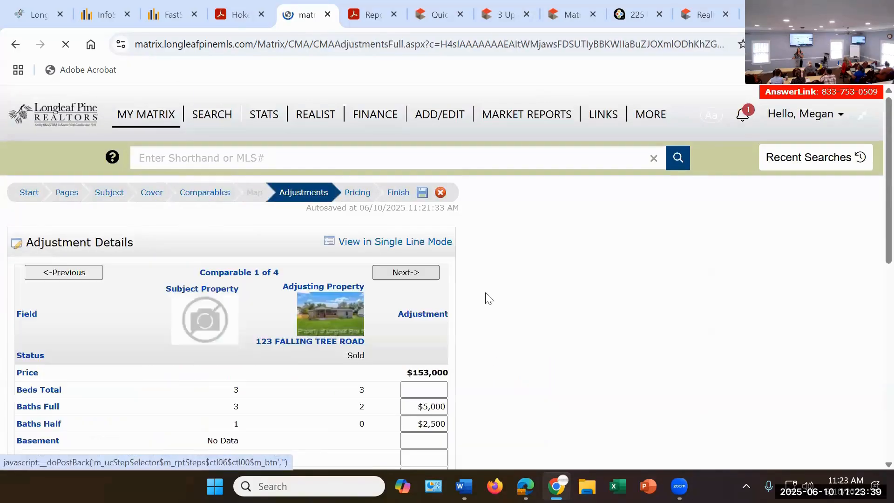
{"action": "left_click", "coordinate": [414, 242]}
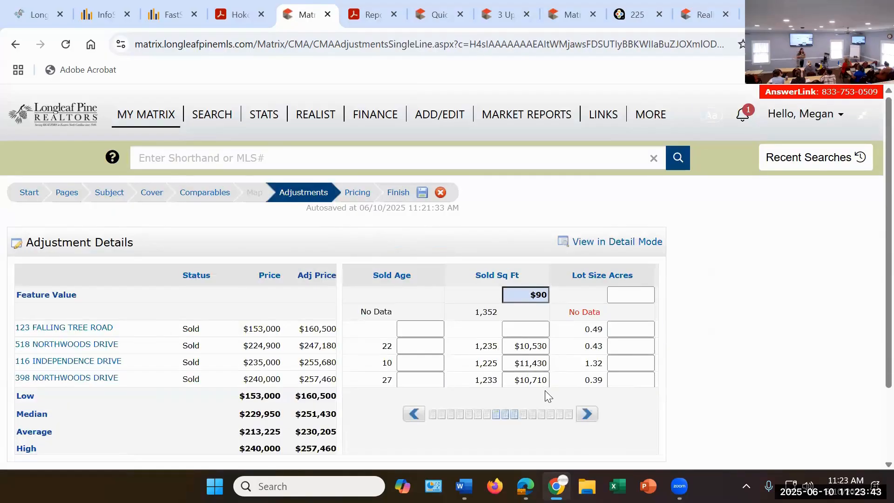
{"action": "mouse_move", "coordinate": [556, 487]}
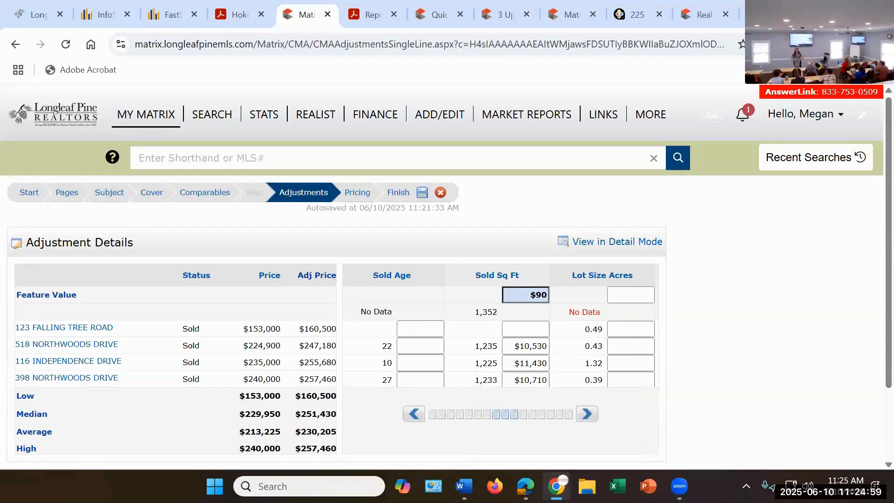
{"action": "left_click", "coordinate": [517, 294]}
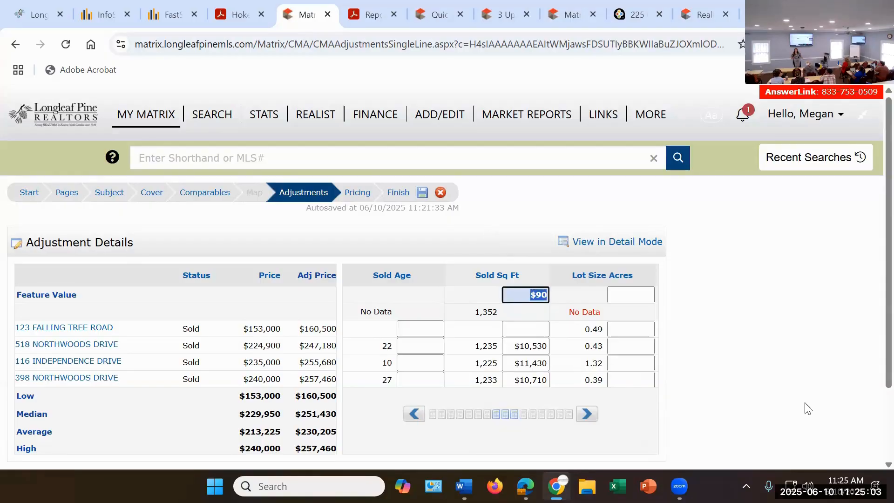
{"action": "type", "text": "85"}
{"action": "key", "text": "Tab"}
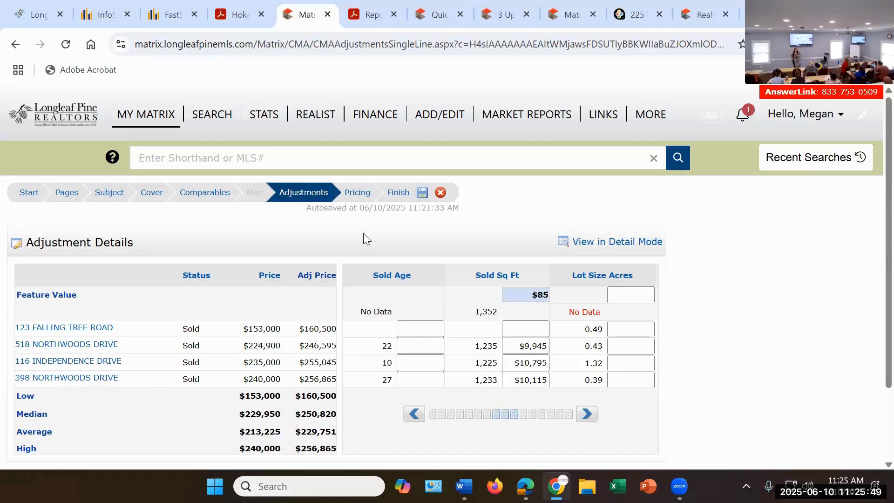
Step: Set the Maple Hill comparable's Sold Sq Ft adjustment to $5,100
{"action": "left_click", "coordinate": [517, 325]}
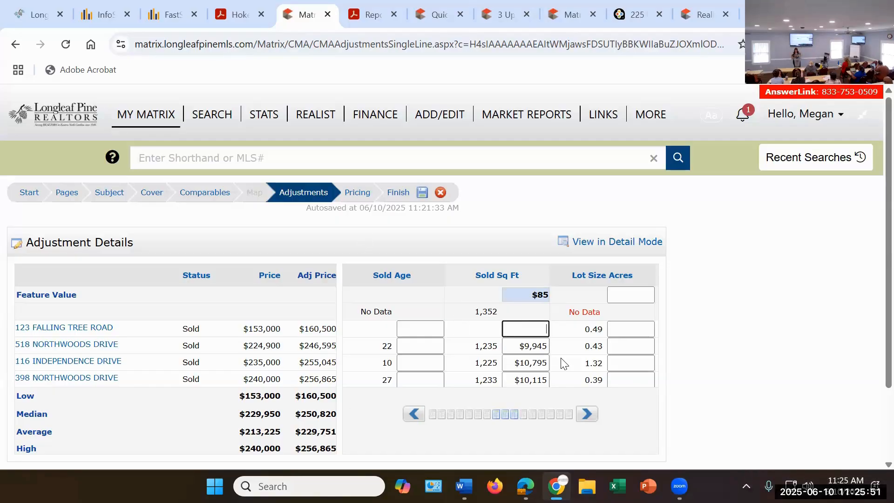
{"action": "type", "text": "5100"}
{"action": "left_click", "coordinate": [766, 390]}
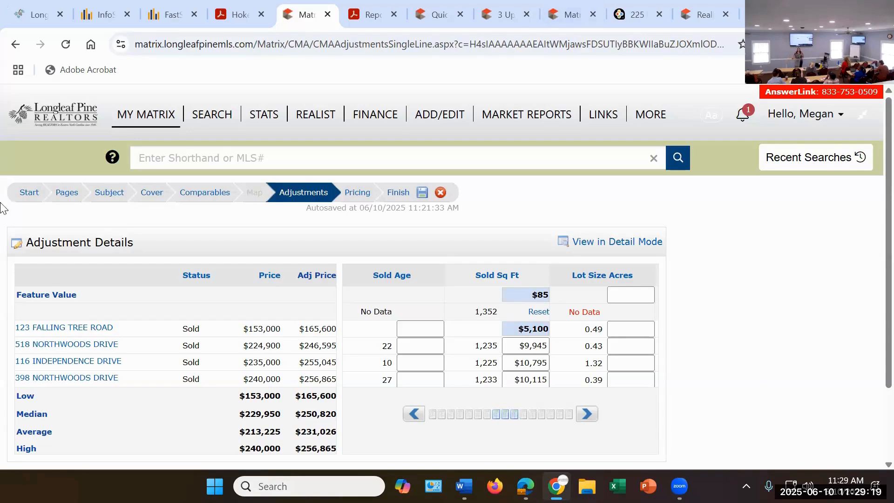
Step: Open Realist and search for the subject property's record by its street address in Raeford
{"action": "left_click", "coordinate": [323, 120]}
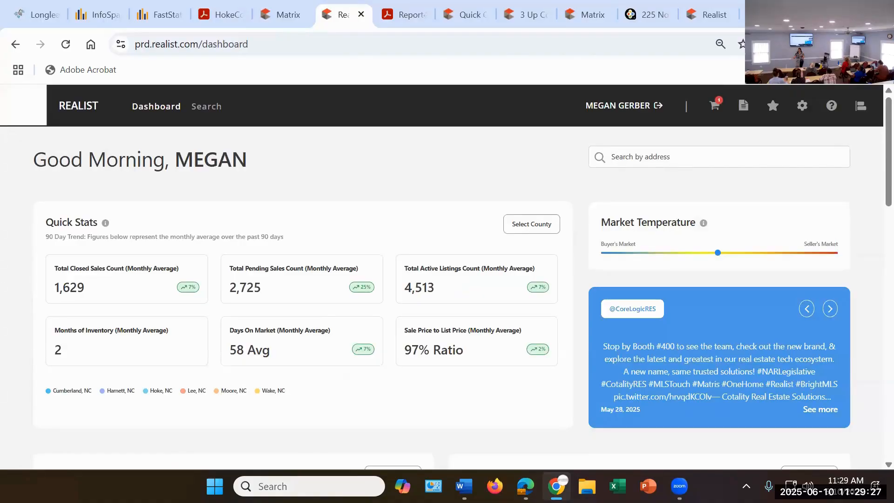
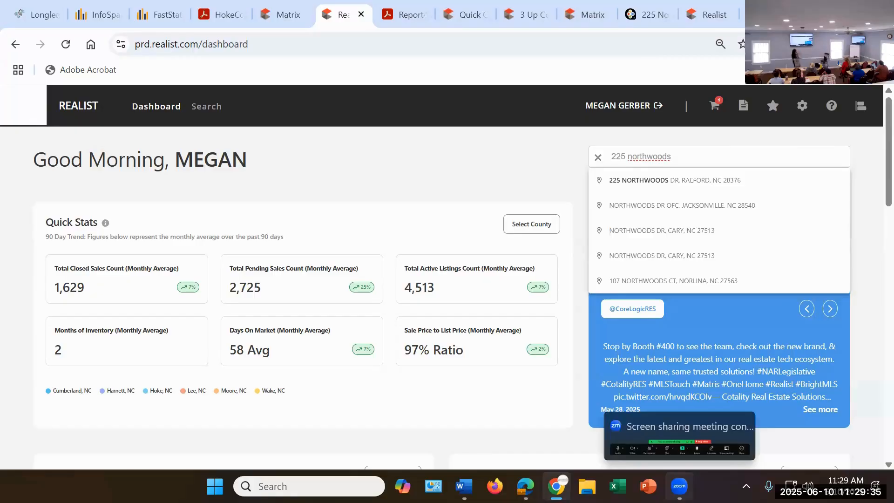
{"action": "left_click", "coordinate": [651, 186]}
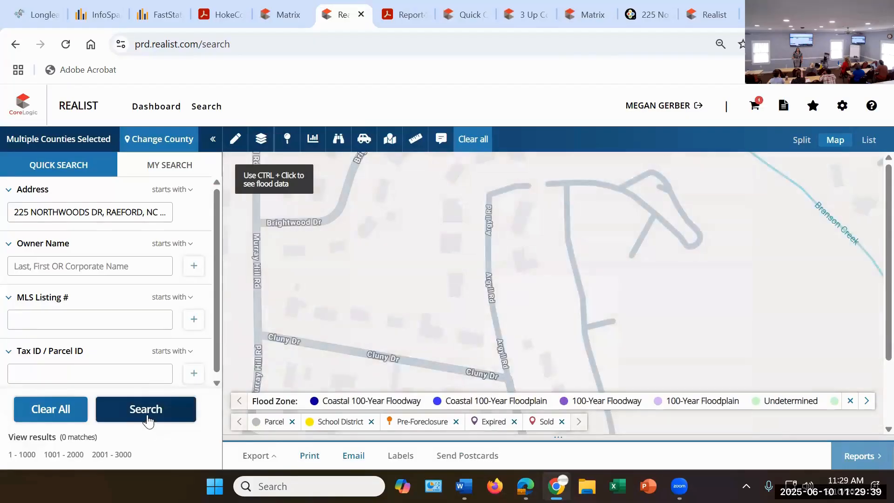
{"action": "left_click", "coordinate": [147, 418]}
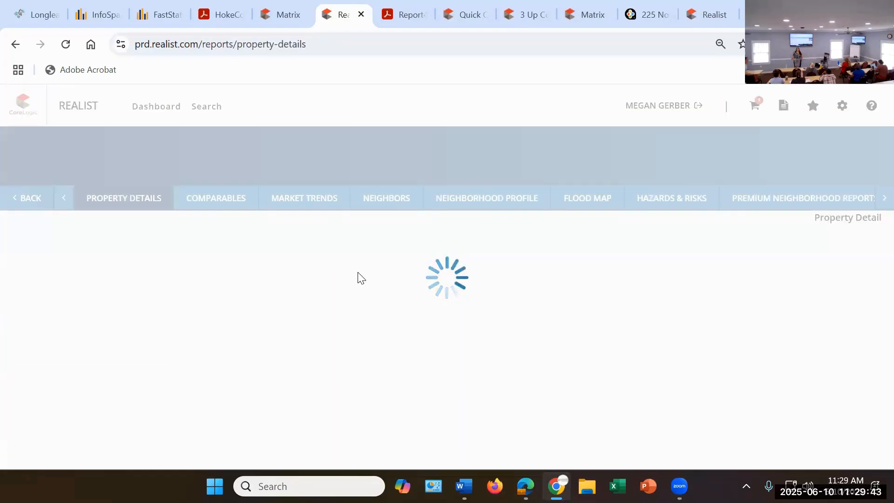
Step: Examine the subject property's Realist details, including community insights, tax information, and assessment and tax history
{"action": "scroll", "coordinate": [346, 282], "scroll_direction": "down", "scroll_amount": 3}
{"action": "scroll", "coordinate": [347, 282], "scroll_direction": "down", "scroll_amount": 7}
{"action": "scroll", "coordinate": [336, 282], "scroll_direction": "up", "scroll_amount": 6}
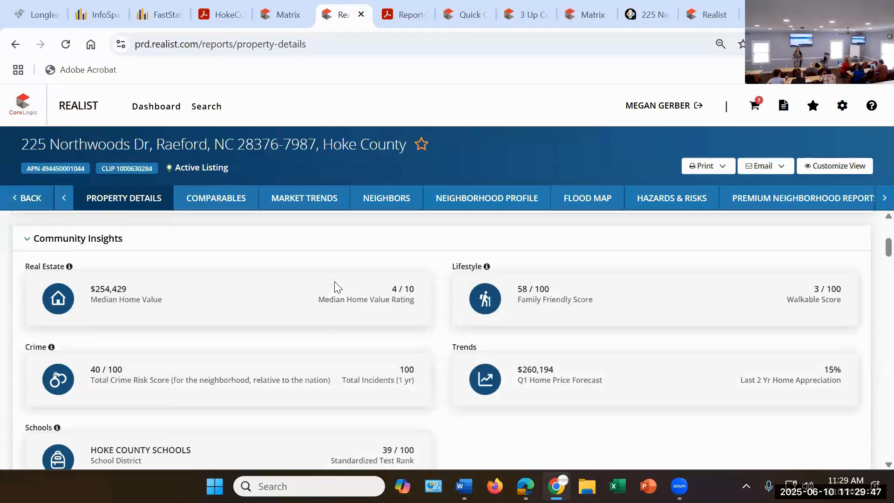
{"action": "scroll", "coordinate": [336, 279], "scroll_direction": "up", "scroll_amount": 4}
{"action": "scroll", "coordinate": [285, 301], "scroll_direction": "down", "scroll_amount": 7}
{"action": "scroll", "coordinate": [301, 289], "scroll_direction": "down", "scroll_amount": 6}
{"action": "scroll", "coordinate": [294, 284], "scroll_direction": "up", "scroll_amount": 3}
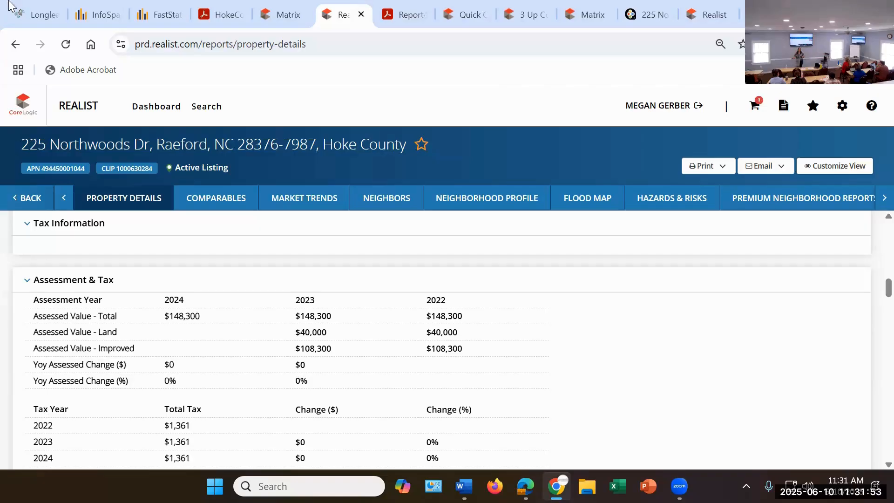
Step: Return to Matrix and open the map view of a new Residential search
{"action": "left_click", "coordinate": [281, 17]}
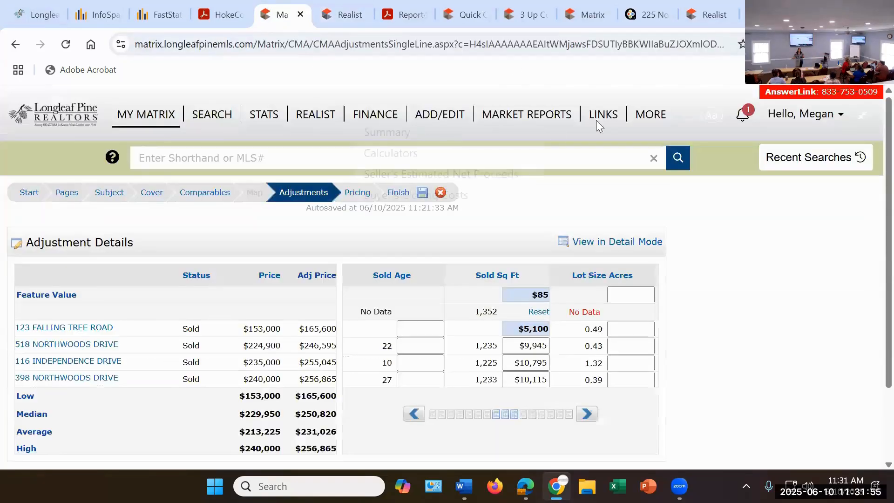
{"action": "left_click", "coordinate": [204, 115]}
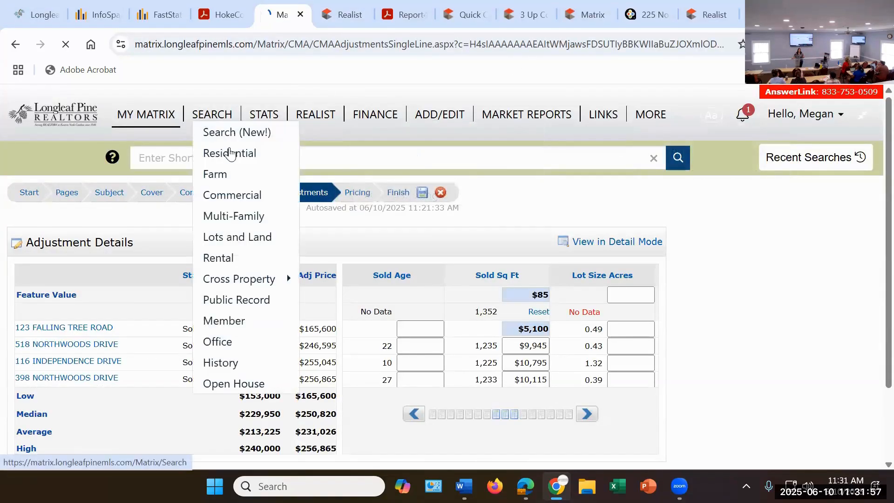
{"action": "mouse_move", "coordinate": [212, 116]}
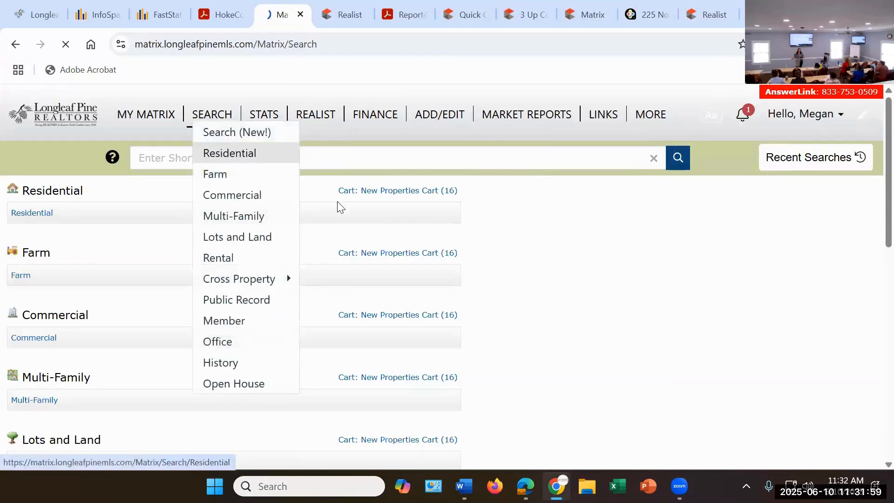
{"action": "left_click", "coordinate": [235, 153]}
{"action": "left_click", "coordinate": [611, 216]}
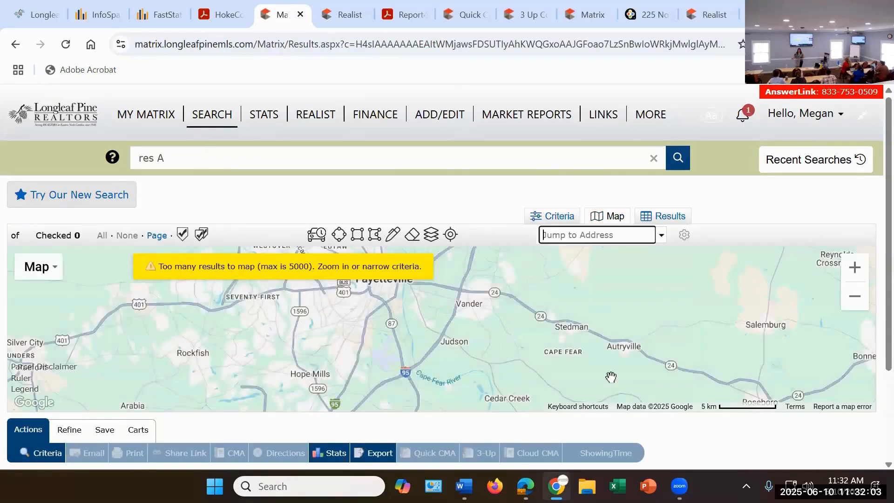
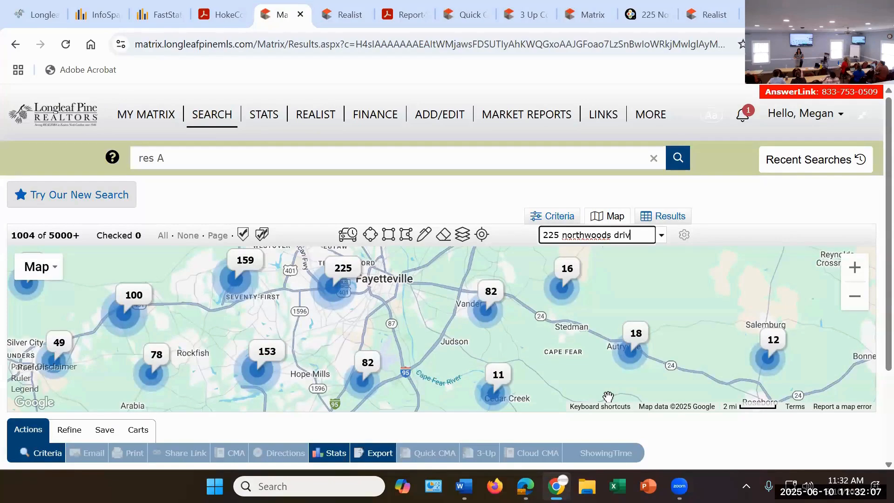
Step: Jump the search map to the subject property's street address in Raeford
{"action": "key", "text": "Return"}
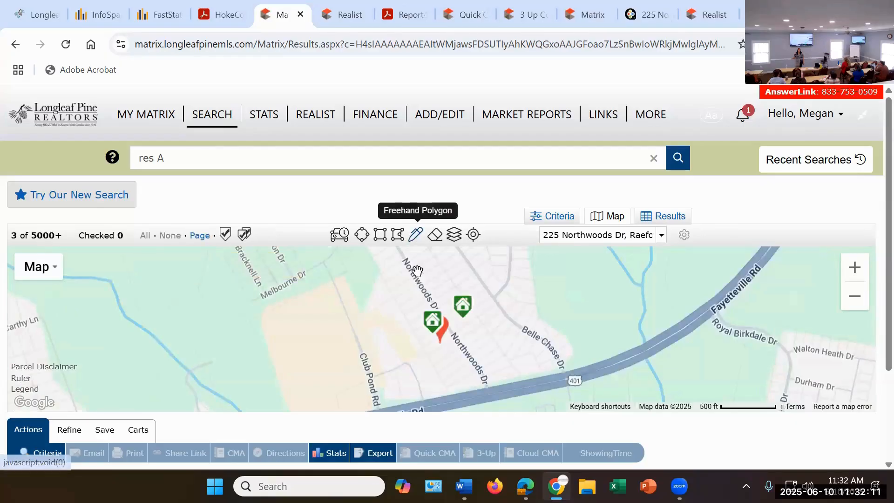
Step: Draw a radius search area centred on the subject property's pin, reaching roughly to Fayetteville Rd
{"action": "mouse_move", "coordinate": [437, 335]}
{"action": "left_mouse_down"}
{"action": "mouse_move", "coordinate": [507, 305]}
{"action": "mouse_move", "coordinate": [414, 384]}
{"action": "mouse_move", "coordinate": [566, 289]}
{"action": "left_mouse_up"}
{"action": "left_click", "coordinate": [415, 236]}
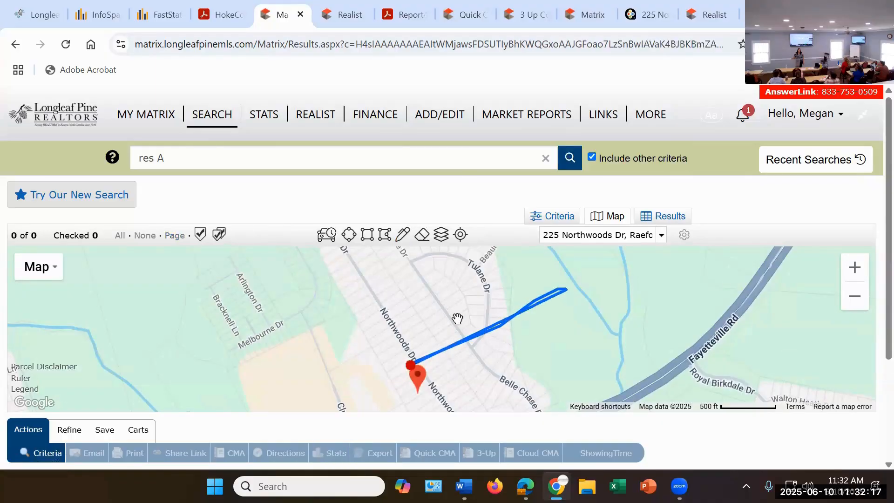
{"action": "left_click", "coordinate": [348, 235]}
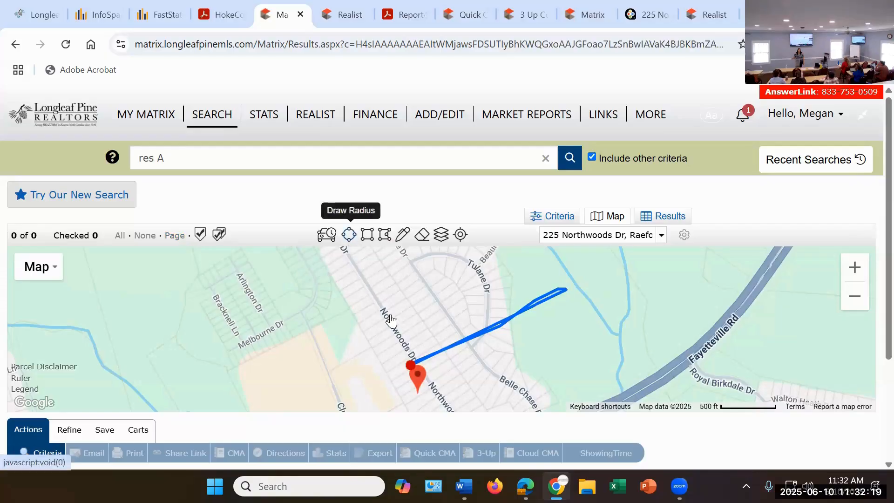
{"action": "left_click", "coordinate": [408, 360]}
{"action": "mouse_move", "coordinate": [411, 364]}
{"action": "left_mouse_down"}
{"action": "mouse_move", "coordinate": [313, 256]}
{"action": "mouse_move", "coordinate": [279, 243]}
{"action": "mouse_move", "coordinate": [295, 262]}
{"action": "mouse_move", "coordinate": [288, 239]}
{"action": "left_mouse_up"}
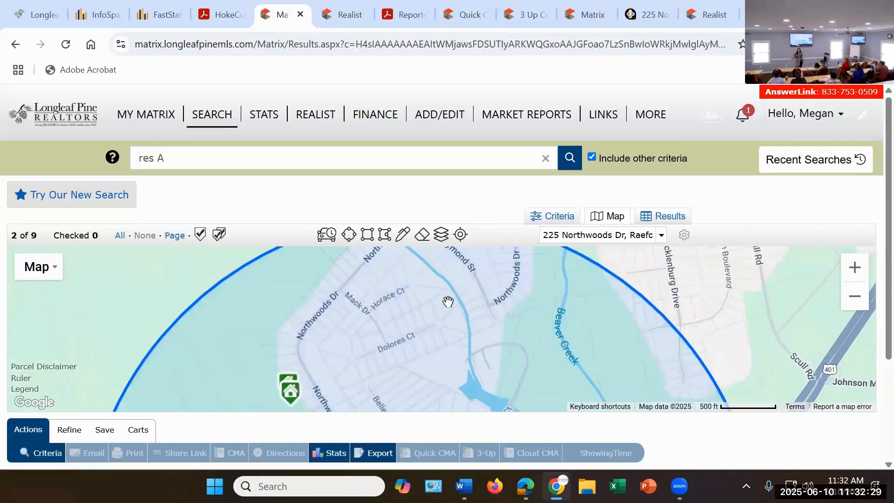
{"action": "scroll", "coordinate": [444, 302], "scroll_direction": "down", "scroll_amount": 2}
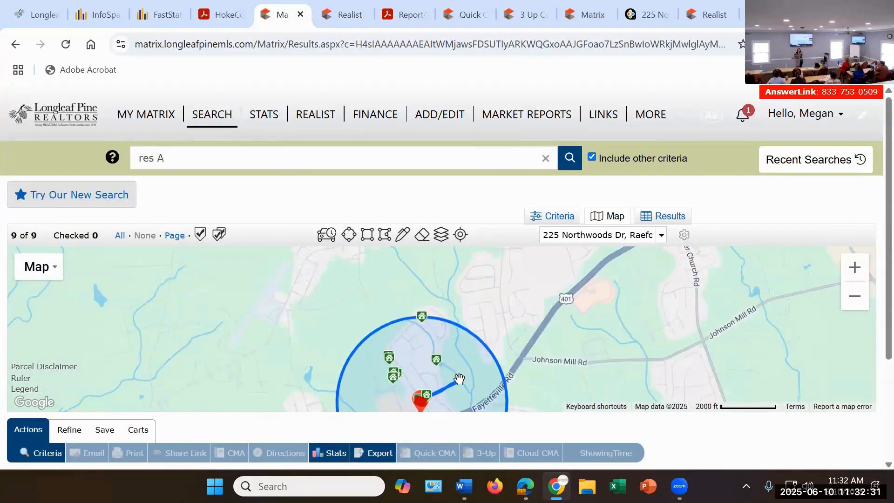